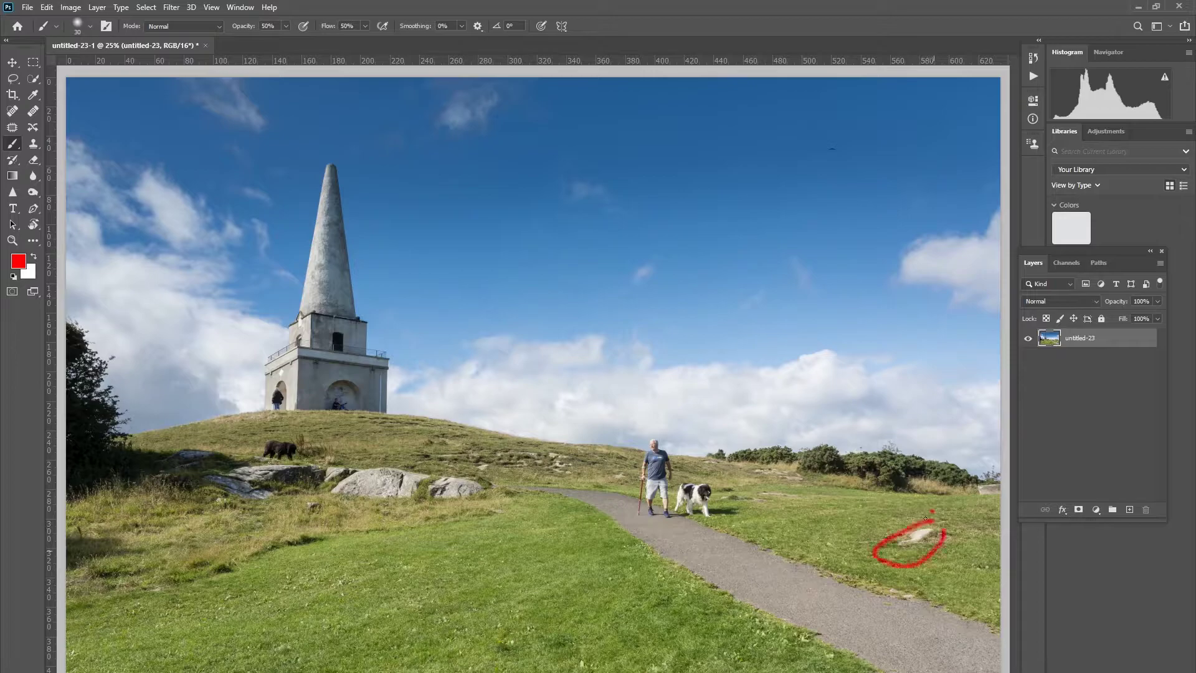
- Circle the walking man with his dog, the black dog, the figures at the tower and the dark bush with a red brush
mouse_move(717, 475)
left_mouse_down()
mouse_move(682, 447)
mouse_move(618, 456)
mouse_move(678, 513)
mouse_move(711, 466)
mouse_move(680, 464)
left_mouse_up()
mouse_move(304, 436)
left_mouse_down()
mouse_move(298, 462)
mouse_move(342, 395)
mouse_move(267, 403)
mouse_move(256, 394)
left_mouse_up()
mouse_move(57, 320)
left_mouse_down()
mouse_move(95, 304)
mouse_move(55, 315)
mouse_move(124, 436)
mouse_move(66, 486)
left_mouse_up()
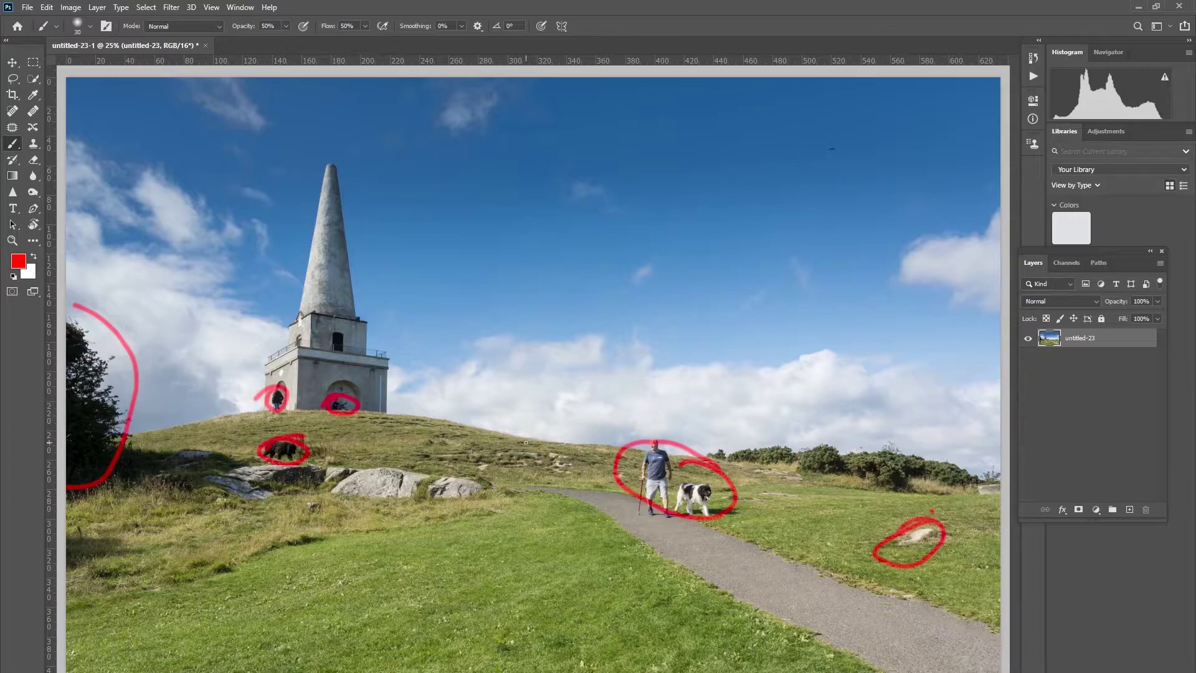
- Undo all the red brush marks on the photo, including the circle around the rock
key("ctrl+z")
key("ctrl+z")
key("ctrl+z")
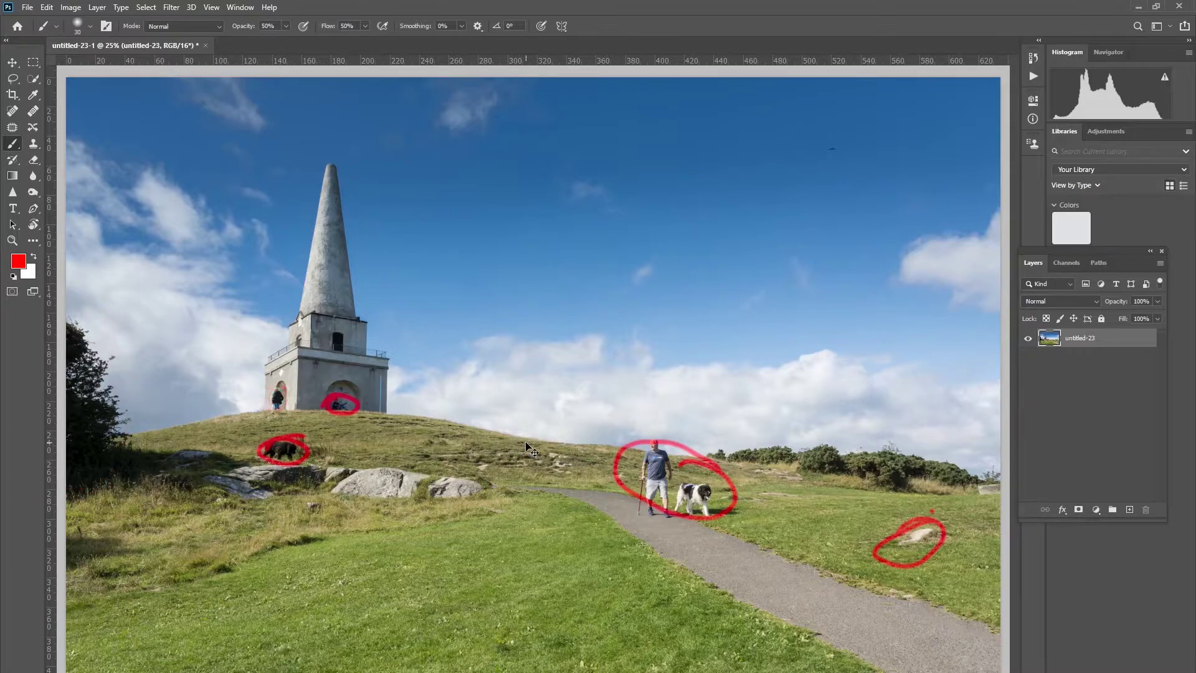
key("ctrl+z")
key("ctrl+z")
key("ctrl+z")
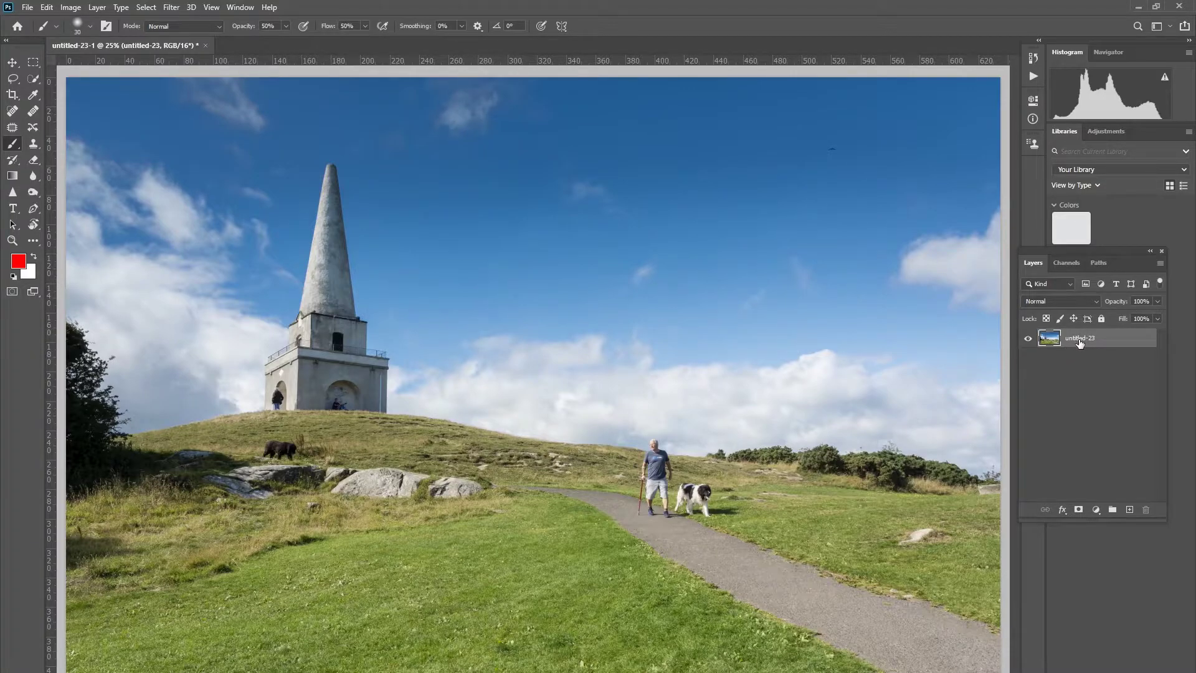
- Duplicate the photo layer and draw a loose lasso selection around the pale rock in the grass beside the path
key("ctrl+j")
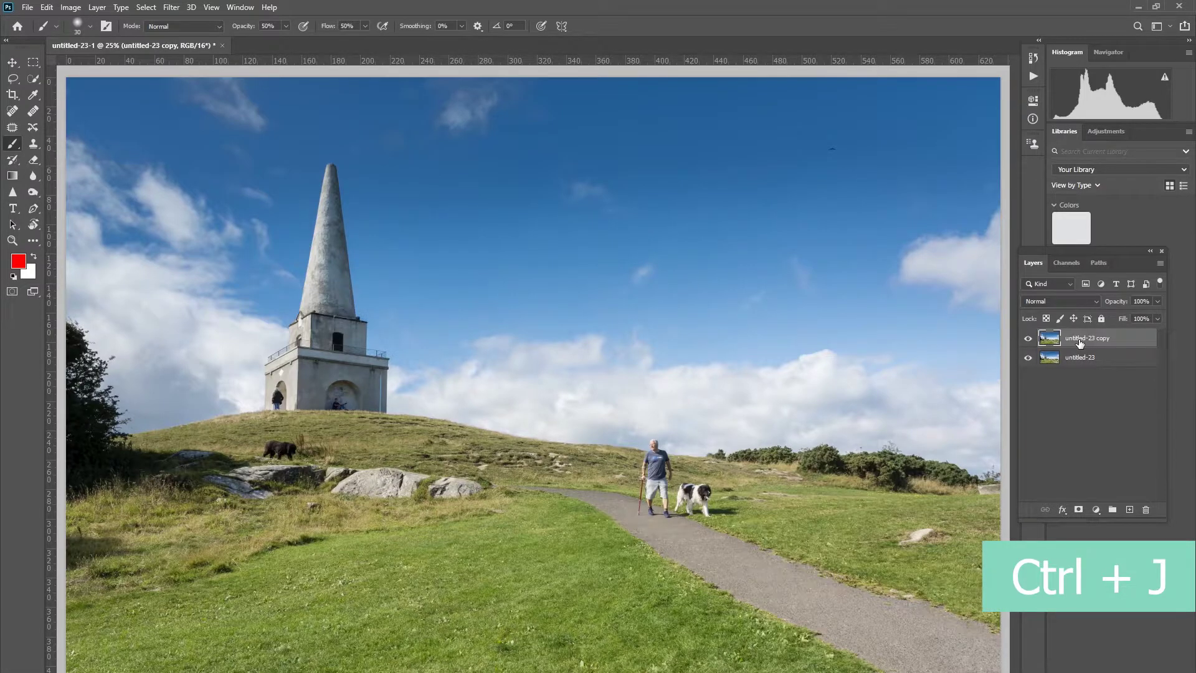
left_click(15, 243)
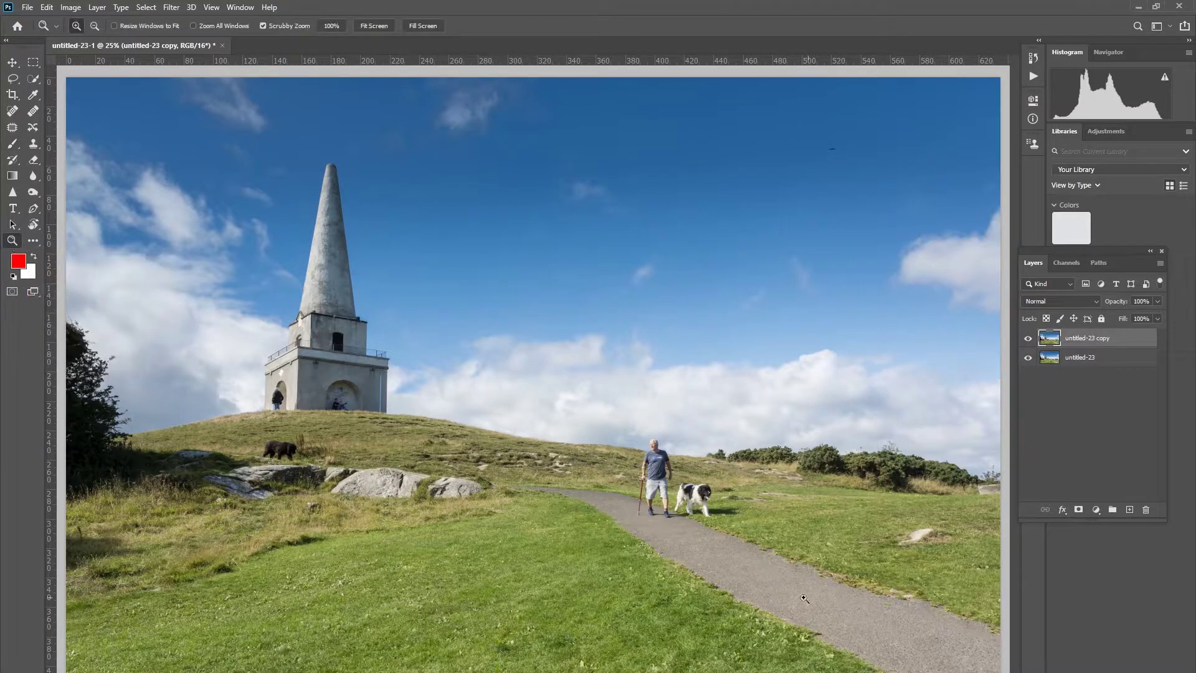
left_click(952, 542)
left_click(961, 546)
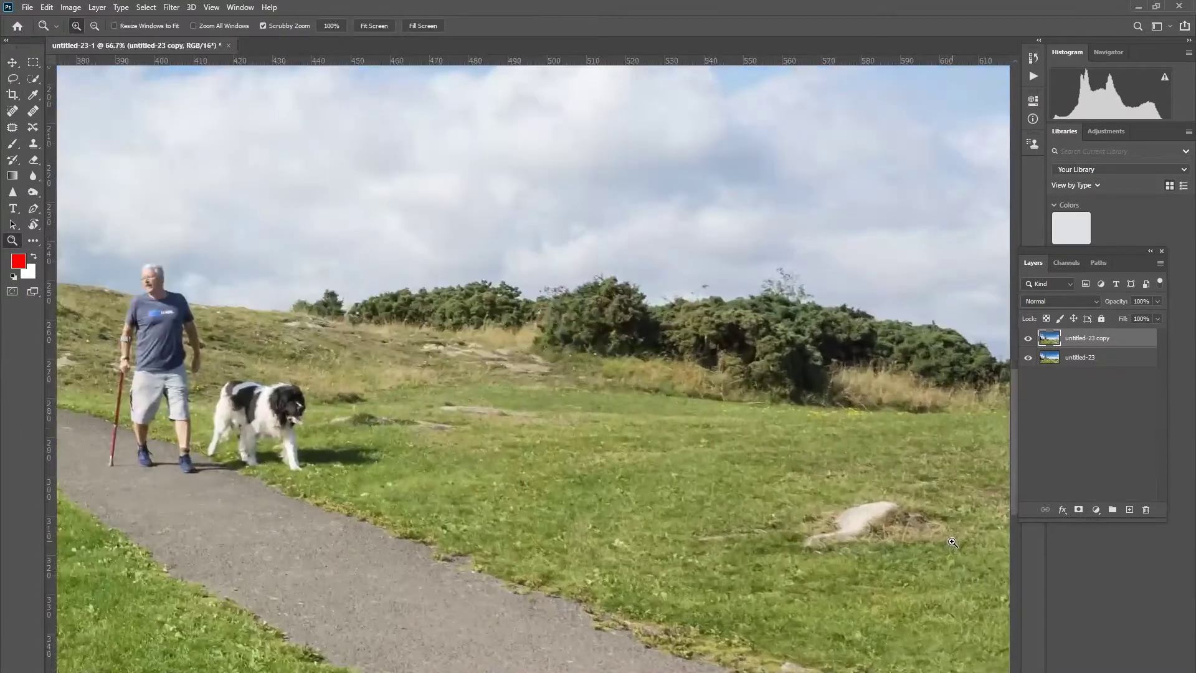
key("l")
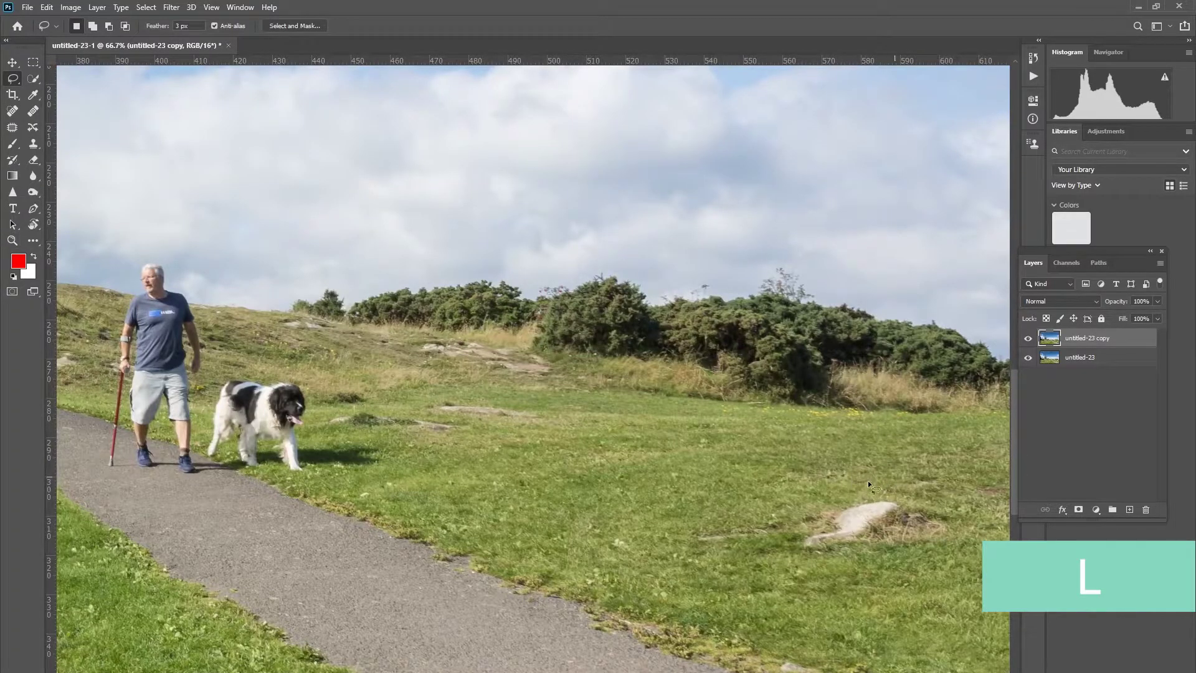
mouse_move(723, 559)
left_mouse_down()
mouse_move(923, 563)
mouse_move(962, 539)
left_mouse_up()
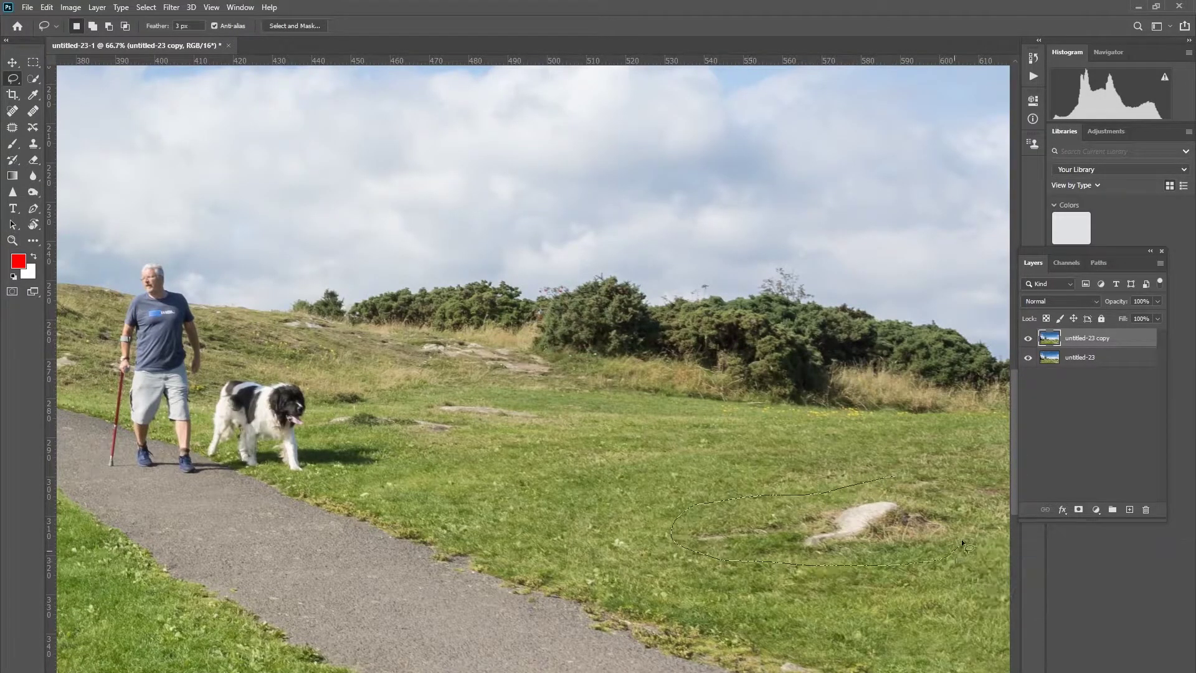
left_click_drag(925, 483, 895, 478)
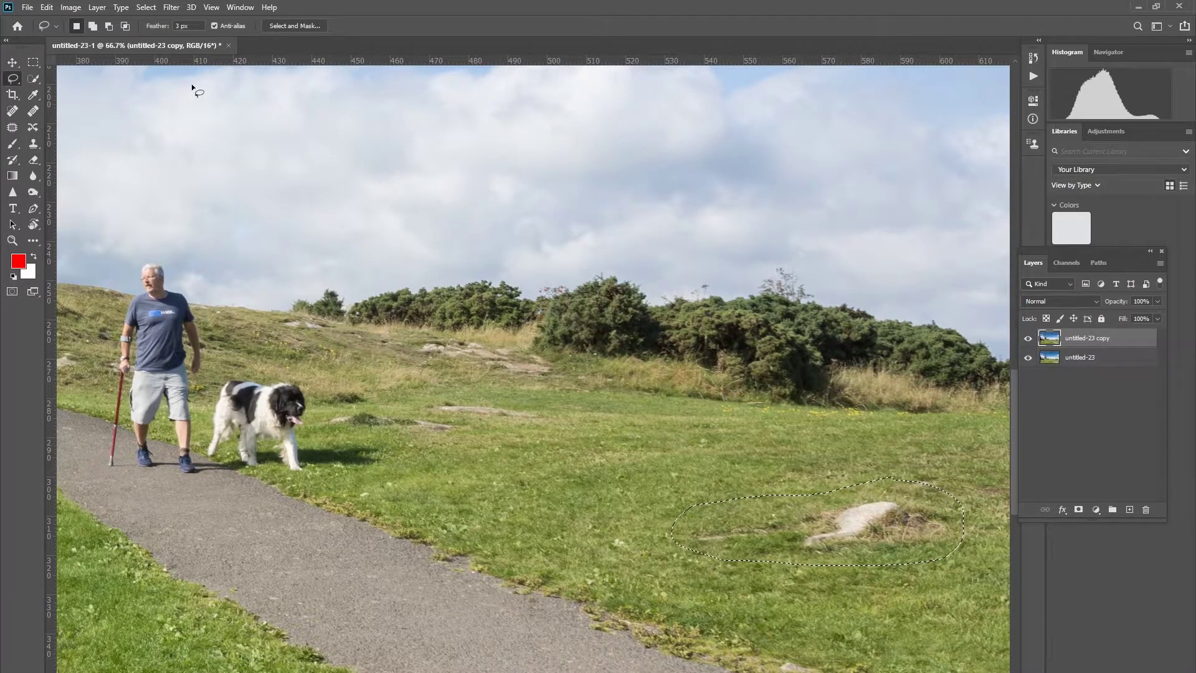
- Start a Content-Aware Fill and trim its sampling area to the clean grass around the rock, excluding the bushes, path and grass across the path
left_click(47, 8)
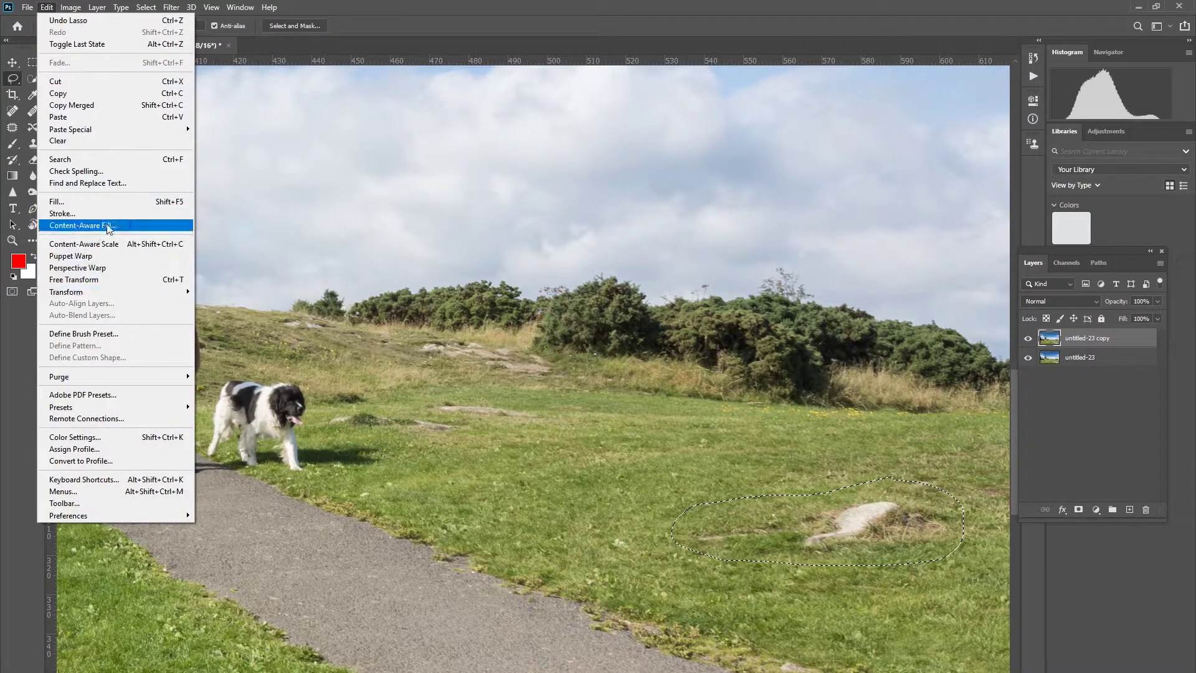
left_click(93, 225)
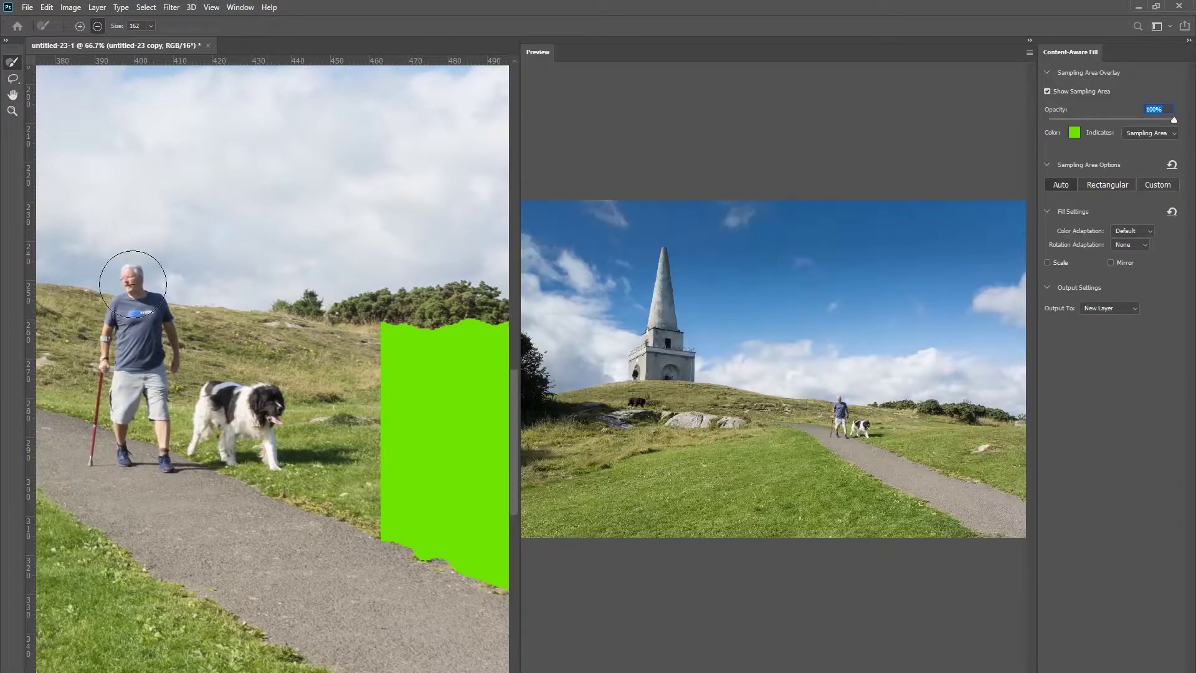
scroll(314, 464, "down", 3)
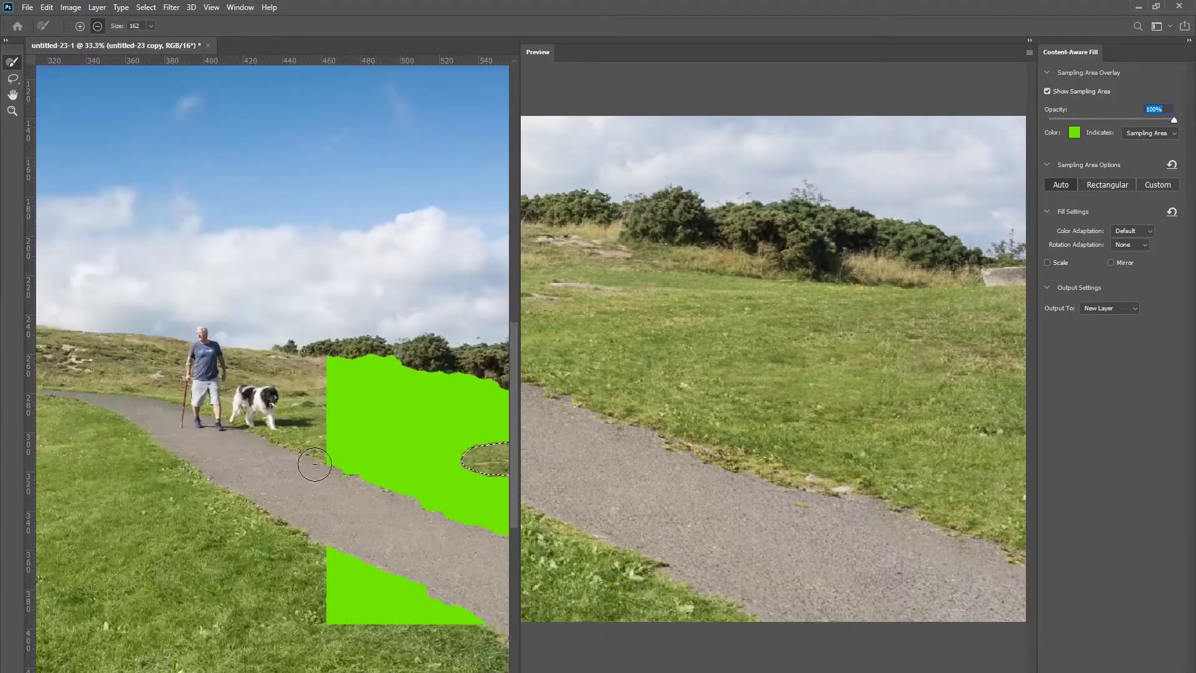
scroll(315, 464, "down", 2)
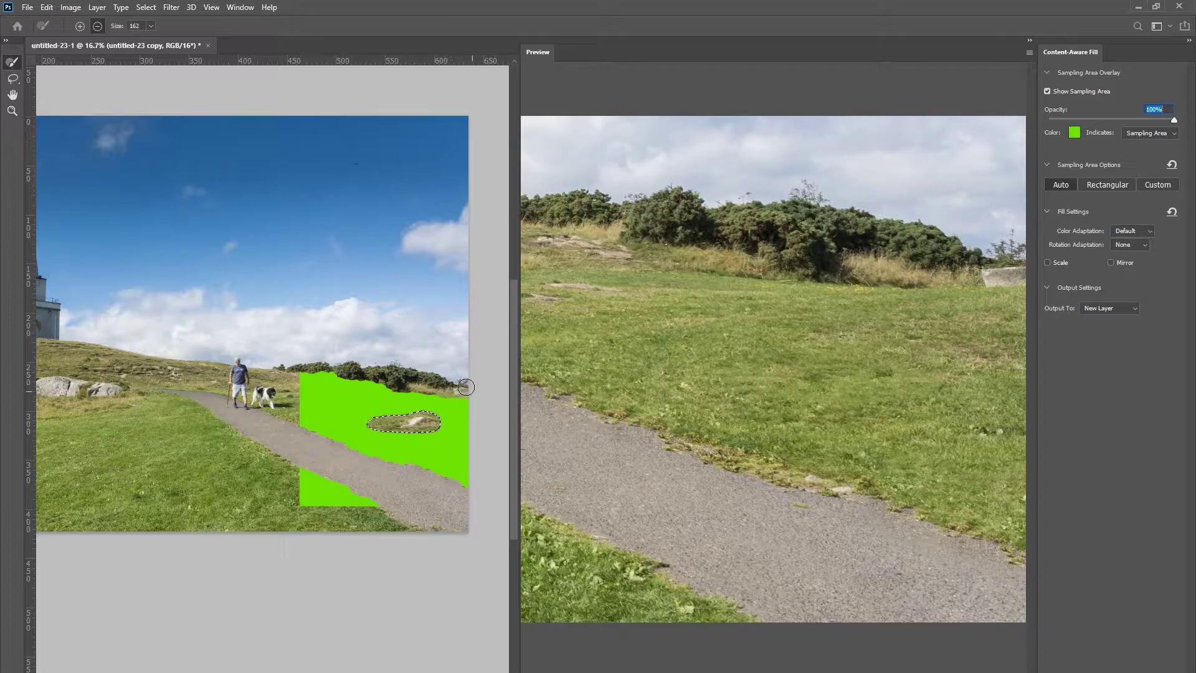
mouse_move(304, 398)
left_mouse_down()
mouse_move(318, 473)
mouse_move(304, 475)
mouse_move(369, 497)
mouse_move(291, 494)
left_mouse_up()
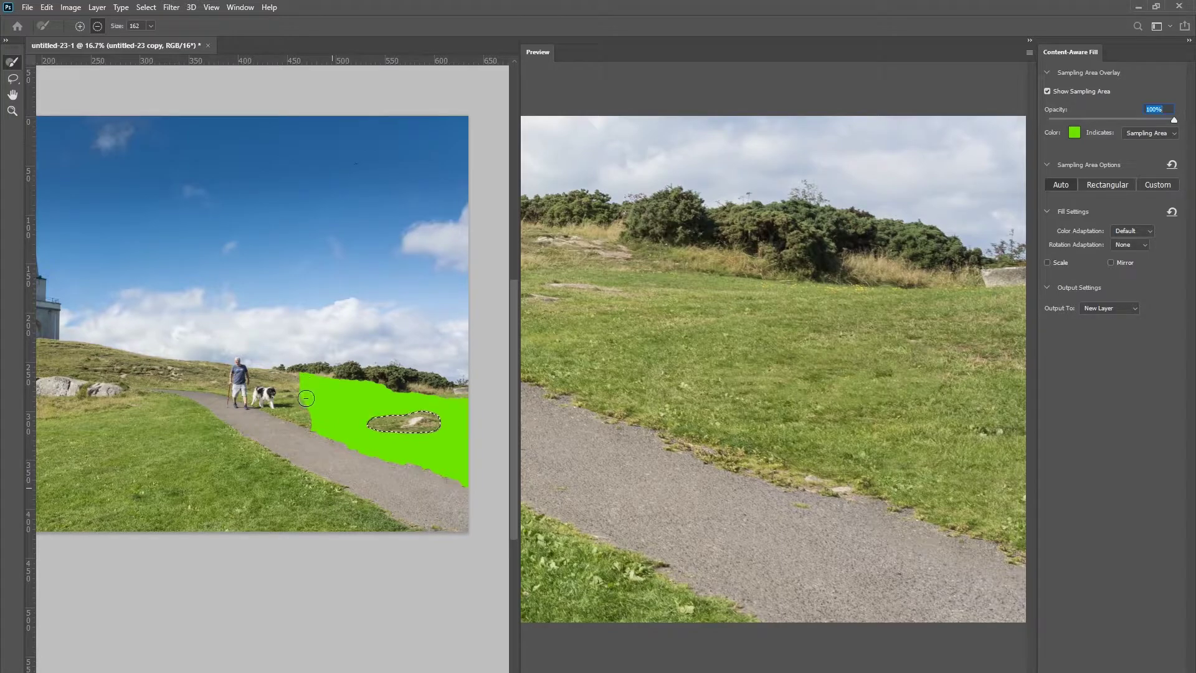
mouse_move(319, 396)
left_mouse_down()
mouse_move(378, 384)
mouse_move(304, 380)
left_mouse_up()
mouse_move(351, 464)
left_mouse_down()
mouse_move(391, 480)
mouse_move(467, 481)
left_mouse_up()
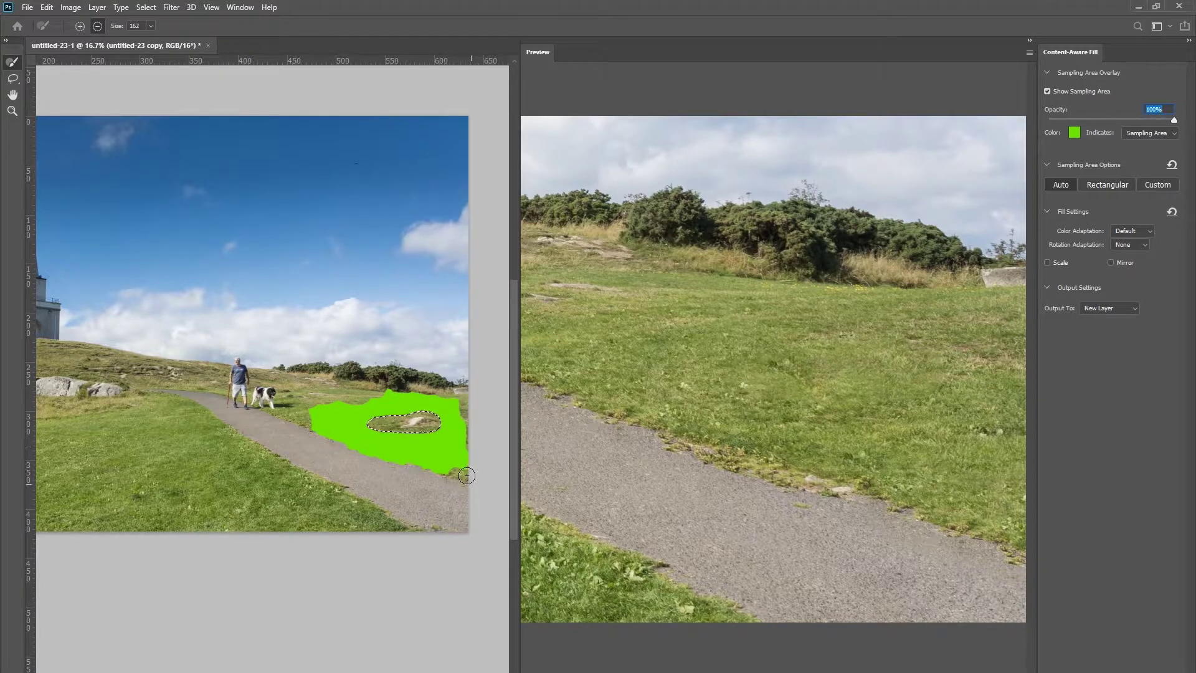
left_click_drag(461, 477, 392, 473)
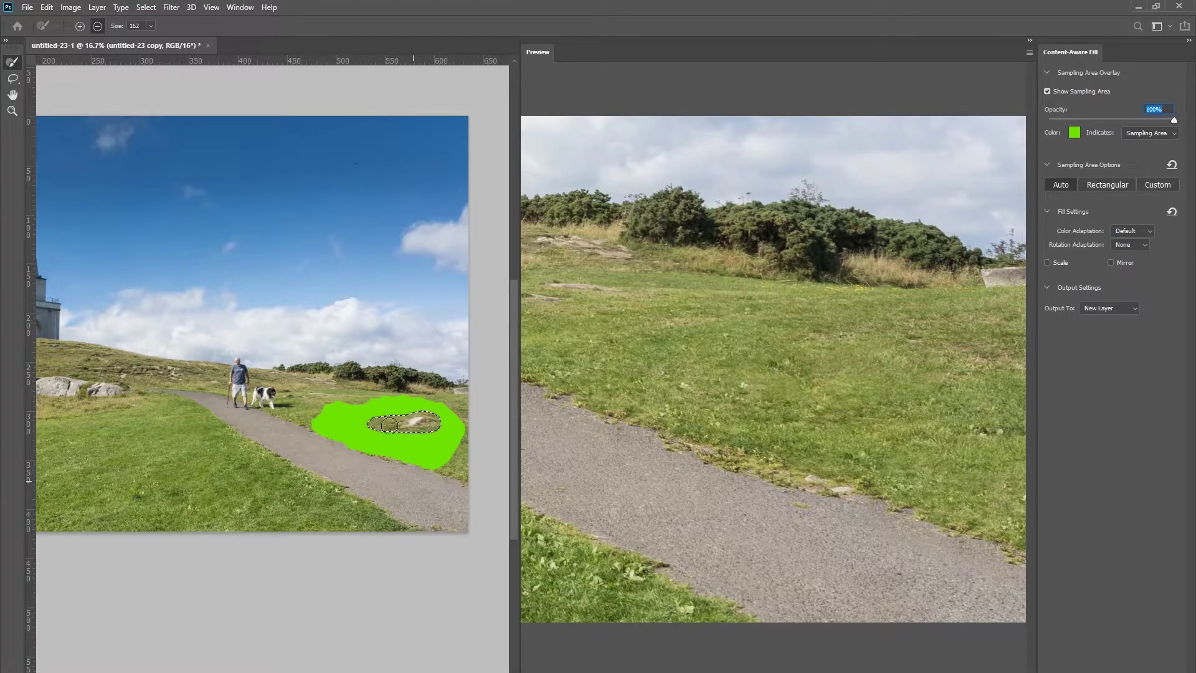
left_click_drag(309, 414, 320, 399)
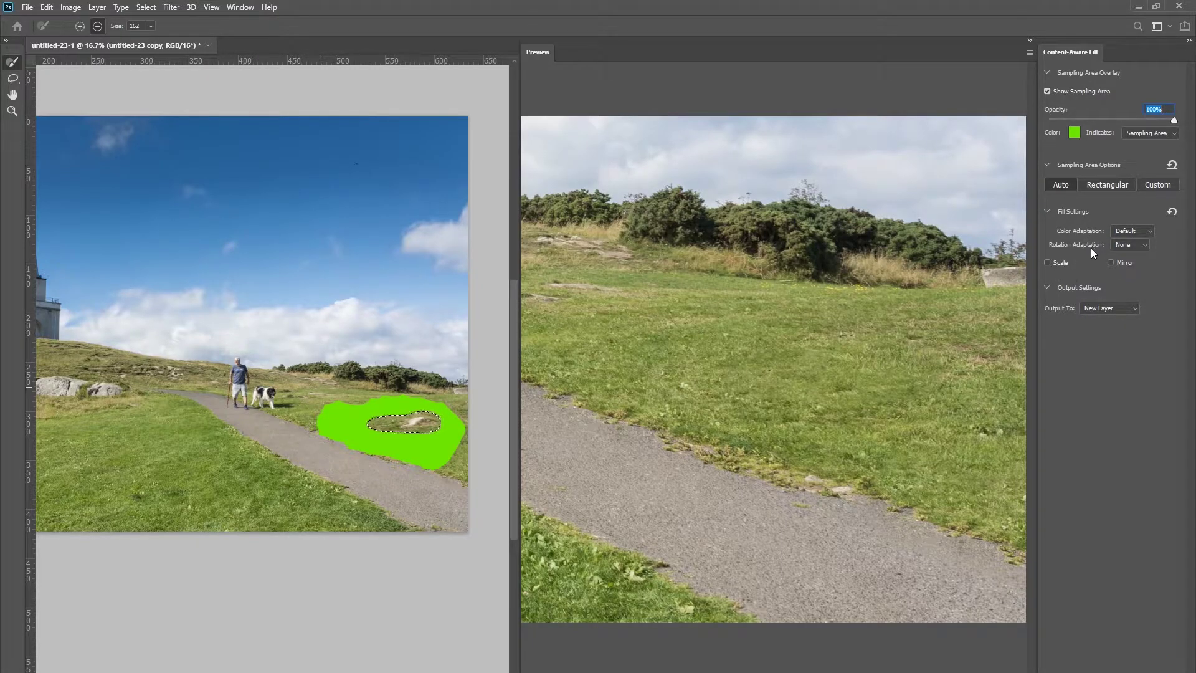
- Try Medium rotation adaptation for the fill and set it back to None
left_click(1131, 245)
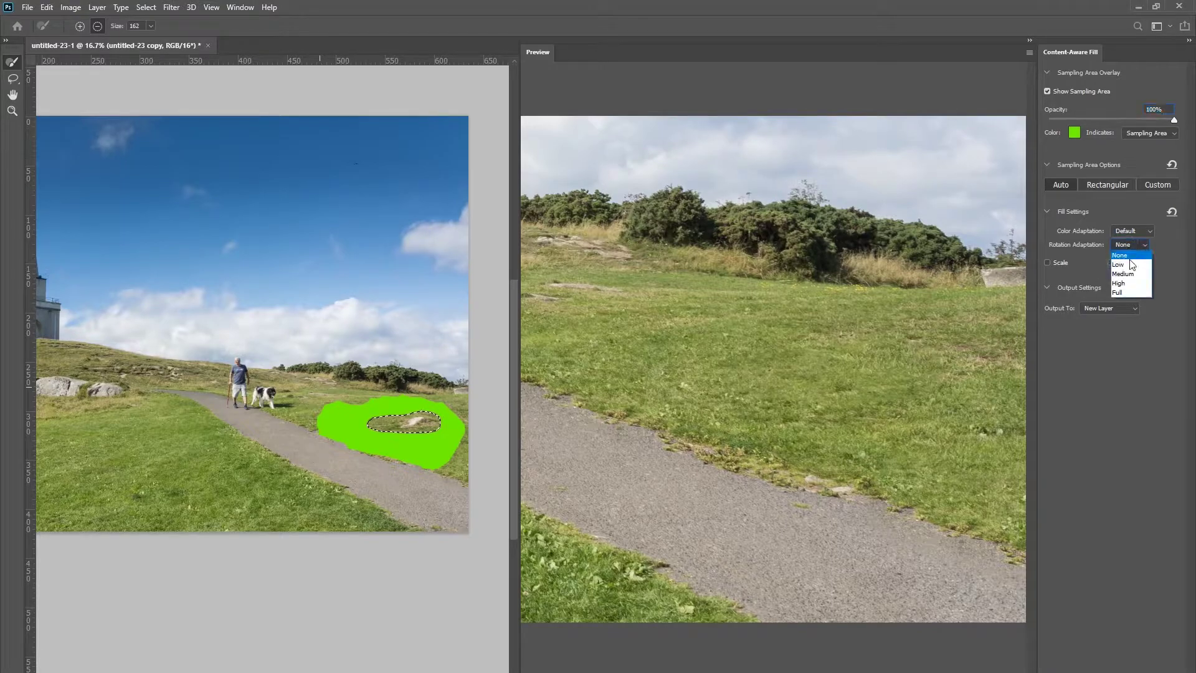
left_click(1132, 275)
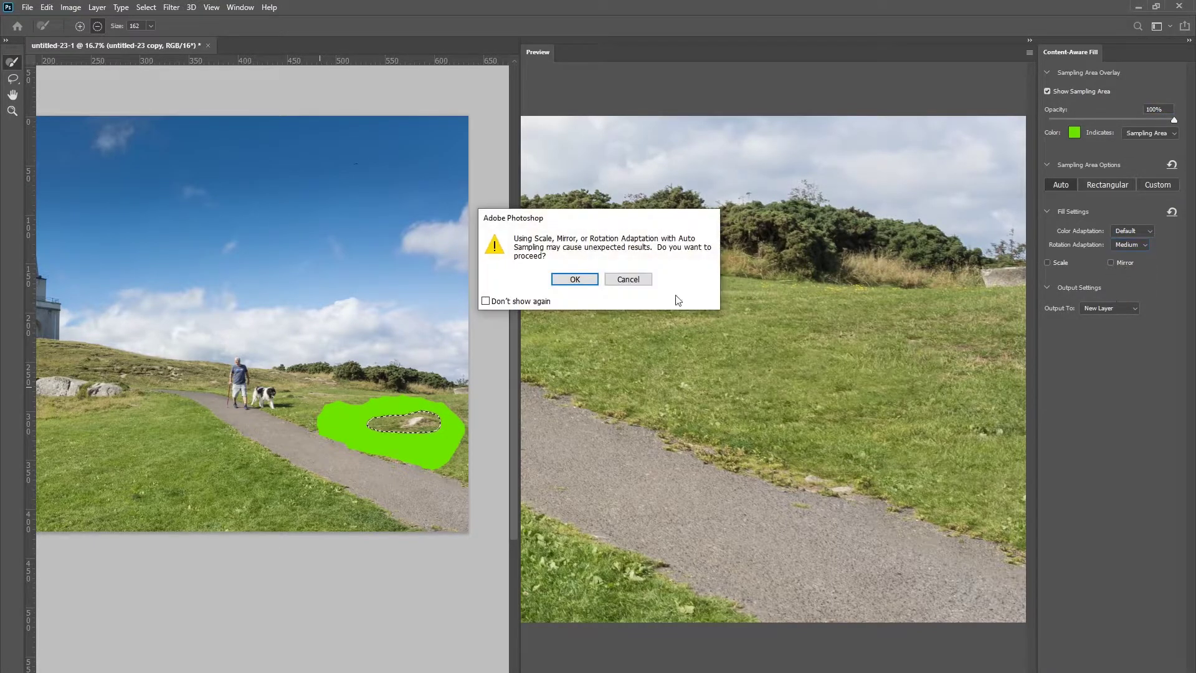
left_click(574, 279)
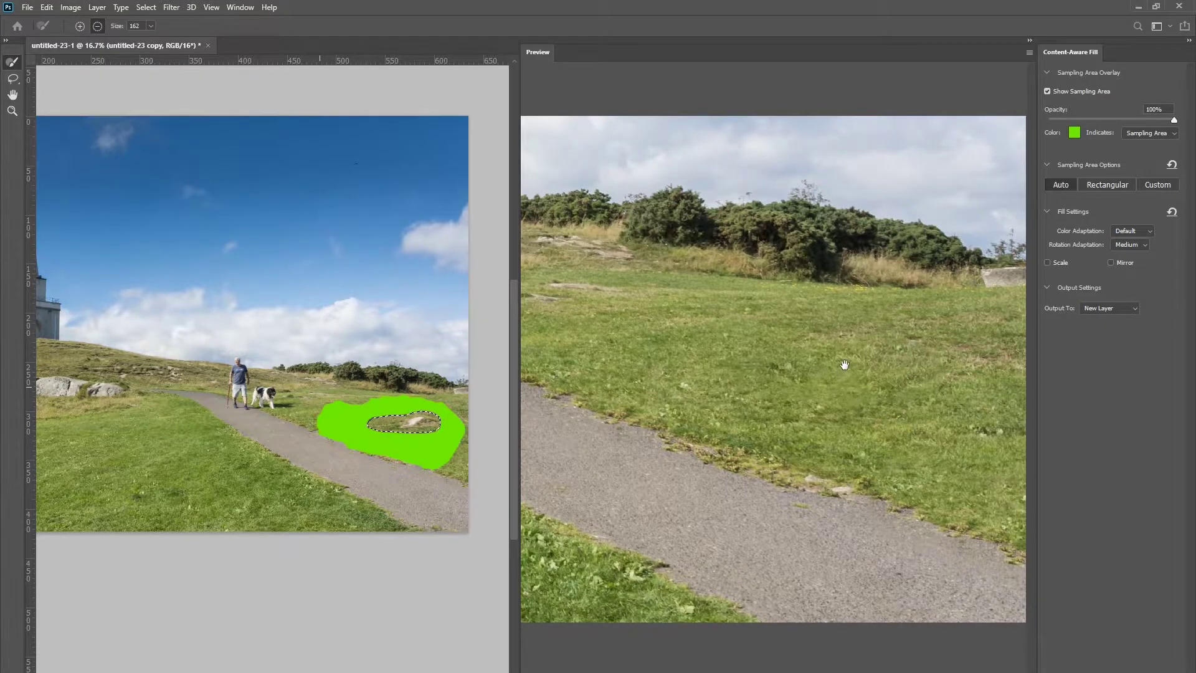
left_click(1145, 245)
left_click(1131, 255)
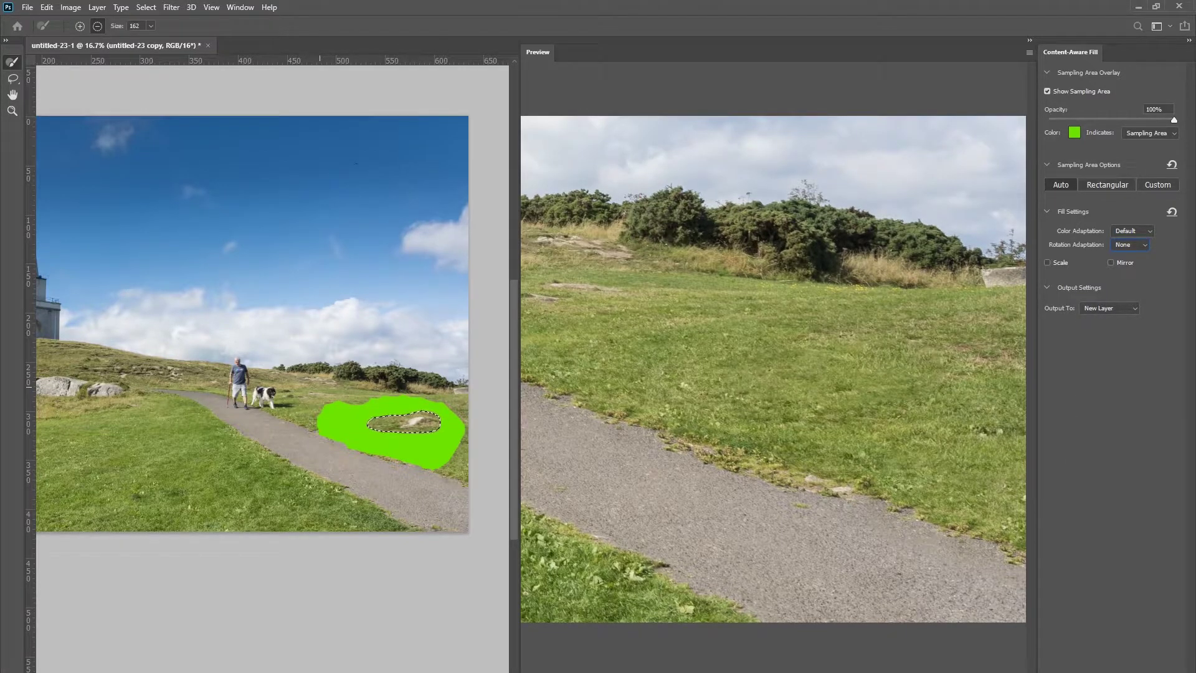
- Apply the content-aware fill to a new layer and clear the selection
key("Return")
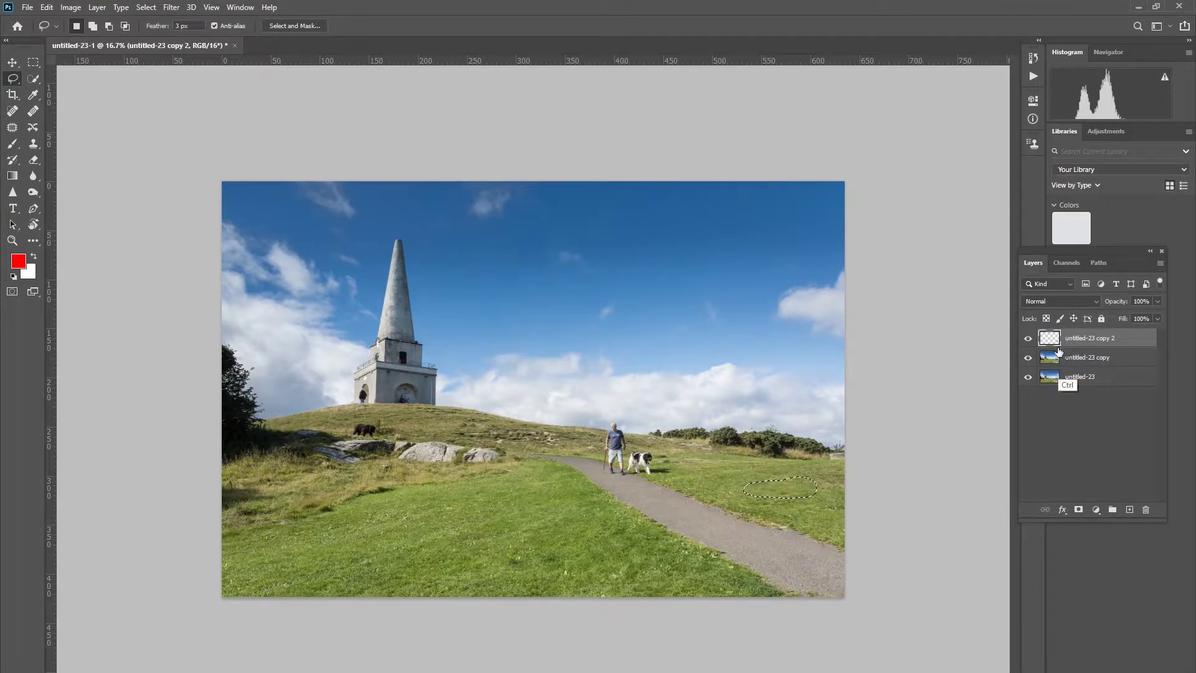
key("ctrl+d")
- Compare the rock area before and after the fill by toggling the fill layer's visibility
key("ctrl+plus")
key("ctrl+plus")
key("ctrl+plus")
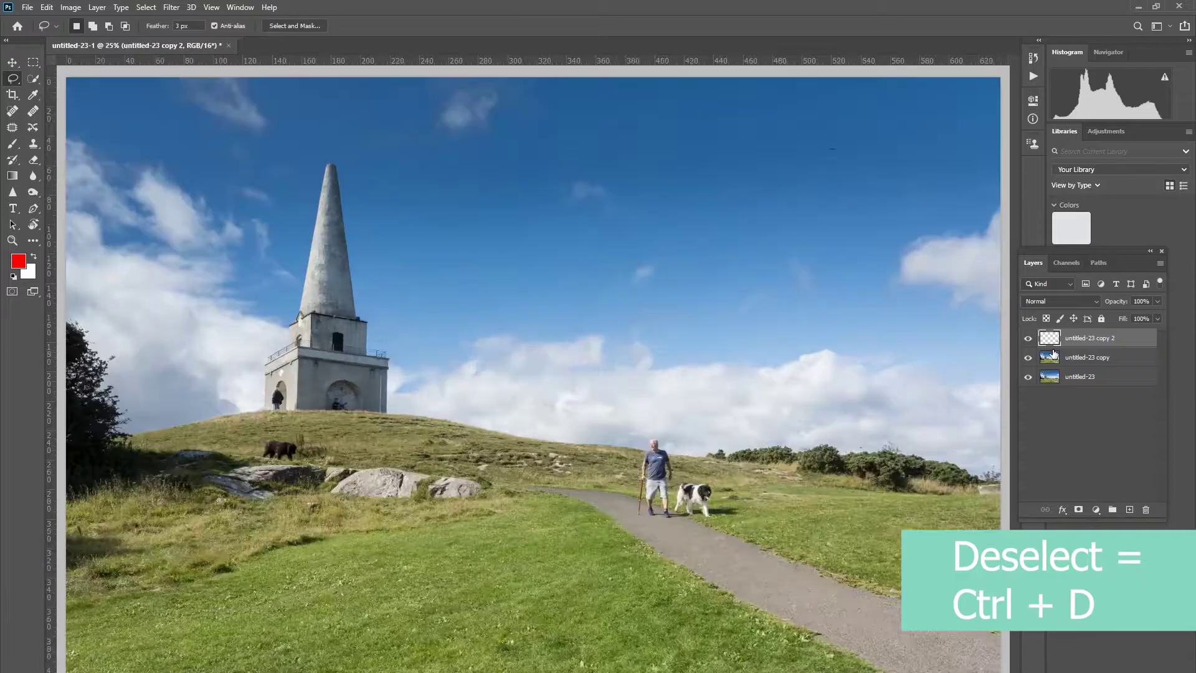
left_click_drag(841, 419, 686, 342)
left_click(1028, 338)
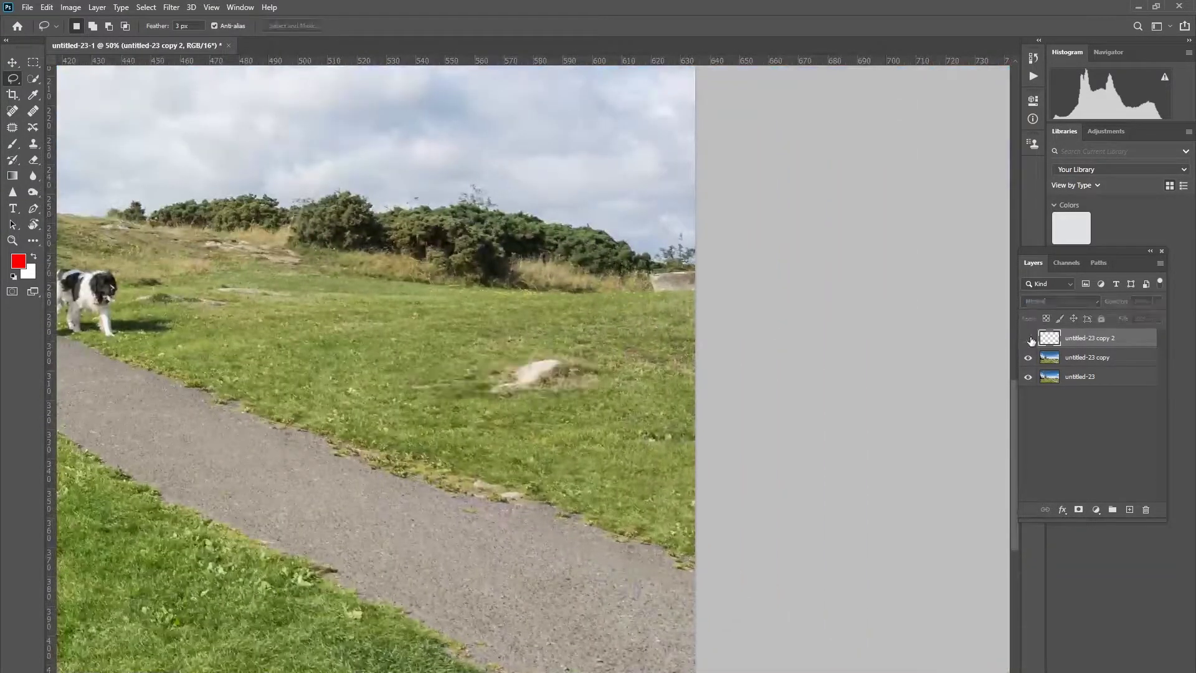
left_click(1028, 339)
left_click(1029, 339)
left_click(1028, 338)
left_click(1028, 338)
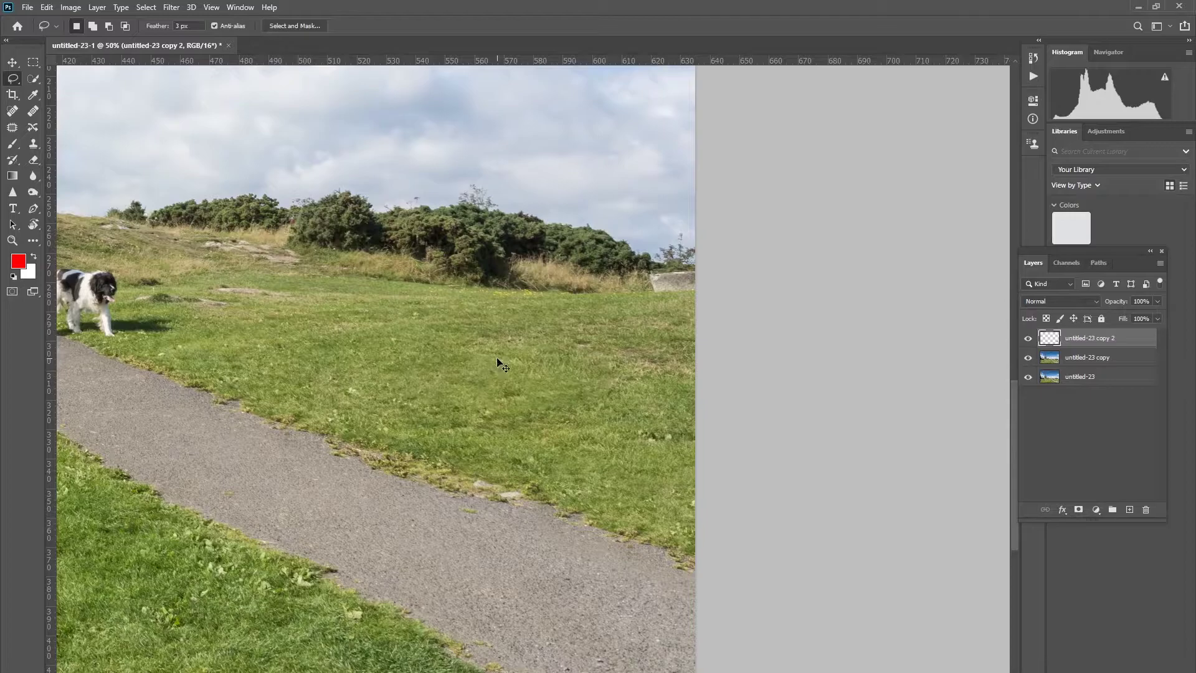
- Create a new empty layer with default settings above the fill layer for patching the black dog on the hill
scroll(497, 360, "up", 1)
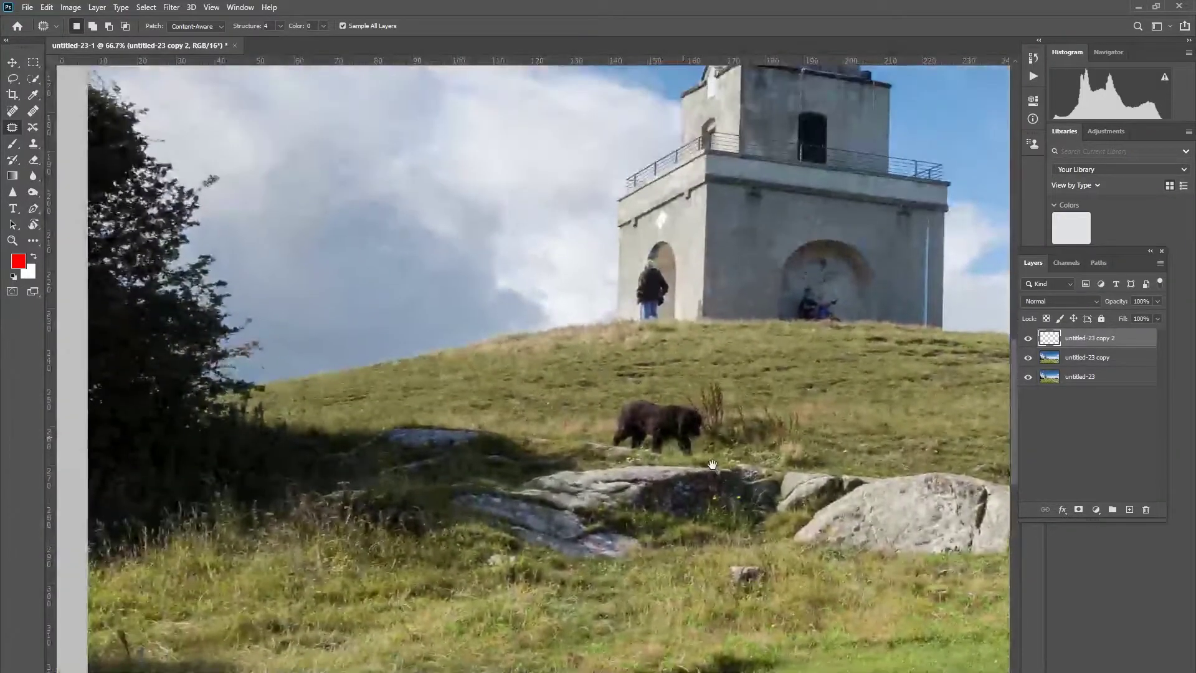
left_click_drag(846, 504, 764, 424)
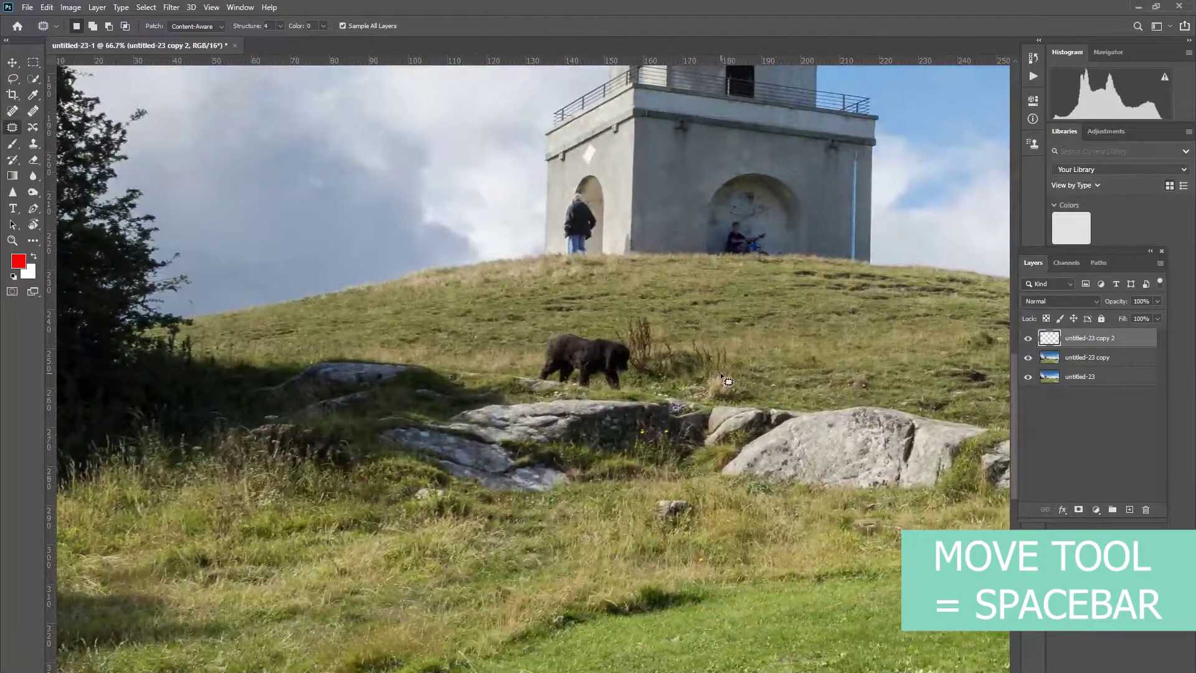
key("space")
left_click_drag(626, 279, 573, 279)
left_click_drag(565, 393, 705, 435)
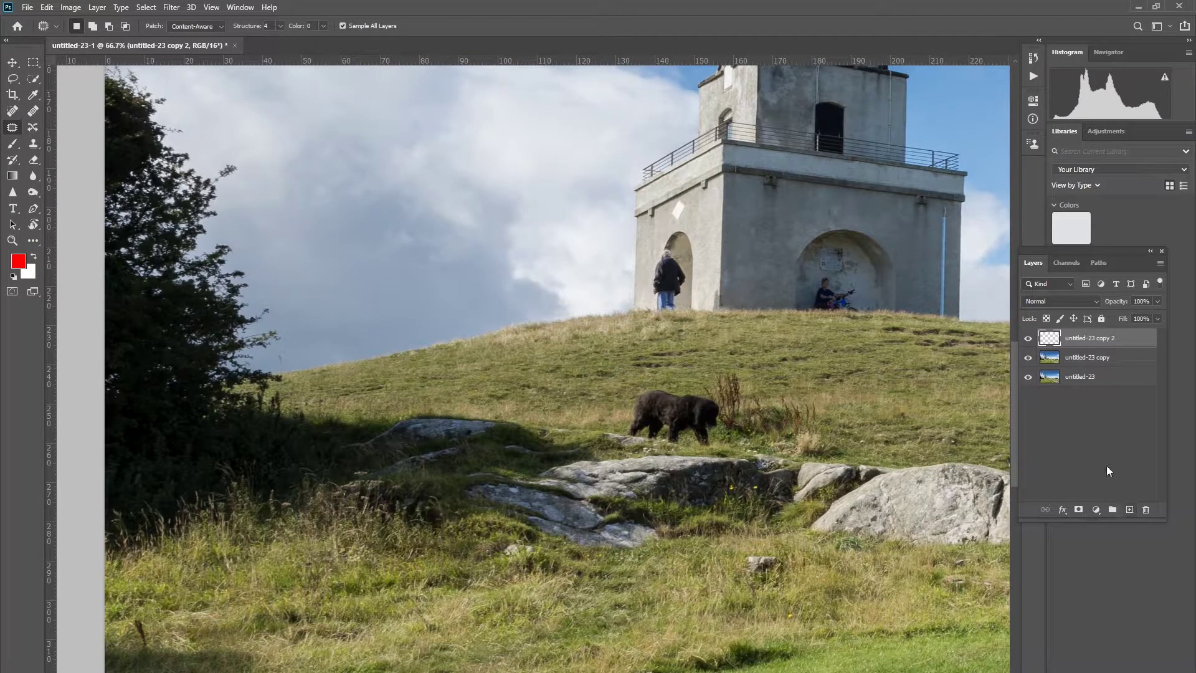
key("ctrl+shift+n")
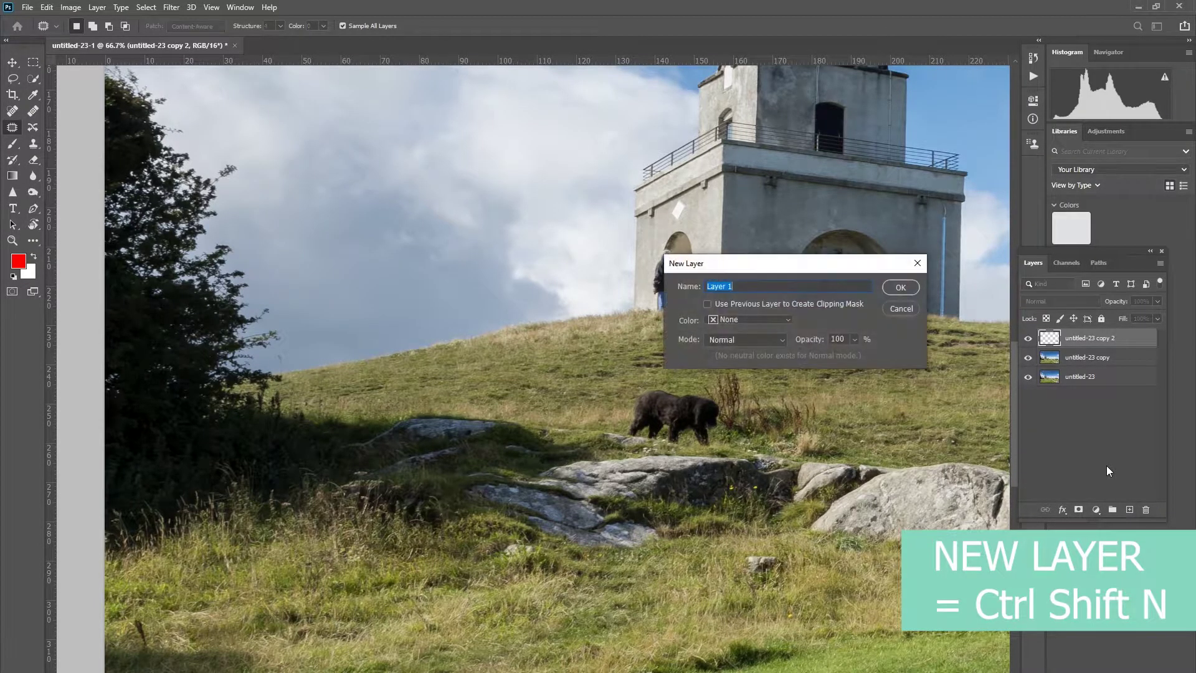
key("Return")
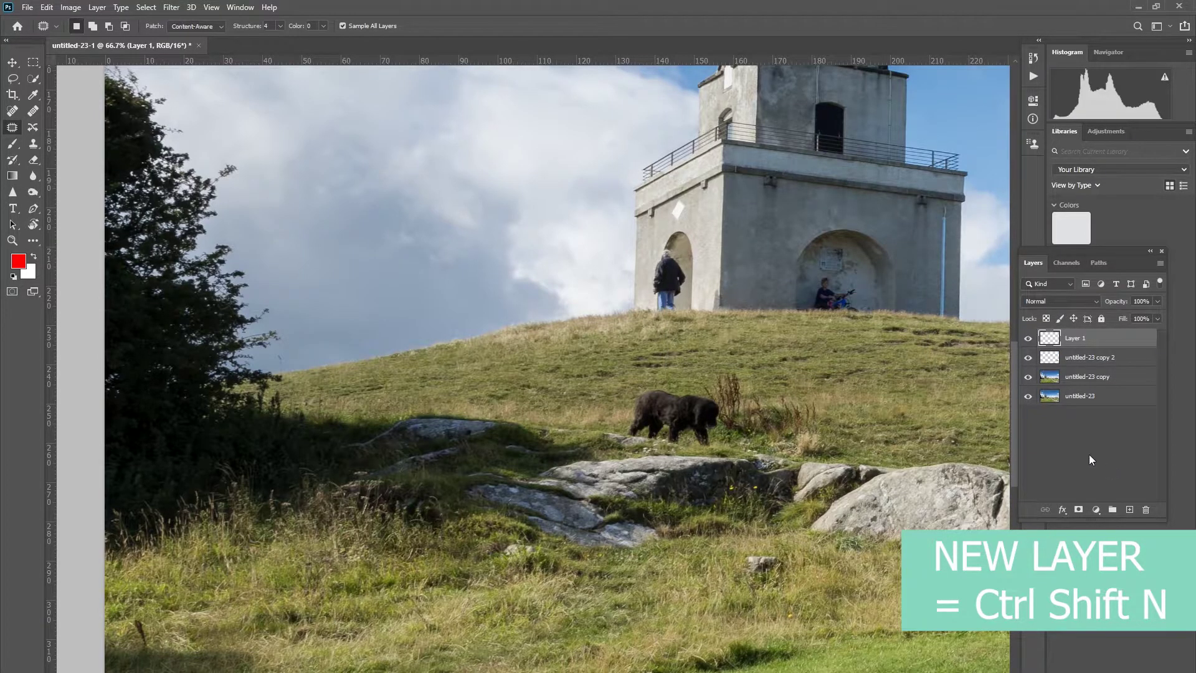
- Outline the black dog on the hillside closely with the Patch tool
key("ctrl+plus")
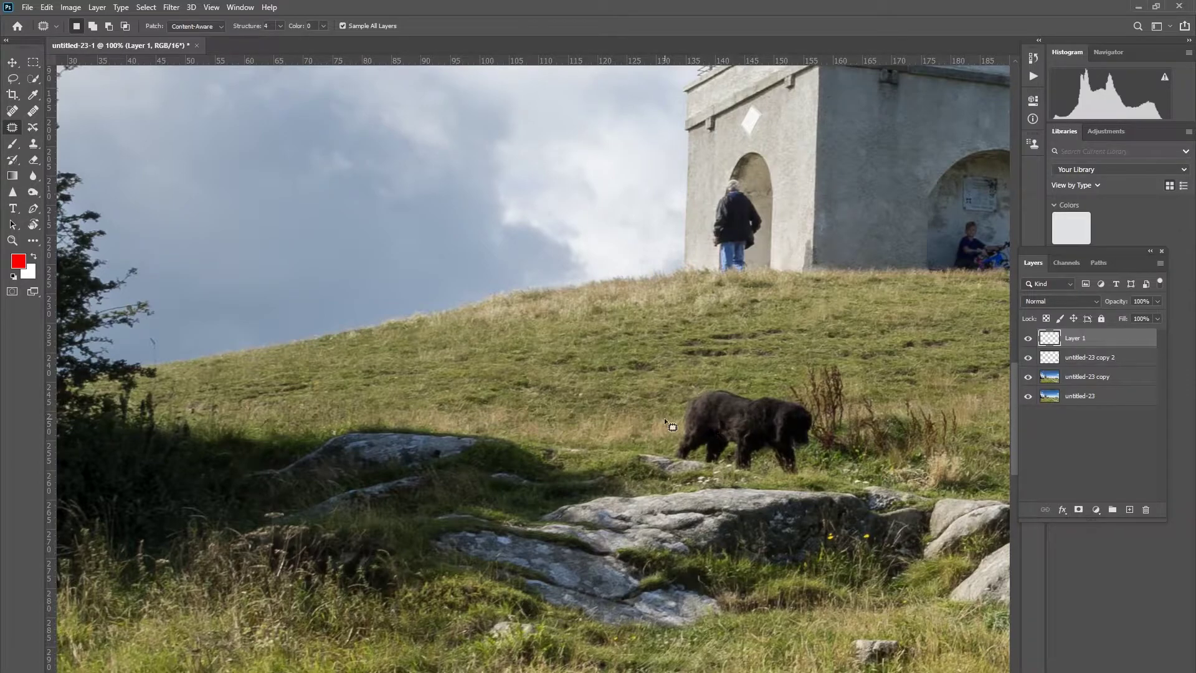
mouse_move(671, 406)
left_mouse_down()
mouse_move(667, 452)
mouse_move(680, 461)
mouse_move(809, 469)
mouse_move(813, 429)
mouse_move(761, 393)
left_mouse_up()
left_click_drag(680, 416, 679, 440)
left_click_drag(679, 439, 682, 439)
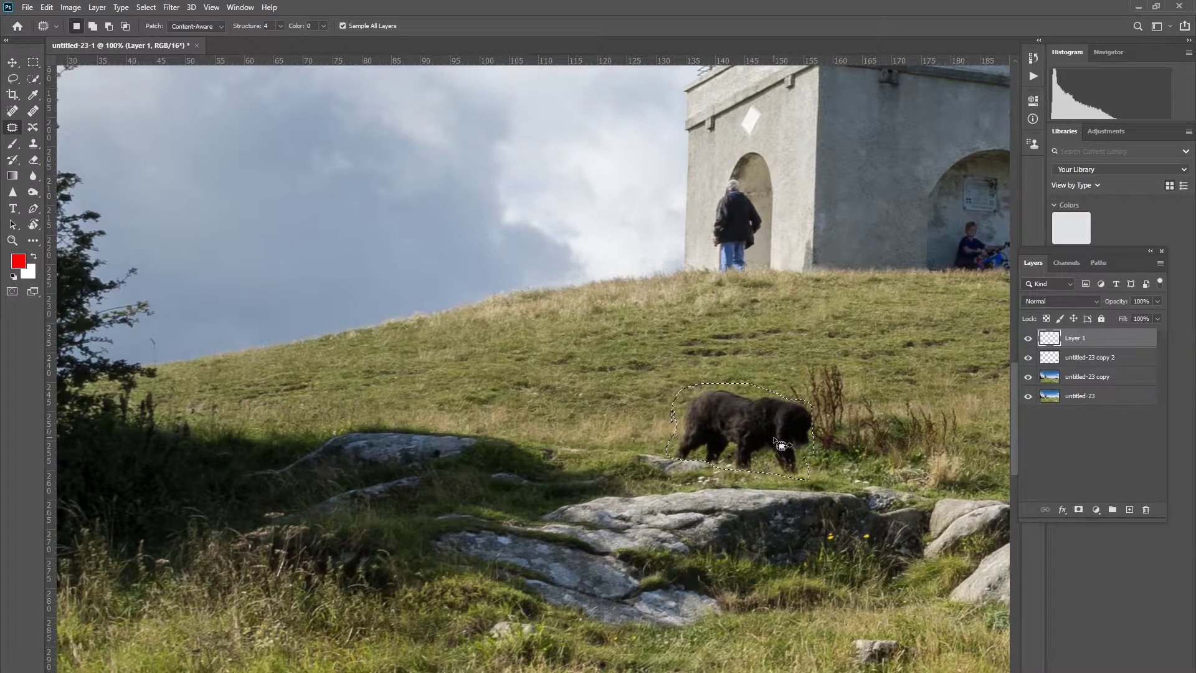
- Patch the outlined dog with the matching grass and rock edge to its left, and clear the selection
left_click_drag(770, 434, 554, 417)
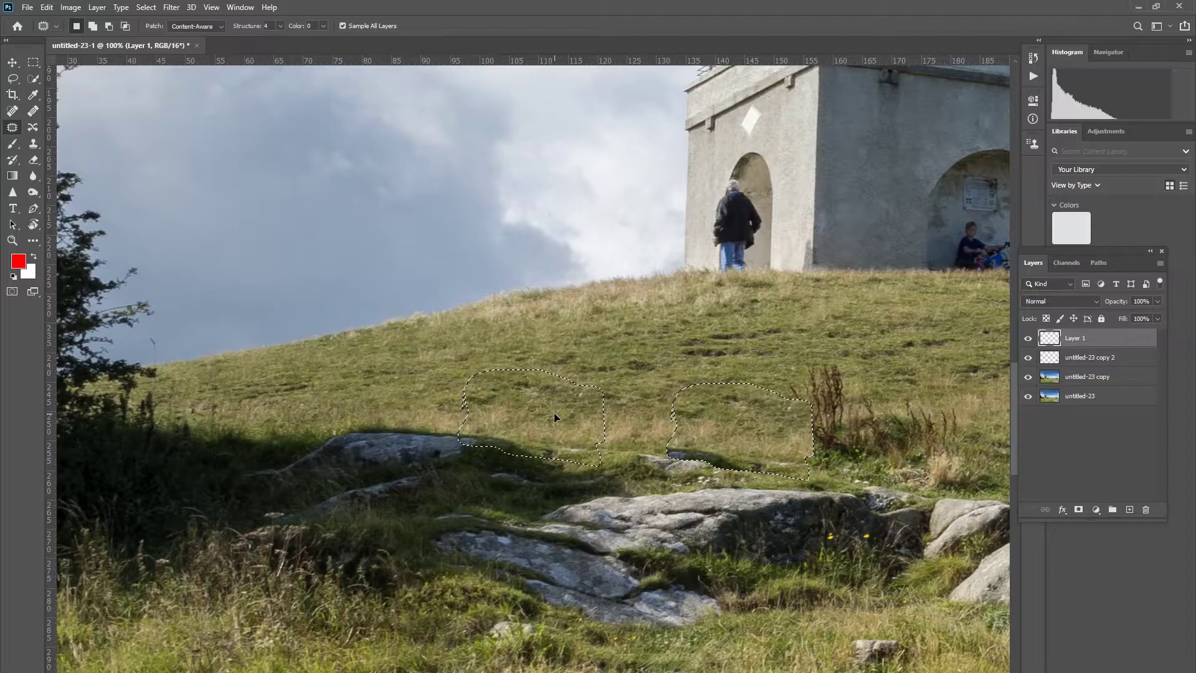
mouse_move(555, 412)
left_mouse_down()
mouse_move(565, 413)
mouse_move(555, 412)
left_mouse_up()
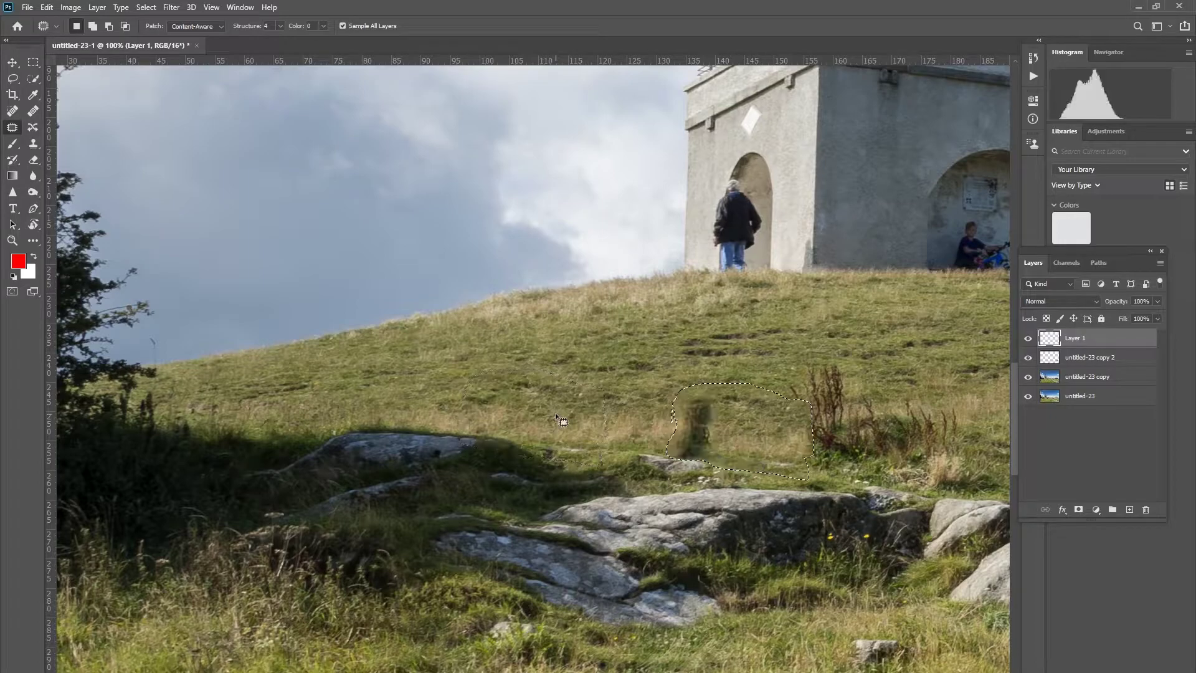
key("ctrl+d")
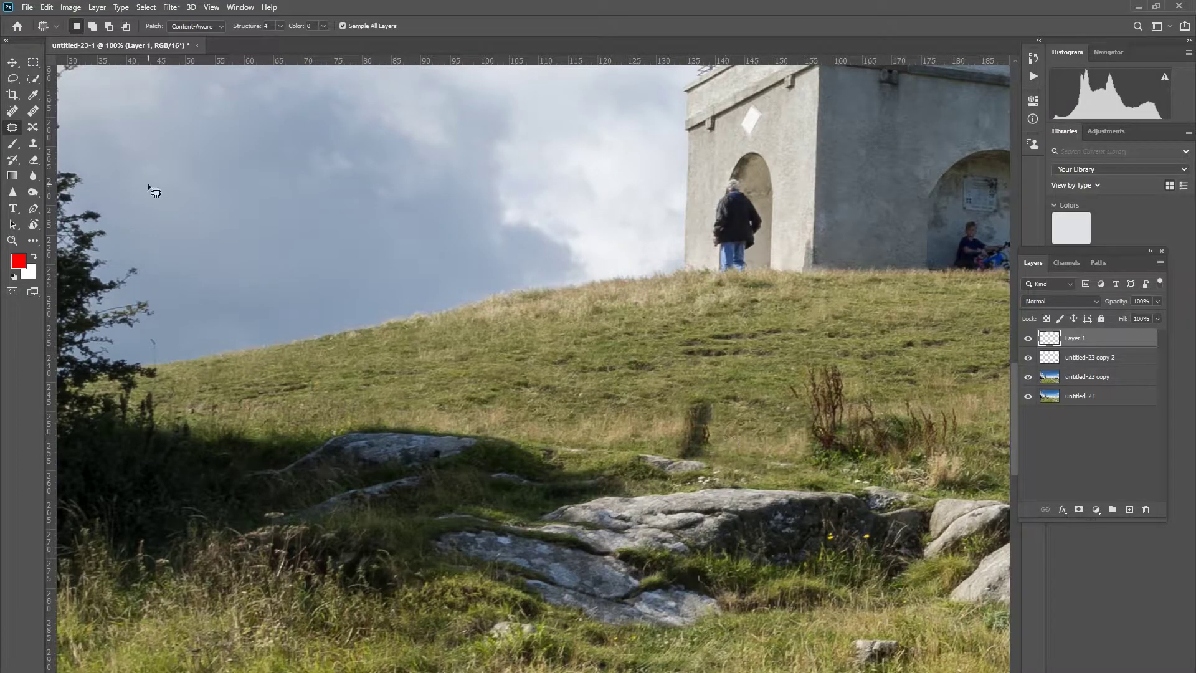
- Clone nearby grass with the Clone Stamp tool over the dark remnant of the dog on the hillside
left_click(33, 144)
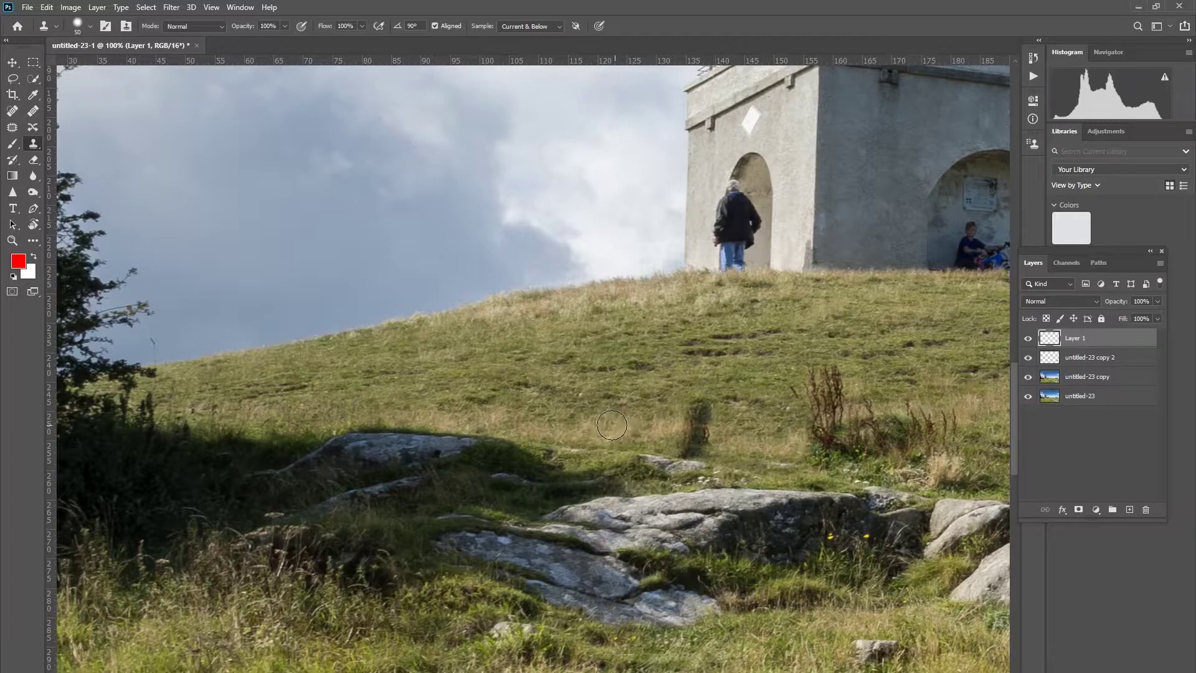
left_click(619, 428, "alt")
mouse_move(697, 412)
left_mouse_down()
mouse_move(690, 428)
mouse_move(705, 432)
mouse_move(690, 428)
mouse_move(697, 416)
mouse_move(685, 440)
mouse_move(703, 442)
left_mouse_up()
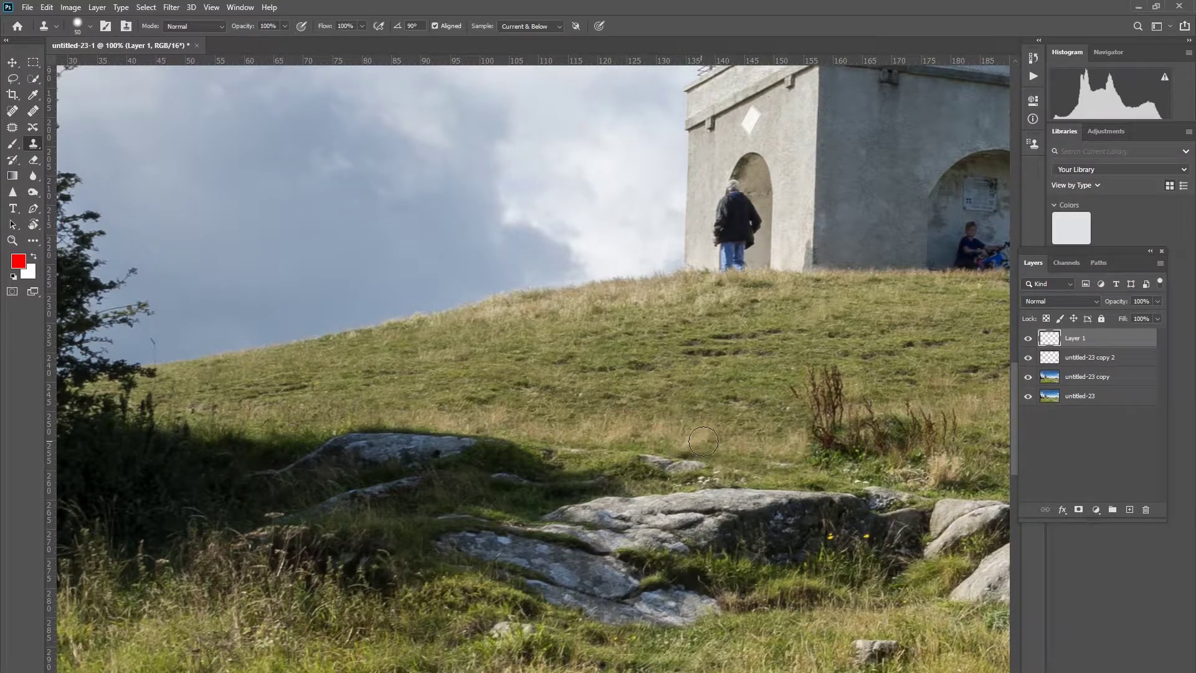
left_click(634, 442, "alt")
left_click_drag(690, 448, 701, 452)
key("ctrl+minus")
key("ctrl+minus")
key("ctrl+minus")
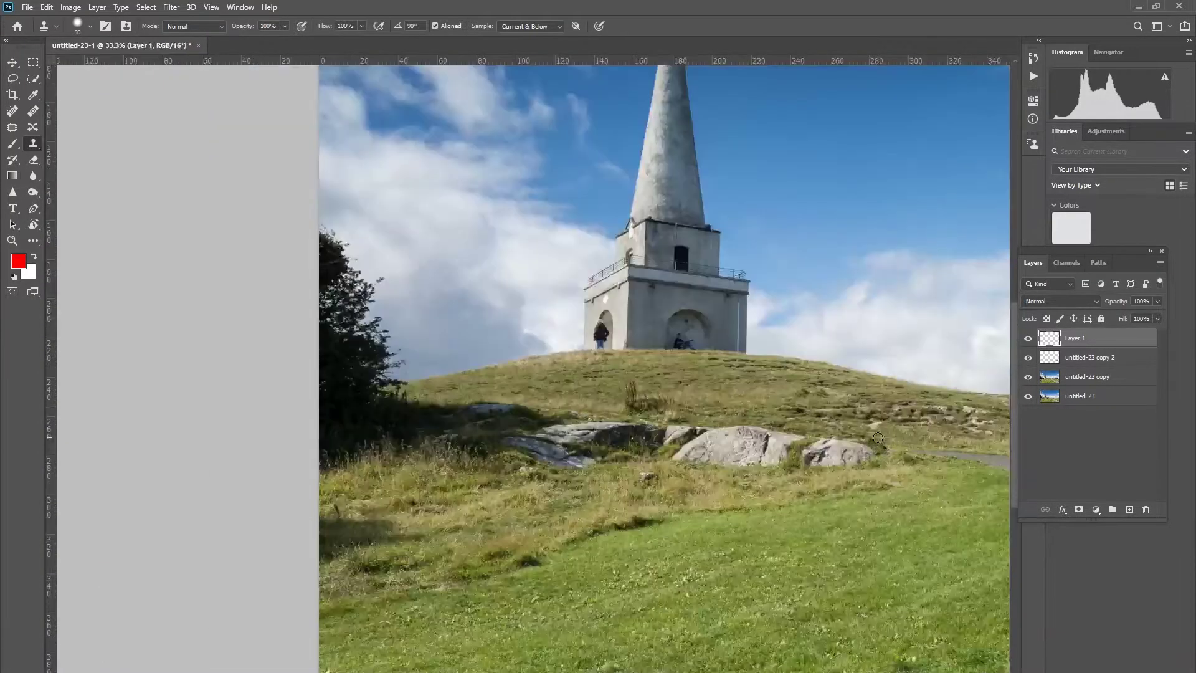
- Create a new empty layer with default settings above Layer 1 for cloning out the seated child and bicycle
left_click(1097, 377)
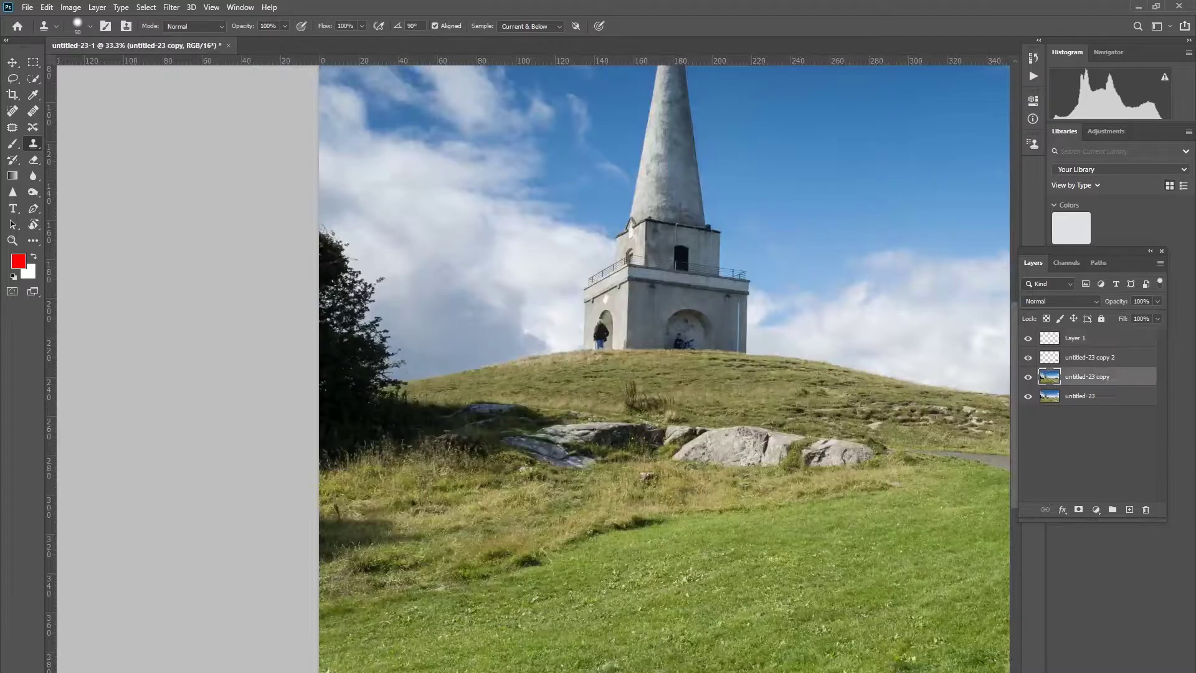
left_click(1075, 338)
scroll(734, 420, "up", 4)
scroll(734, 419, "up", 1)
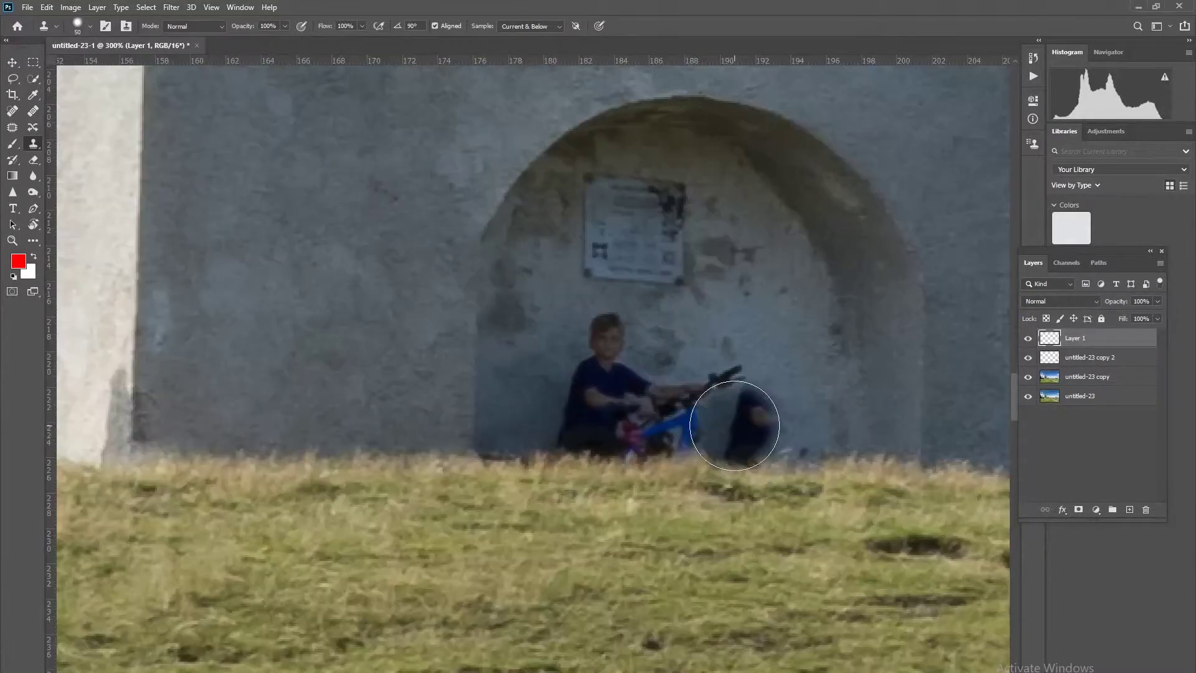
left_click_drag(774, 406, 675, 390)
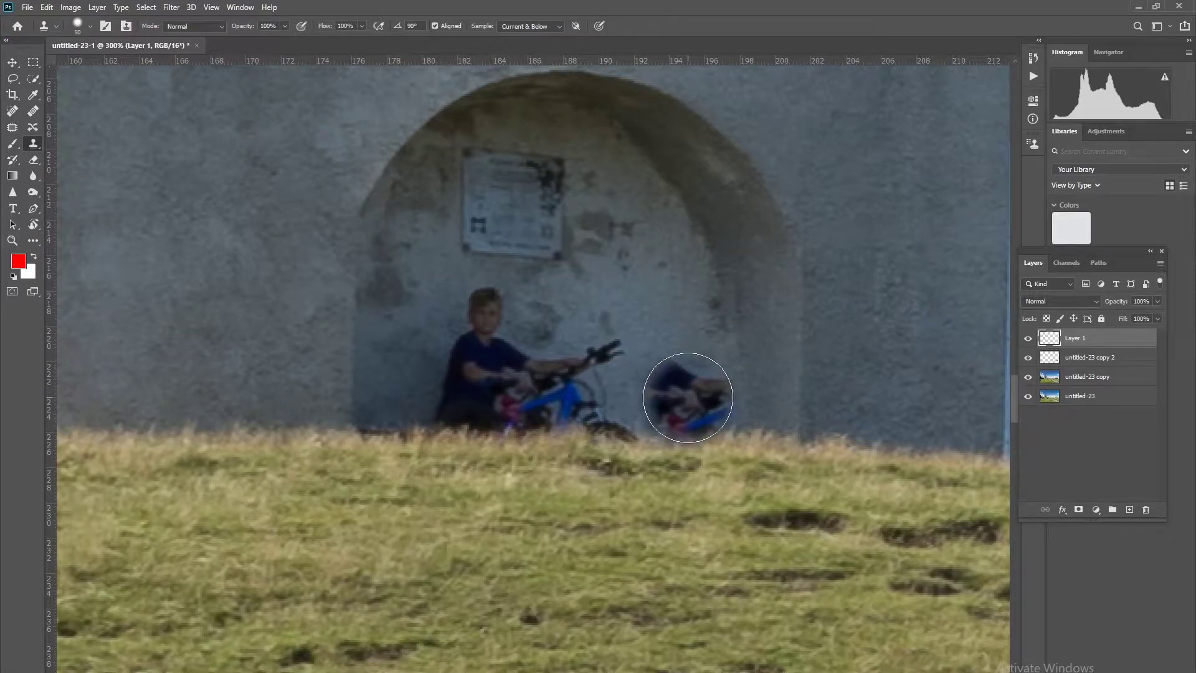
key("ctrl+shift+n")
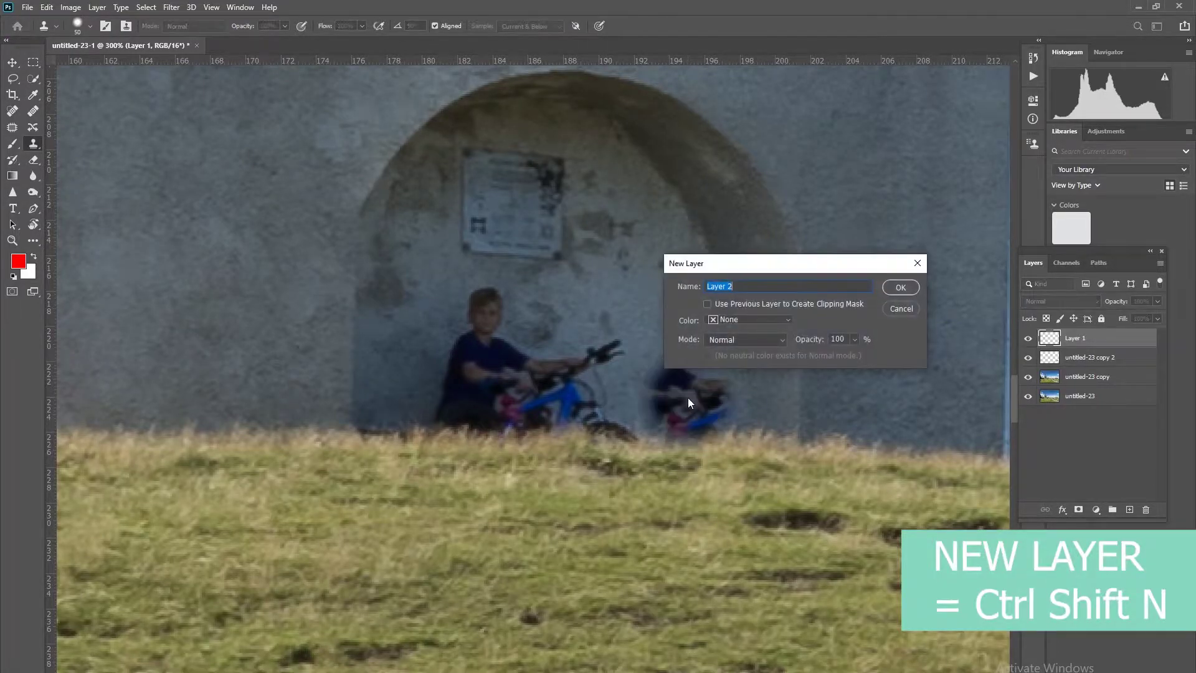
key("Return")
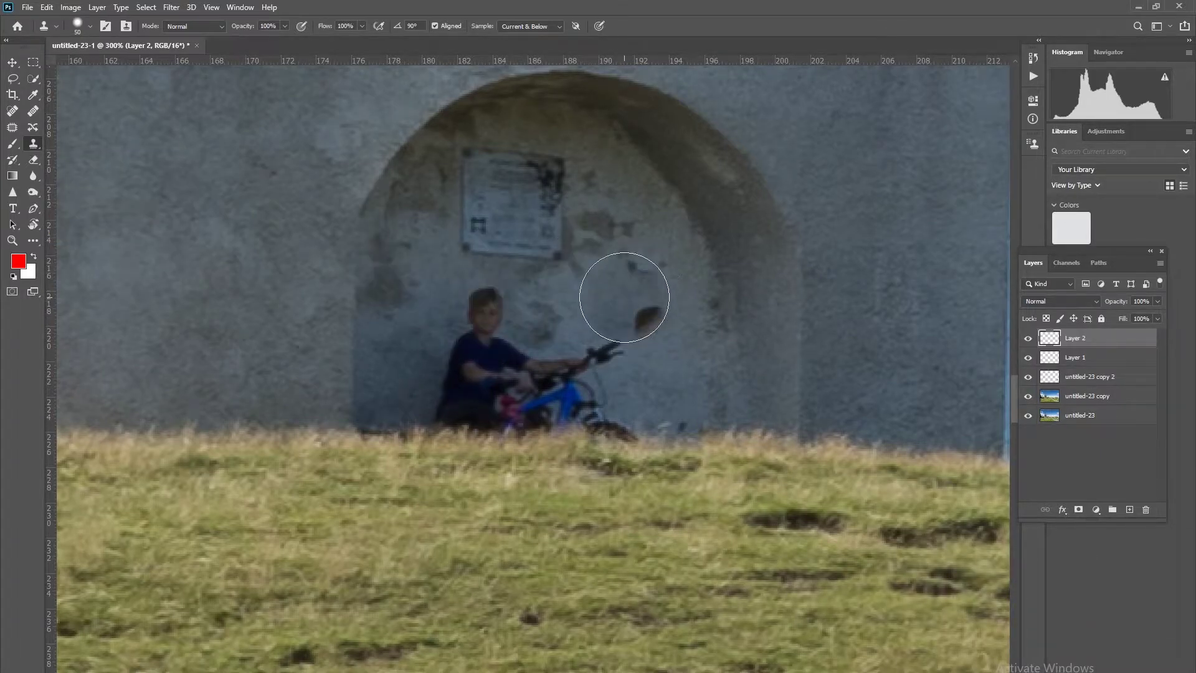
- Reduce the clone brush to 20 px and clone adjacent wall texture over the child's head and near shoulder
left_click(625, 296)
key("bracketleft")
key("bracketleft")
key("bracketleft")
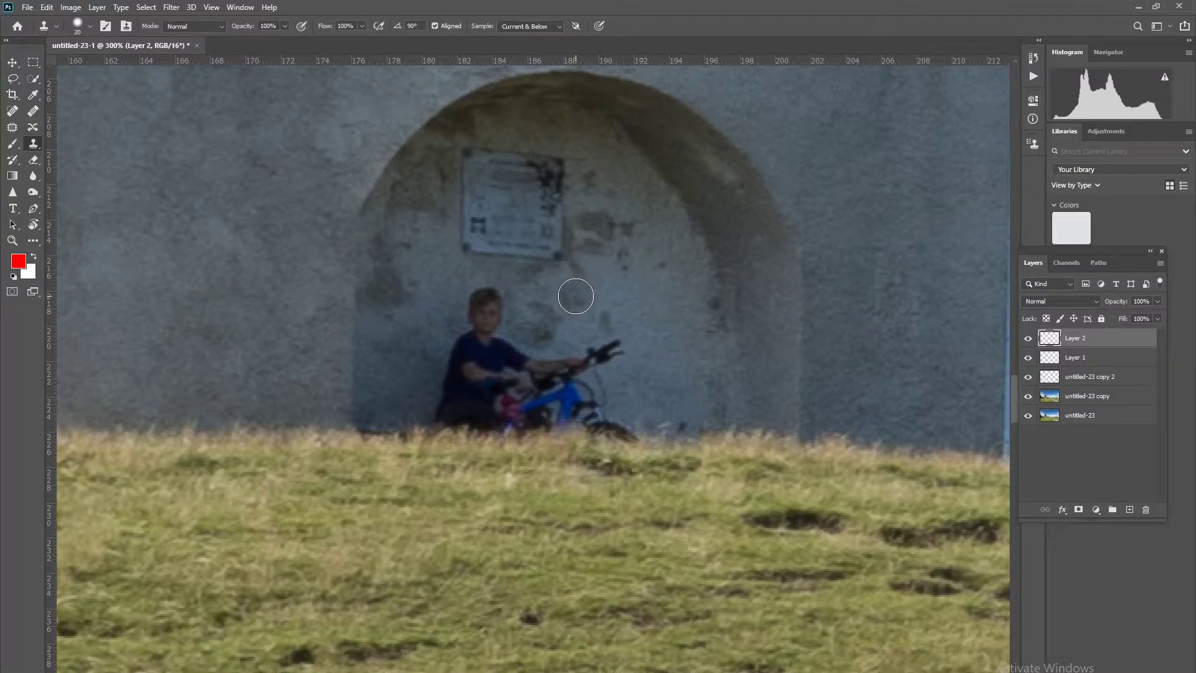
left_click(526, 294, "alt")
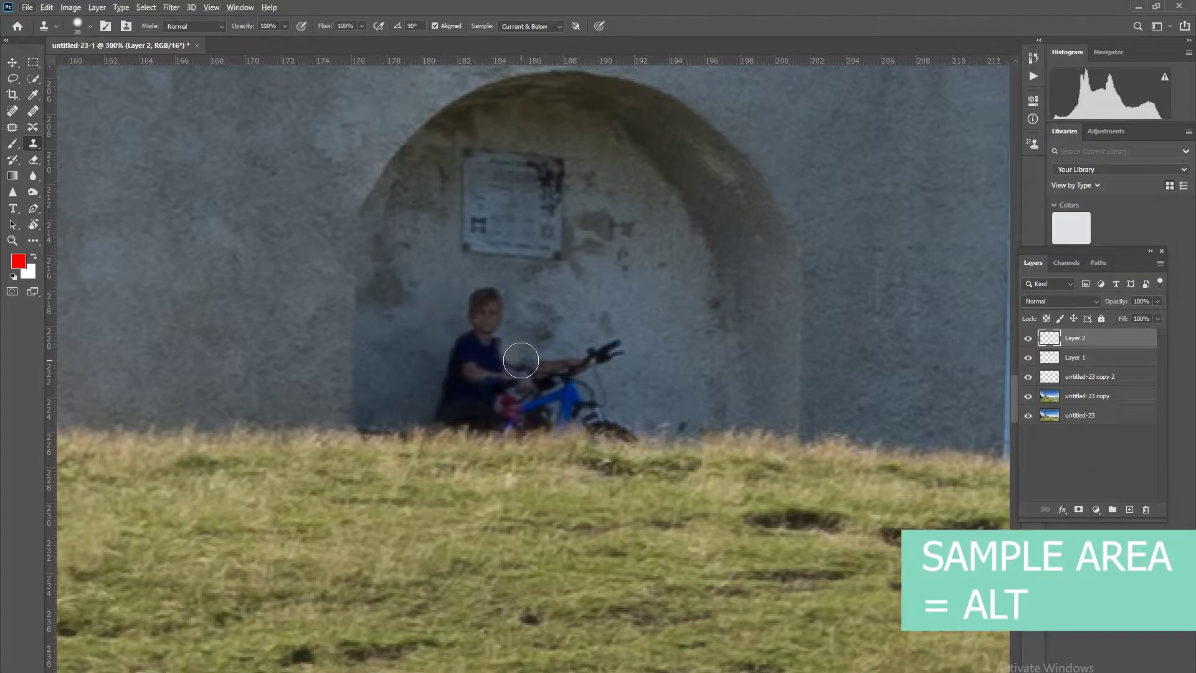
left_click(567, 126, "alt")
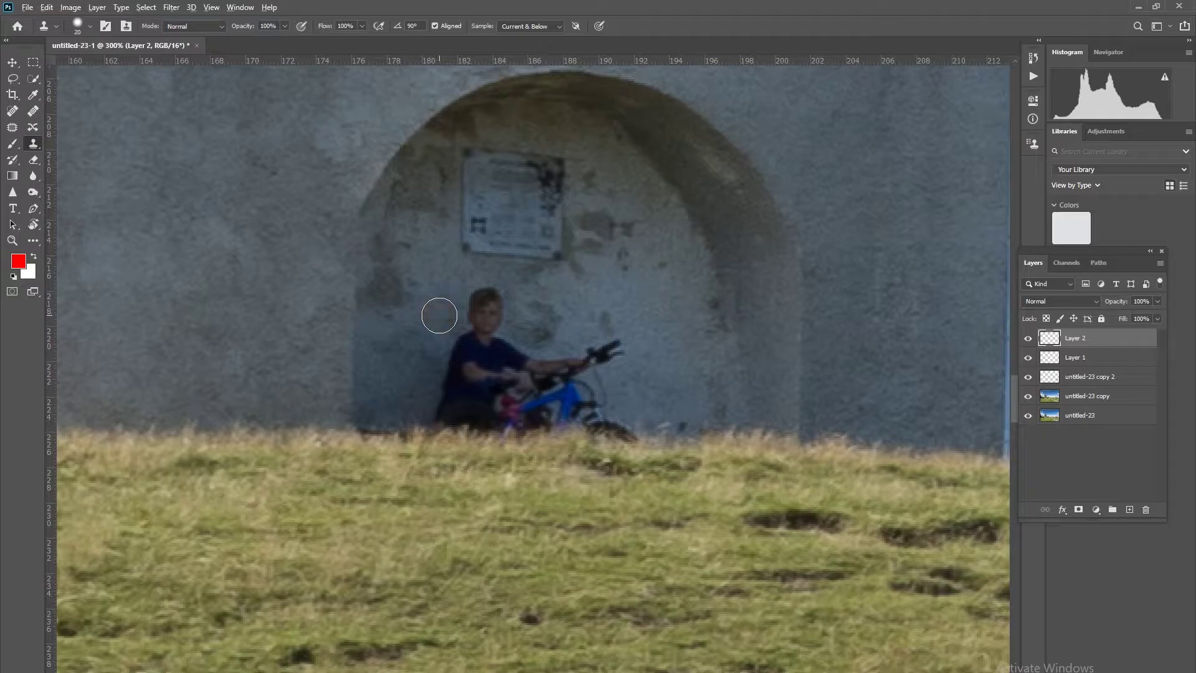
left_click(437, 315, "alt")
mouse_move(468, 306)
left_mouse_down()
mouse_move(488, 302)
mouse_move(473, 319)
left_mouse_up()
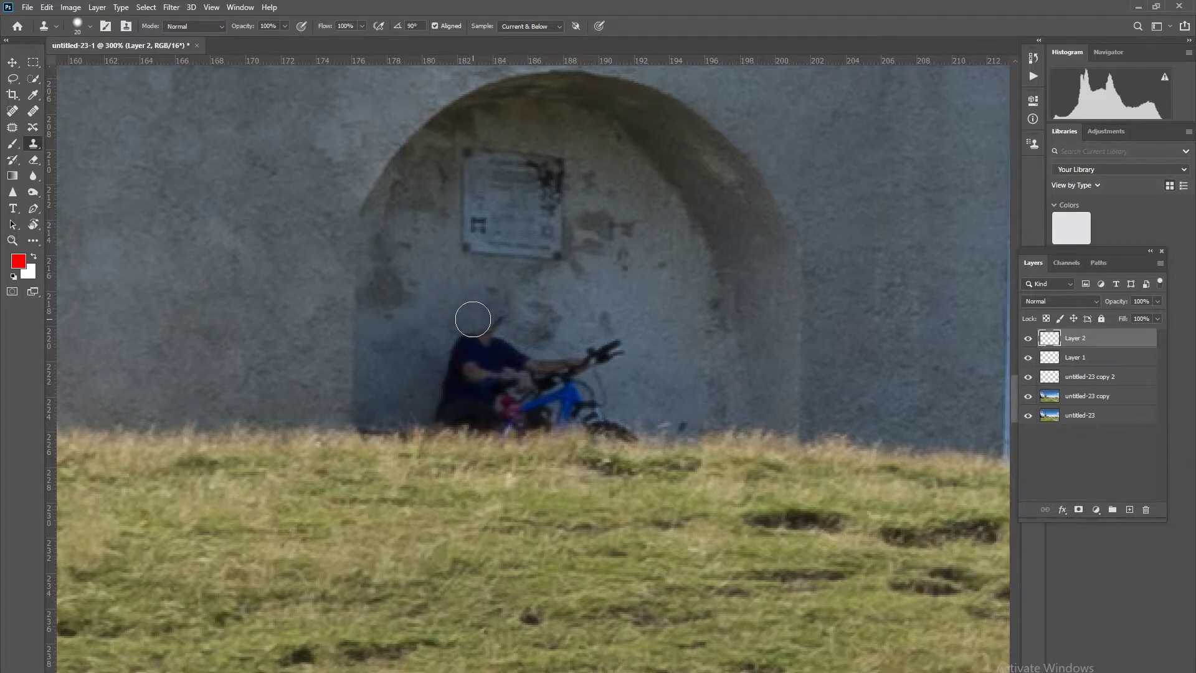
mouse_move(473, 320)
left_mouse_down()
mouse_move(431, 351)
mouse_move(463, 342)
mouse_move(459, 364)
mouse_move(476, 355)
mouse_move(412, 361)
left_mouse_up()
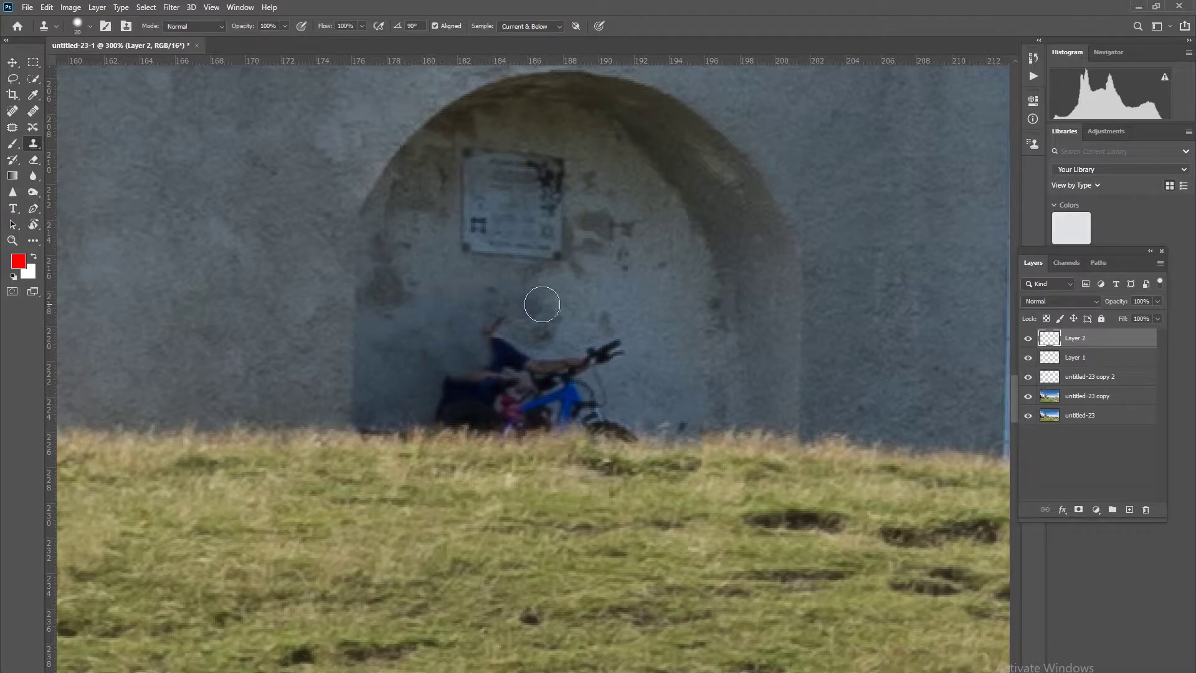
- Set the clone brush hardness to about 28% and clone wall texture over the child's neck and upper body
right_click(558, 291)
mouse_move(663, 351)
left_mouse_down()
mouse_move(630, 352)
mouse_move(650, 356)
left_mouse_up()
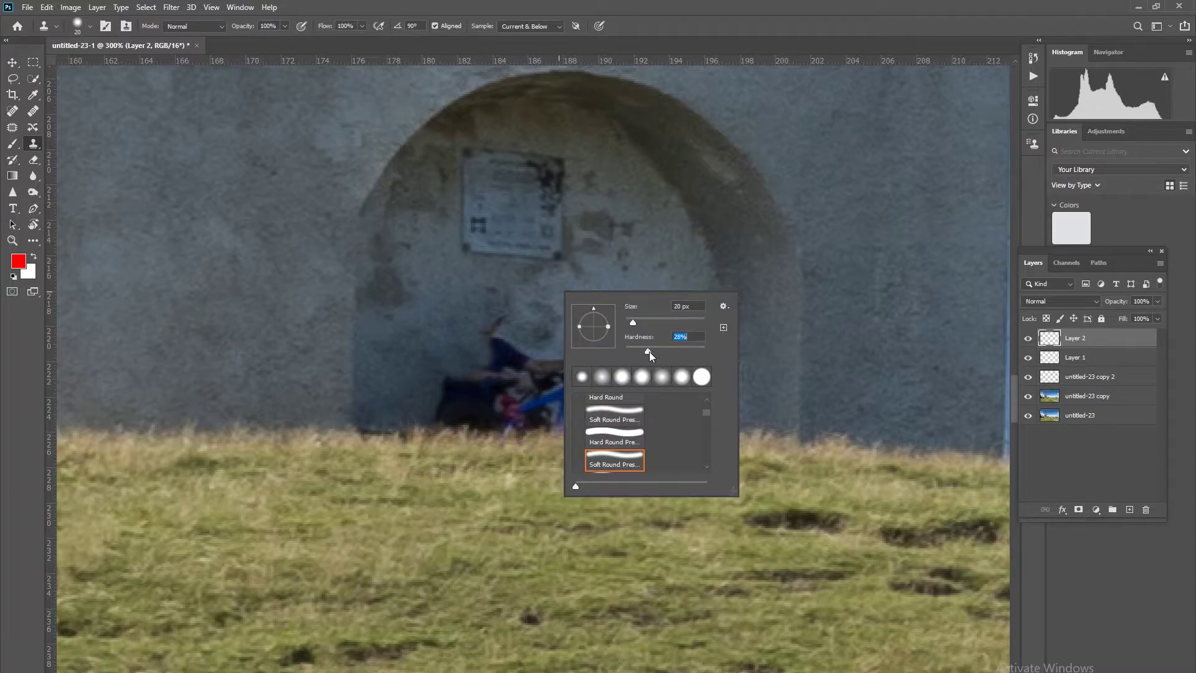
left_click(683, 338)
left_click(536, 317, "alt")
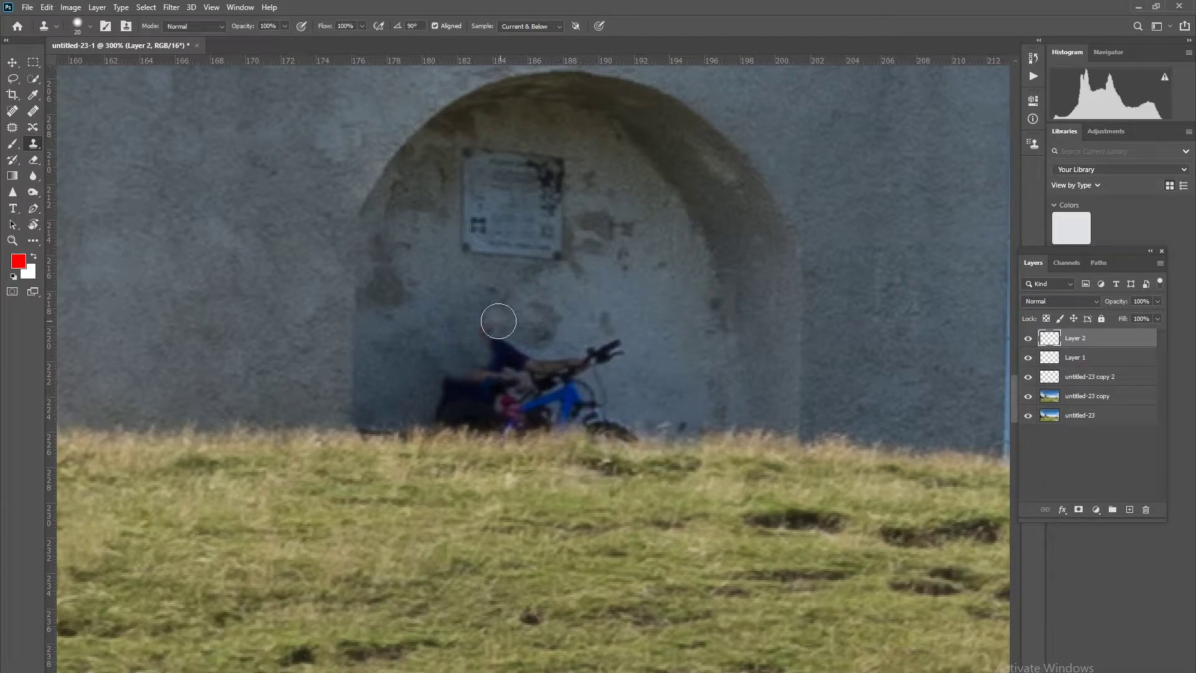
mouse_move(493, 327)
left_mouse_down()
mouse_move(552, 347)
mouse_move(514, 362)
mouse_move(552, 344)
mouse_move(531, 343)
mouse_move(596, 326)
mouse_move(606, 342)
mouse_move(588, 354)
mouse_move(609, 351)
mouse_move(567, 349)
mouse_move(579, 367)
mouse_move(555, 372)
mouse_move(589, 346)
mouse_move(613, 362)
mouse_move(612, 336)
mouse_move(615, 368)
mouse_move(593, 372)
mouse_move(603, 394)
mouse_move(618, 370)
mouse_move(593, 362)
mouse_move(568, 386)
mouse_move(552, 375)
mouse_move(573, 352)
mouse_move(546, 385)
mouse_move(522, 376)
mouse_move(570, 390)
mouse_move(555, 394)
mouse_move(592, 394)
mouse_move(577, 405)
mouse_move(627, 434)
mouse_move(595, 430)
left_mouse_up()
- Clone wall and grass-edge samples over the child's remaining body and the bicycle, down to the grass line
left_click(583, 356, "alt")
left_click(573, 356, "alt")
left_click(628, 394, "alt")
mouse_move(455, 433)
left_mouse_down()
mouse_move(443, 409)
mouse_move(458, 409)
mouse_move(460, 386)
mouse_move(487, 373)
mouse_move(535, 392)
mouse_move(520, 429)
mouse_move(481, 392)
mouse_move(545, 355)
mouse_move(536, 379)
left_mouse_up()
left_click(535, 378, "alt")
left_click(497, 371)
left_click(439, 285, "alt")
left_click(498, 370)
left_click(611, 433, "alt")
left_click(565, 424)
mouse_move(566, 424)
left_mouse_down()
mouse_move(548, 405)
mouse_move(515, 433)
mouse_move(532, 408)
mouse_move(572, 410)
left_mouse_up()
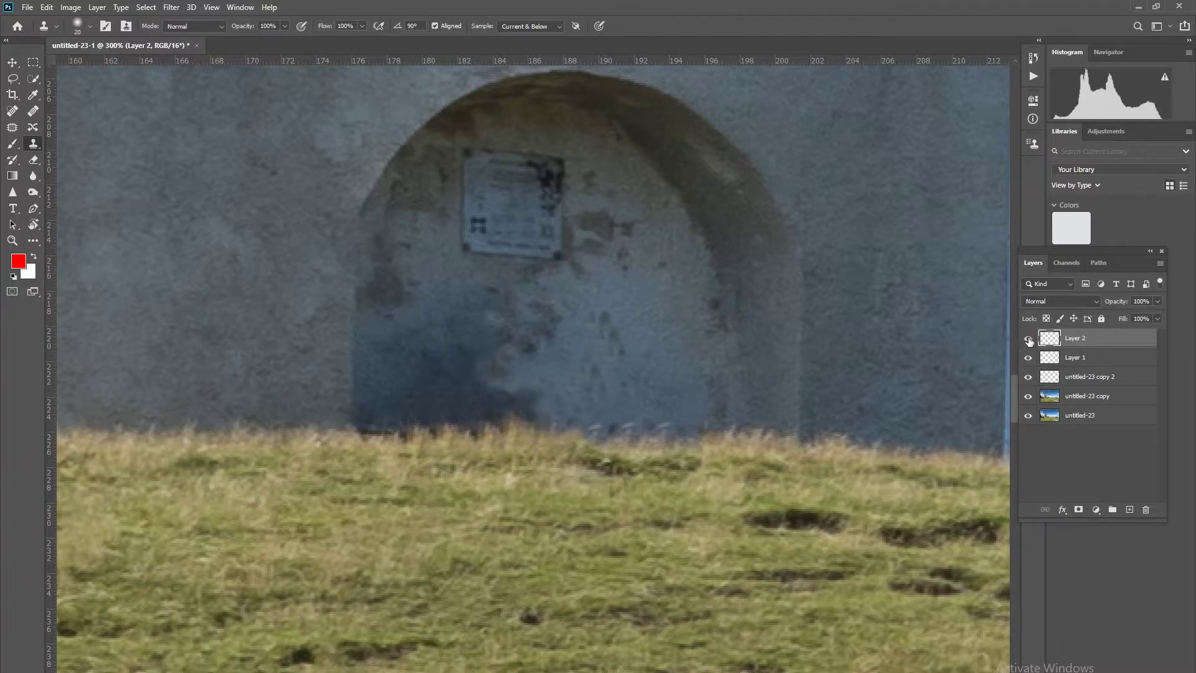
- Compare the arch before and after the cloning by toggling Layer 2's visibility
left_click(1028, 339)
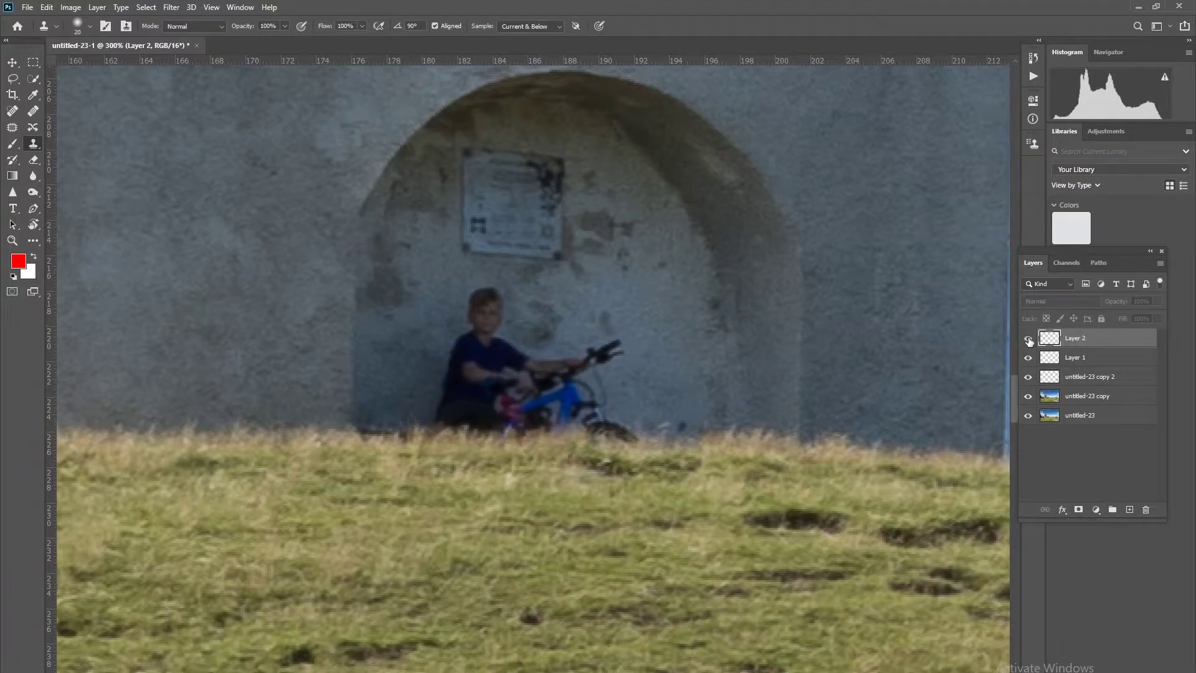
left_click(1028, 339)
left_click(1028, 339)
left_click(1028, 339)
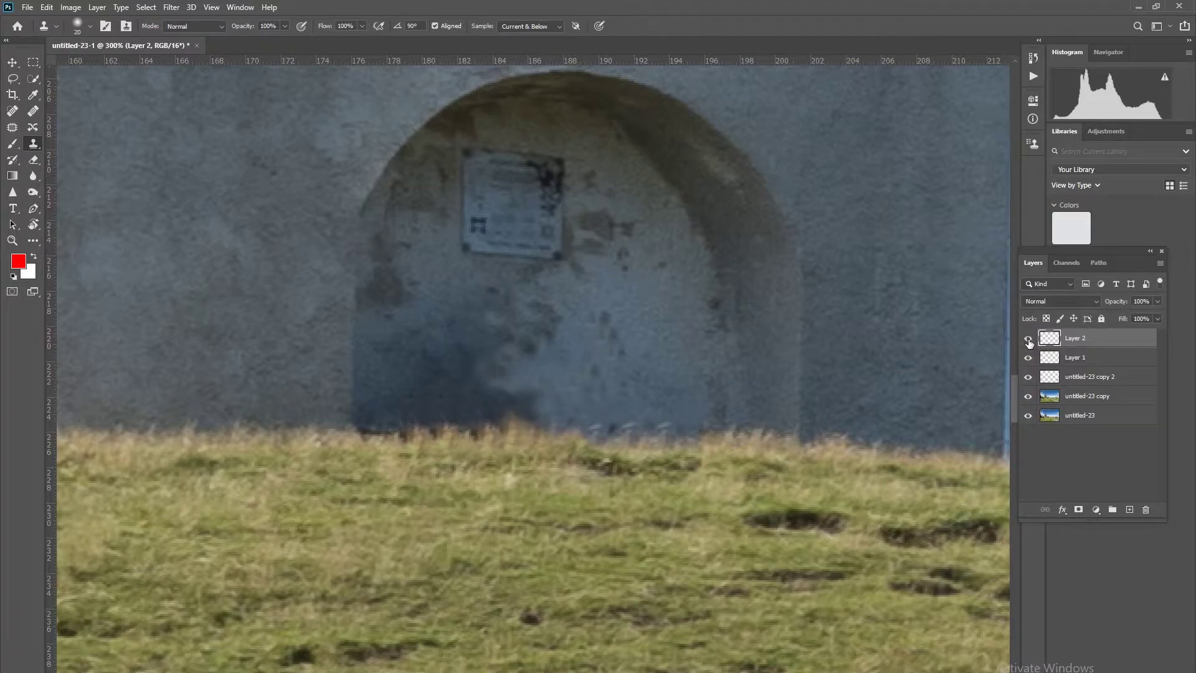
left_click(1028, 339)
left_click(1028, 339)
left_click(1028, 339)
left_click(1028, 340)
- Create a new empty layer with default settings above Layer 2 for cloning out the man at the niche
left_click_drag(532, 312, 825, 320)
scroll(600, 419, "left", 5)
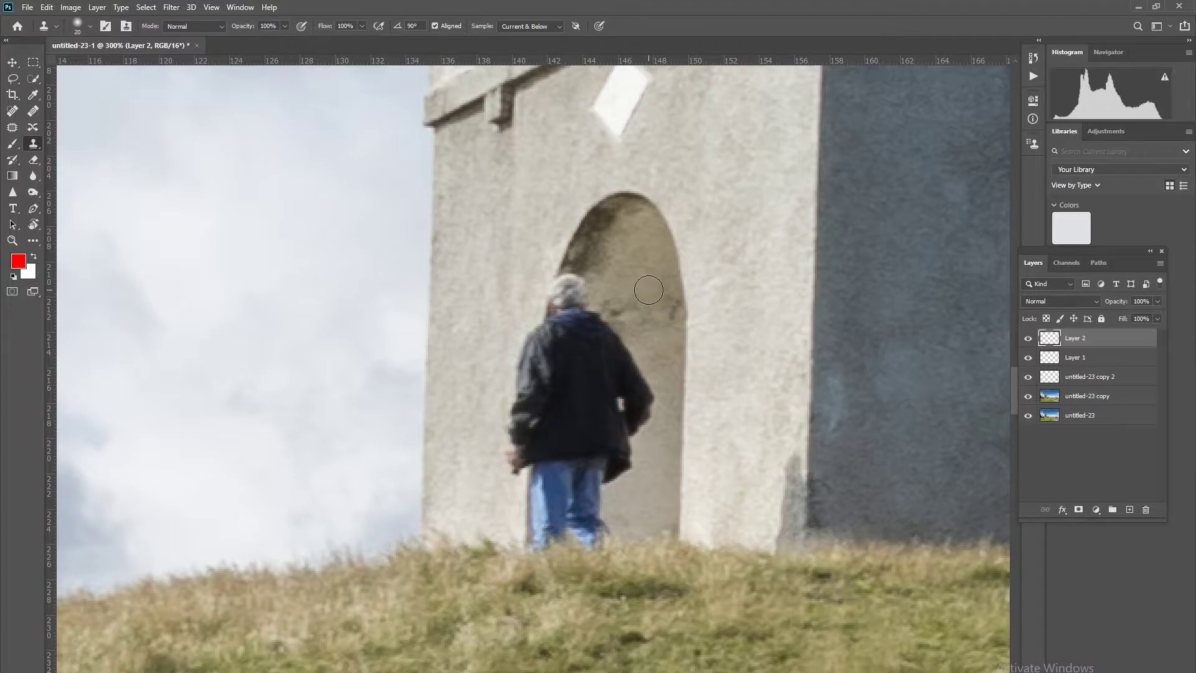
key("ctrl+shift+n")
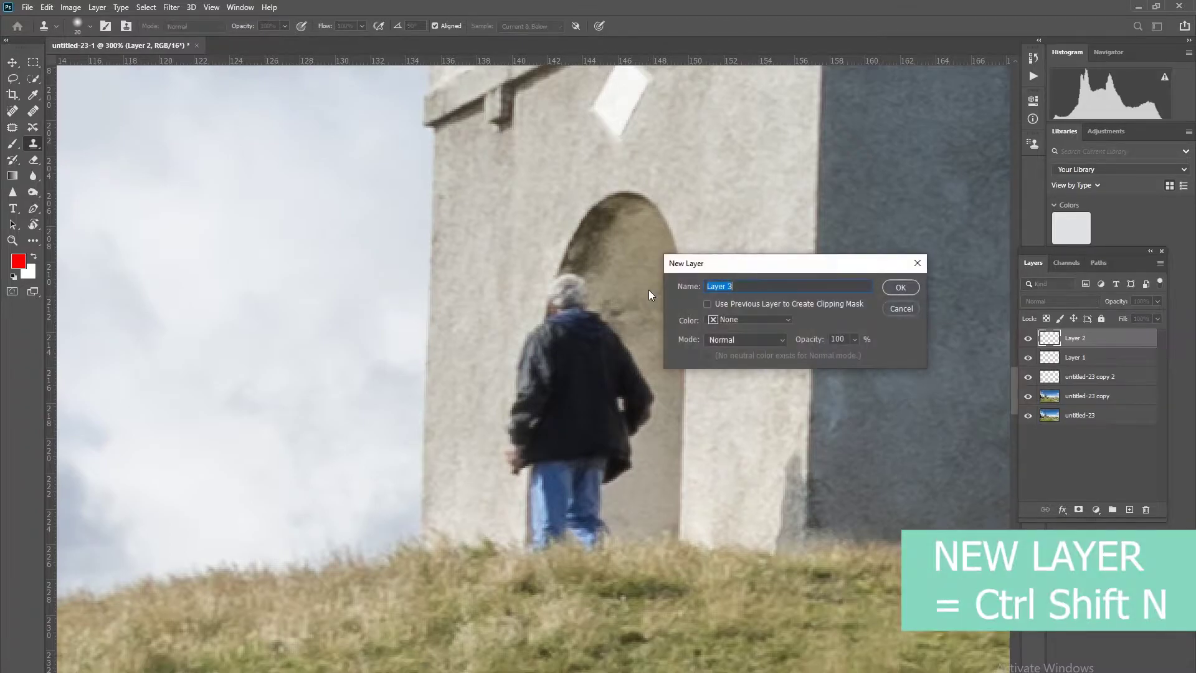
key("Return")
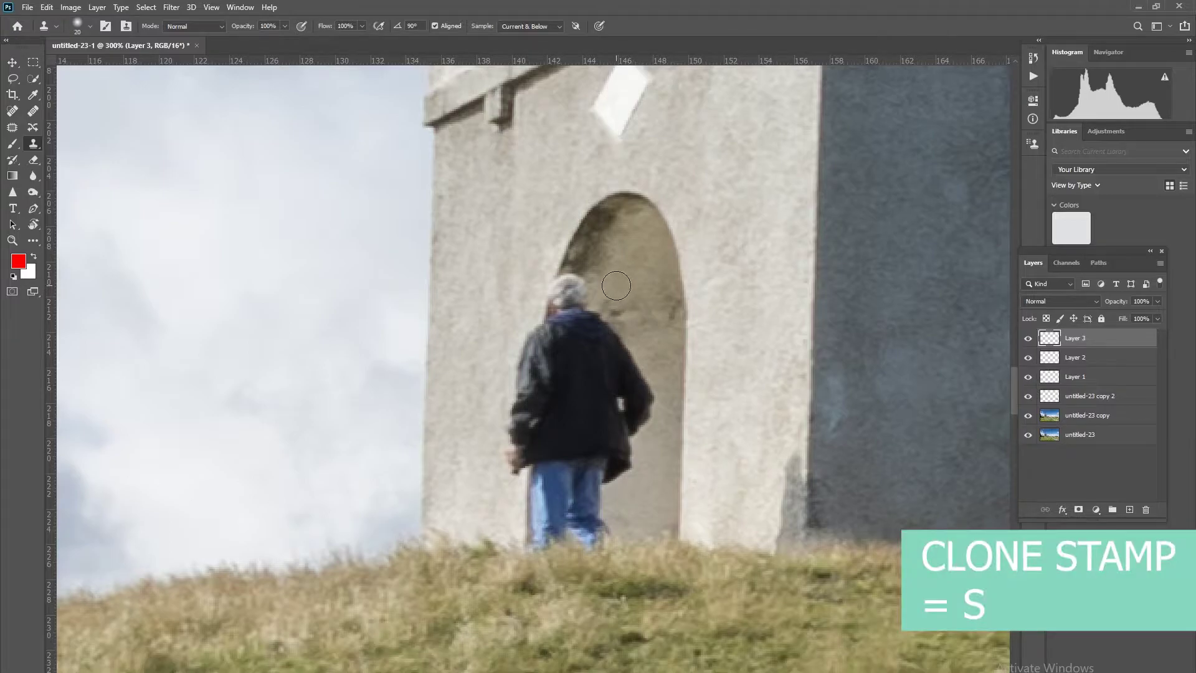
- Clone niche wall texture over the man's right-hand shoulder and the lower right edge of his jacket
key("ctrl+plus")
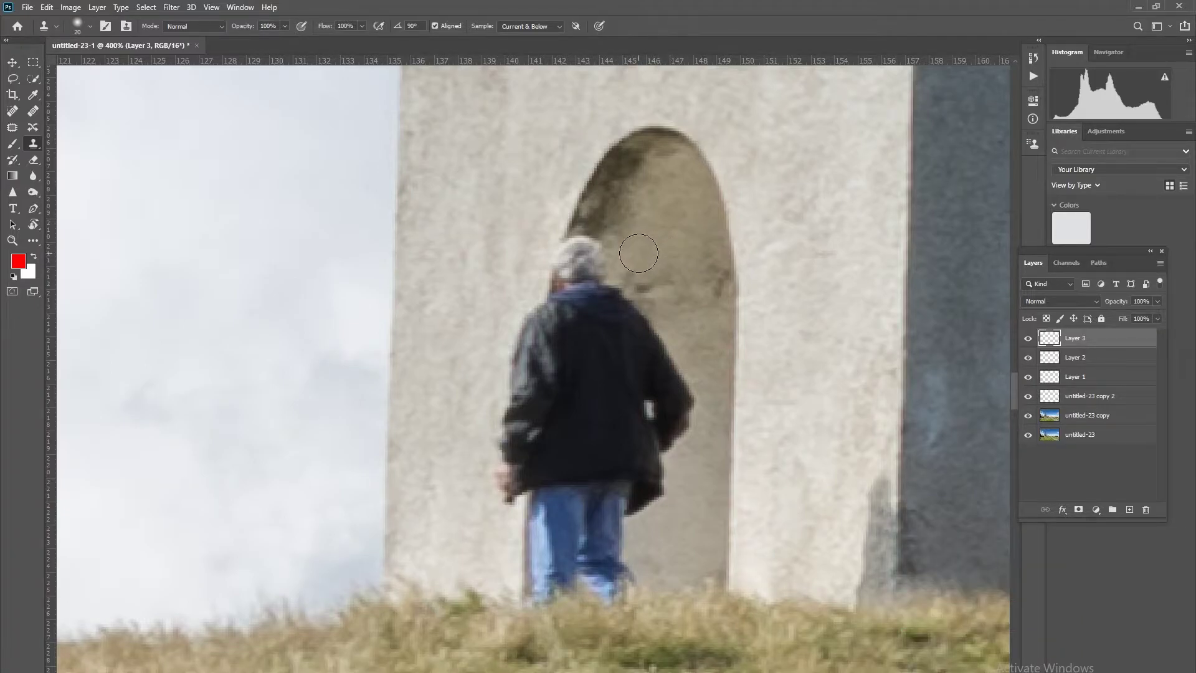
key("alt")
left_click(639, 253, "alt")
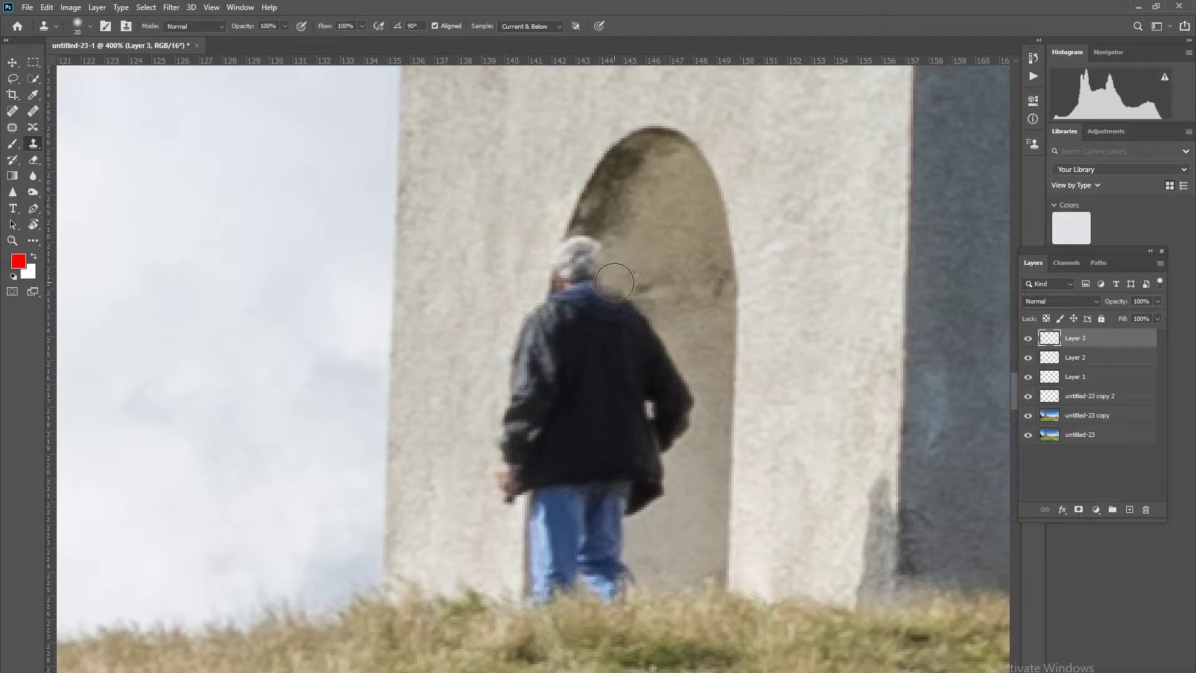
mouse_move(613, 283)
left_mouse_down()
mouse_move(641, 298)
mouse_move(634, 319)
mouse_move(685, 332)
mouse_move(661, 349)
mouse_move(647, 329)
left_mouse_up()
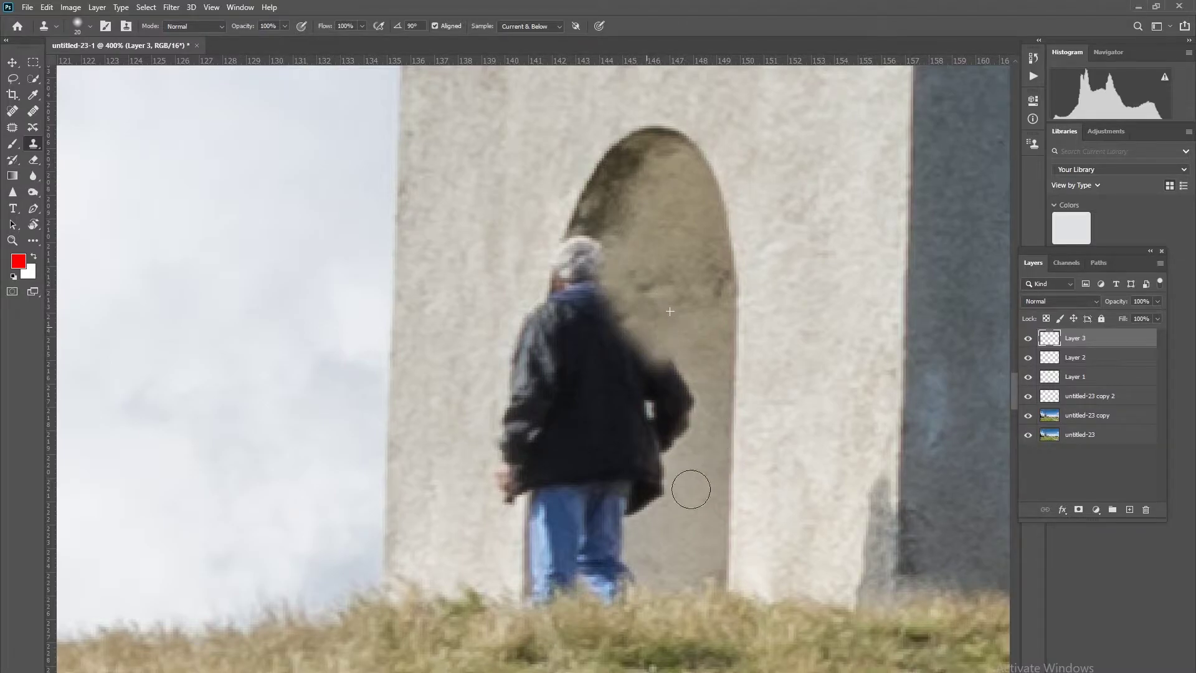
left_click(687, 481, "alt")
mouse_move(654, 474)
left_mouse_down()
mouse_move(676, 499)
mouse_move(662, 518)
mouse_move(658, 503)
mouse_move(638, 505)
mouse_move(659, 510)
mouse_move(673, 440)
left_mouse_up()
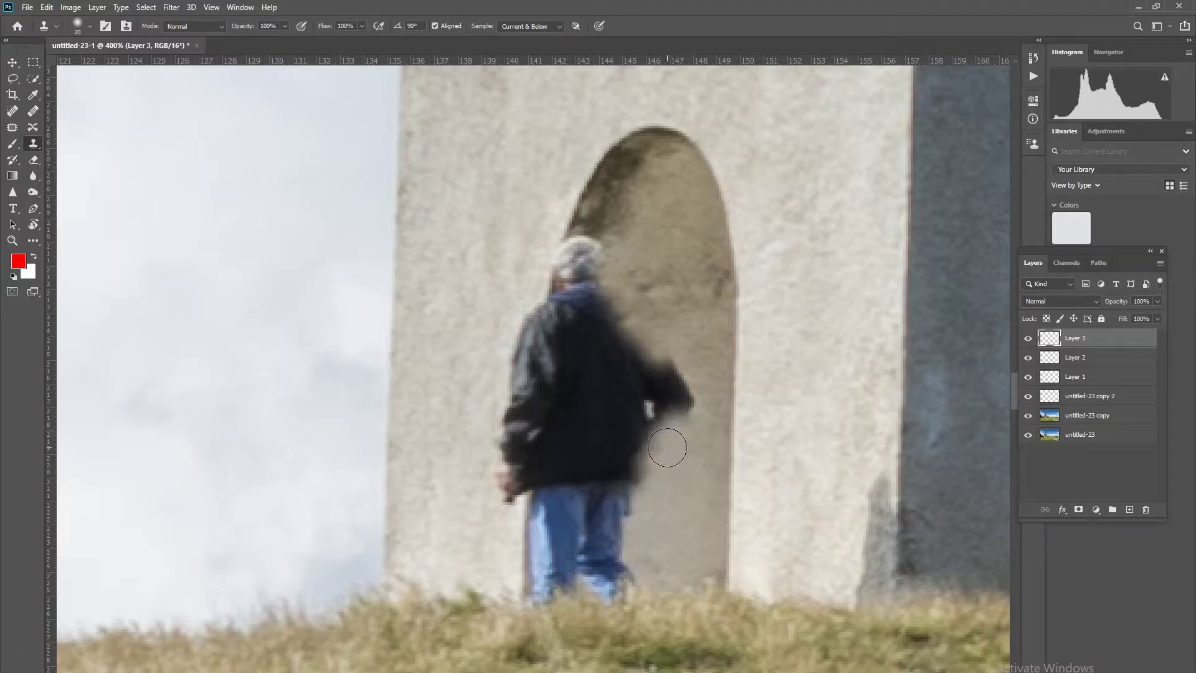
- Set the clone brush hardness to 37% and clone niche wall over the man's protruding elbow and jacket hem
right_click(680, 471)
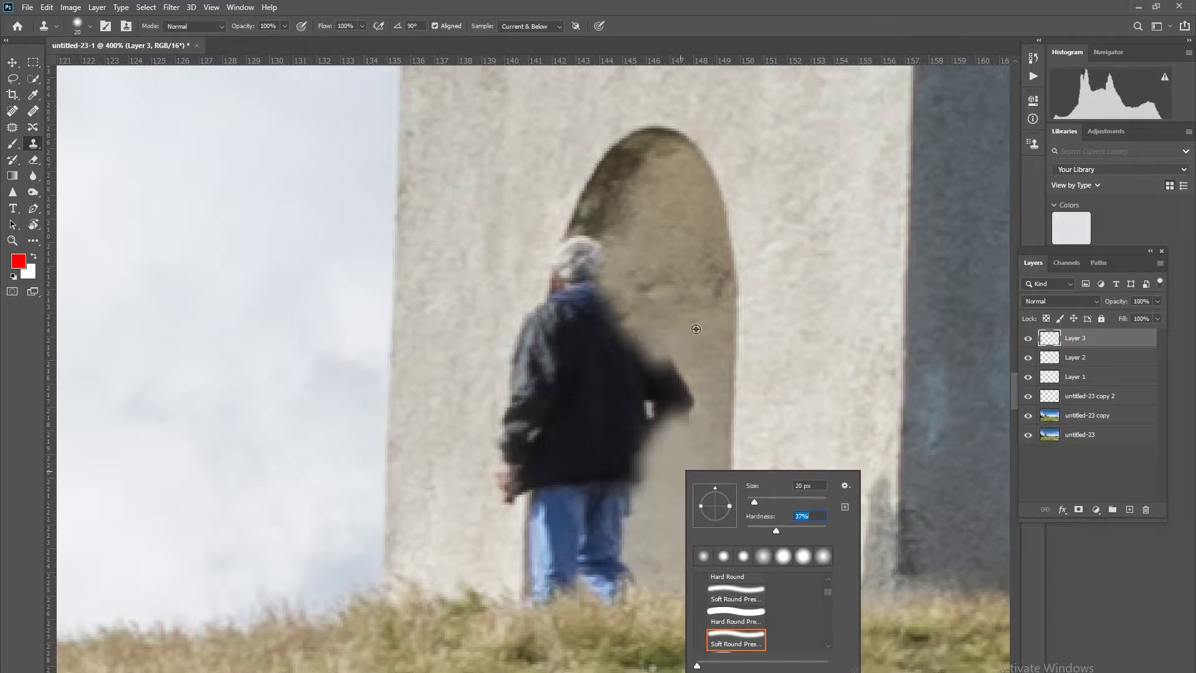
left_click(677, 360)
mouse_move(678, 360)
left_mouse_down()
mouse_move(688, 383)
mouse_move(676, 399)
mouse_move(648, 374)
mouse_move(665, 336)
left_mouse_up()
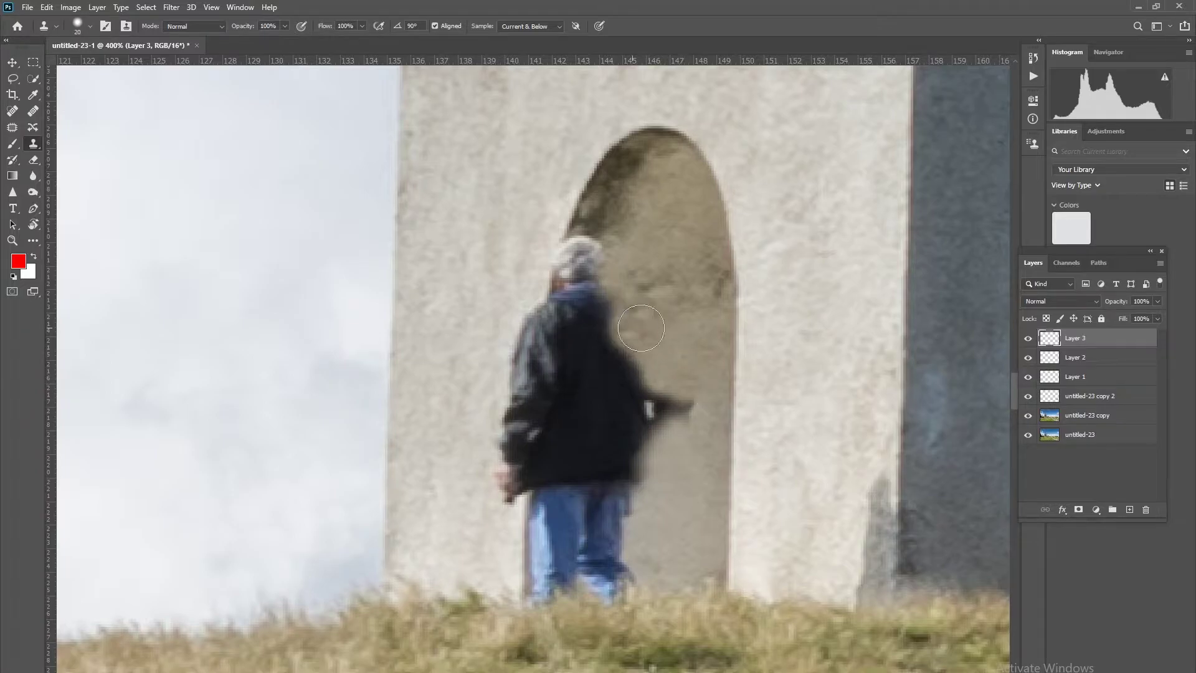
left_click(682, 486, "alt")
mouse_move(668, 439)
left_mouse_down()
mouse_move(654, 430)
mouse_move(676, 422)
left_mouse_up()
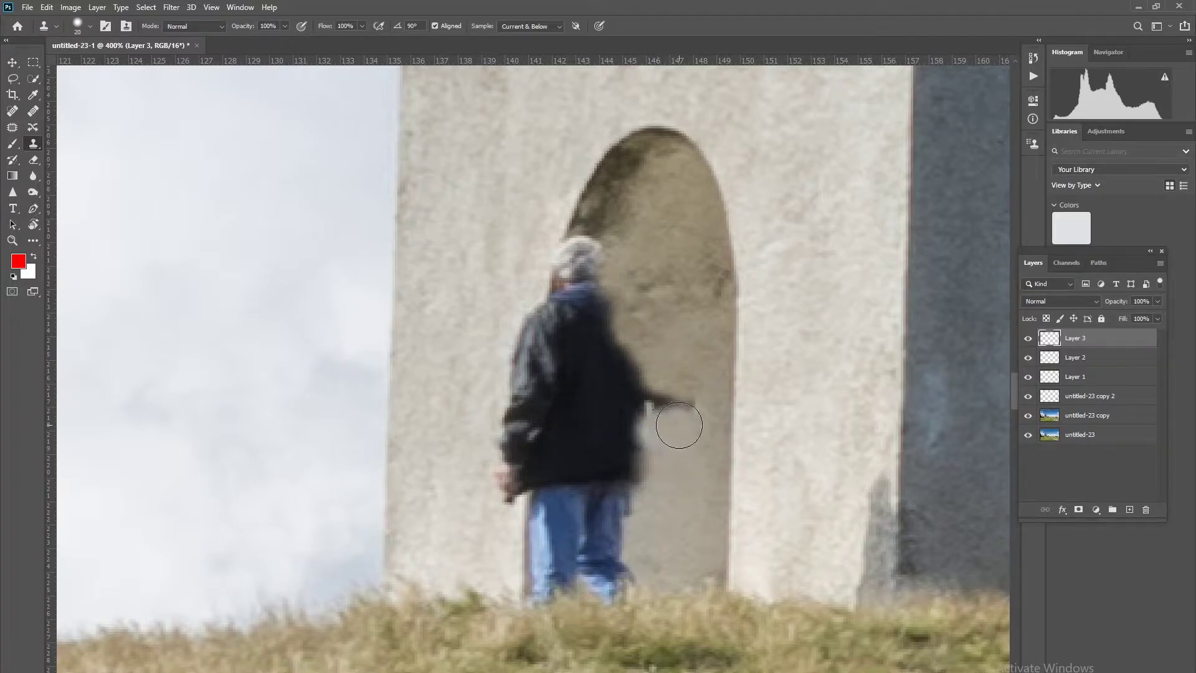
mouse_move(668, 474)
left_mouse_down()
mouse_move(644, 475)
mouse_move(658, 498)
mouse_move(649, 510)
mouse_move(633, 499)
mouse_move(636, 520)
left_mouse_up()
left_click(679, 379, "alt")
left_click_drag(693, 401, 680, 387)
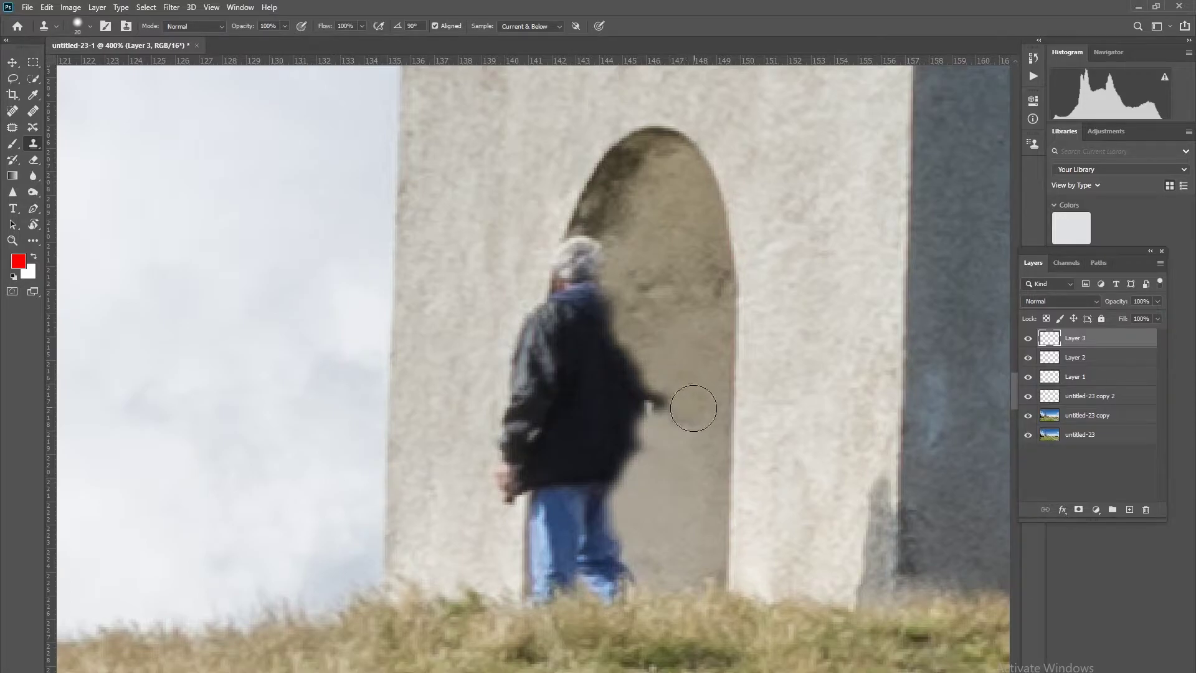
mouse_move(662, 373)
left_mouse_down()
mouse_move(648, 395)
mouse_move(667, 405)
left_mouse_up()
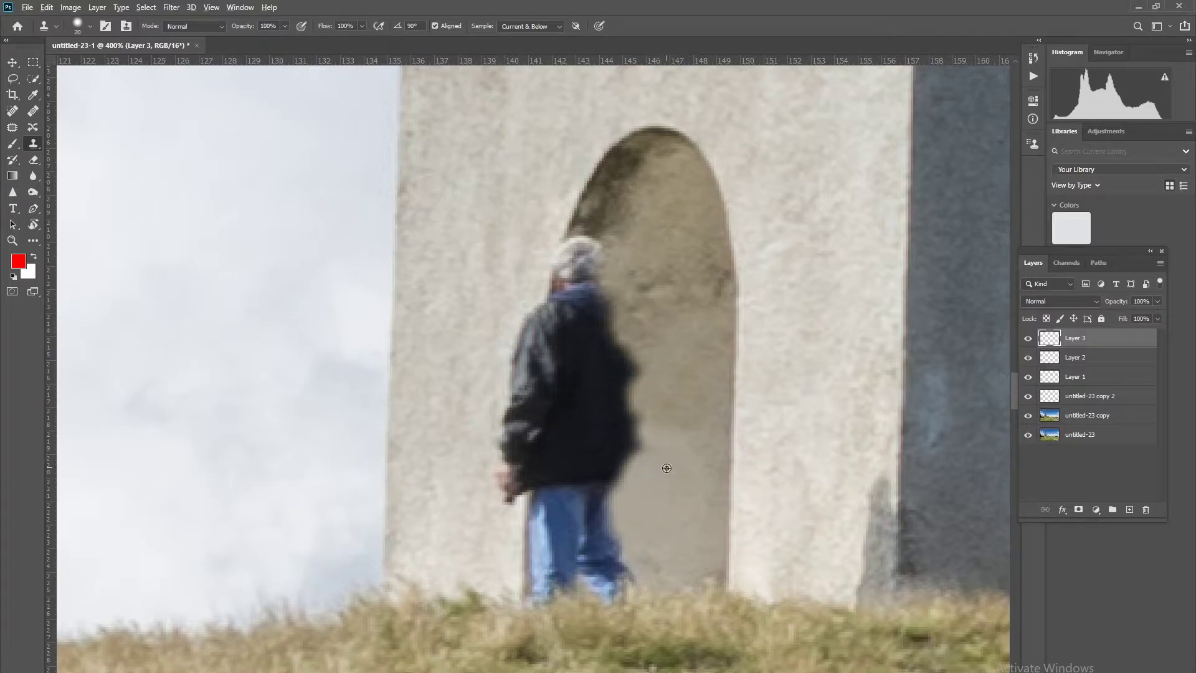
- Set the clone brush hardness to 0%
right_click(674, 376)
key("Escape")
right_click(674, 372)
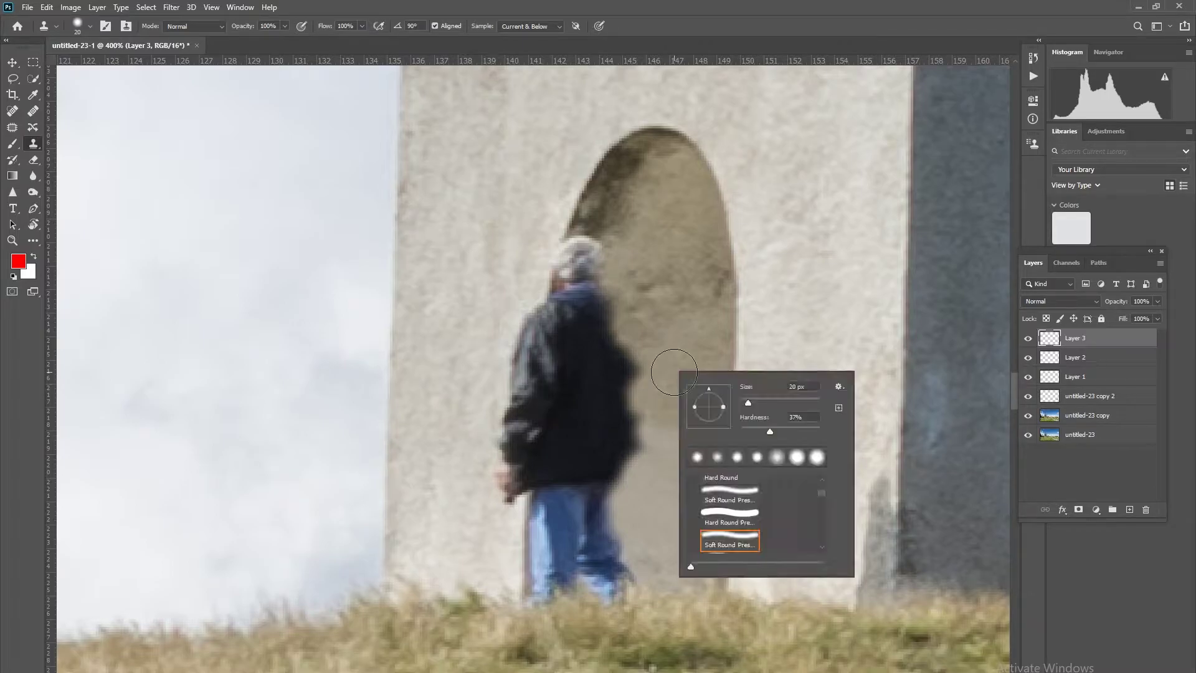
left_click_drag(765, 432, 731, 427)
key("Return")
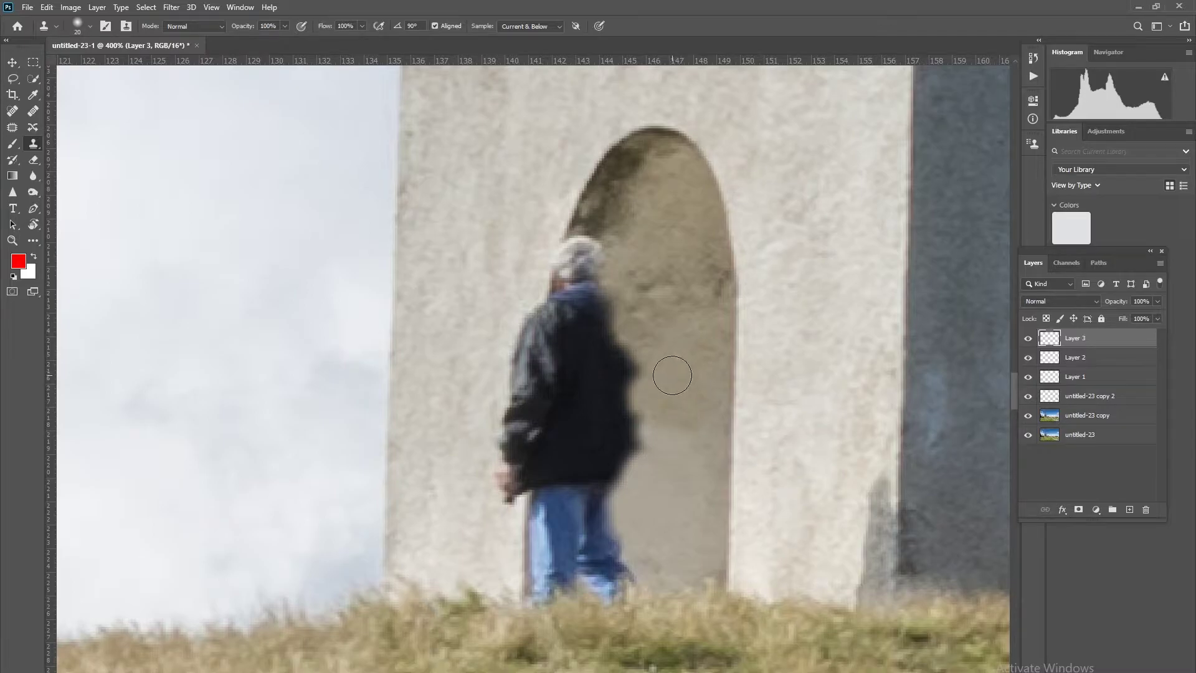
- Adjust the clone brush size to 30 px for the remaining work on the man
right_click(677, 377)
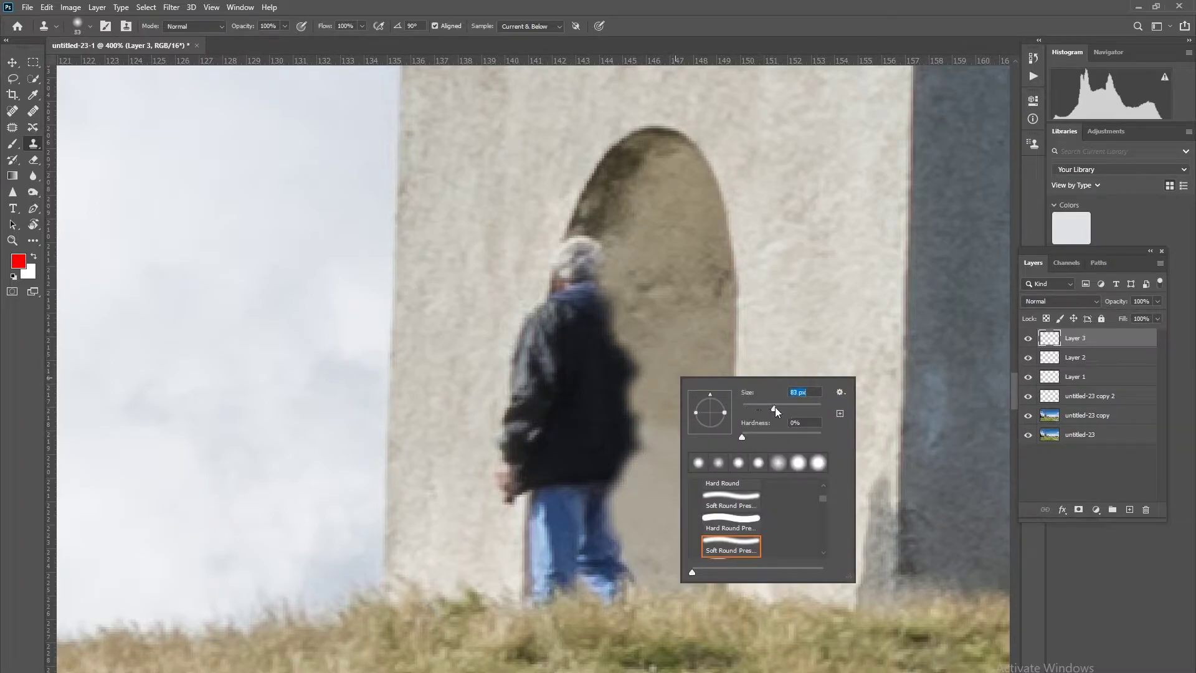
left_click_drag(772, 409, 742, 408)
key("Return")
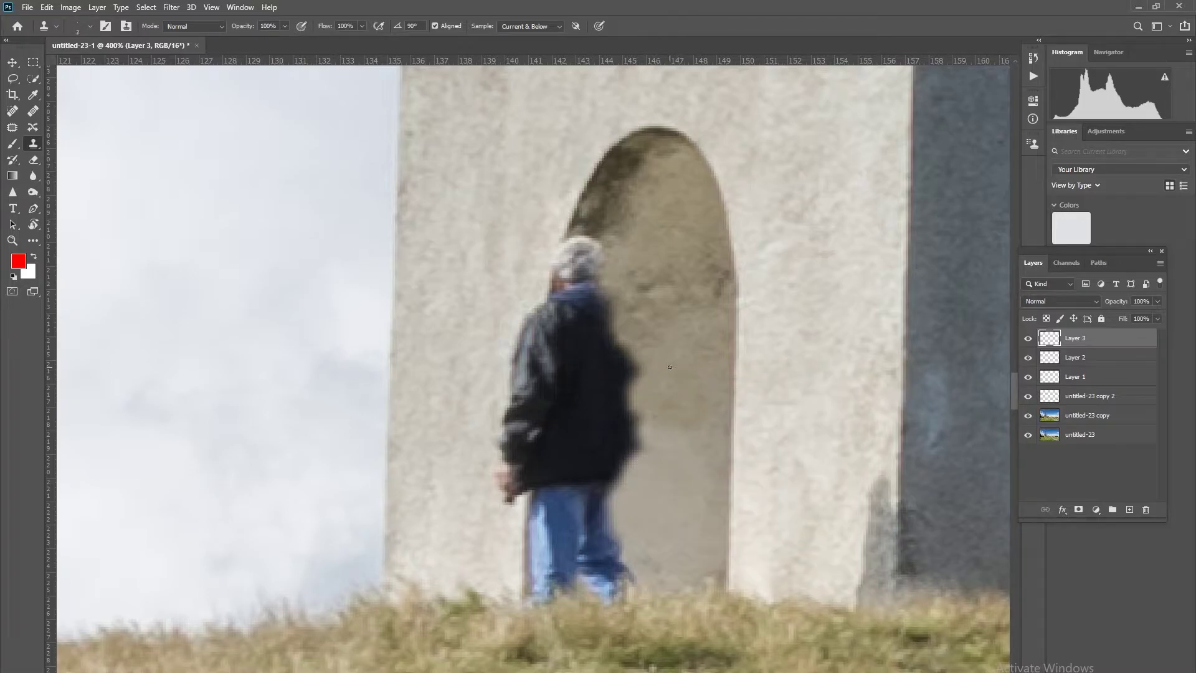
key("bracketright")
key("bracketright")
key("bracketright")
key("bracketright")
key("bracketright")
key("bracketright")
key("bracketright")
key("bracketright")
key("bracketright")
key("bracketright")
key("bracketright")
key("bracketright")
key("bracketright")
key("bracketright")
key("bracketleft")
key("bracketleft")
key("bracketleft")
key("bracketright")
key("bracketright")
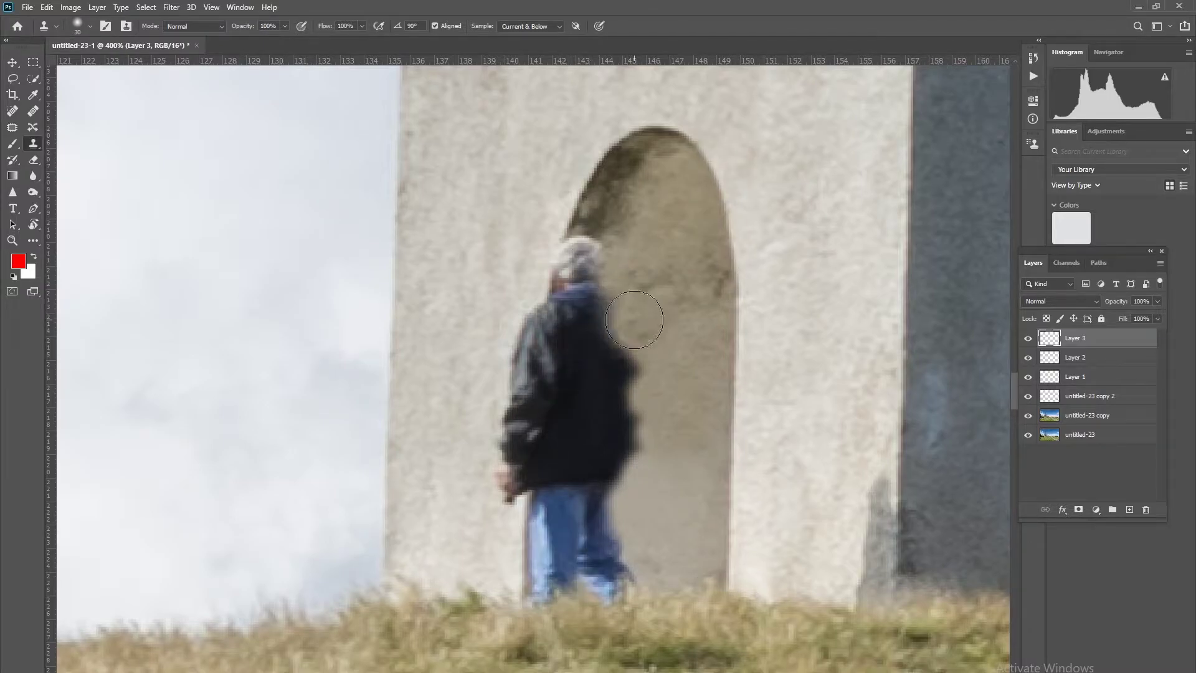
- Merge all visible layers into one and duplicate the merged layer
left_click(728, 289)
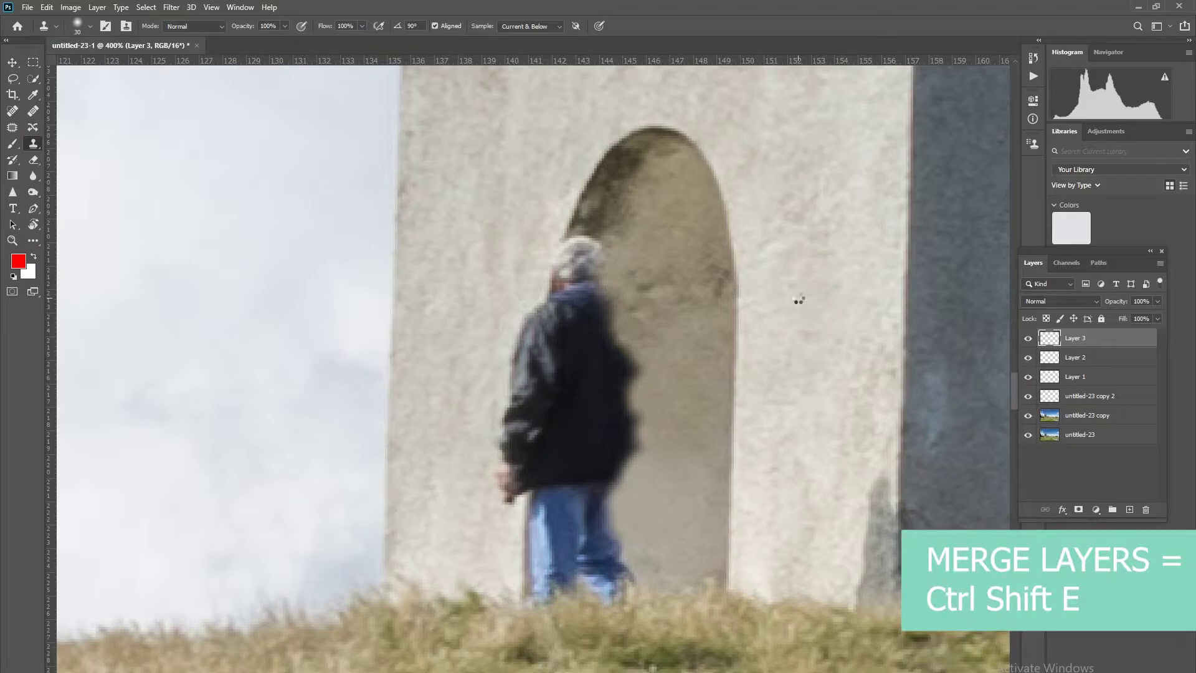
key("ctrl+shift+e")
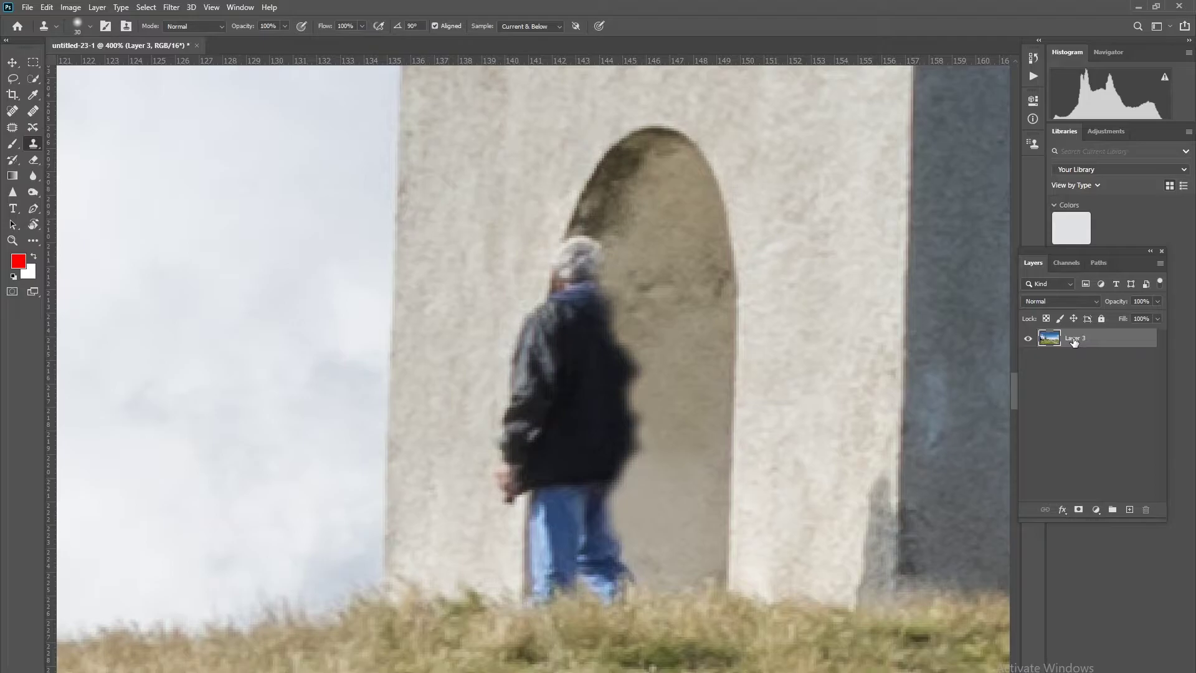
key("ctrl+j")
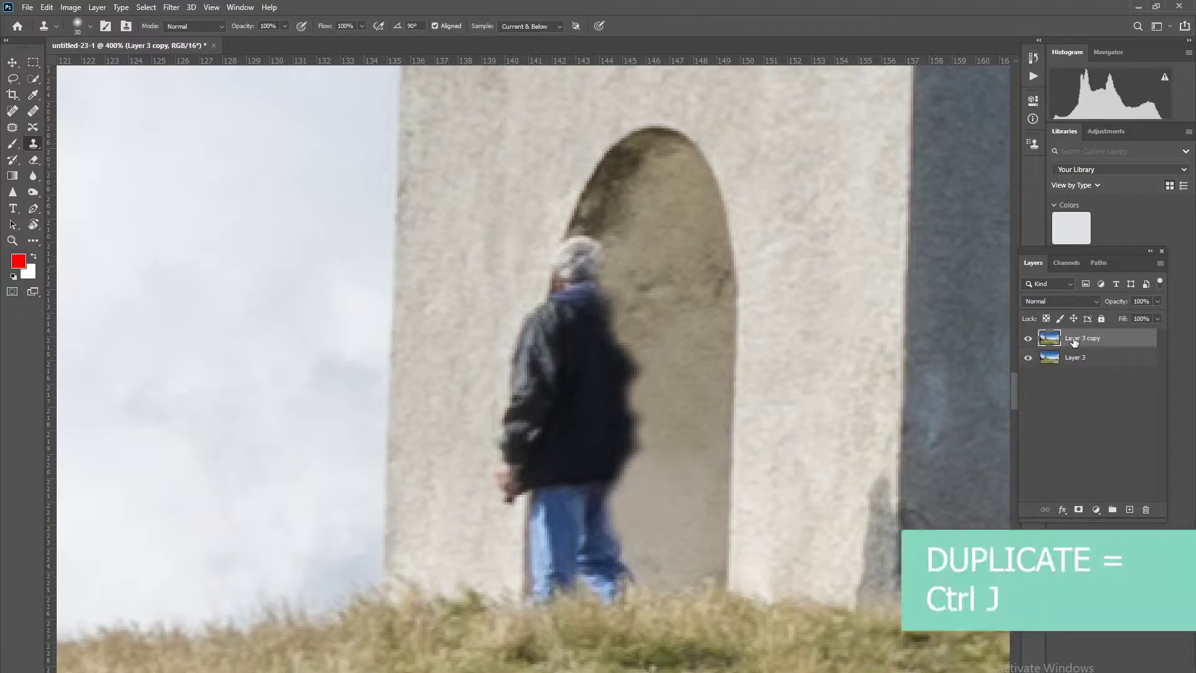
- Select the right-hand half of the arched niche with a rectangular marquee and copy it to a new layer
left_click(33, 62)
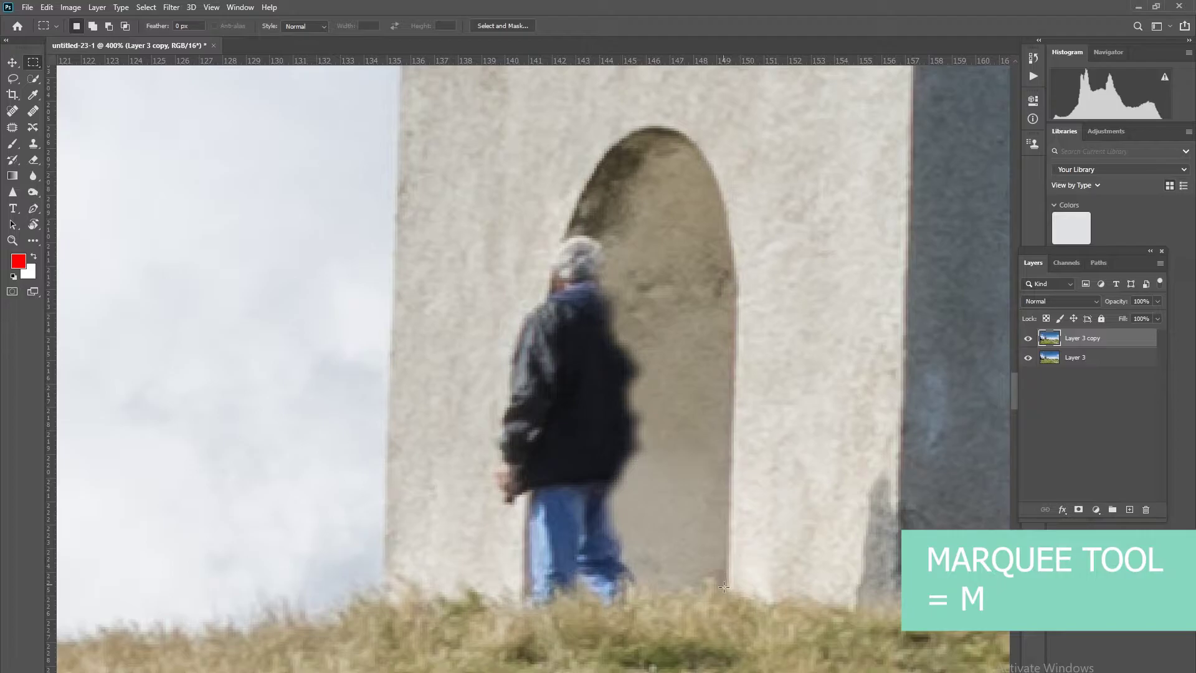
left_click_drag(755, 625, 649, 78)
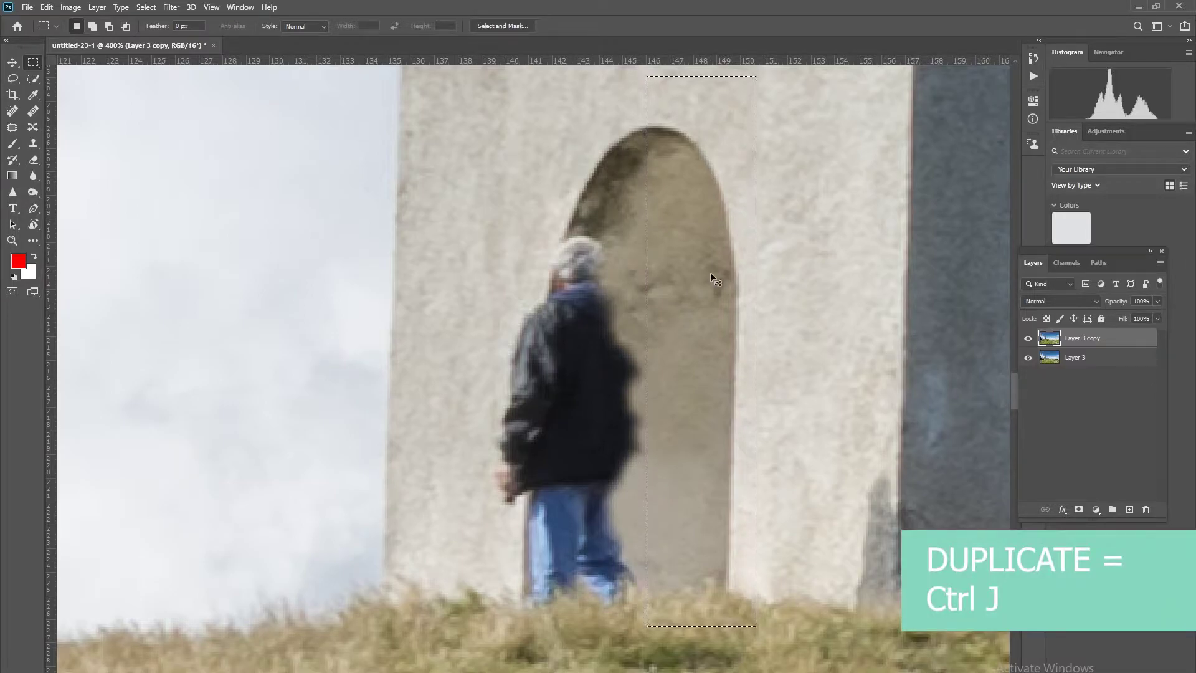
key("ctrl+j")
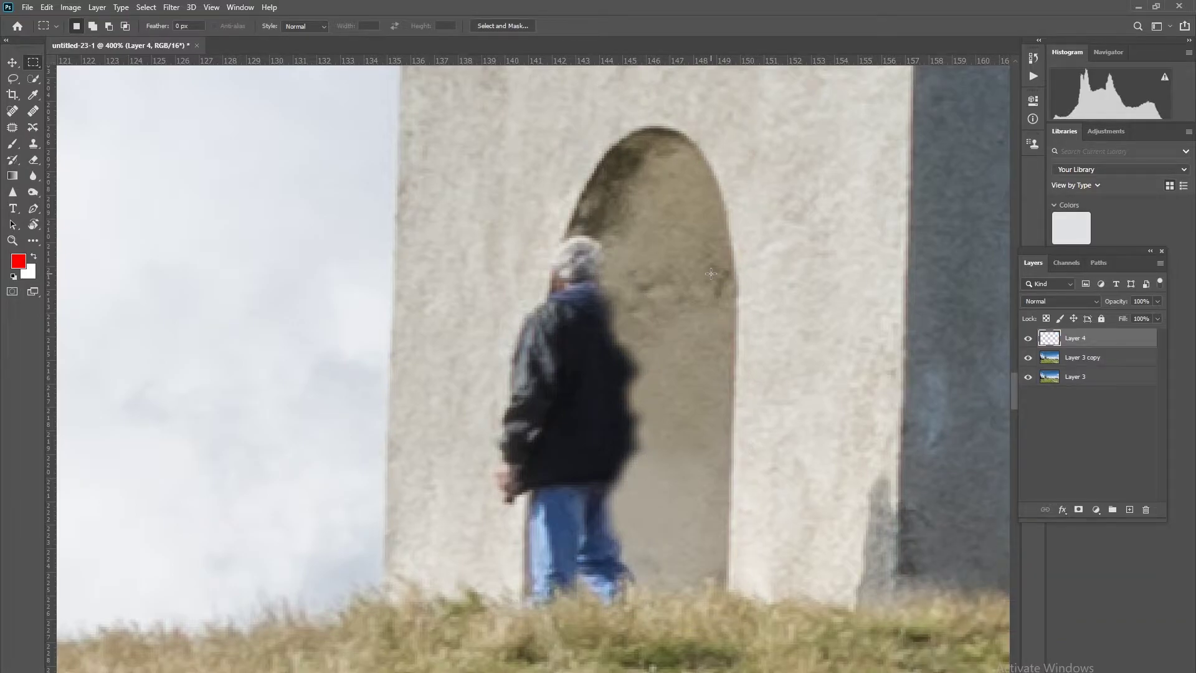
- Flip the copied niche half horizontally with Free Transform and move it over the man
key("ctrl+t")
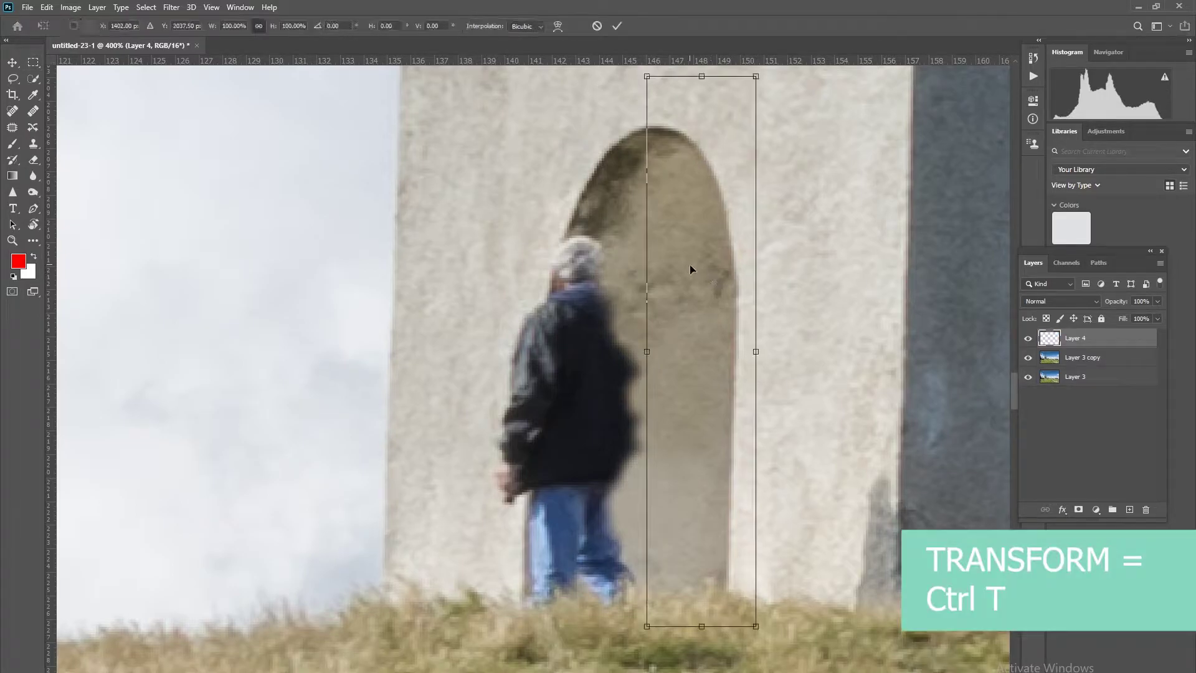
right_click(693, 305)
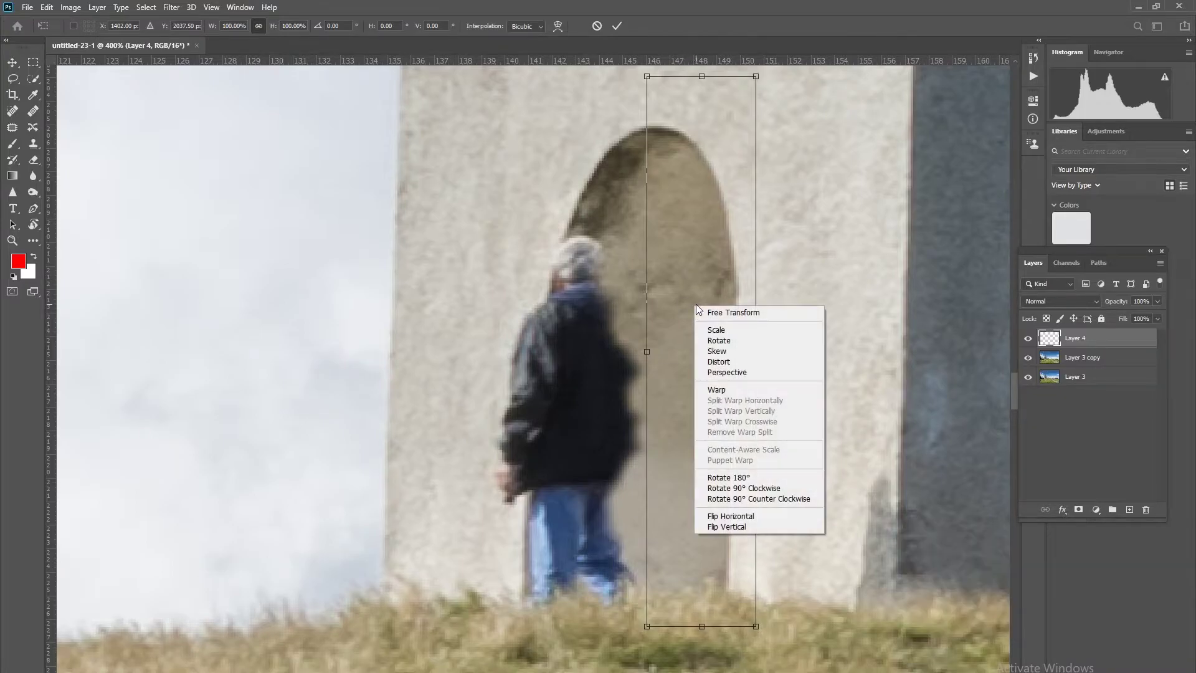
left_click(750, 521)
left_click_drag(723, 355, 612, 357)
left_click_drag(600, 316, 588, 322)
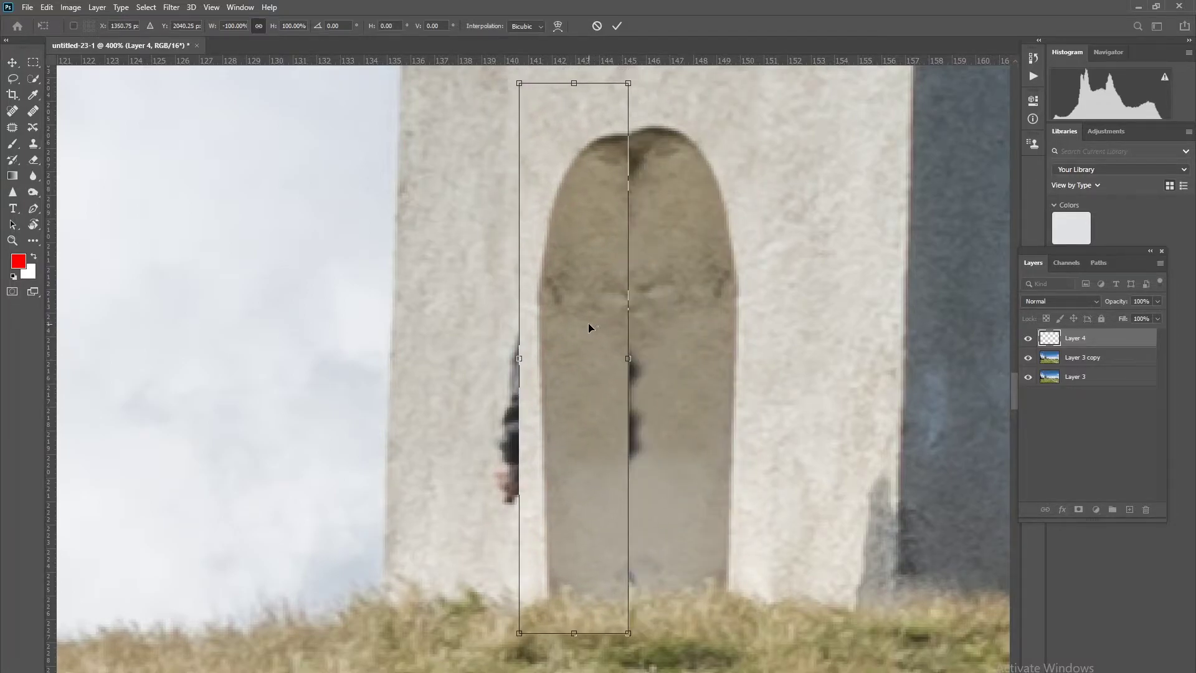
- Lower the flipped niche half's opacity to 76% and shift it further left over the man
left_click(1157, 302)
left_click_drag(1136, 315, 1141, 315)
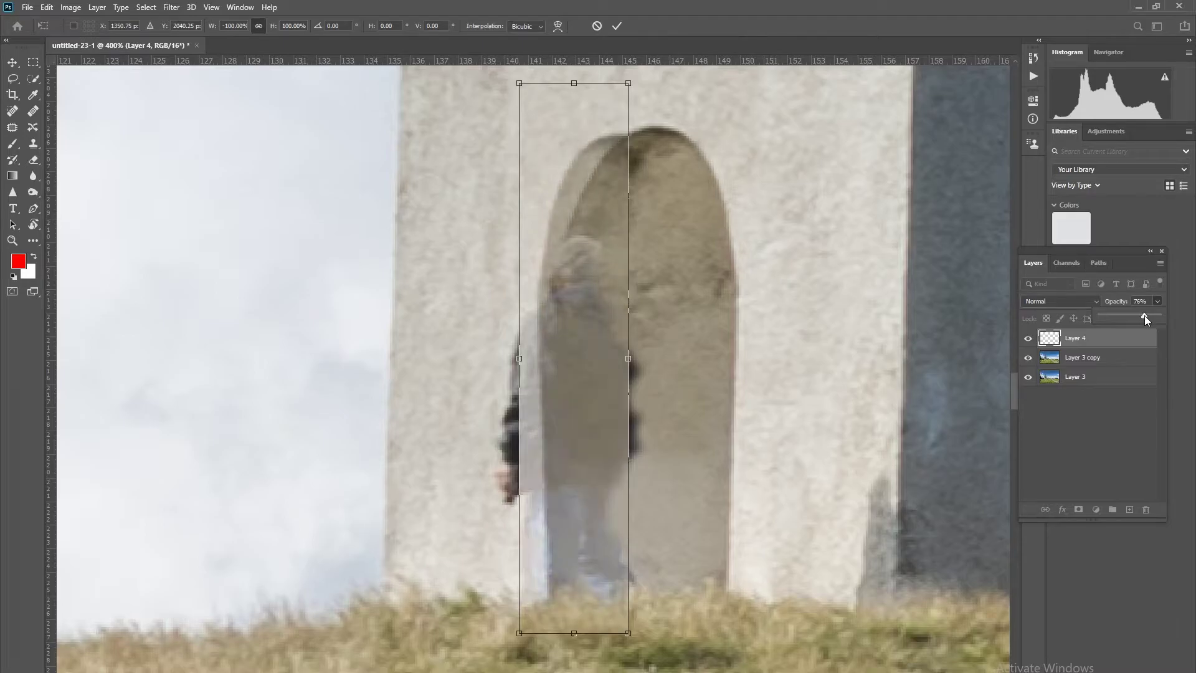
left_click_drag(584, 331, 599, 330)
left_click_drag(604, 334, 554, 342)
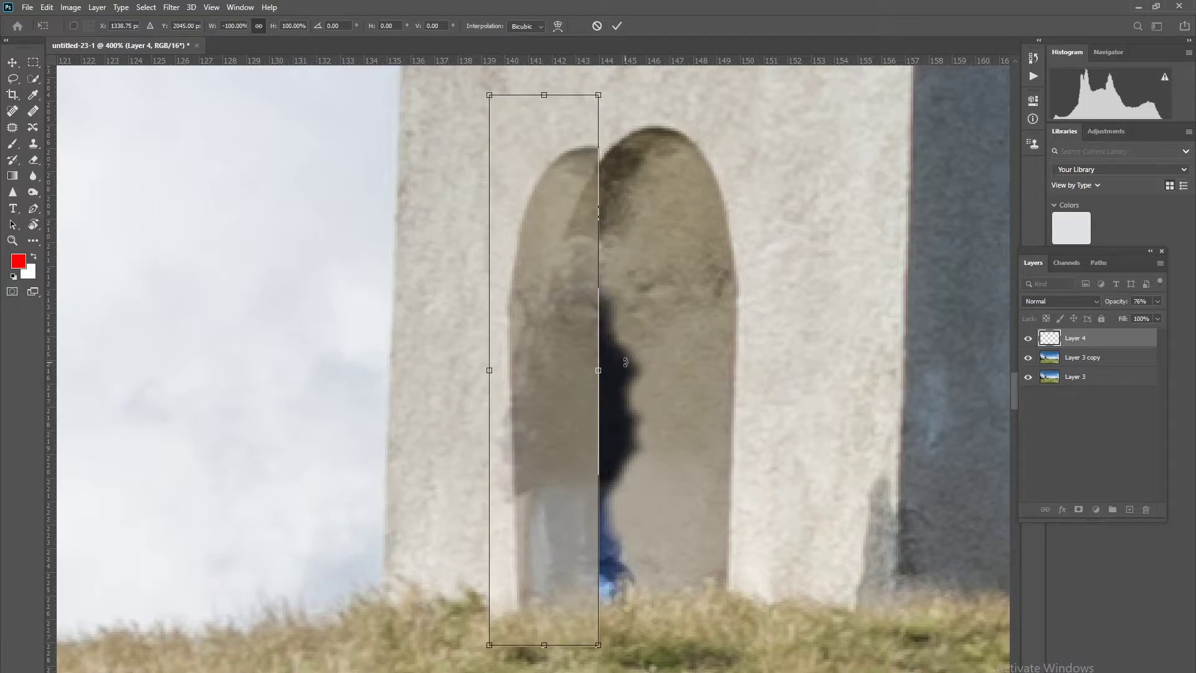
- Tilt the flipped niche half about 4° and stretch it to about 141% width and 104% height to follow the arch
left_click_drag(626, 363, 633, 368)
left_click_drag(556, 365, 570, 360)
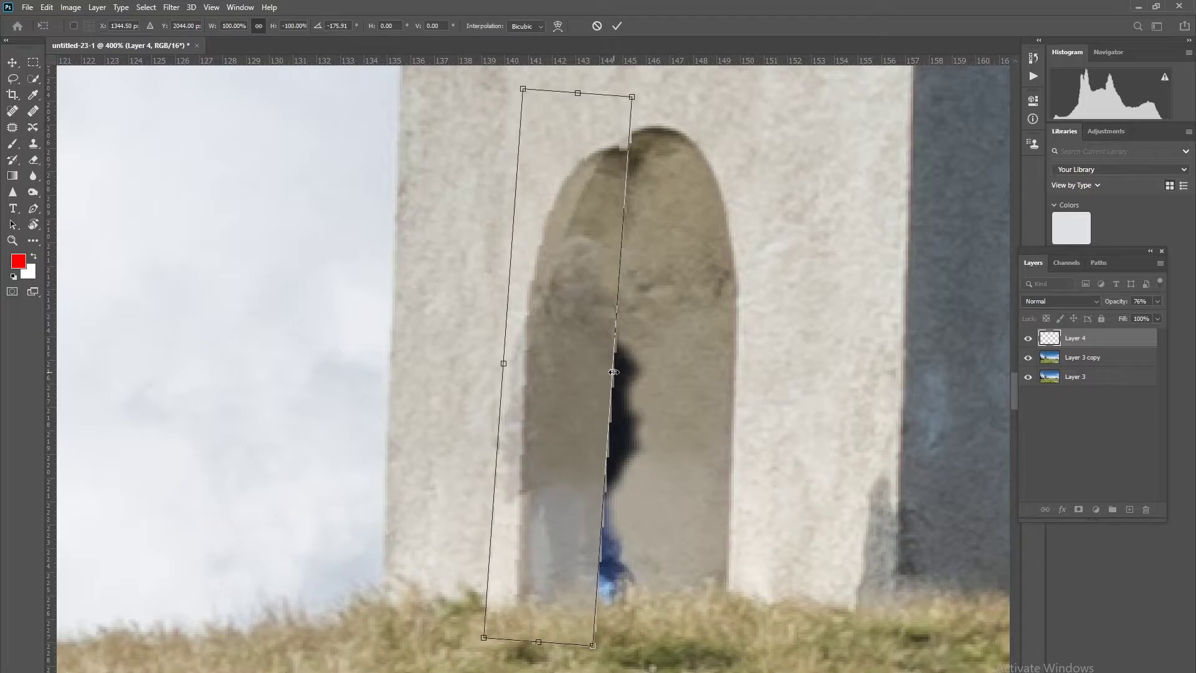
left_click_drag(613, 371, 638, 367)
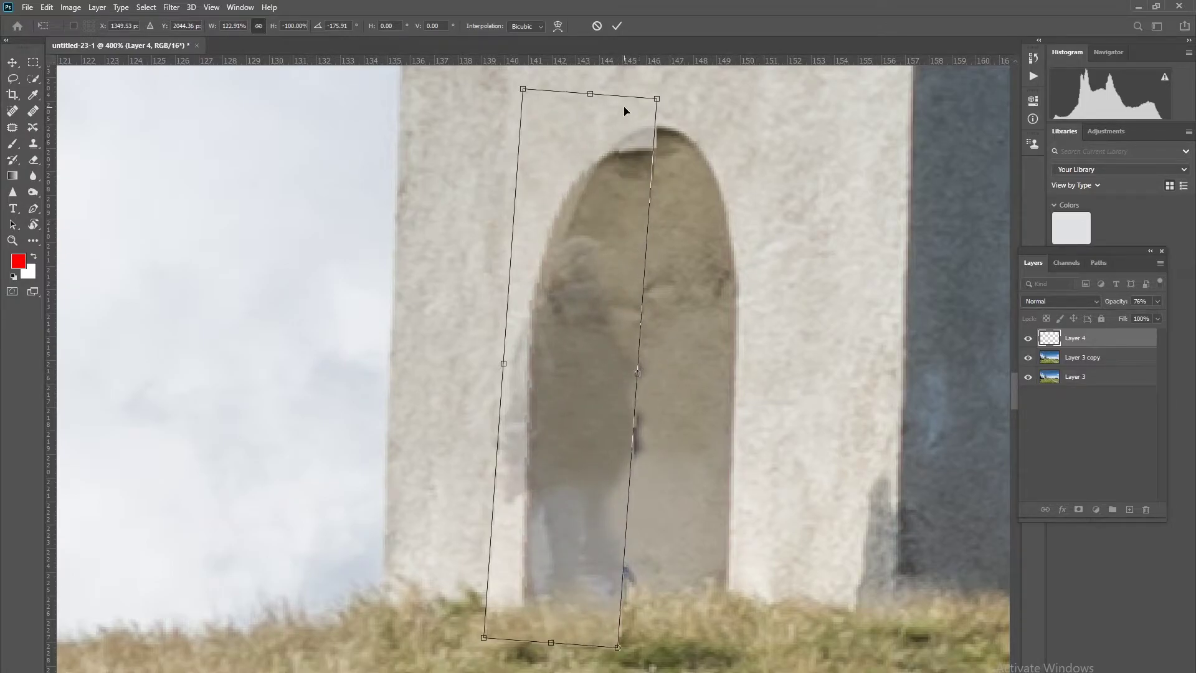
left_click_drag(637, 91, 645, 288)
left_click_drag(646, 475, 733, 310)
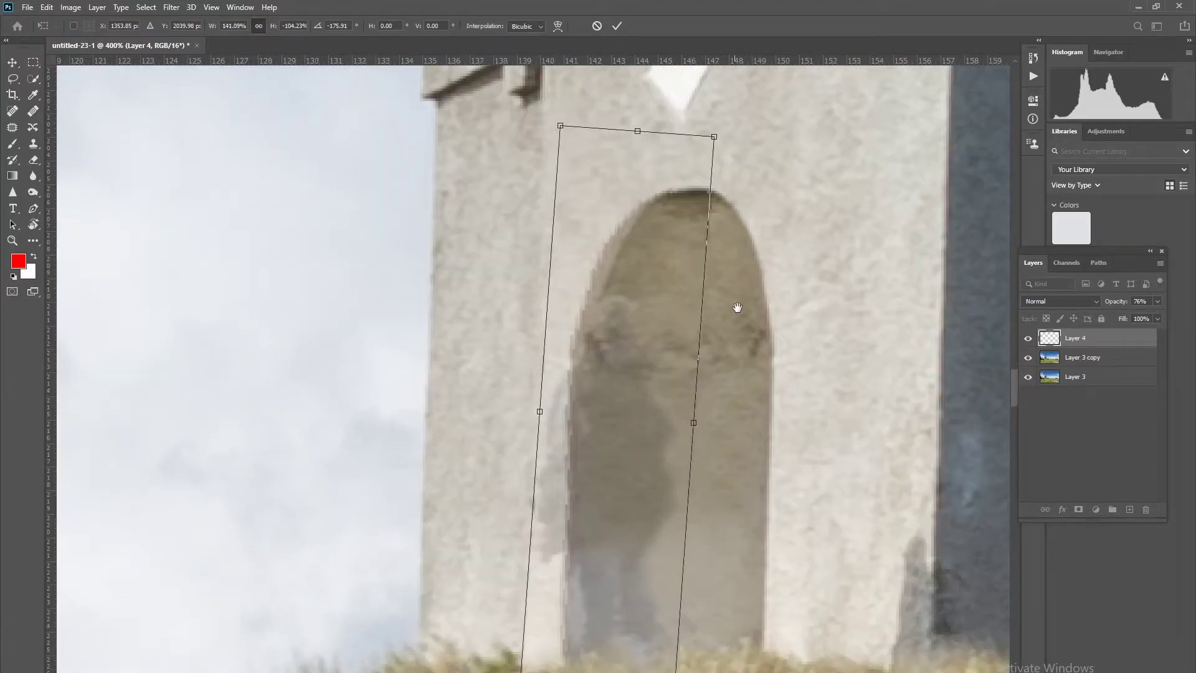
- Fine-tune the flipped half to about 142.4% width and 103.8% height against the arch, and apply the transform
key("Right")
key("Left")
left_click_drag(708, 270, 707, 272)
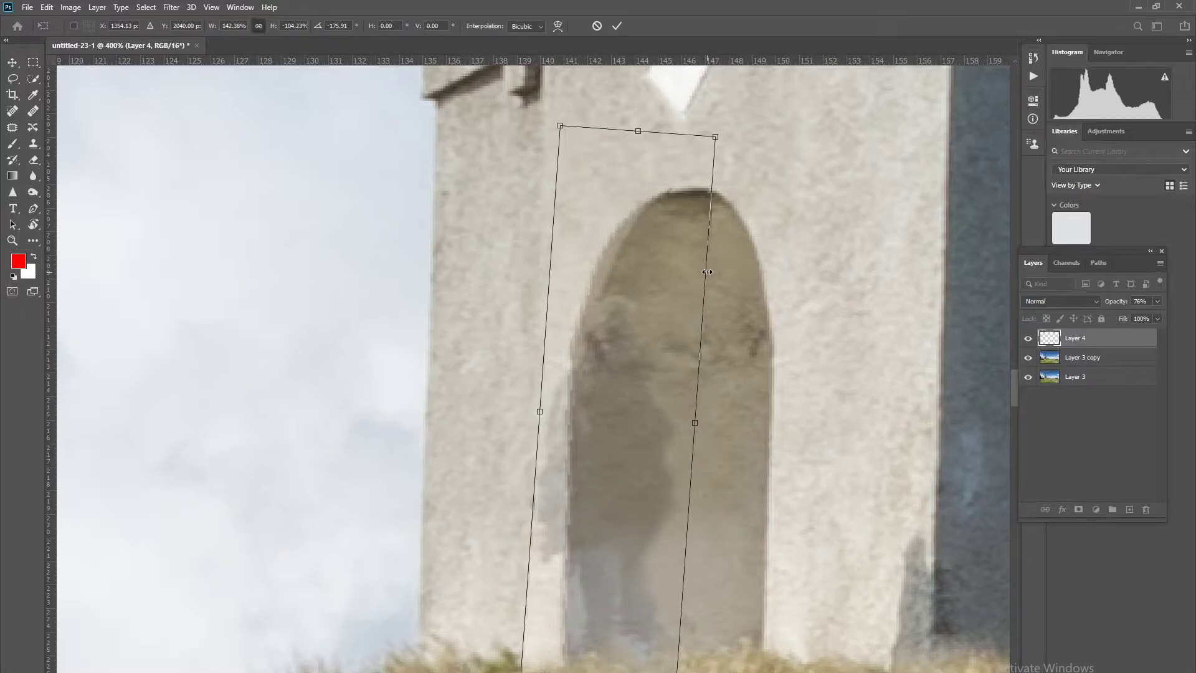
left_click_drag(690, 135, 690, 131)
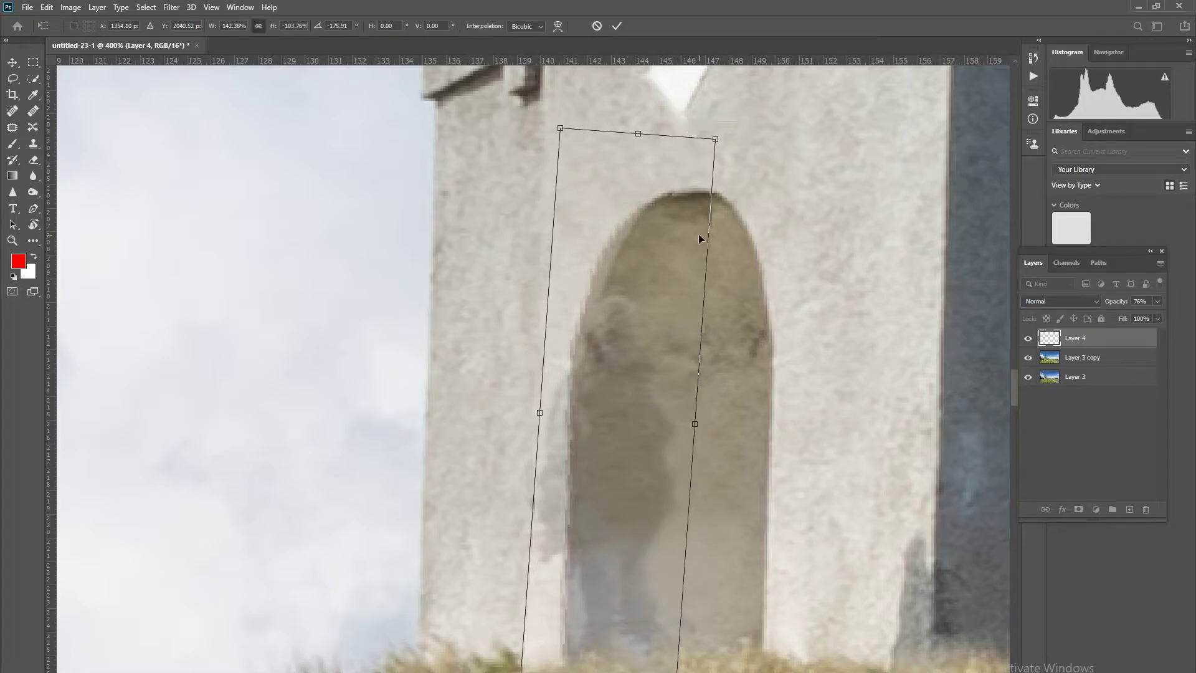
key("Return")
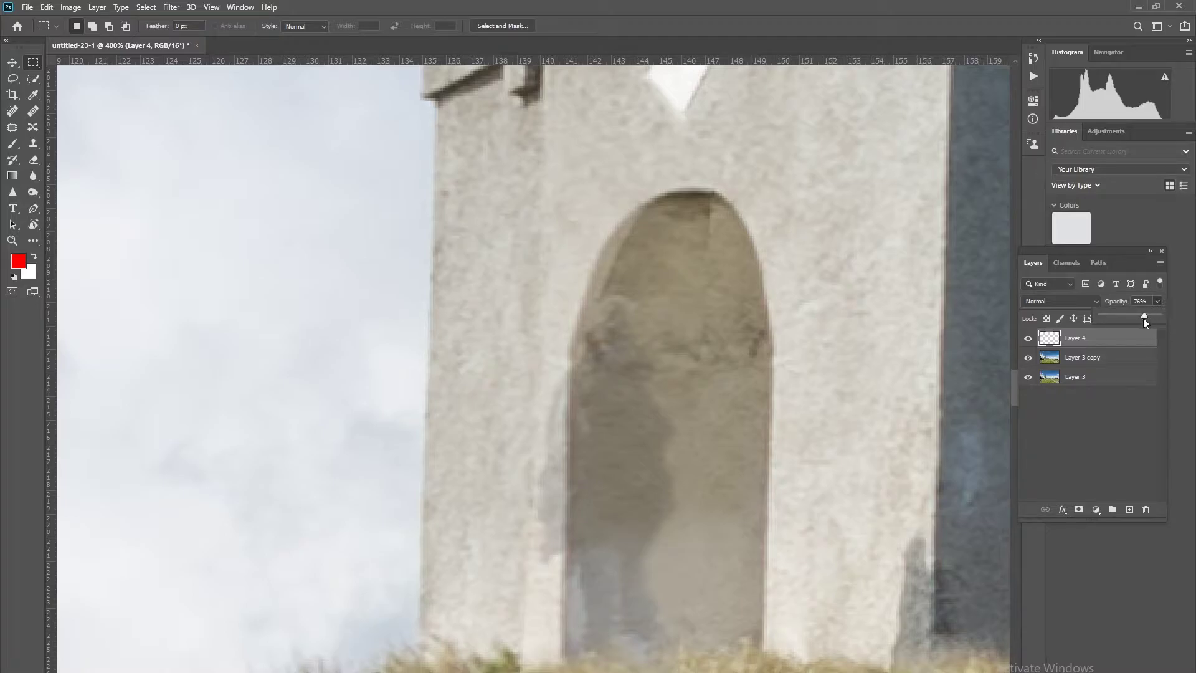
- Restore the flipped niche layer to 100% opacity and hide it with a black layer mask
left_click_drag(1145, 316, 1165, 316)
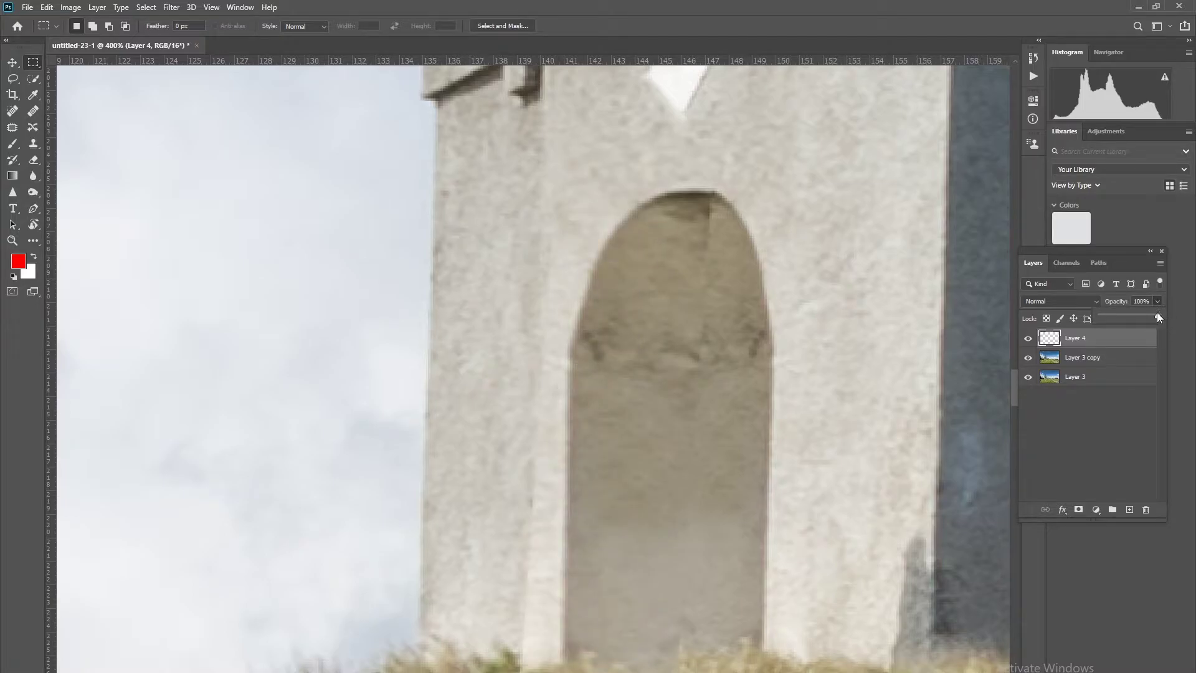
left_click(1096, 340)
left_click(1079, 510, "alt")
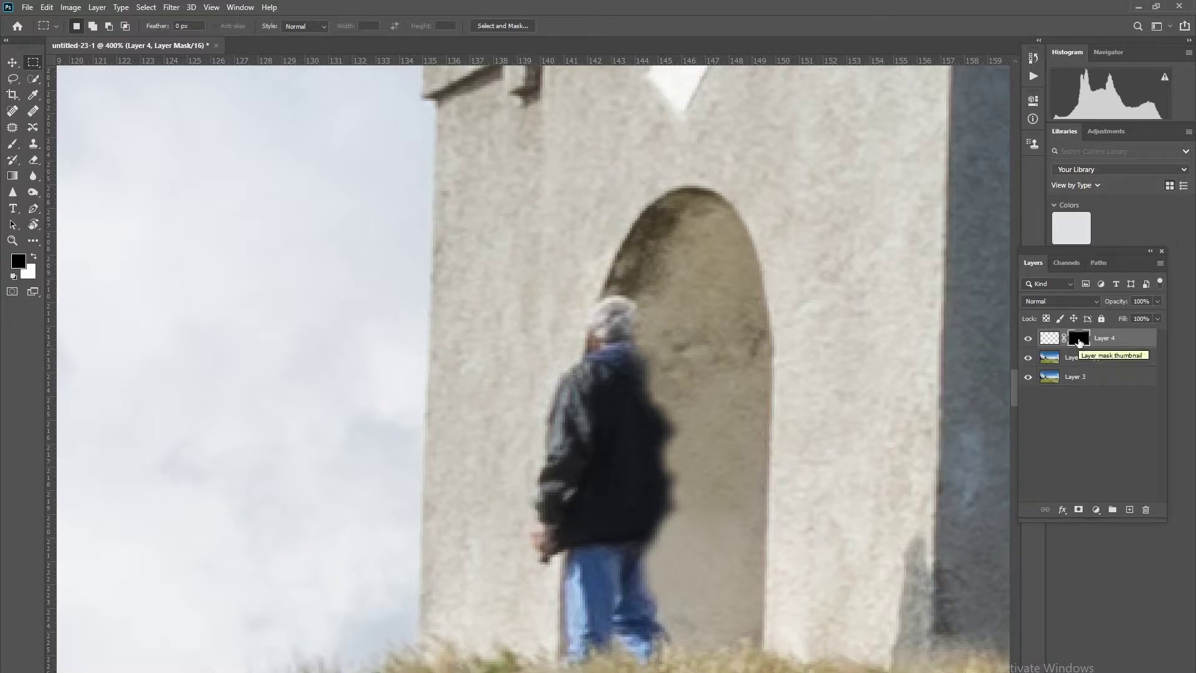
- Paint white on the mask with a 30 px brush at 0% hardness to reveal niche wall over the jacket's right-hand side
left_click(14, 144)
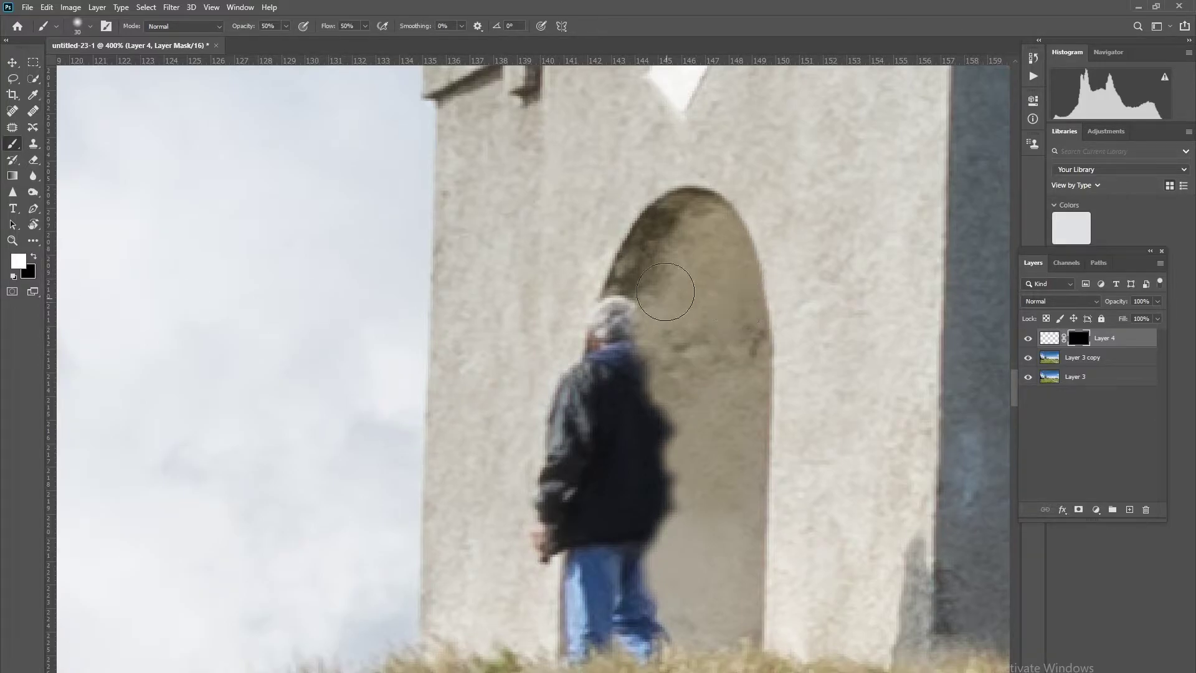
right_click(674, 292)
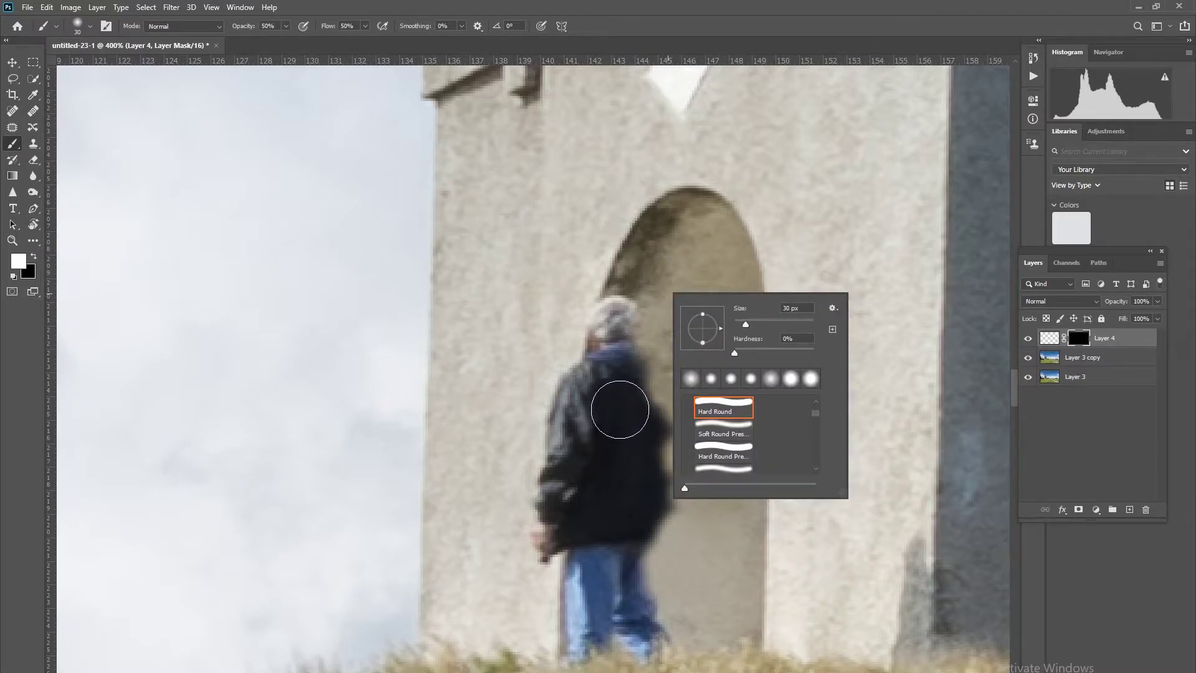
left_click(625, 405)
mouse_move(626, 405)
left_mouse_down()
mouse_move(669, 392)
mouse_move(649, 398)
mouse_move(648, 418)
mouse_move(639, 360)
mouse_move(676, 500)
mouse_move(667, 422)
left_mouse_up()
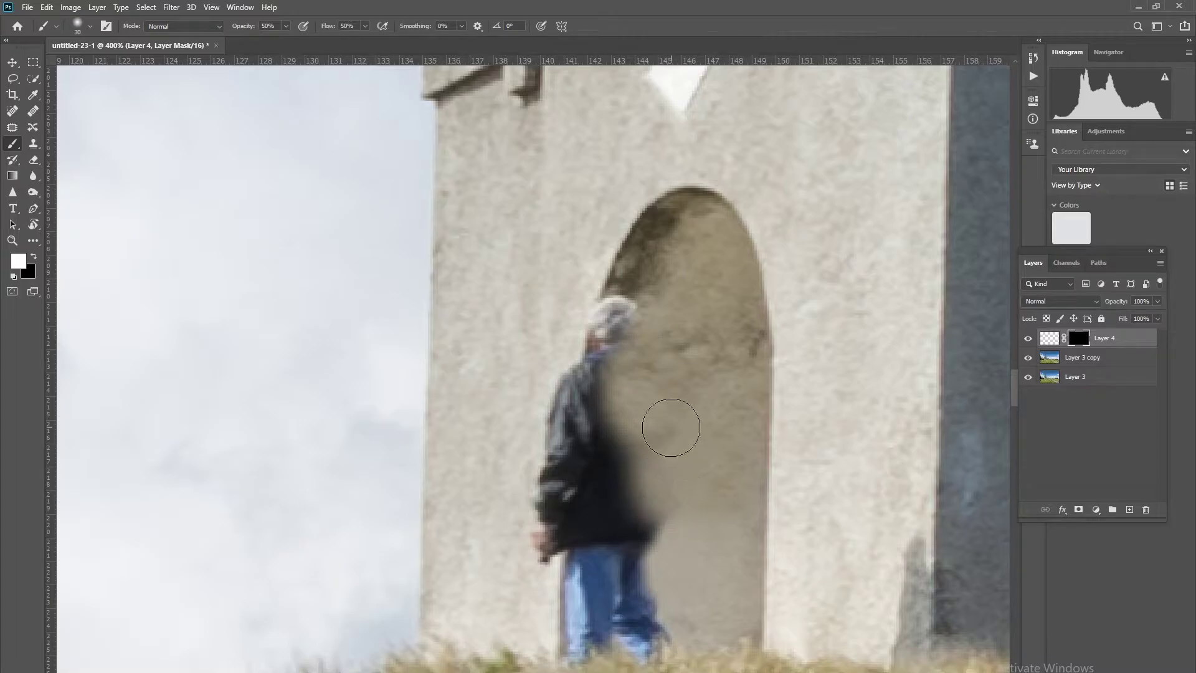
- Increase the mask brush hardness, set its size to 23 px, and reveal niche wall over the man's torso and legs
right_click(669, 424)
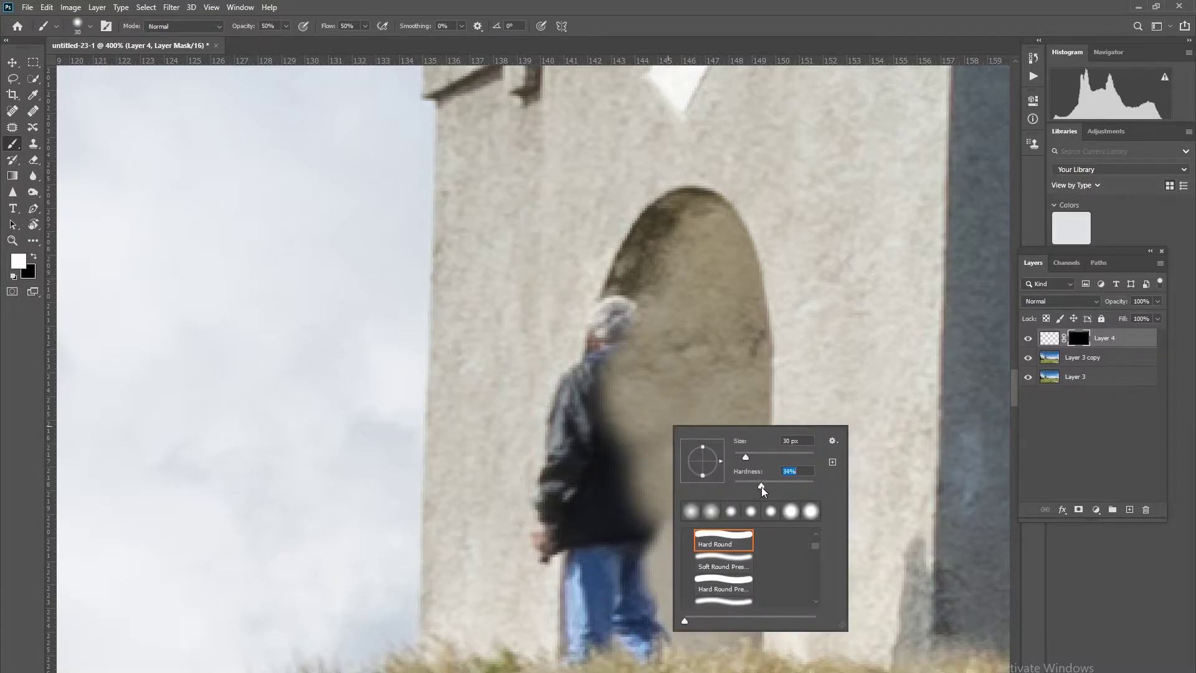
left_click(661, 400)
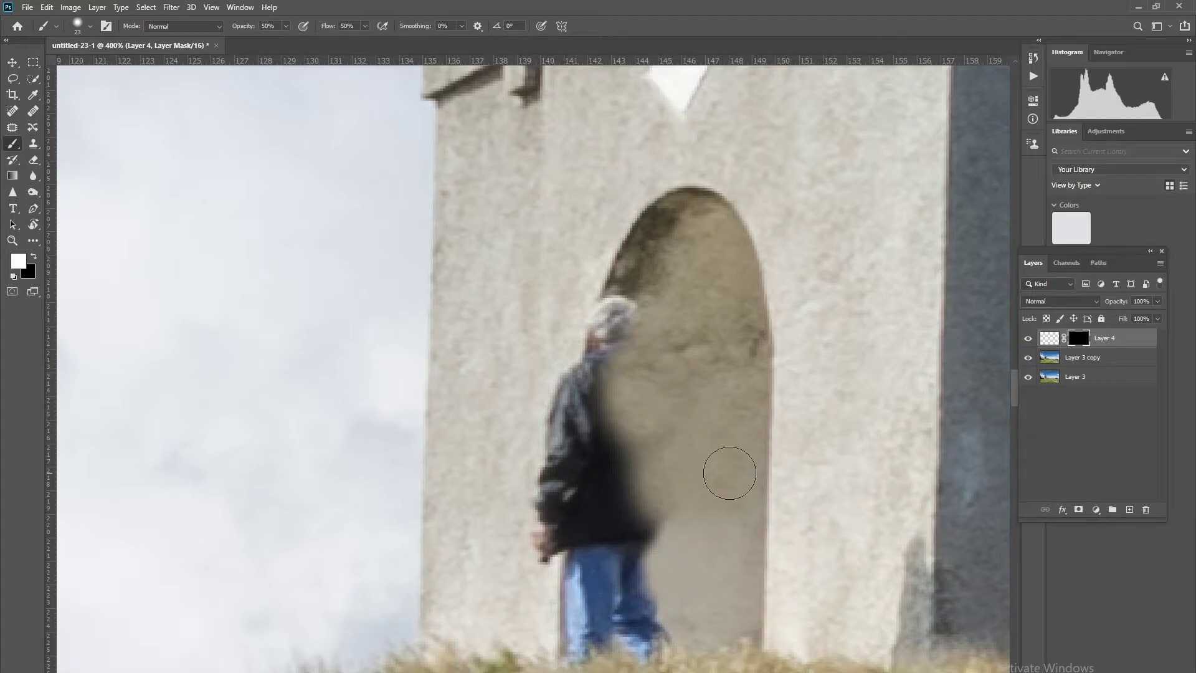
mouse_move(662, 485)
left_mouse_down()
mouse_move(658, 522)
mouse_move(667, 516)
mouse_move(650, 515)
mouse_move(649, 530)
mouse_move(659, 525)
mouse_move(634, 518)
mouse_move(639, 532)
mouse_move(648, 502)
mouse_move(612, 455)
mouse_move(638, 463)
mouse_move(667, 533)
mouse_move(651, 555)
mouse_move(657, 584)
mouse_move(630, 516)
mouse_move(647, 523)
mouse_move(640, 487)
mouse_move(643, 546)
mouse_move(632, 446)
mouse_move(626, 497)
mouse_move(648, 555)
mouse_move(629, 539)
mouse_move(625, 565)
mouse_move(648, 585)
mouse_move(642, 546)
mouse_move(620, 556)
mouse_move(633, 574)
mouse_move(643, 319)
mouse_move(624, 397)
mouse_move(637, 610)
mouse_move(641, 600)
mouse_move(614, 596)
mouse_move(636, 598)
mouse_move(628, 613)
mouse_move(655, 605)
mouse_move(644, 613)
mouse_move(654, 625)
mouse_move(600, 623)
mouse_move(609, 563)
mouse_move(582, 630)
mouse_move(597, 607)
left_mouse_up()
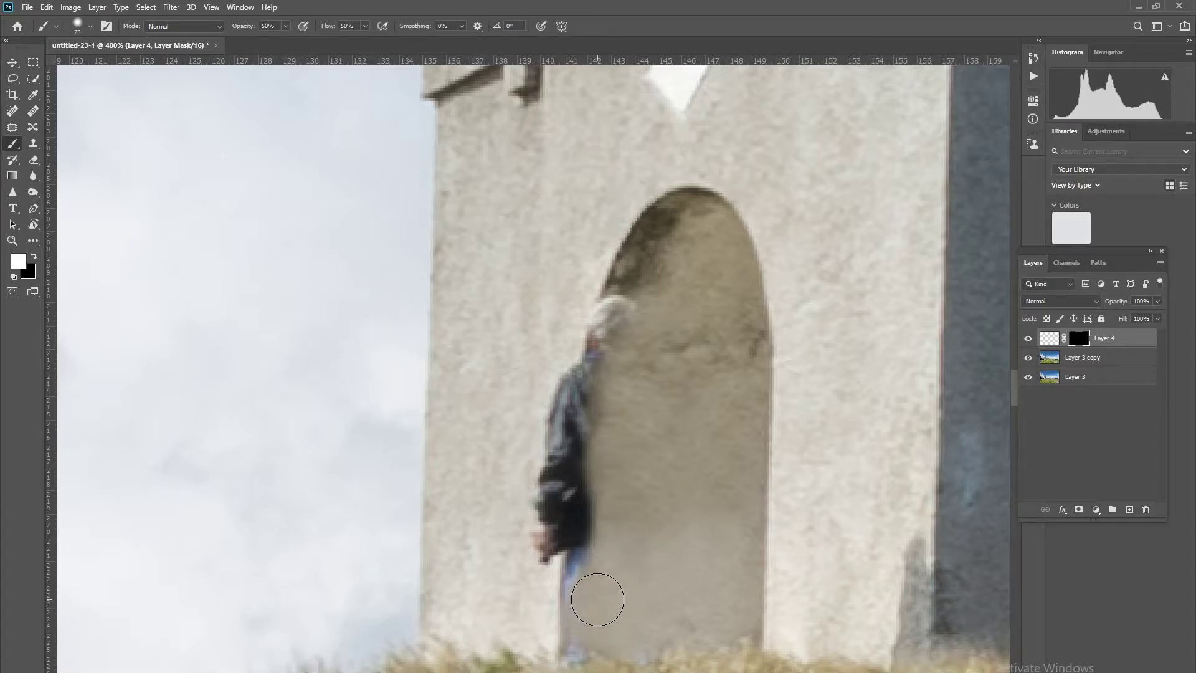
- Adjust the mask brush size and reveal the flipped niche over the man's head, shoulder and upper jacket
key("bracketleft")
key("bracketleft")
mouse_move(664, 296)
left_mouse_down()
mouse_move(643, 282)
mouse_move(604, 338)
mouse_move(623, 301)
mouse_move(607, 322)
mouse_move(610, 302)
mouse_move(599, 338)
left_mouse_up()
key("bracketright")
key("bracketright")
left_click_drag(618, 298, 570, 460)
key("bracketright")
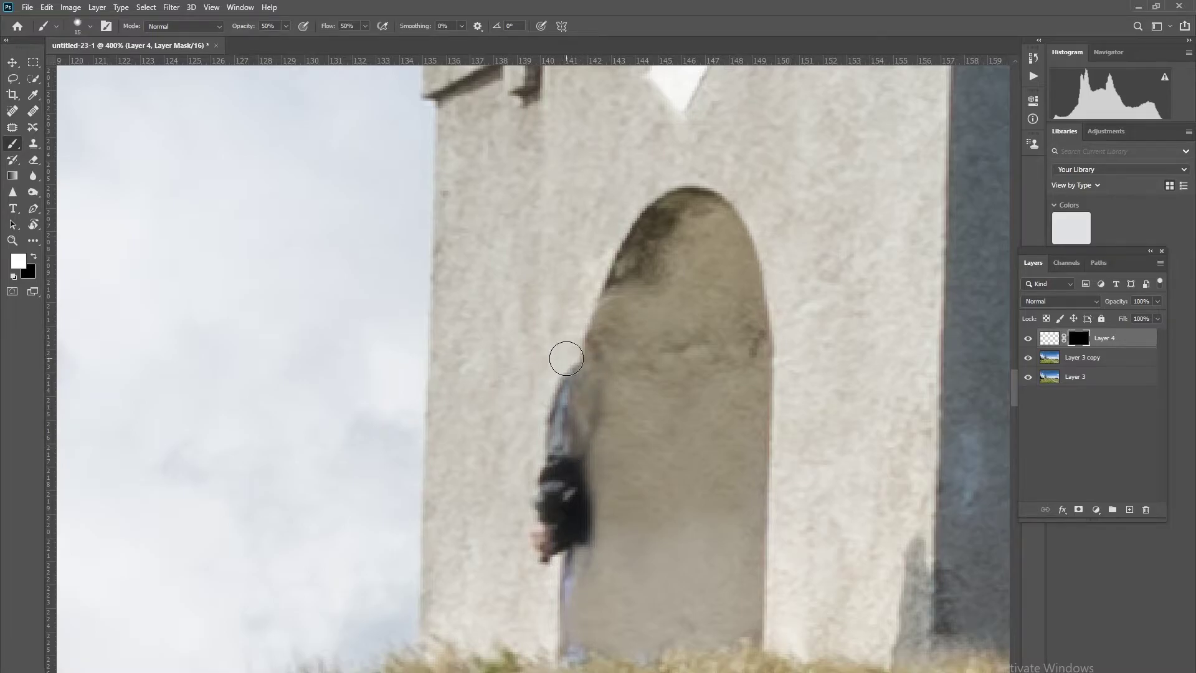
- Reduce the mask brush to 10 px and reveal wall and niche over the man's remaining arm, hand and leg
key("bracketleft")
left_click_drag(555, 347, 551, 461)
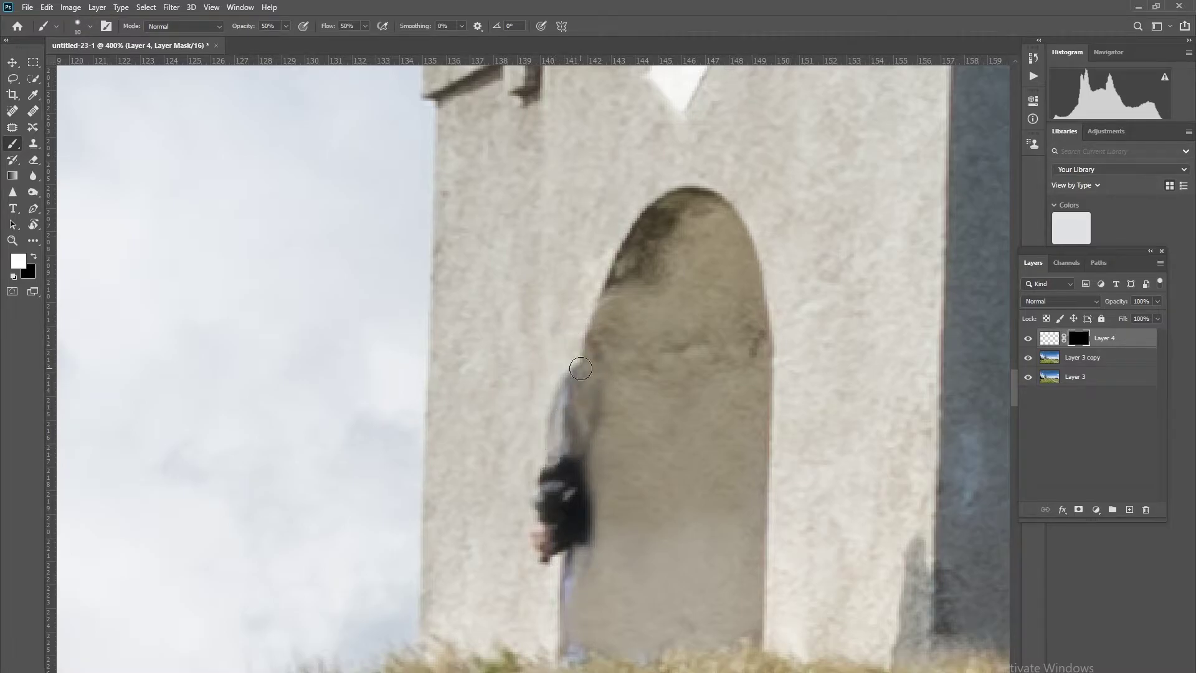
mouse_move(557, 358)
left_mouse_down()
mouse_move(546, 435)
mouse_move(553, 359)
mouse_move(552, 476)
mouse_move(564, 515)
mouse_move(547, 538)
mouse_move(534, 489)
mouse_move(543, 563)
mouse_move(545, 469)
mouse_move(547, 488)
mouse_move(527, 489)
mouse_move(543, 478)
mouse_move(536, 503)
mouse_move(552, 469)
mouse_move(534, 514)
mouse_move(536, 483)
mouse_move(527, 495)
mouse_move(545, 510)
mouse_move(547, 563)
mouse_move(556, 481)
mouse_move(540, 464)
mouse_move(555, 373)
mouse_move(565, 366)
mouse_move(552, 406)
mouse_move(569, 356)
mouse_move(516, 486)
left_mouse_up()
mouse_move(550, 395)
left_mouse_down()
mouse_move(587, 290)
mouse_move(560, 458)
mouse_move(560, 490)
mouse_move(581, 492)
mouse_move(580, 459)
mouse_move(578, 512)
mouse_move(583, 441)
mouse_move(593, 473)
left_mouse_up()
mouse_move(600, 384)
left_mouse_down()
mouse_move(590, 468)
mouse_move(588, 406)
mouse_move(560, 494)
mouse_move(566, 528)
mouse_move(593, 480)
mouse_move(574, 559)
mouse_move(593, 520)
mouse_move(581, 548)
mouse_move(570, 542)
mouse_move(564, 594)
mouse_move(597, 550)
mouse_move(568, 589)
mouse_move(584, 584)
mouse_move(594, 529)
mouse_move(570, 652)
mouse_move(620, 650)
left_mouse_up()
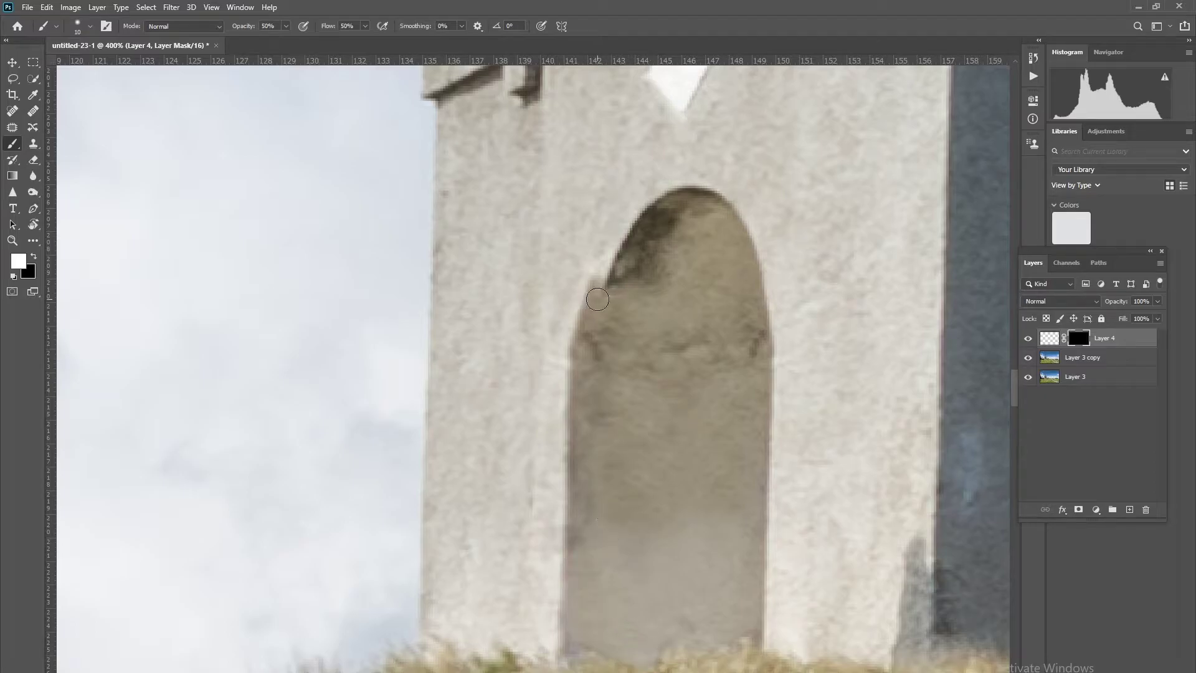
- Reveal the flipped niche along the arch's upper left edge and over the dark stain inside it
mouse_move(605, 280)
left_mouse_down()
mouse_move(604, 303)
mouse_move(607, 266)
mouse_move(596, 293)
mouse_move(635, 228)
mouse_move(613, 262)
mouse_move(596, 216)
left_mouse_up()
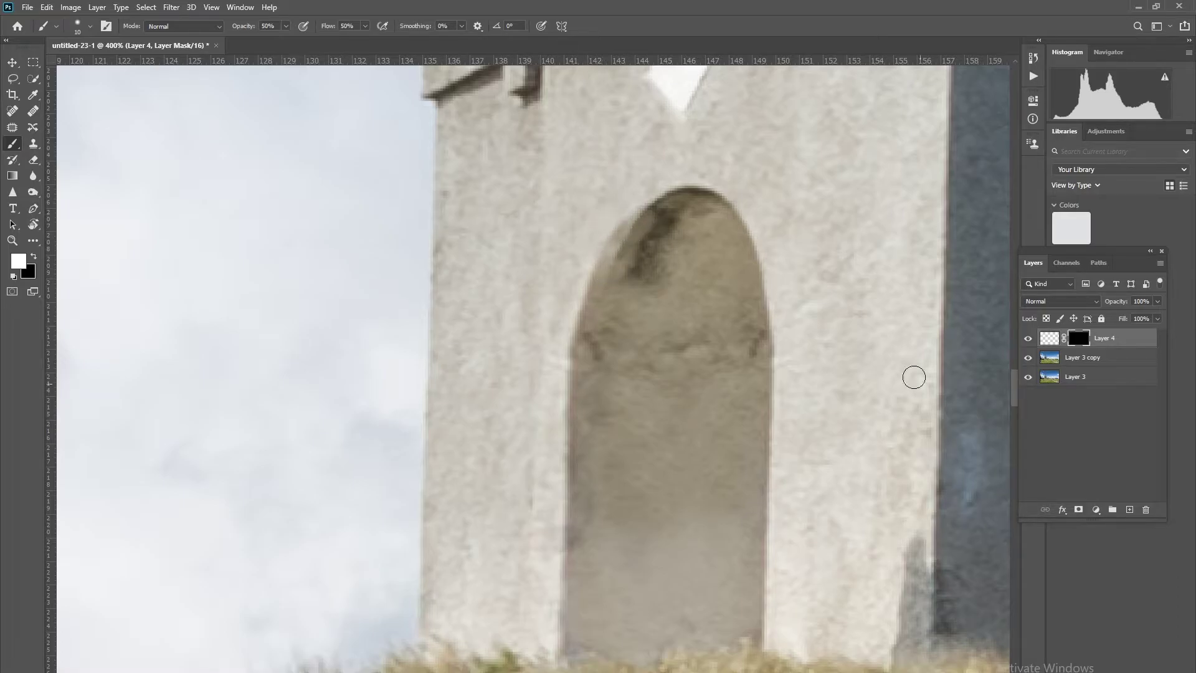
mouse_move(558, 253)
left_mouse_down()
mouse_move(628, 241)
mouse_move(620, 218)
mouse_move(653, 235)
mouse_move(642, 198)
mouse_move(673, 214)
left_mouse_up()
left_click_drag(638, 255, 632, 220)
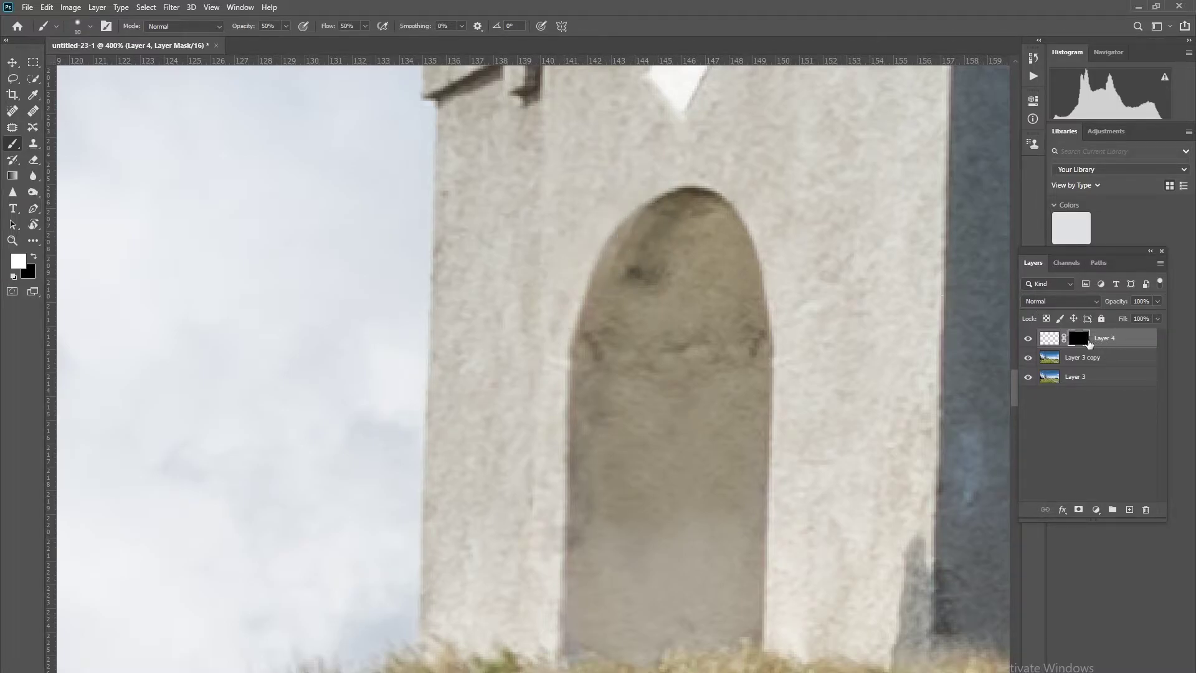
- Paint black on the mask to bring back the original upper left arch edge, and blend the transition with white
left_click(33, 256)
mouse_move(697, 193)
left_mouse_down()
mouse_move(623, 193)
mouse_move(635, 201)
mouse_move(602, 266)
left_mouse_up()
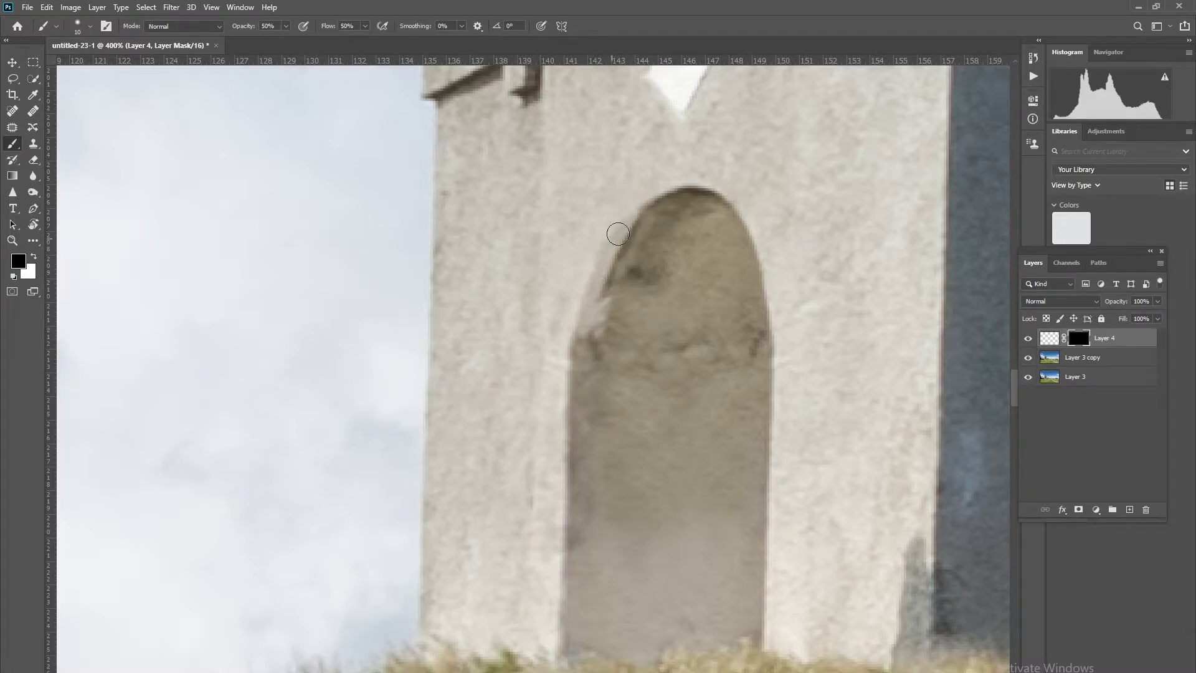
left_click(34, 256)
mouse_move(630, 255)
left_mouse_down()
mouse_move(632, 294)
mouse_move(610, 301)
mouse_move(612, 336)
mouse_move(616, 310)
mouse_move(597, 323)
mouse_move(613, 296)
mouse_move(595, 325)
mouse_move(596, 291)
left_mouse_up()
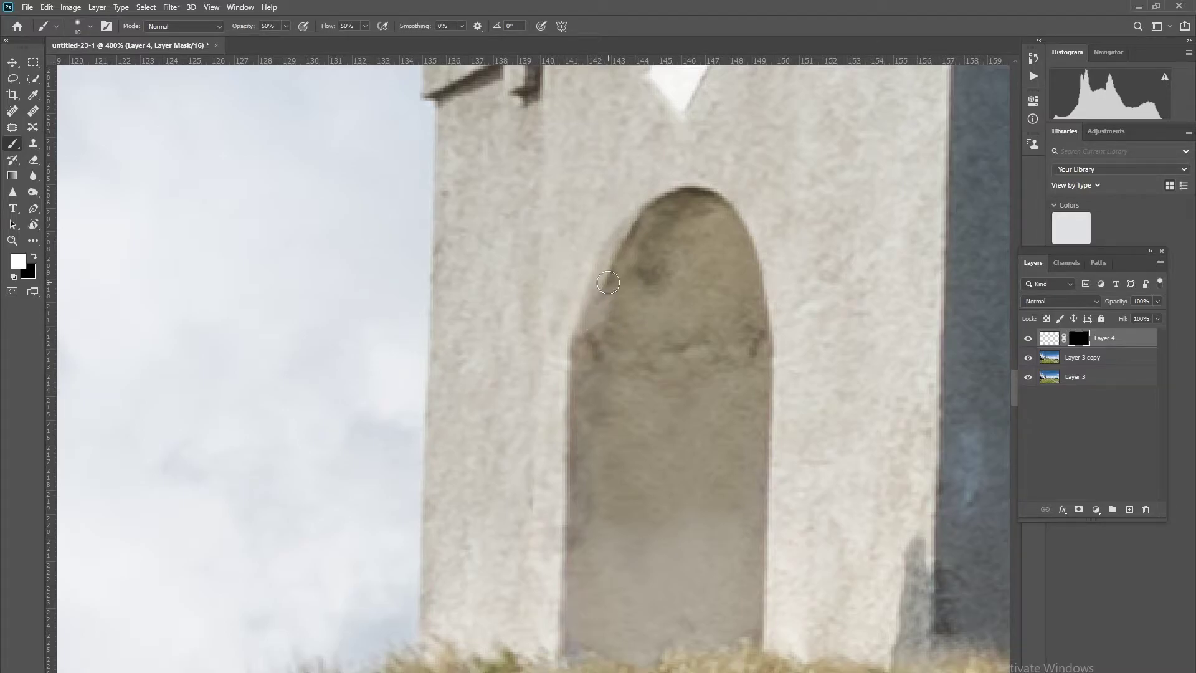
- Set the mask brush hardness to 60% and paint white along the niche's upper left edge
right_click(645, 290)
left_click_drag(737, 352, 758, 352)
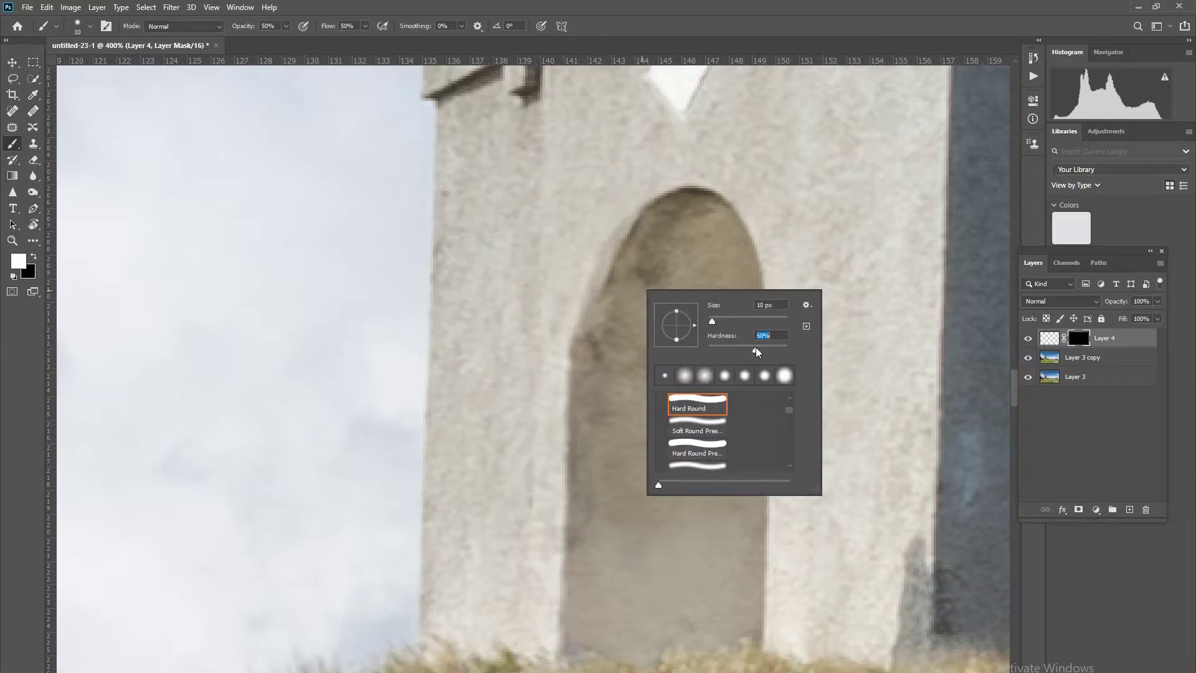
key("Return")
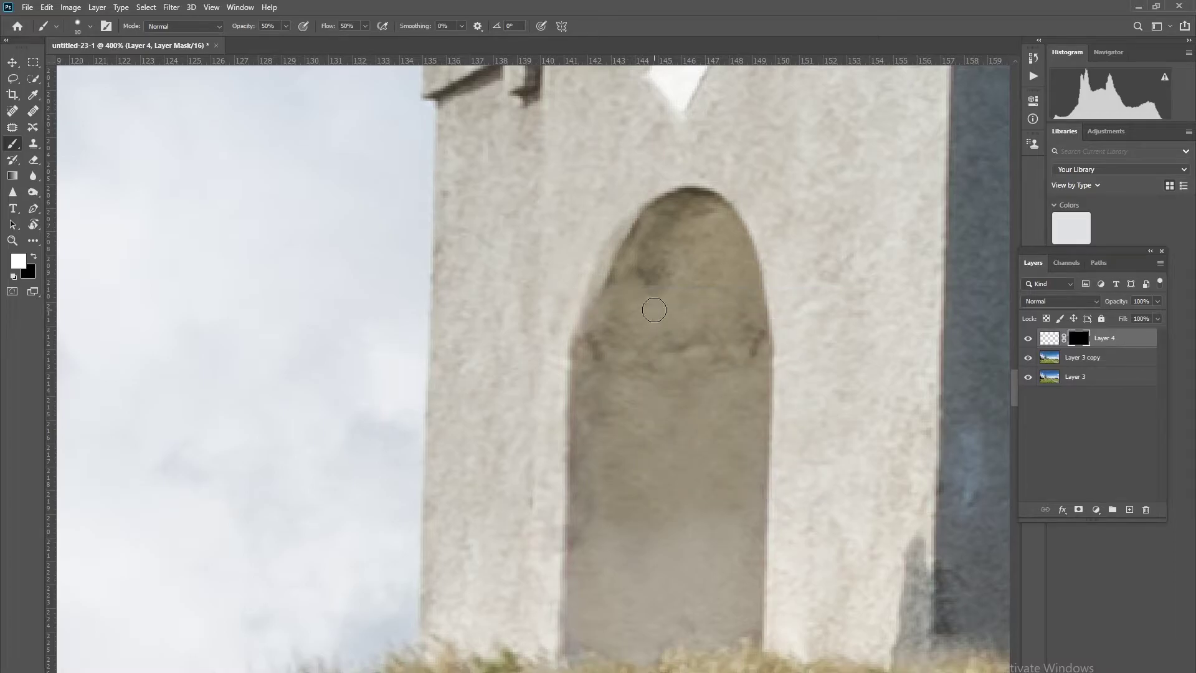
mouse_move(654, 310)
left_mouse_down()
mouse_move(585, 324)
mouse_move(591, 256)
mouse_move(640, 250)
mouse_move(608, 269)
left_mouse_up()
- Refine the niche's upper left edge on the Layer 4 mask with a 6 px white brush, and compare against the hidden layer
key("bracketleft")
key("bracketleft")
key("bracketleft")
key("bracketleft")
key("bracketleft")
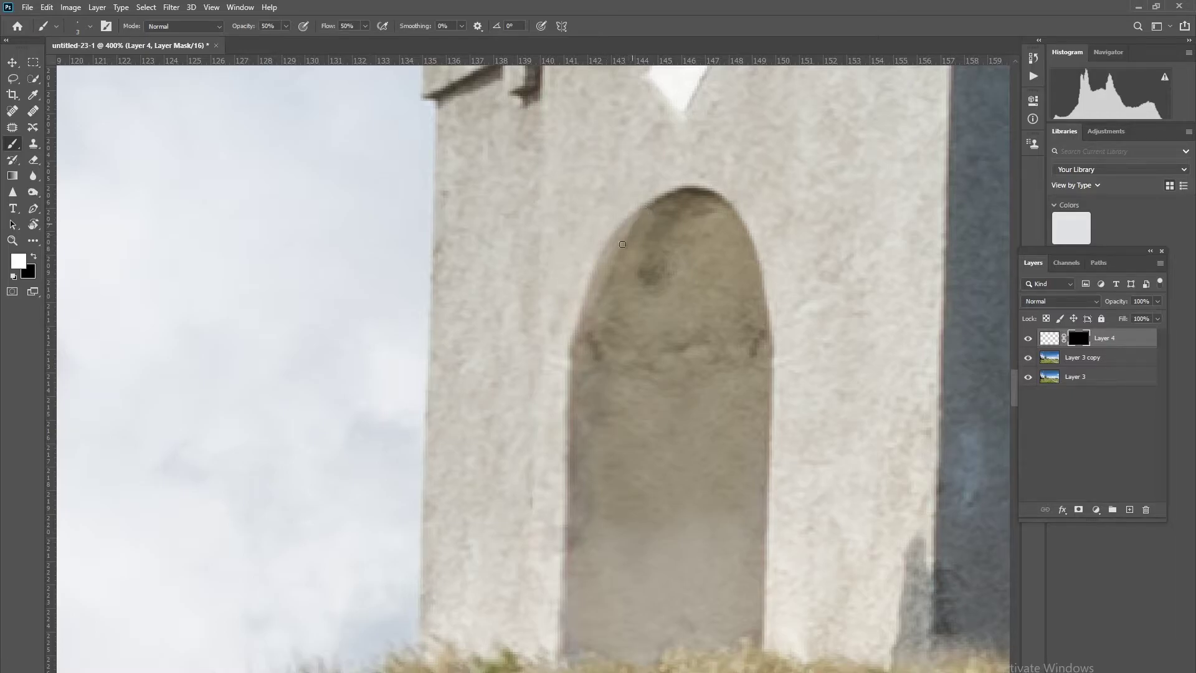
key("bracketright")
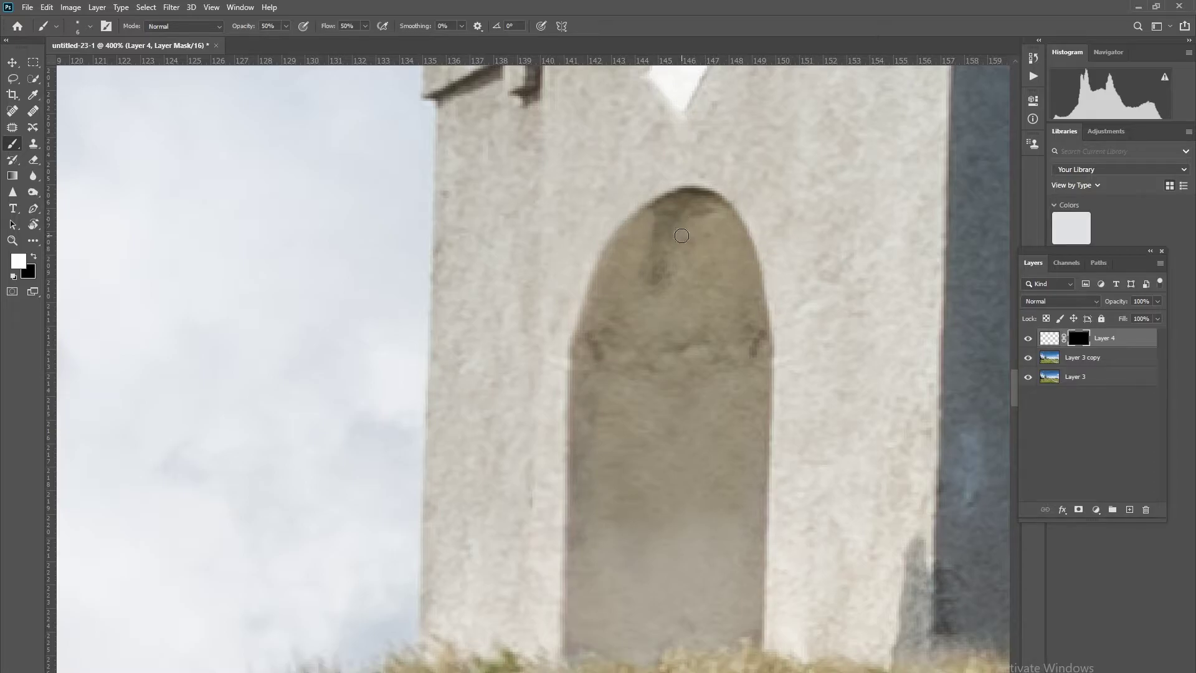
left_click(1029, 338)
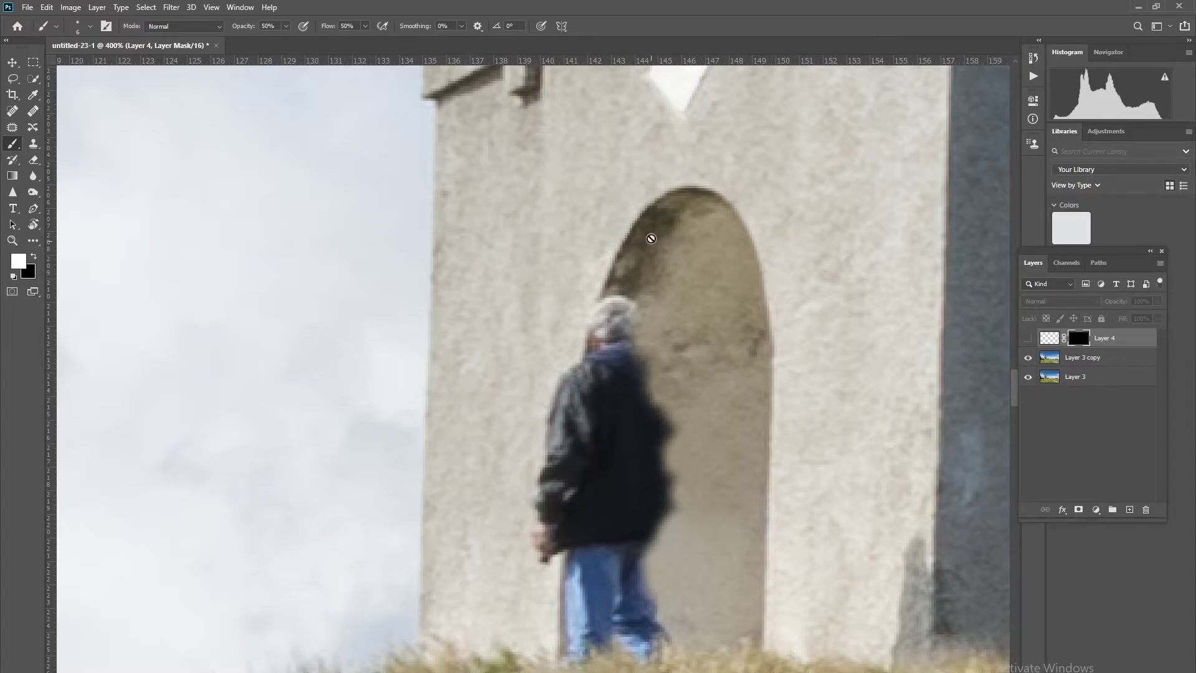
left_click(1033, 340)
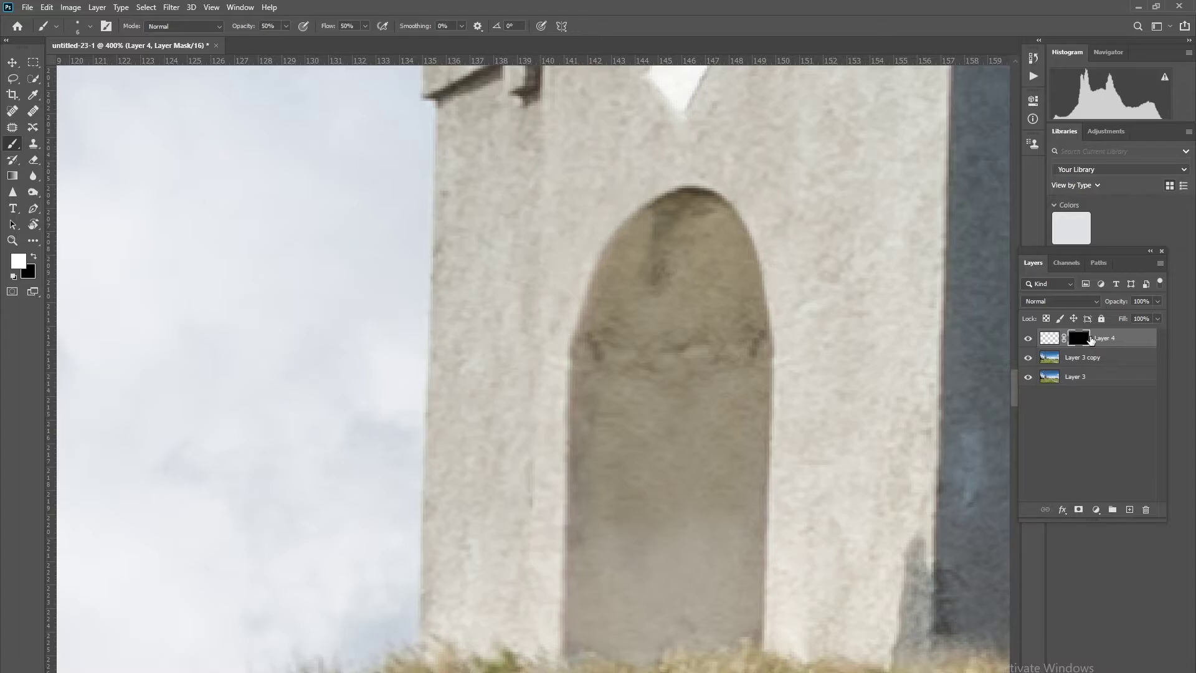
- Add a new layer above Layer 4 and sample the dark brown shadow colour at the top of the arch for painting
key("ctrl+shift+n")
key("Return")
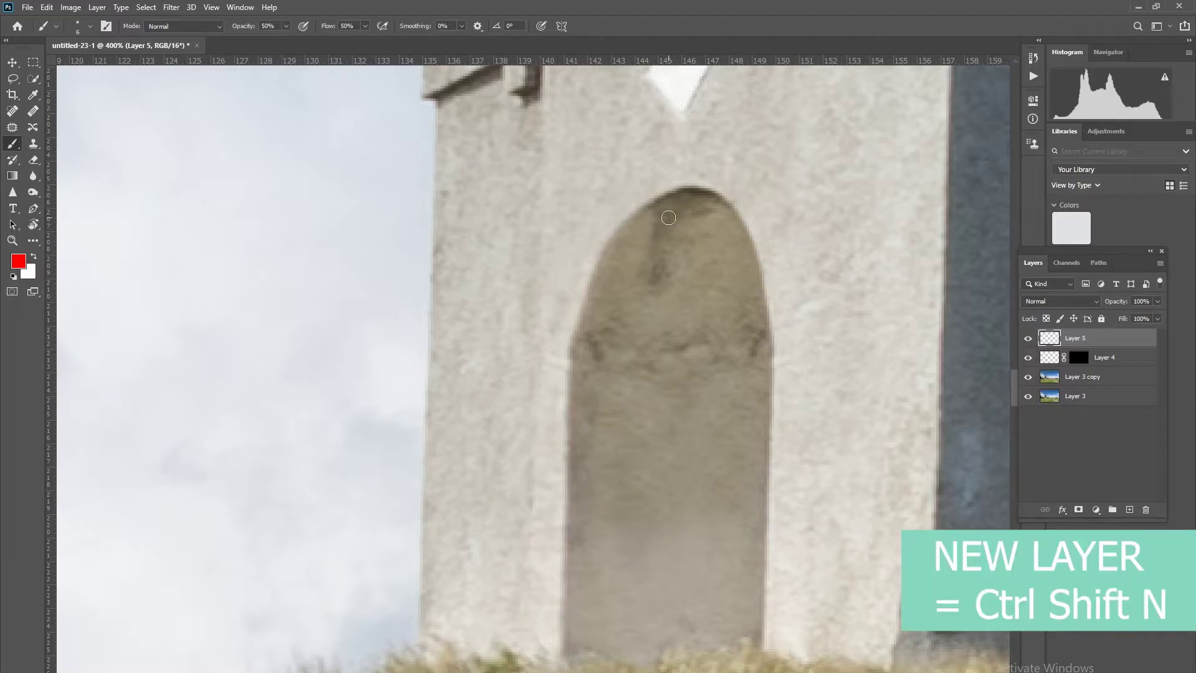
key("i")
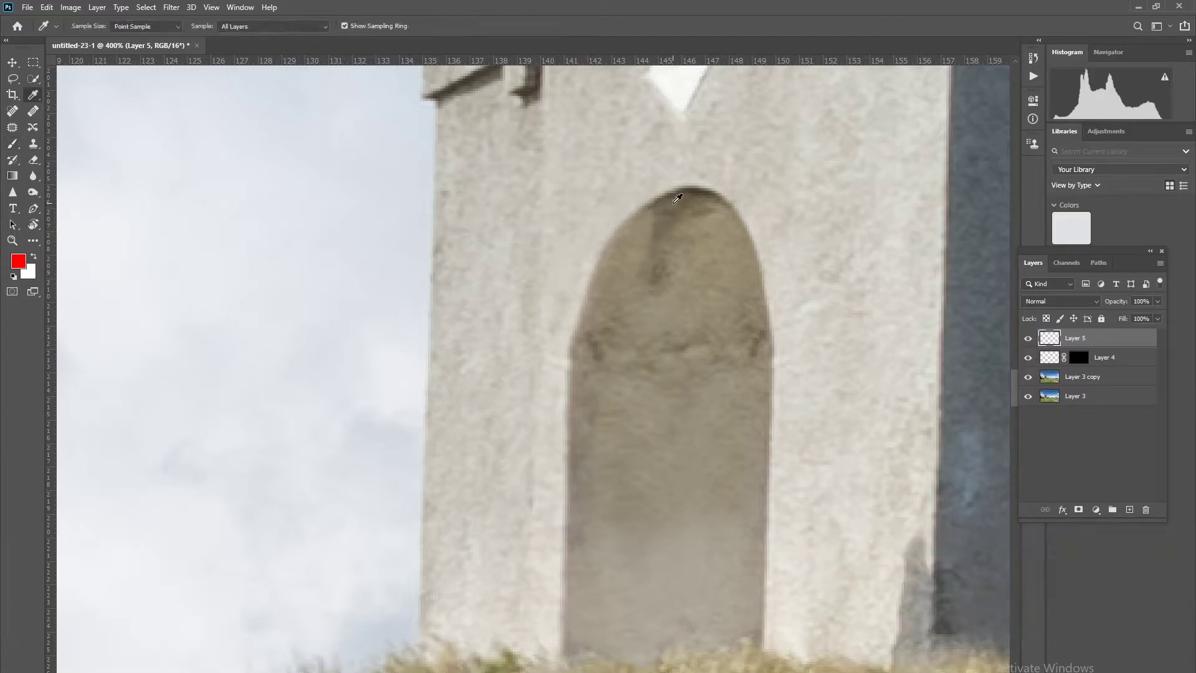
key("b")
key("i")
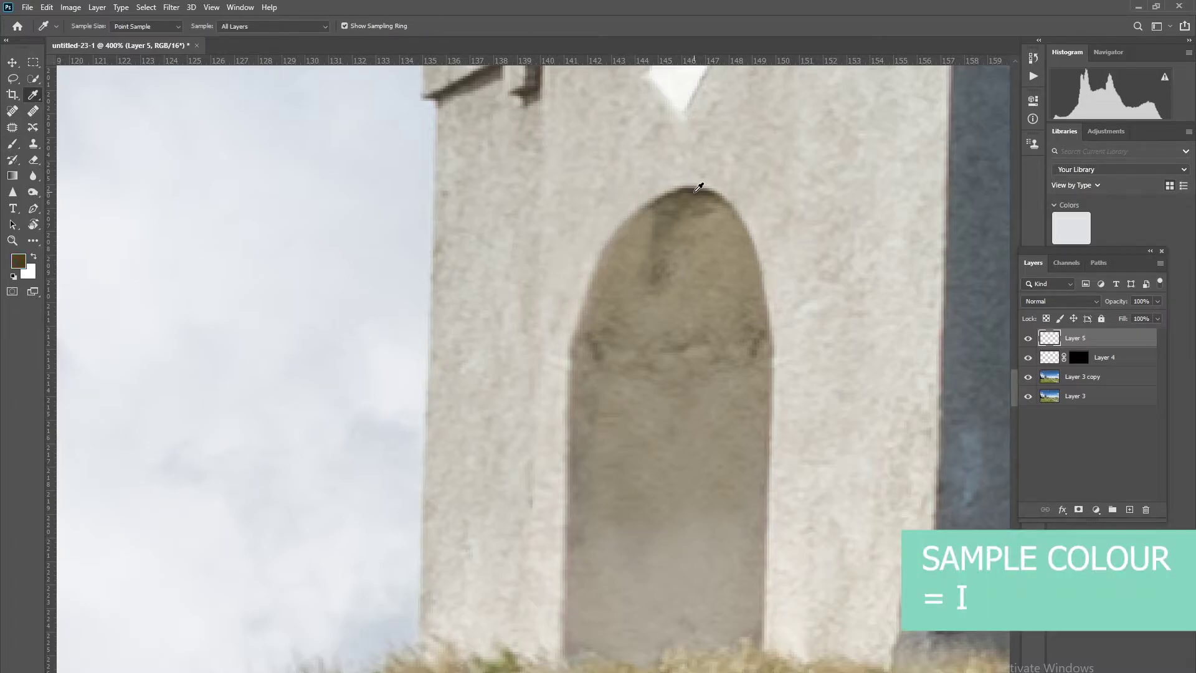
key("b")
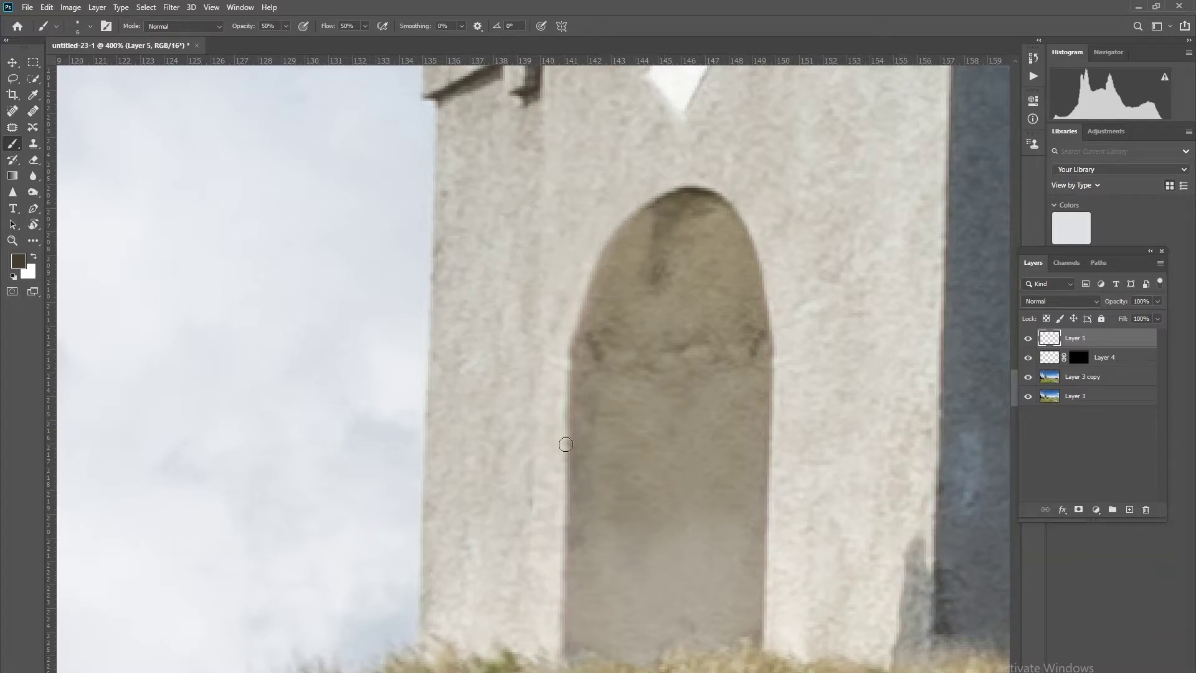
- Lower the brush hardness and paint a dark shadow along the niche's left inner edge from the arch down to the grass
right_click(678, 270)
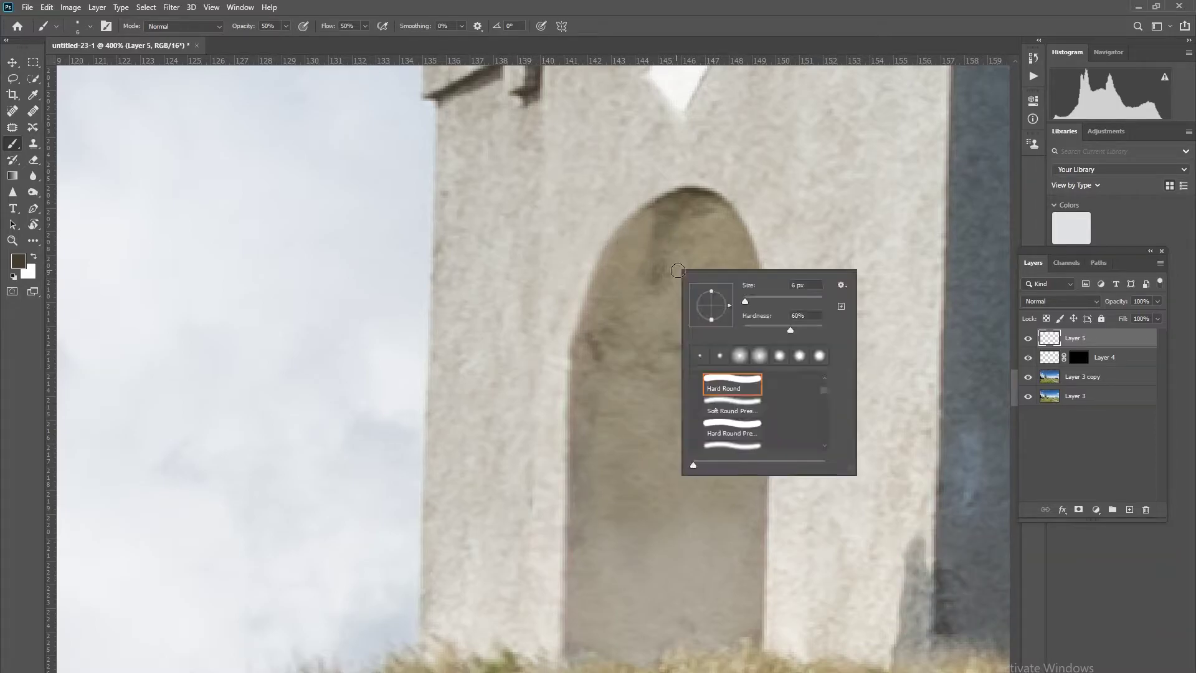
left_click_drag(790, 333, 753, 331)
left_click(651, 253)
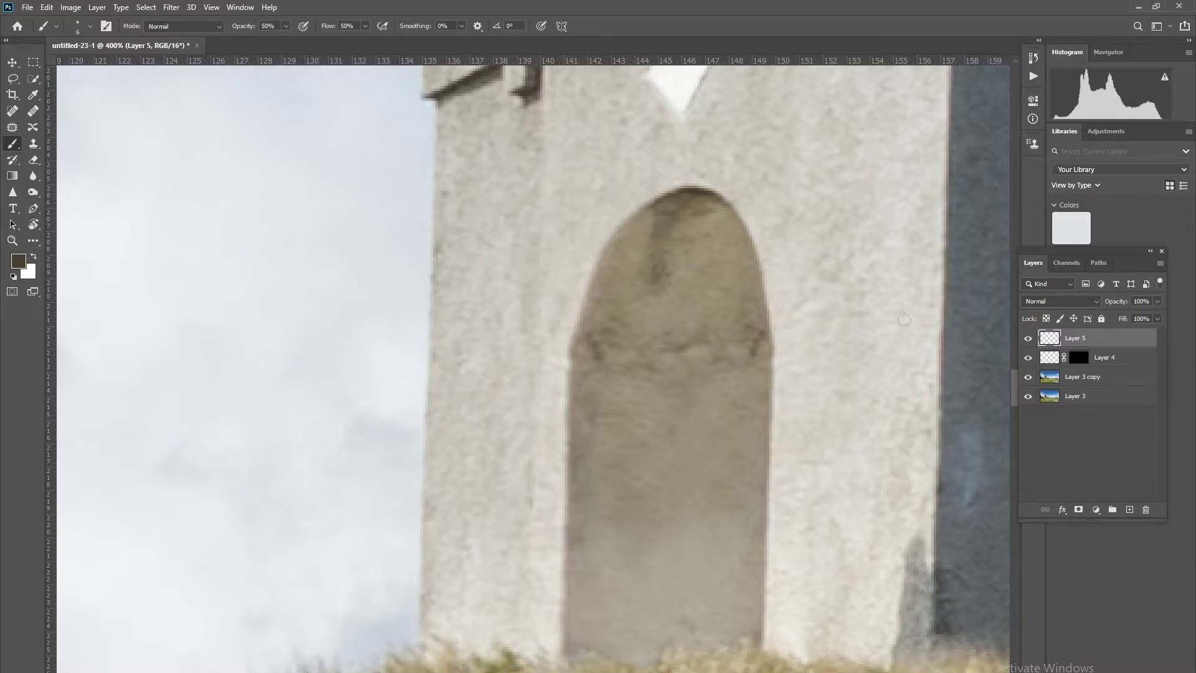
mouse_move(653, 216)
left_mouse_down()
mouse_move(615, 255)
mouse_move(659, 211)
mouse_move(596, 285)
mouse_move(576, 436)
mouse_move(580, 453)
mouse_move(581, 424)
mouse_move(588, 544)
mouse_move(570, 469)
mouse_move(584, 516)
mouse_move(580, 489)
mouse_move(580, 640)
mouse_move(573, 509)
mouse_move(574, 623)
left_mouse_up()
left_click_drag(588, 341, 580, 354)
left_click_drag(612, 272, 592, 313)
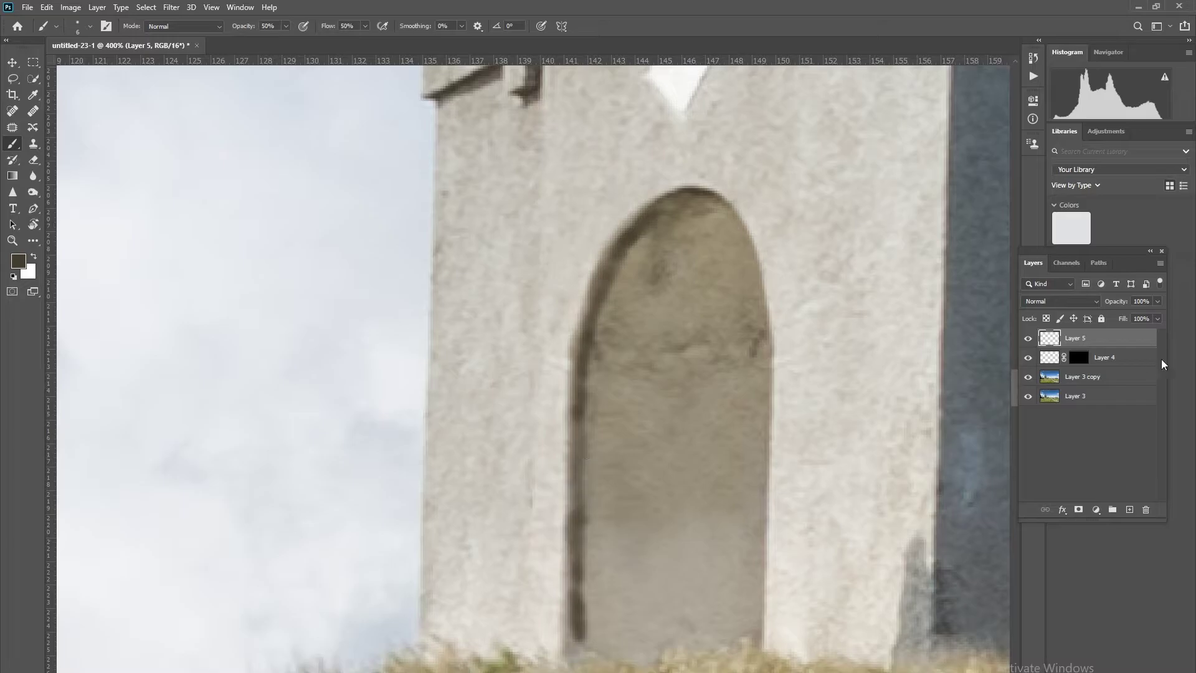
- Reduce the opacity of the painted shadow layer to 36%
left_click(1157, 302)
left_click_drag(1160, 316, 1144, 318)
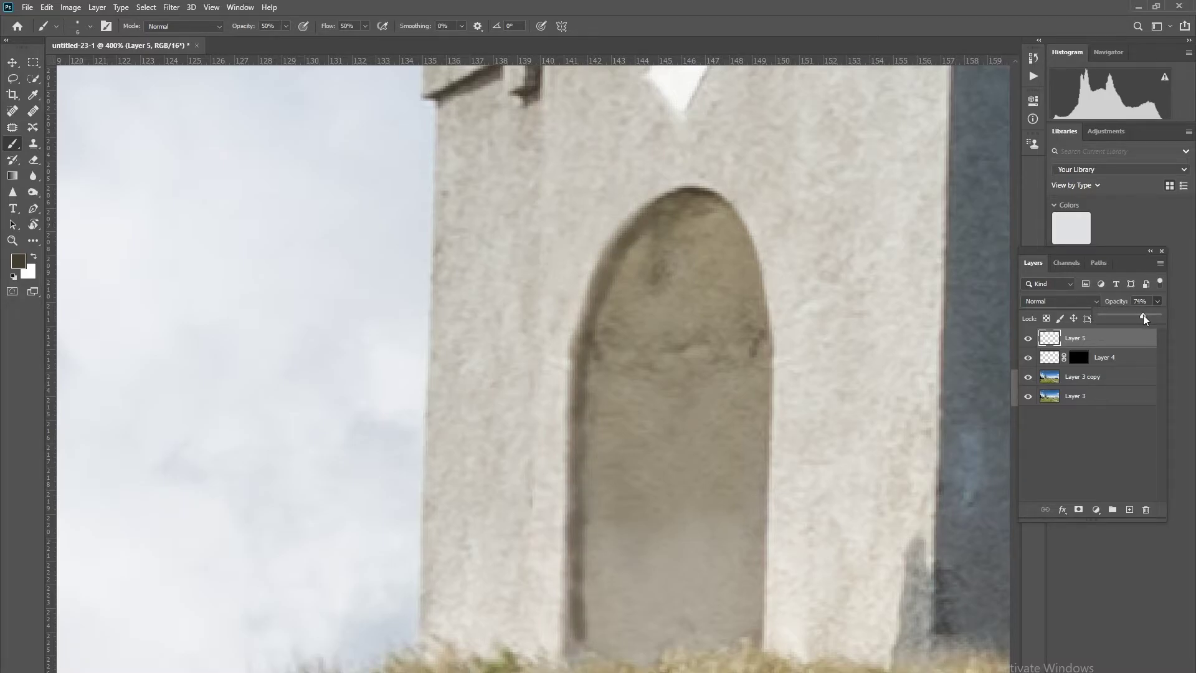
left_click_drag(1144, 319, 1123, 320)
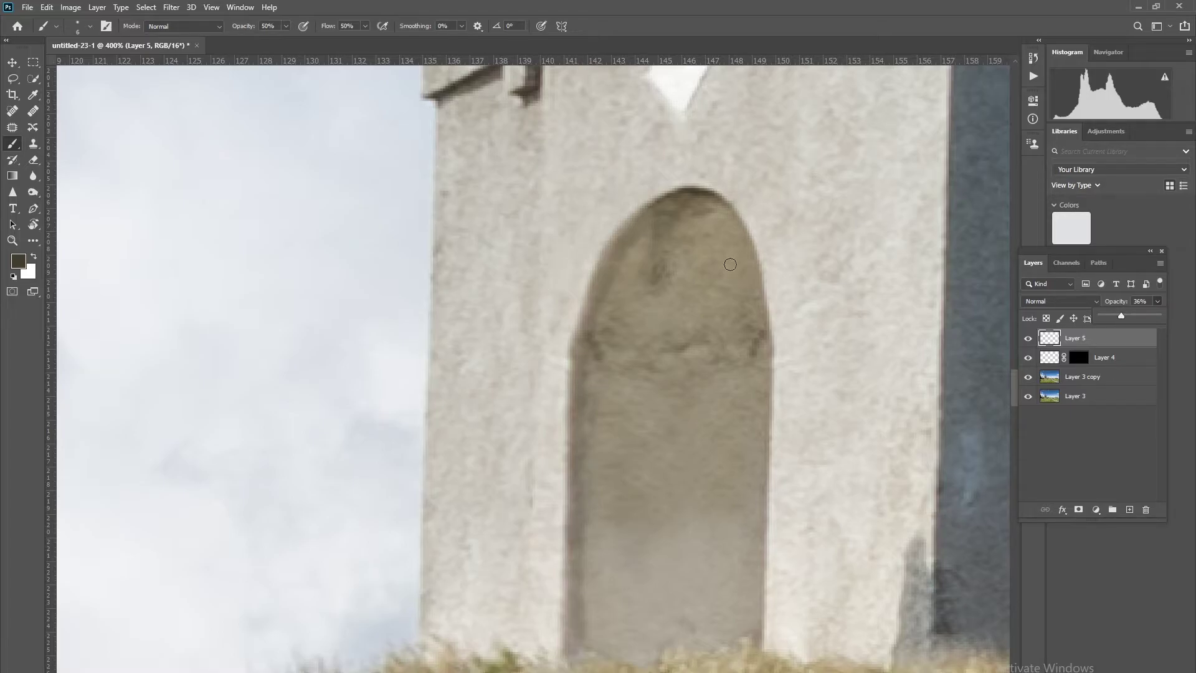
- Examine the retouched niche within the whole photo and look over the path with the walker and dog
key("ctrl+minus")
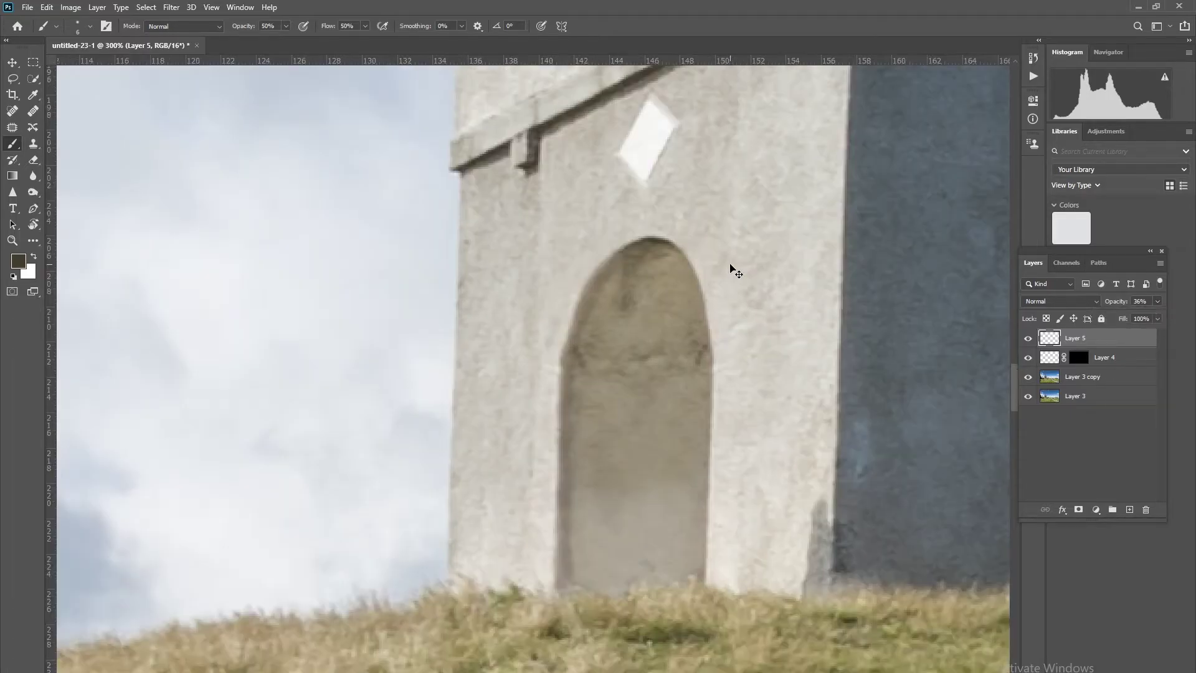
key("ctrl+minus")
key("ctrl+minus")
key("ctrl+minus")
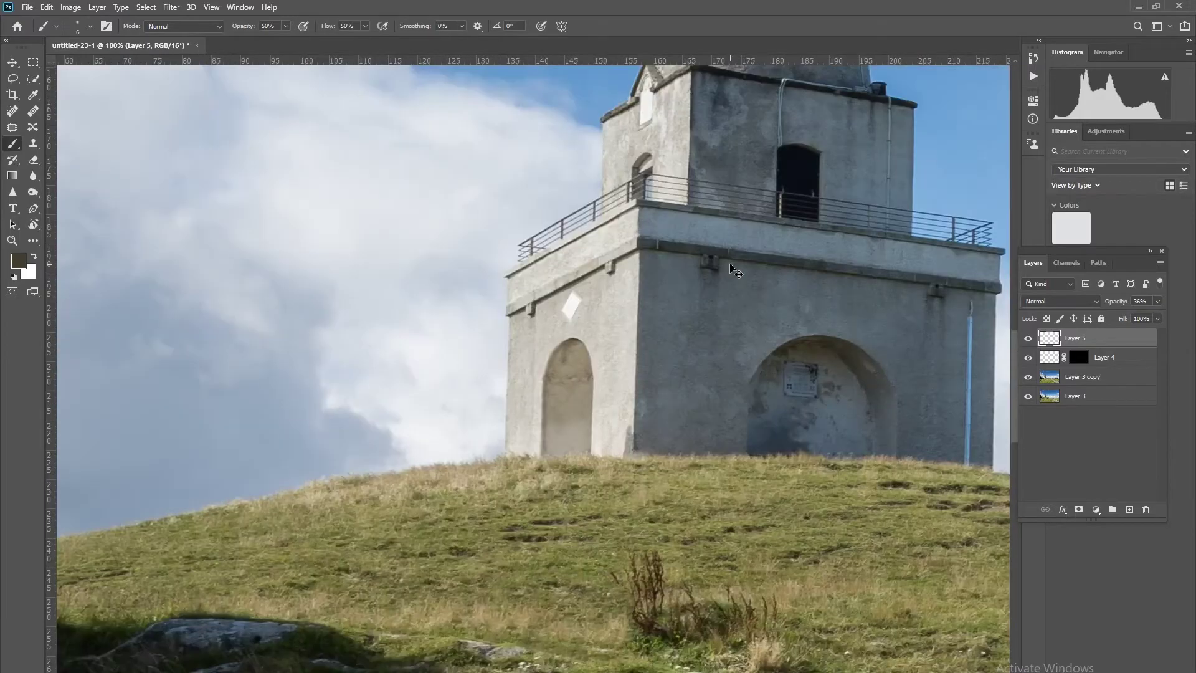
key("ctrl+minus")
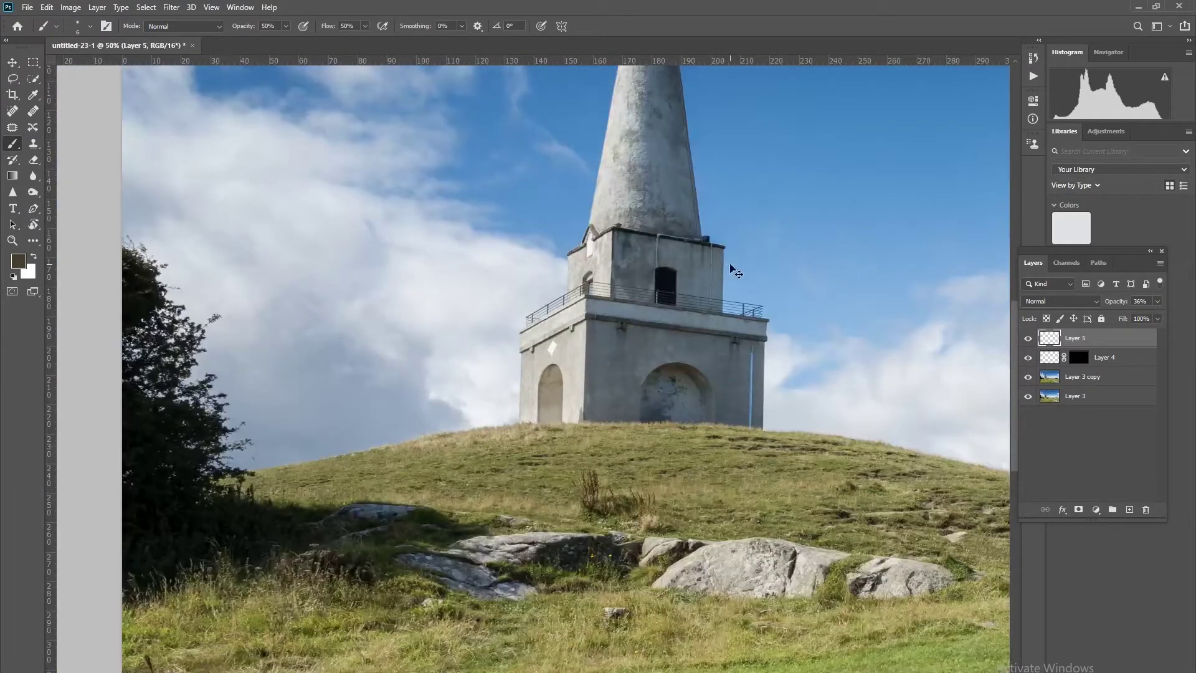
key("ctrl+minus")
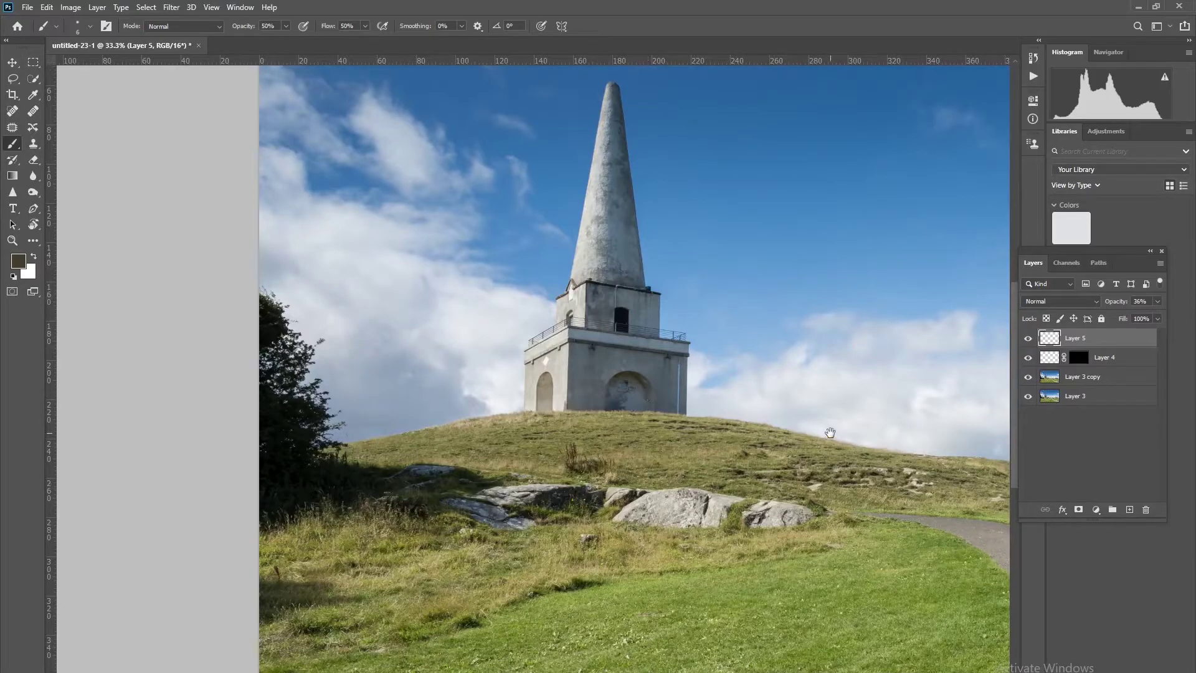
left_click_drag(821, 449, 349, 354)
left_click_drag(148, 241, 655, 310)
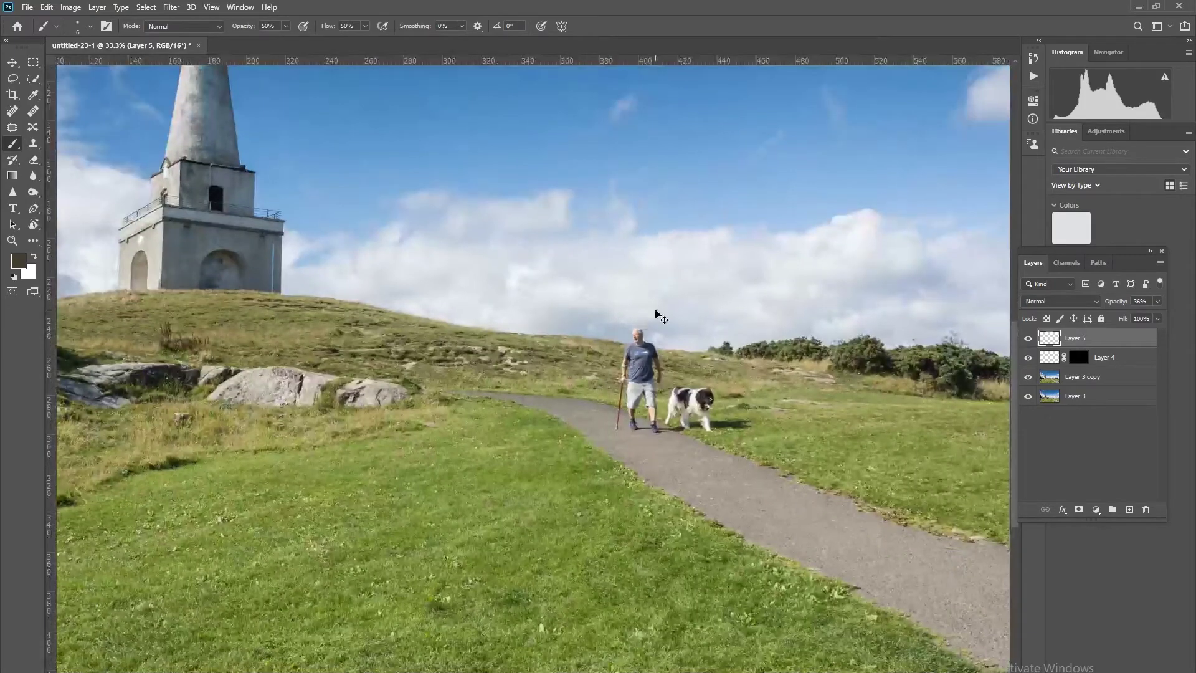
scroll(655, 313, "down", 1)
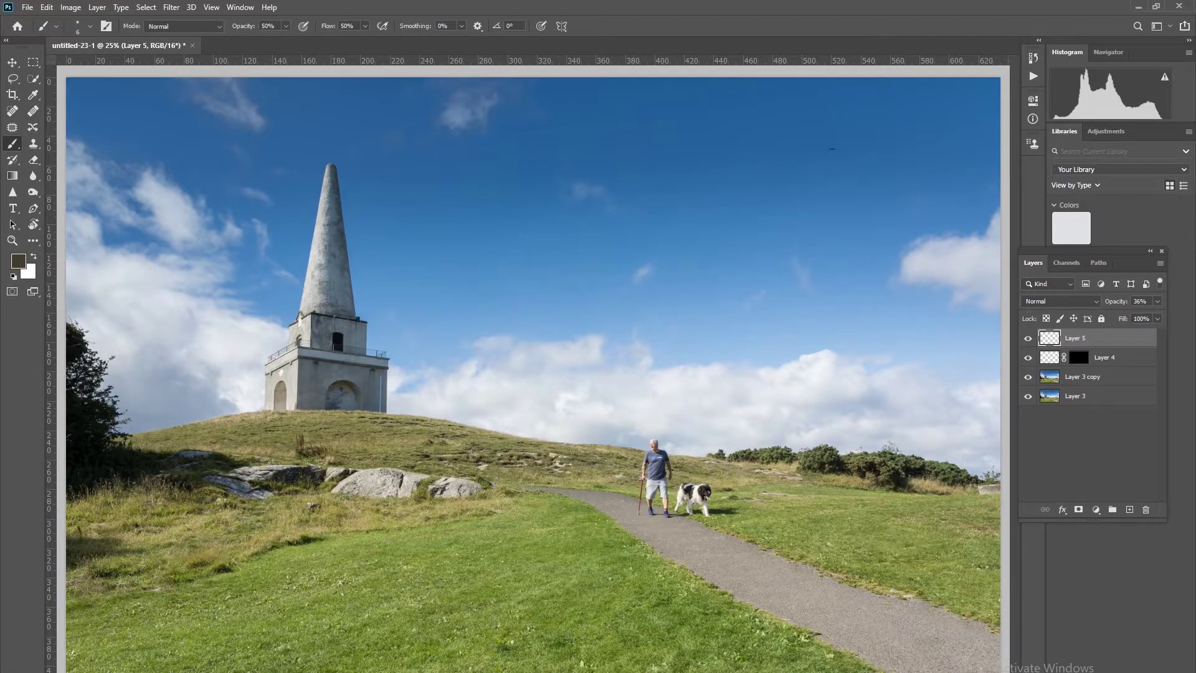
- On Layer 3 copy, lasso a freehand selection around the dog and its shadow on the grass
key("l")
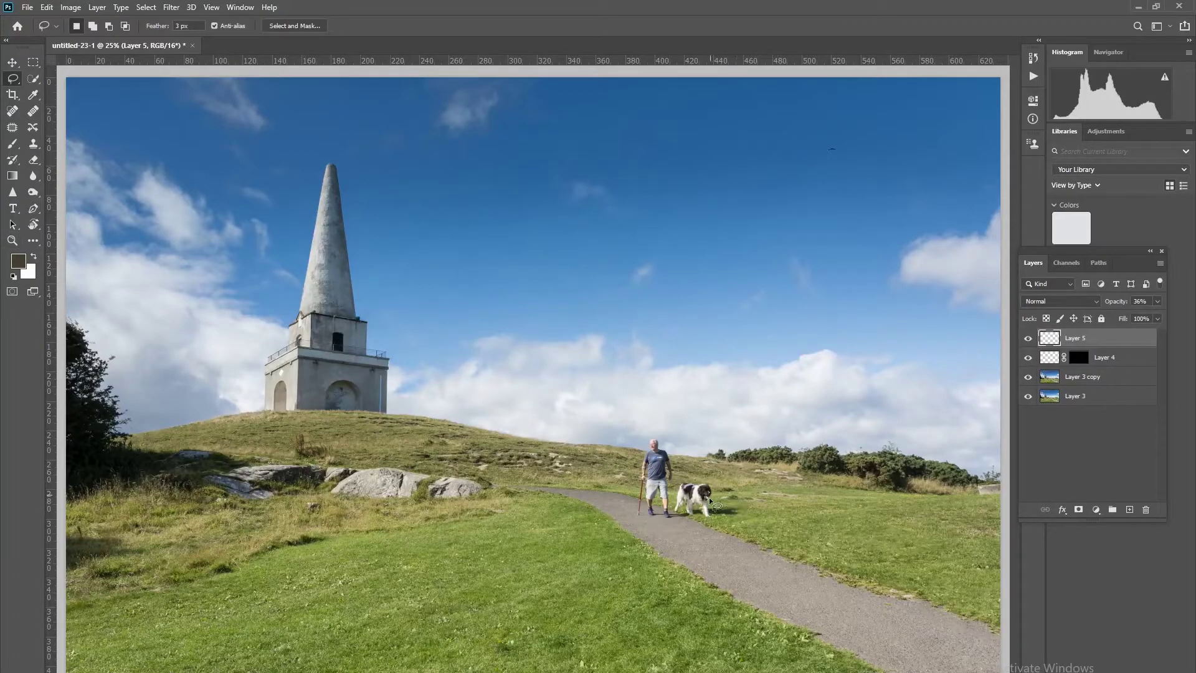
left_click(12, 240)
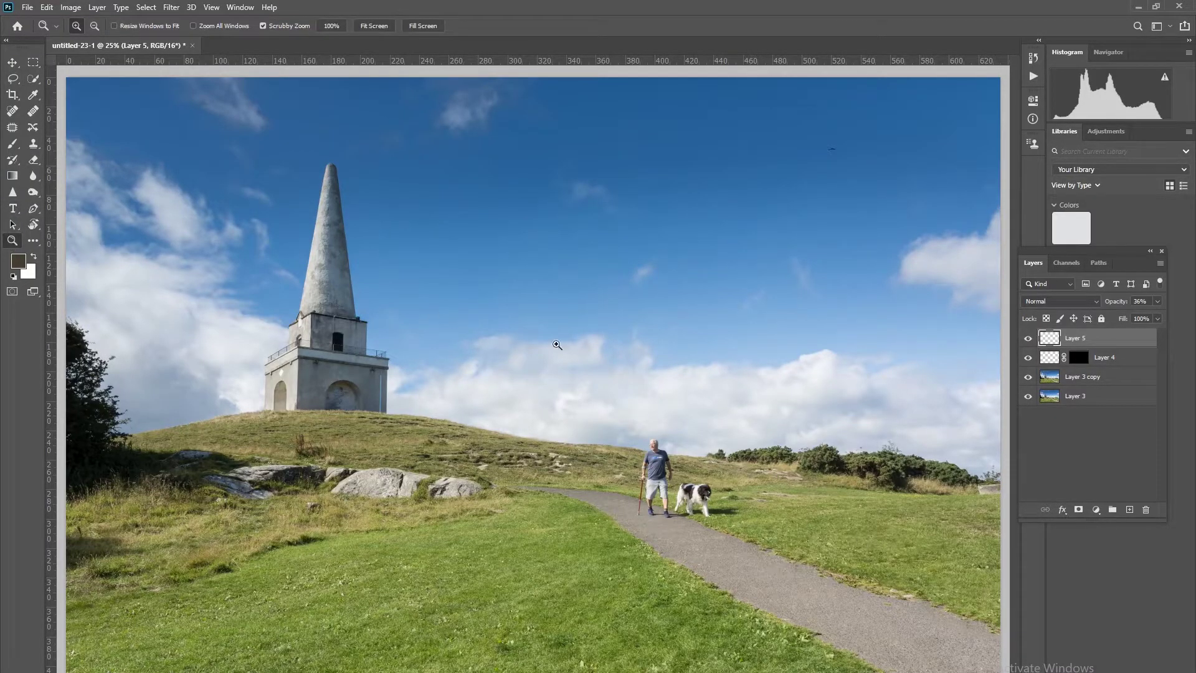
left_click(725, 509)
left_click(745, 506)
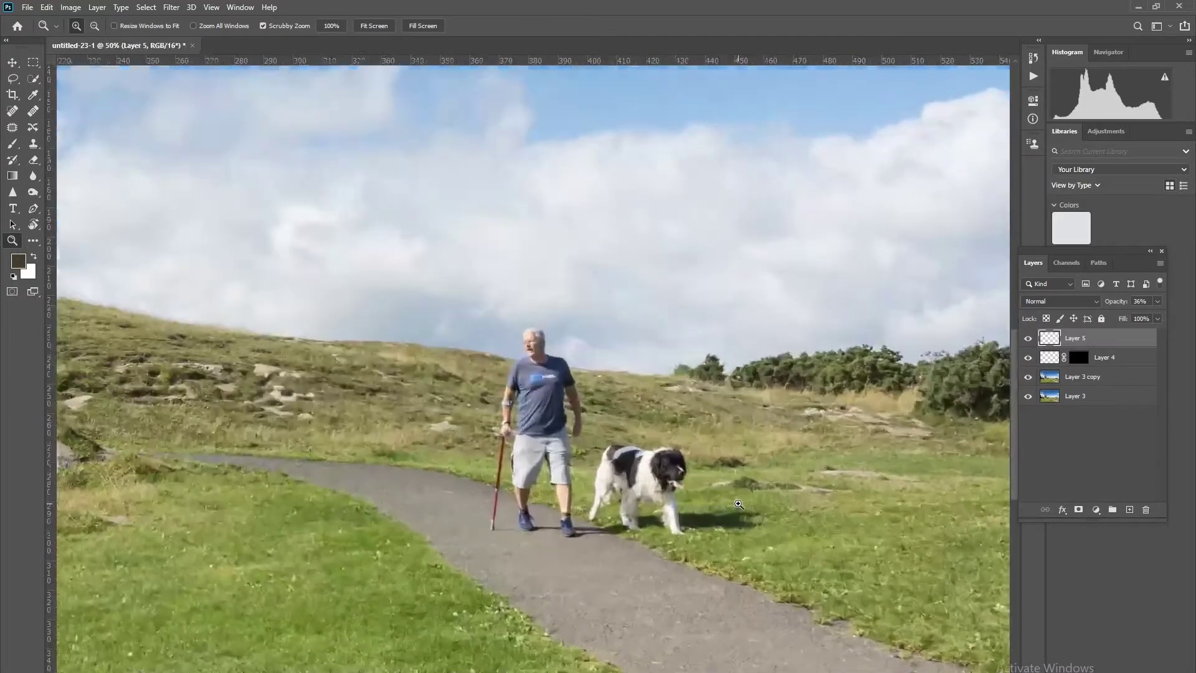
left_click(738, 504)
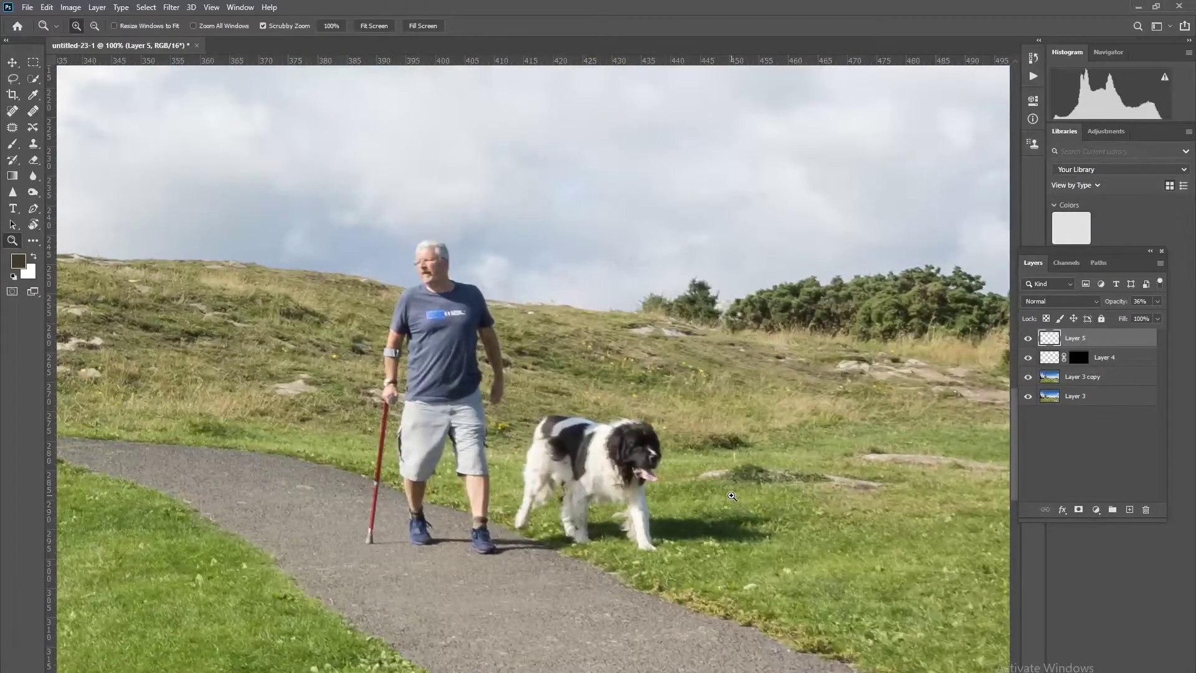
key("l")
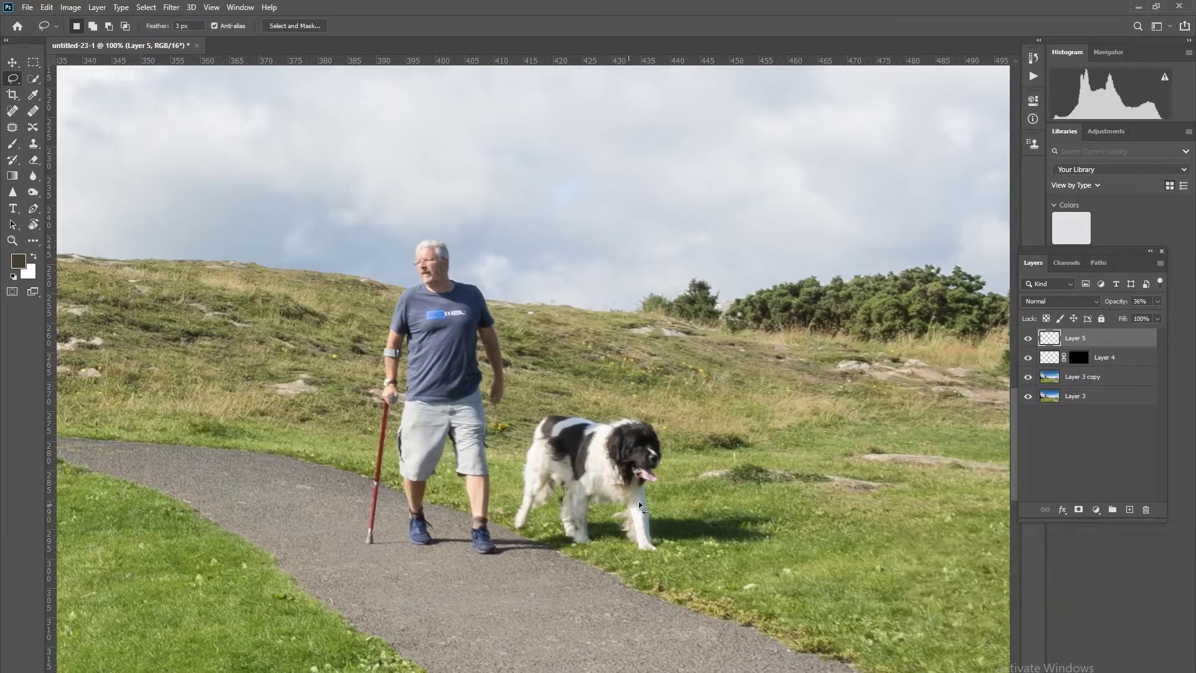
left_click(1088, 380)
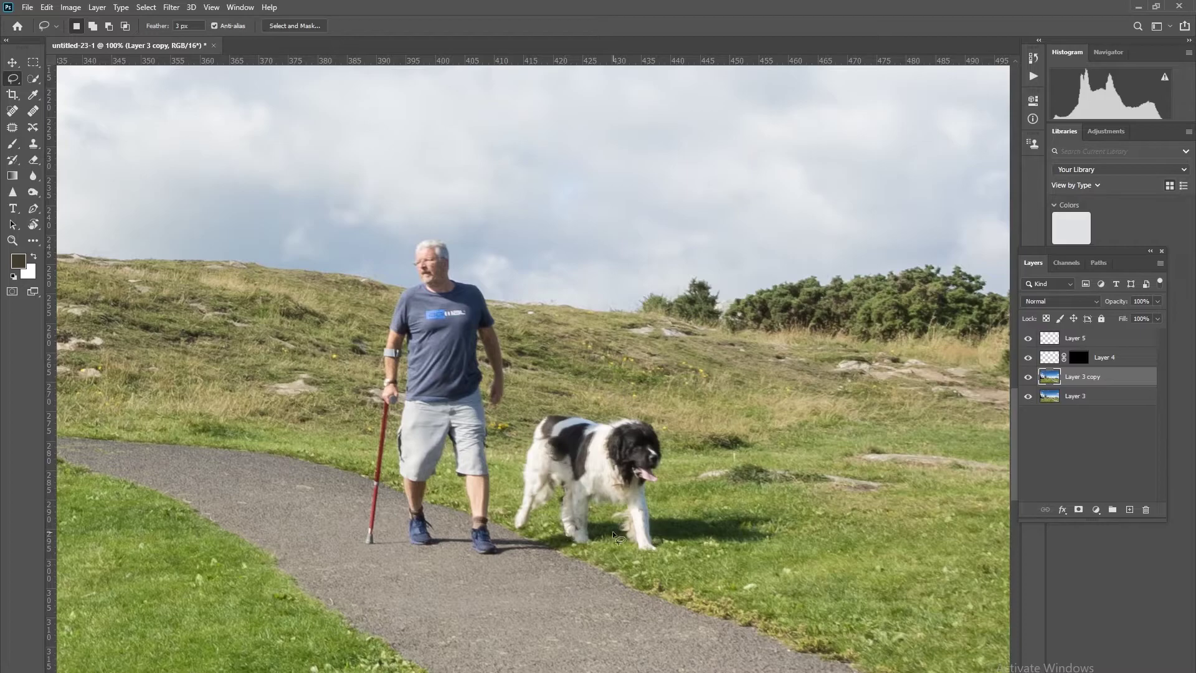
key("ctrl+plus")
left_click_drag(616, 535, 494, 371)
mouse_move(354, 472)
left_mouse_down()
mouse_move(386, 313)
mouse_move(410, 262)
mouse_move(440, 252)
mouse_move(504, 266)
mouse_move(632, 262)
mouse_move(665, 300)
mouse_move(684, 369)
mouse_move(666, 458)
mouse_move(706, 451)
mouse_move(559, 466)
left_mouse_up()
key("space")
mouse_move(659, 466)
left_mouse_down()
mouse_move(774, 454)
mouse_move(806, 477)
mouse_move(794, 537)
left_mouse_up()
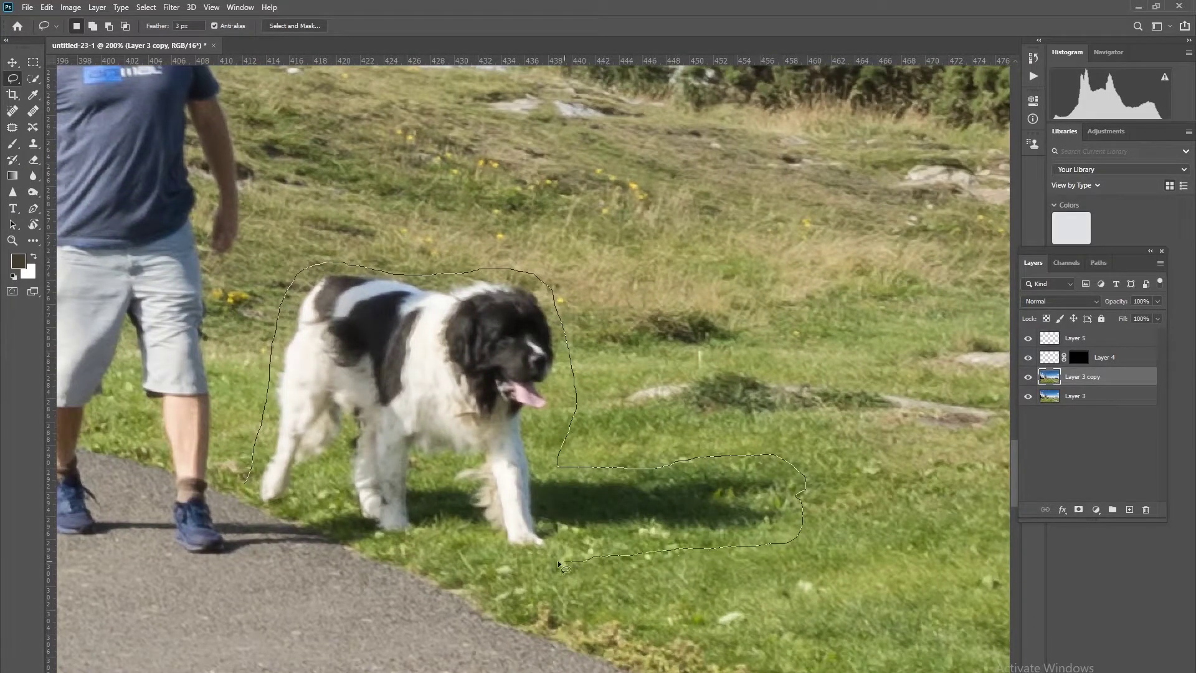
left_click_drag(396, 561, 576, 588)
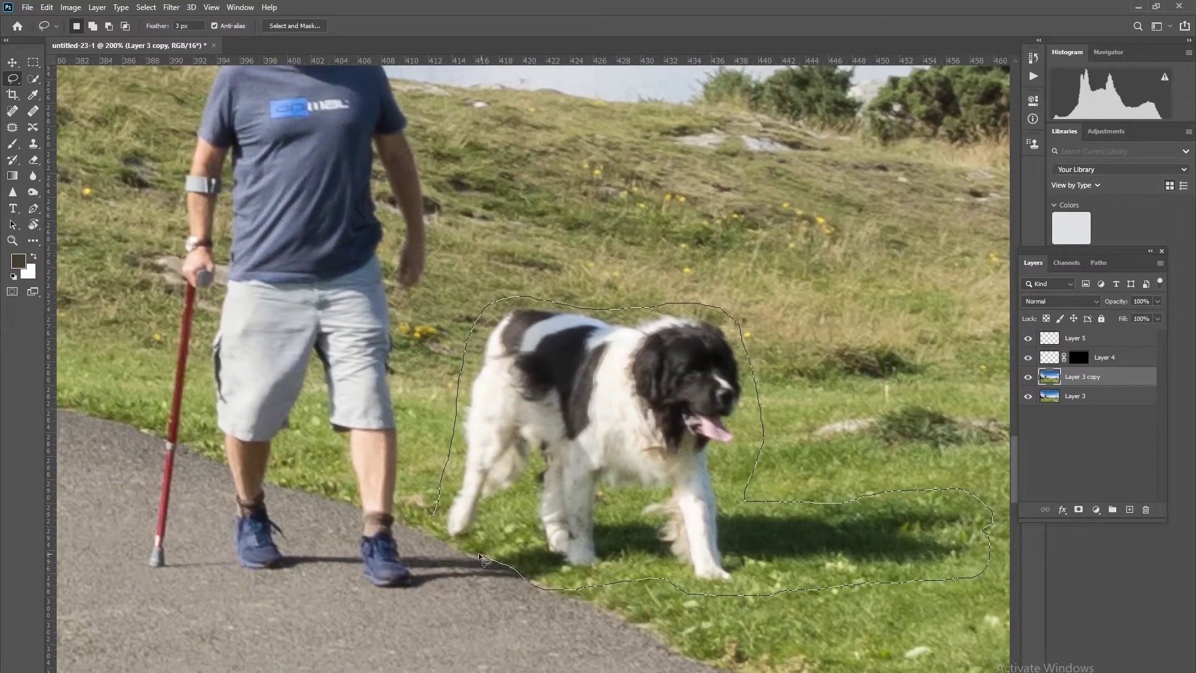
left_click_drag(439, 537, 436, 518)
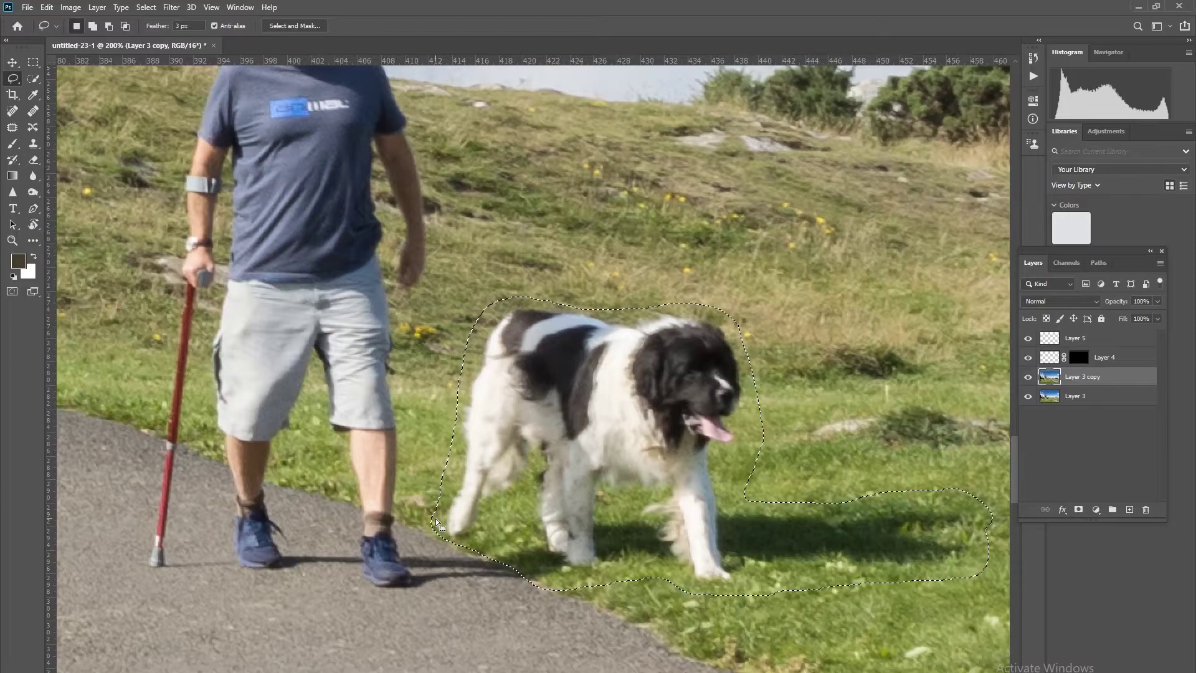
- Start Content-Aware Fill on the dog selection and remove the sky, hillside, walker, path and outlying grass from the sampling area
left_click(46, 7)
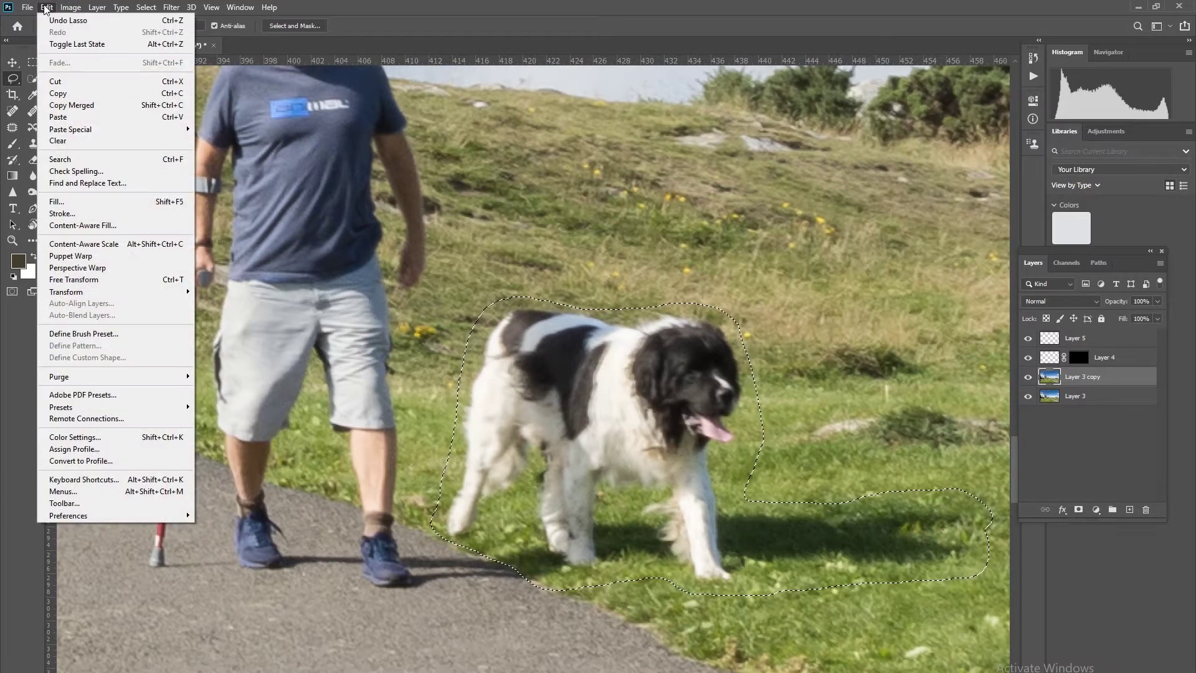
left_click(111, 224)
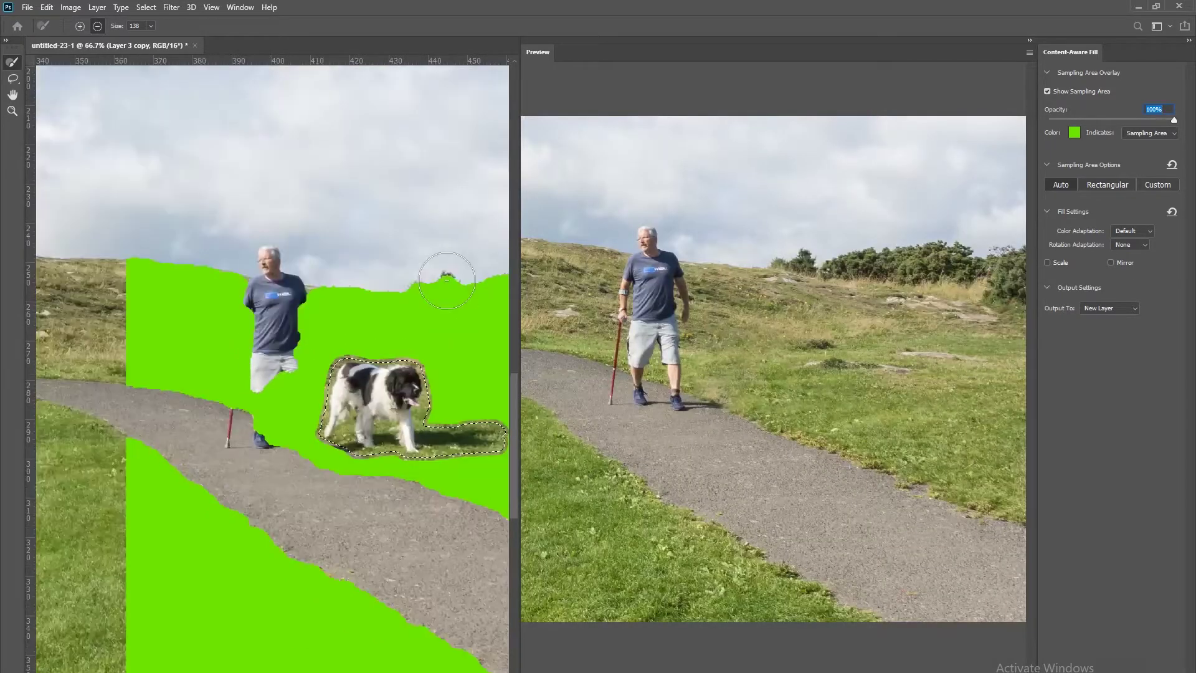
key("ctrl+minus")
key("ctrl+minus")
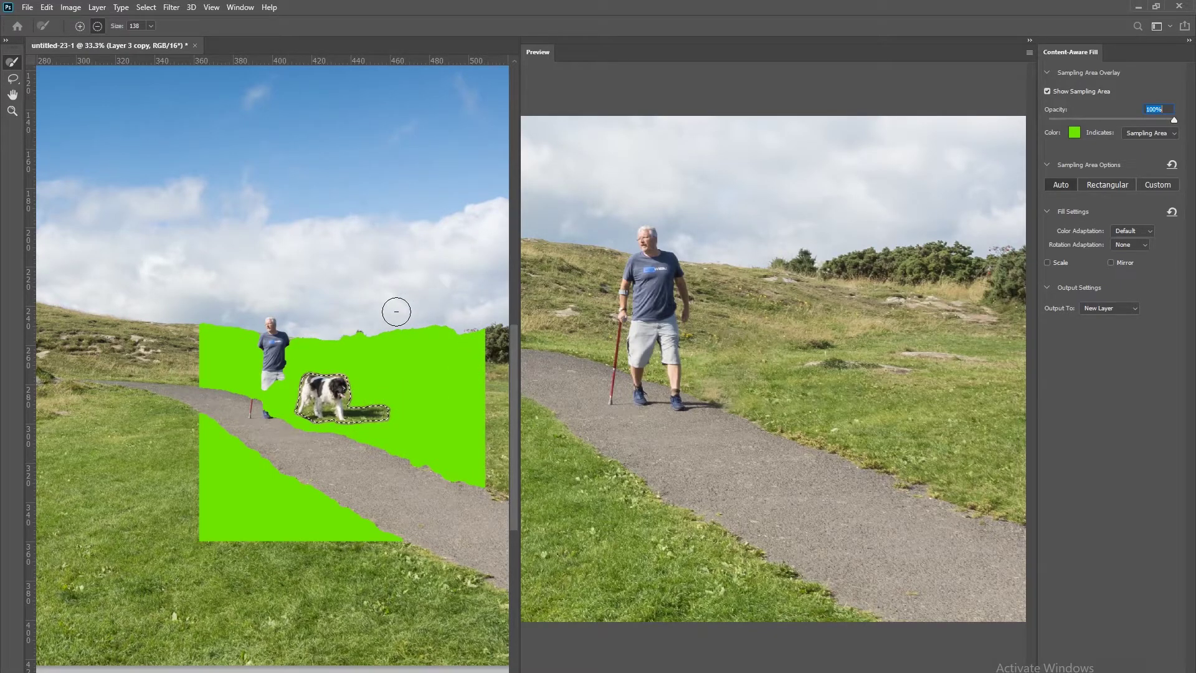
mouse_move(486, 340)
left_mouse_down()
mouse_move(456, 338)
mouse_move(477, 342)
mouse_move(410, 325)
mouse_move(469, 349)
mouse_move(330, 329)
mouse_move(491, 362)
mouse_move(433, 346)
left_mouse_up()
mouse_move(255, 340)
left_mouse_down()
mouse_move(217, 354)
mouse_move(187, 339)
mouse_move(268, 375)
mouse_move(259, 412)
mouse_move(193, 359)
mouse_move(210, 463)
mouse_move(230, 453)
mouse_move(196, 419)
mouse_move(274, 477)
mouse_move(260, 480)
mouse_move(386, 541)
mouse_move(322, 499)
mouse_move(372, 573)
mouse_move(338, 542)
mouse_move(181, 491)
mouse_move(257, 510)
mouse_move(191, 481)
mouse_move(272, 529)
mouse_move(222, 548)
mouse_move(280, 543)
mouse_move(231, 531)
left_mouse_up()
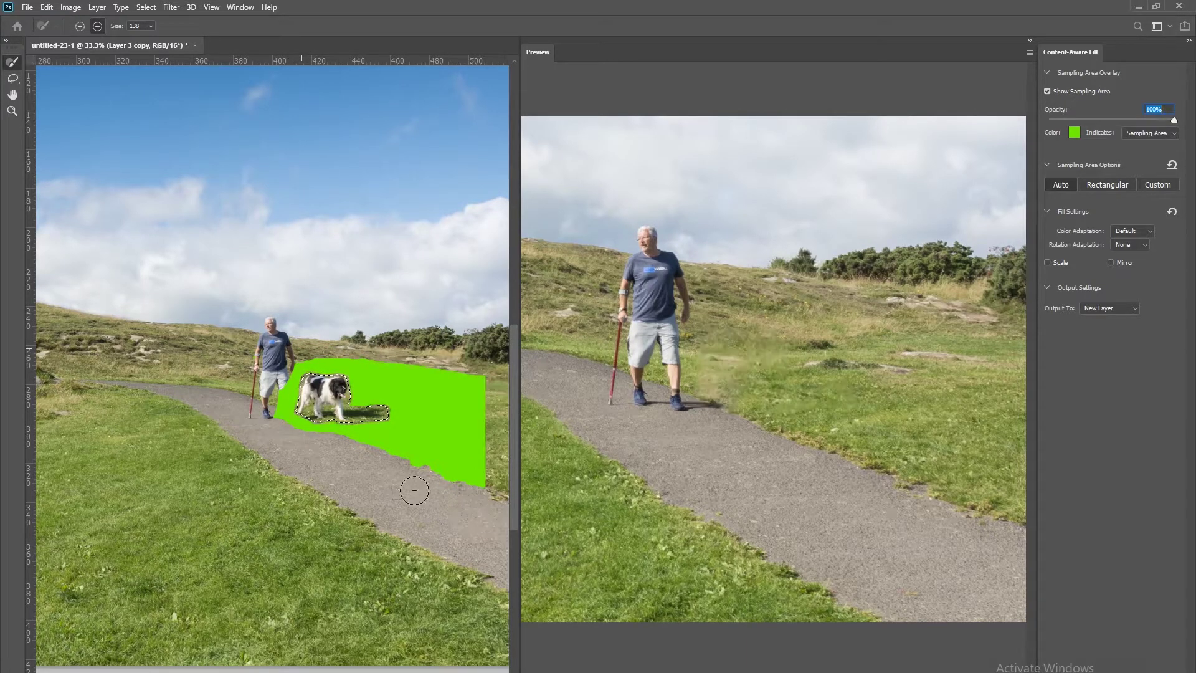
mouse_move(409, 472)
left_mouse_down()
mouse_move(440, 473)
mouse_move(477, 444)
mouse_move(452, 464)
mouse_move(468, 438)
mouse_move(452, 464)
mouse_move(470, 419)
mouse_move(473, 444)
mouse_move(464, 374)
left_mouse_up()
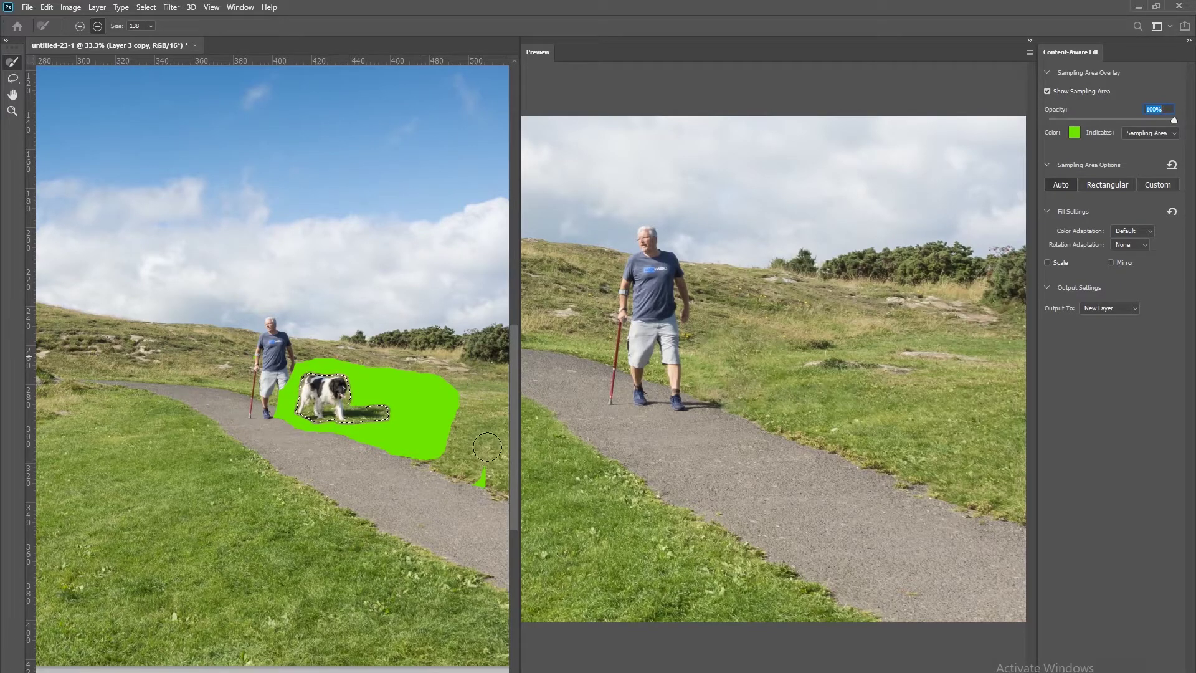
mouse_move(488, 479)
left_mouse_down()
mouse_move(451, 461)
mouse_move(400, 465)
left_mouse_up()
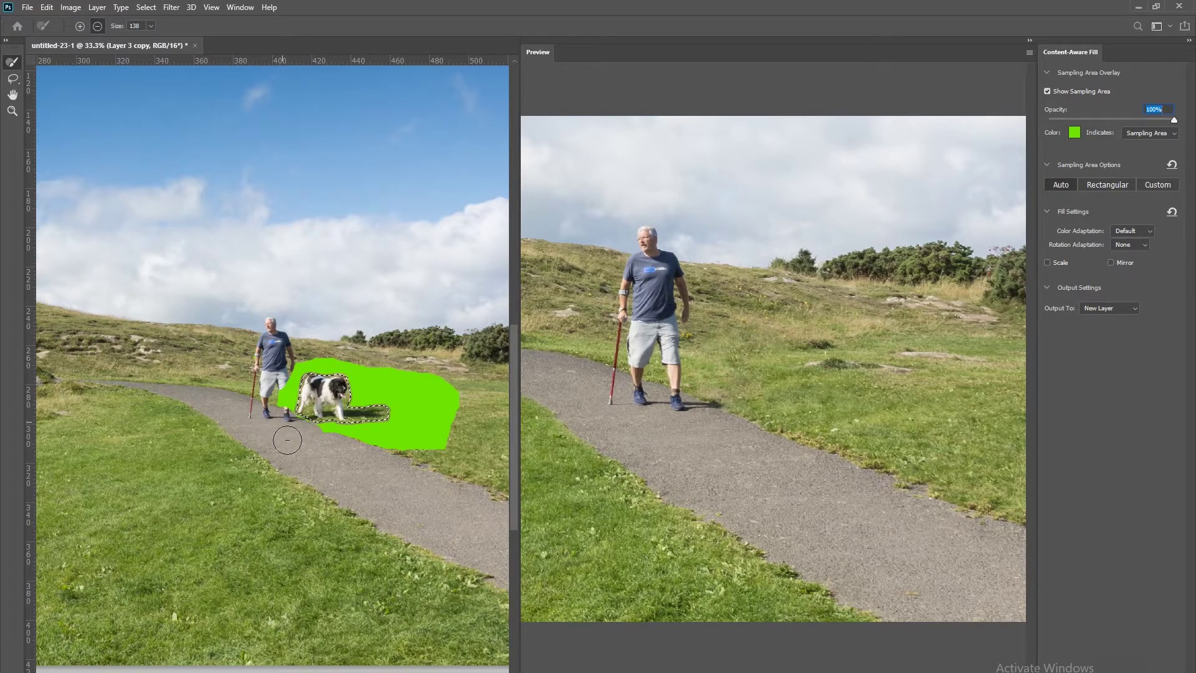
- Remove the walker's legs, his shadow and the path edge below the dog from the sampling area
left_click(12, 111)
left_click_drag(298, 409, 341, 446)
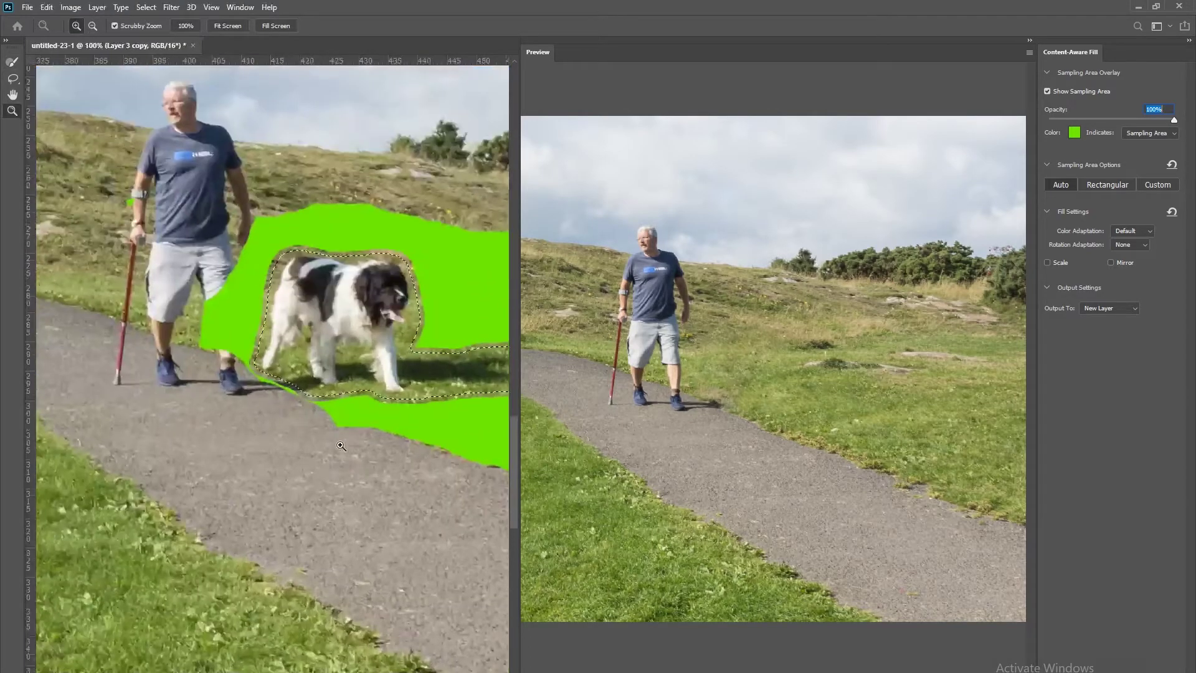
left_click(11, 62)
mouse_move(268, 422)
left_mouse_down()
mouse_move(240, 422)
mouse_move(235, 374)
mouse_move(196, 376)
mouse_move(209, 402)
mouse_move(180, 352)
mouse_move(223, 305)
mouse_move(190, 298)
mouse_move(211, 280)
mouse_move(211, 237)
left_mouse_up()
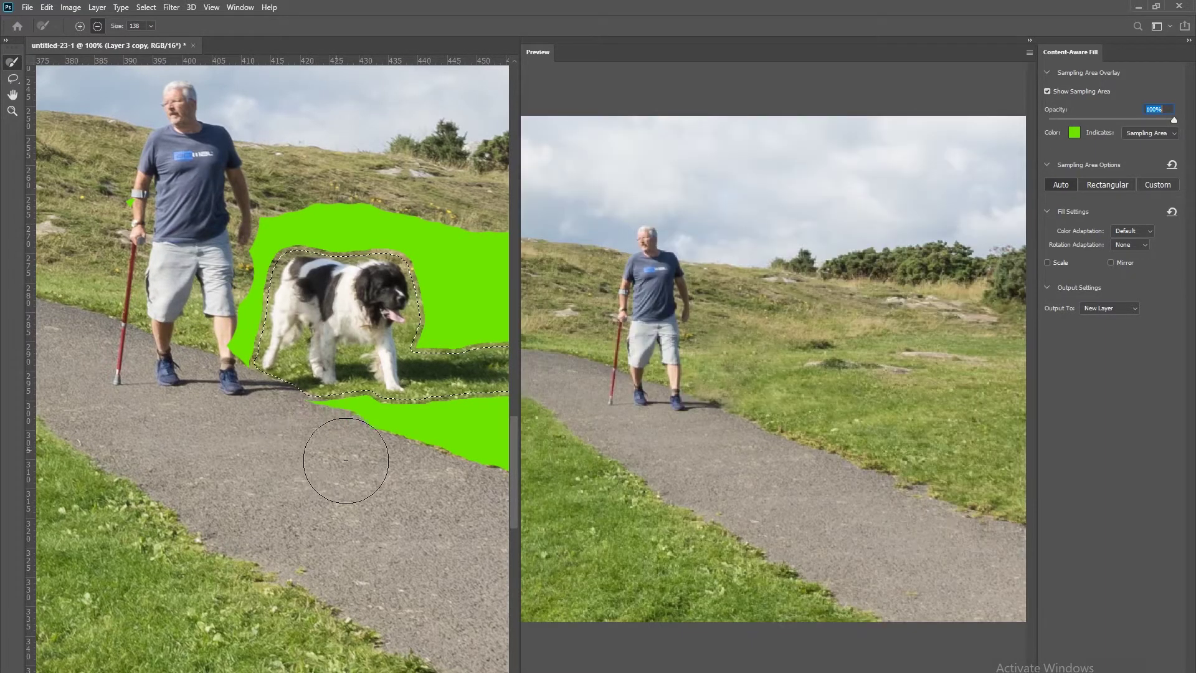
left_click_drag(355, 489, 299, 471)
mouse_move(261, 423)
left_mouse_down()
mouse_move(470, 502)
mouse_move(327, 465)
left_mouse_up()
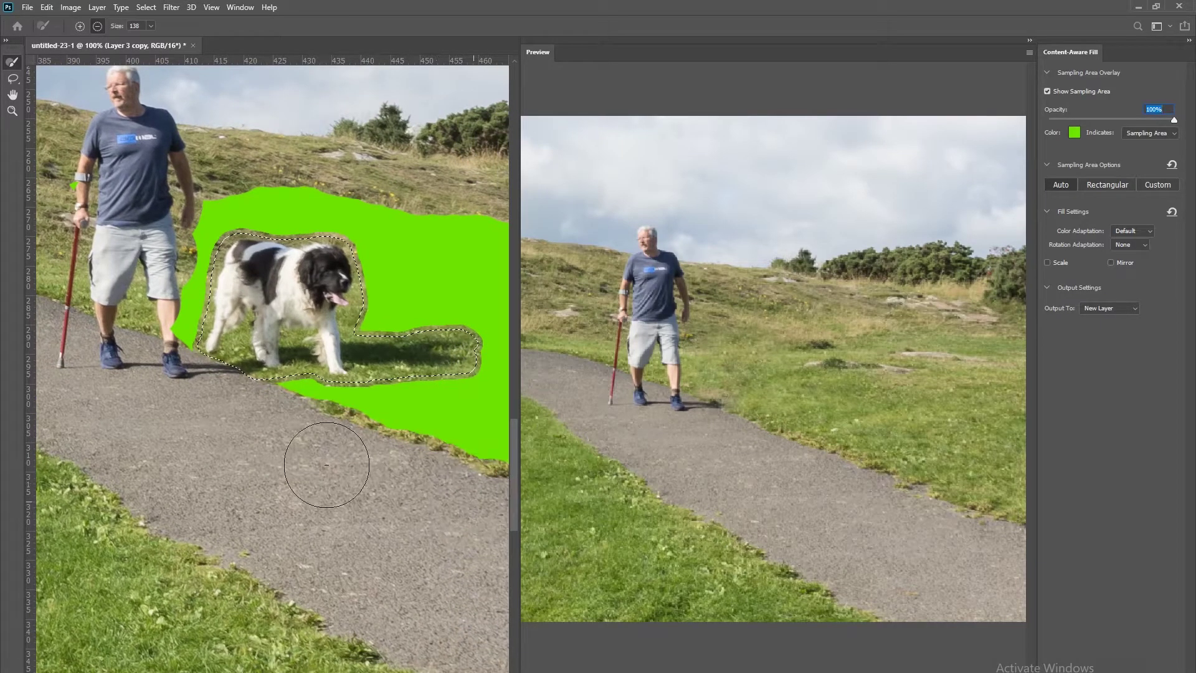
- Add the grassy path edge back to the sampling area with a size 30 brush, apply the fill to a new layer and deselect
left_click(81, 26)
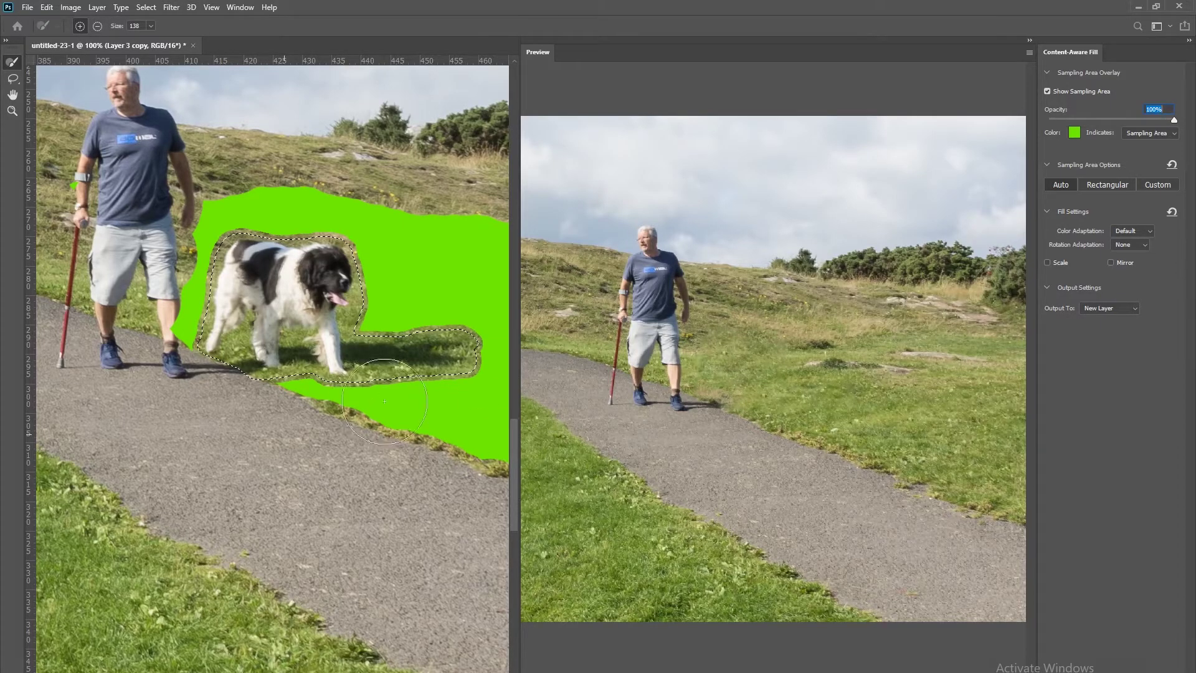
key("bracketleft")
key("bracketleft")
key("bracketleft")
key("bracketleft")
key("bracketleft")
key("bracketleft")
key("bracketleft")
key("bracketleft")
key("bracketleft")
key("bracketleft")
key("bracketleft")
mouse_move(342, 408)
left_mouse_down()
mouse_move(367, 420)
mouse_move(332, 398)
mouse_move(498, 462)
left_mouse_up()
key("ctrl+minus")
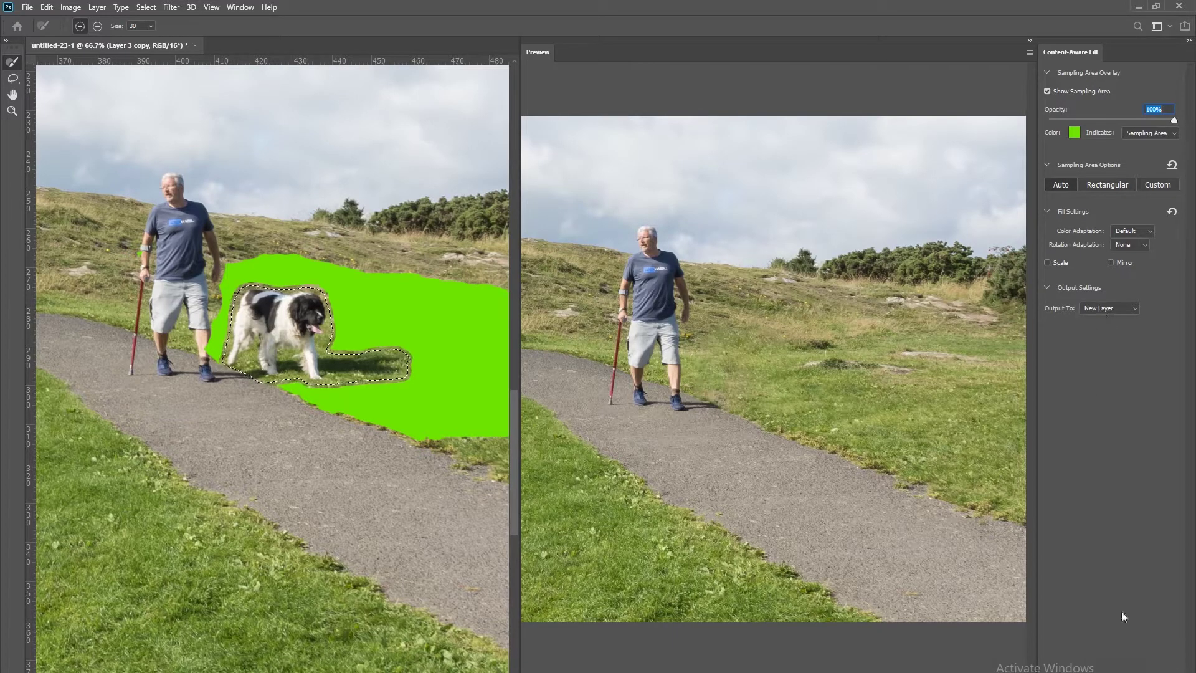
key("Return")
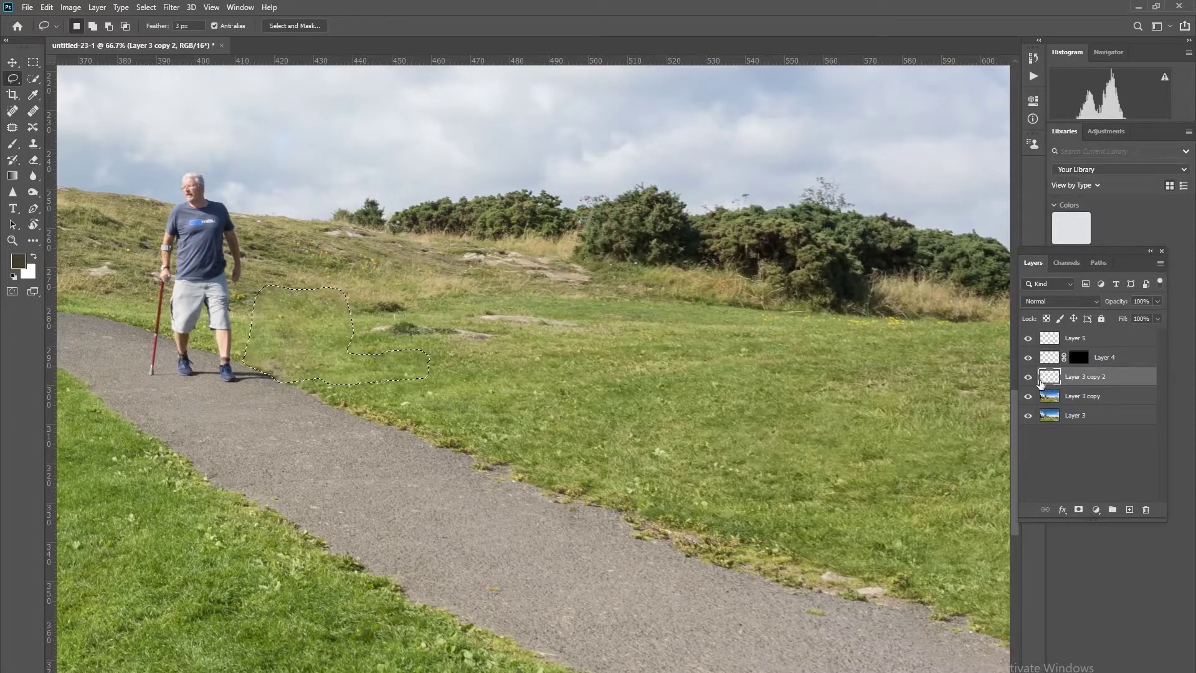
key("ctrl+d")
- Compare the spot where the dog stood before and after by toggling the visibility of Layer 3 copy 2
left_click_drag(449, 420, 501, 511)
key("ctrl+plus")
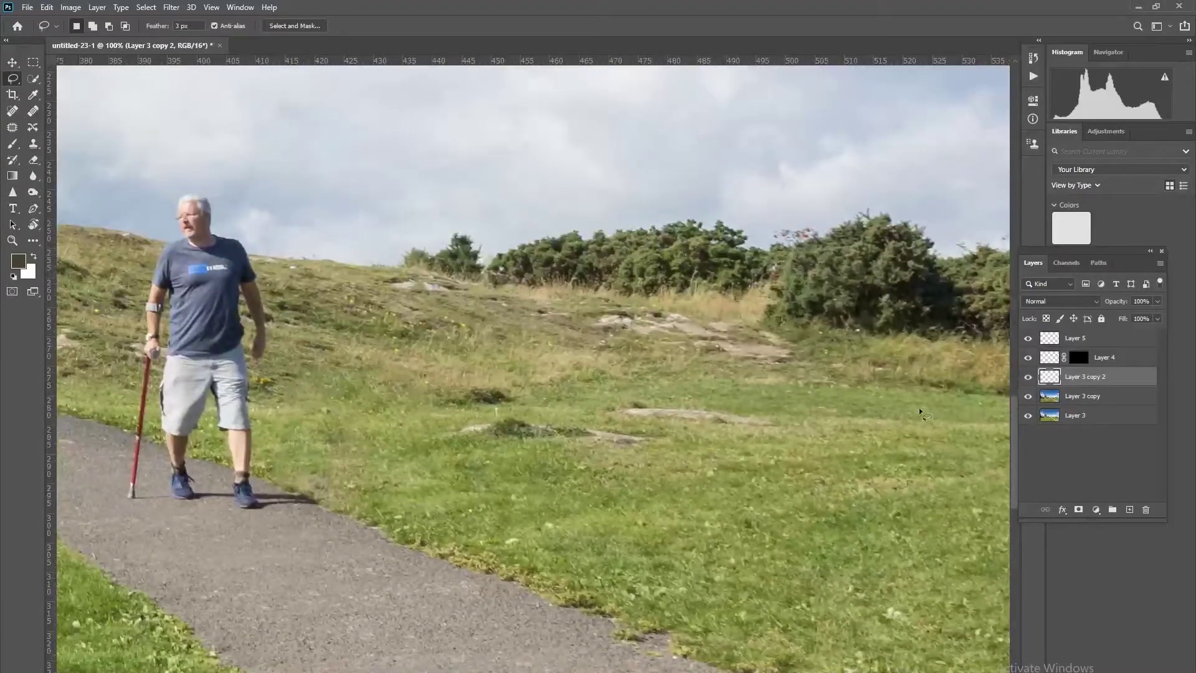
left_click(1028, 377)
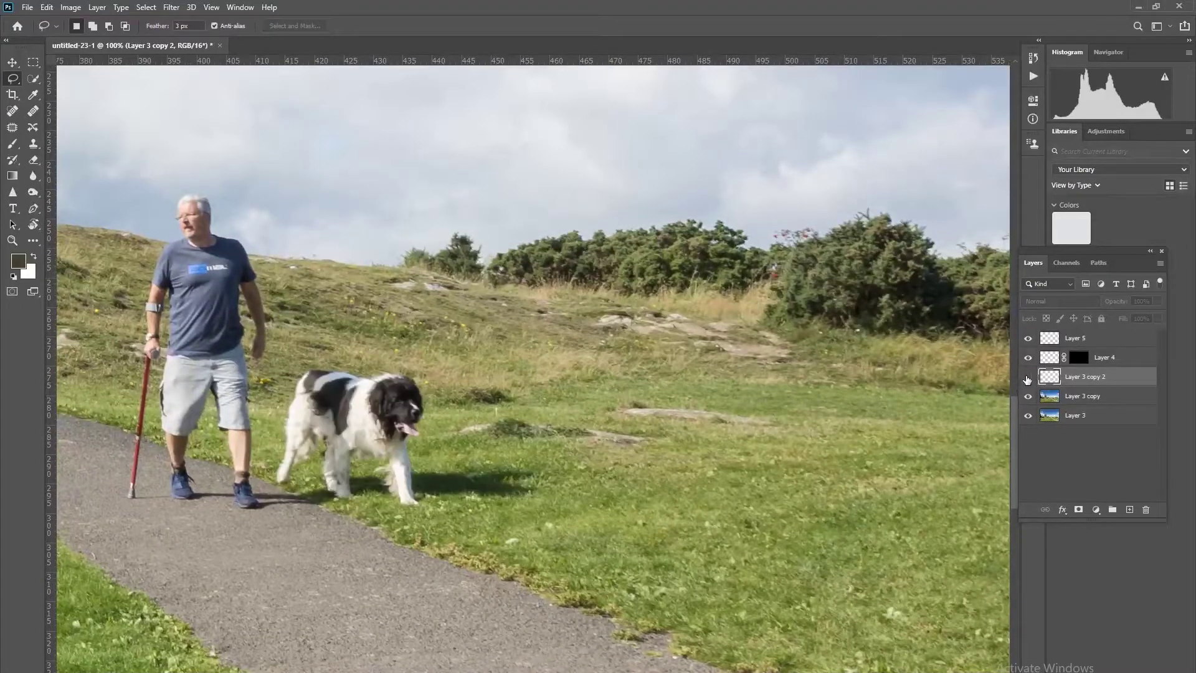
left_click(1028, 377)
left_click(1028, 377)
left_click(1028, 376)
left_click(1028, 377)
left_click(1028, 377)
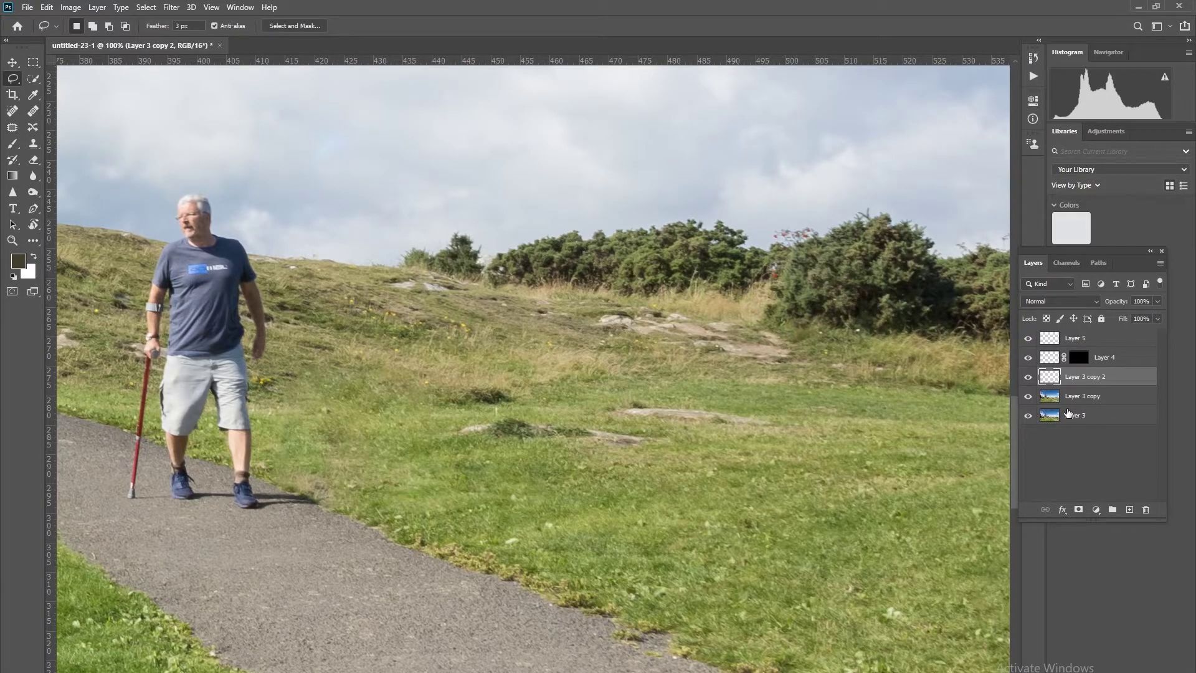
- On a new layer above Layer 3 copy 2, clone clean grass over the smudged fill with a size 70 Clone Stamp
key("ctrl+shift+n")
key("Return")
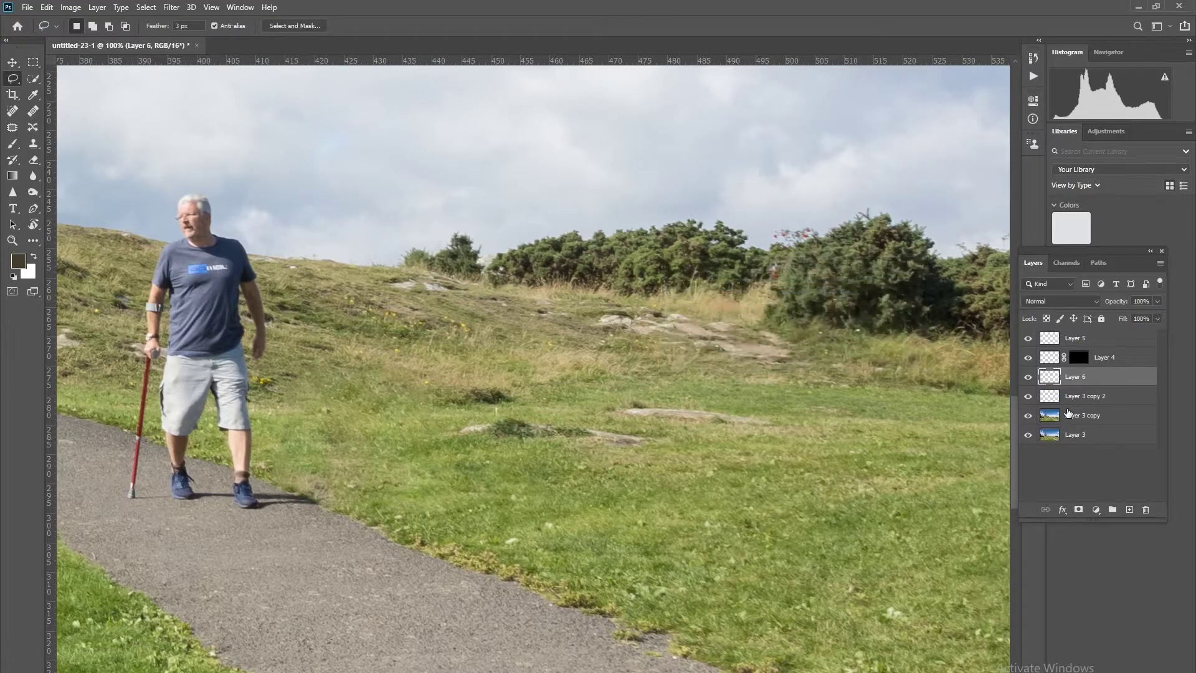
scroll(559, 433, "up", 3)
scroll(592, 449, "left", 6)
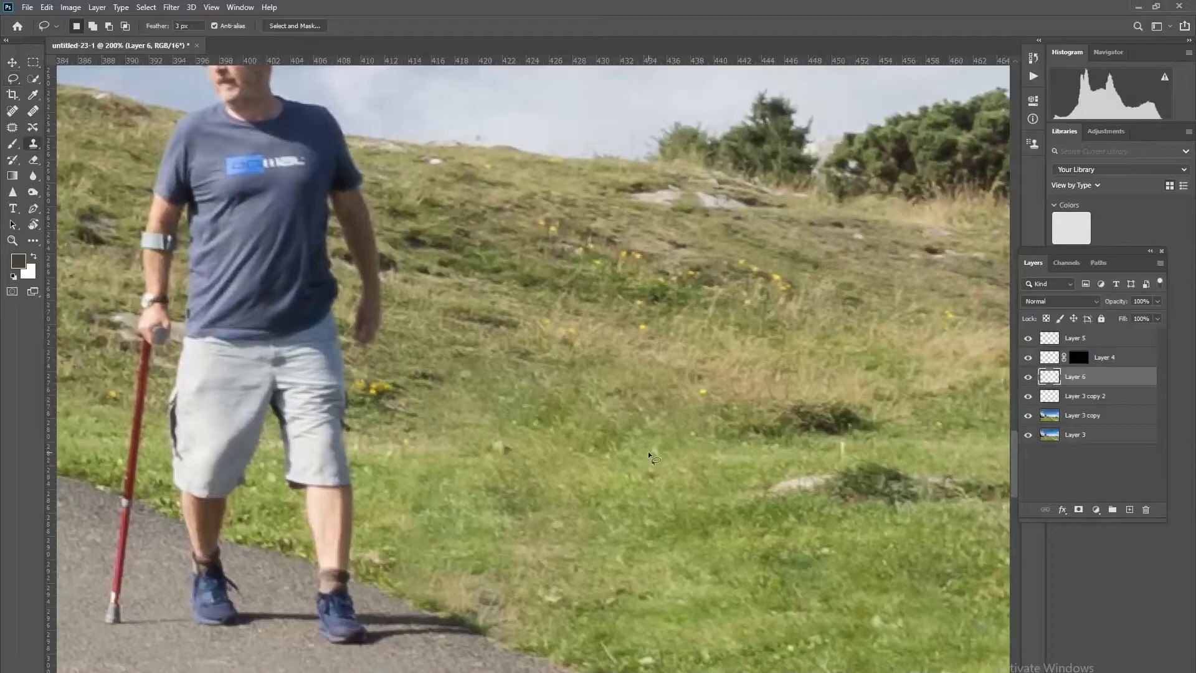
key("s")
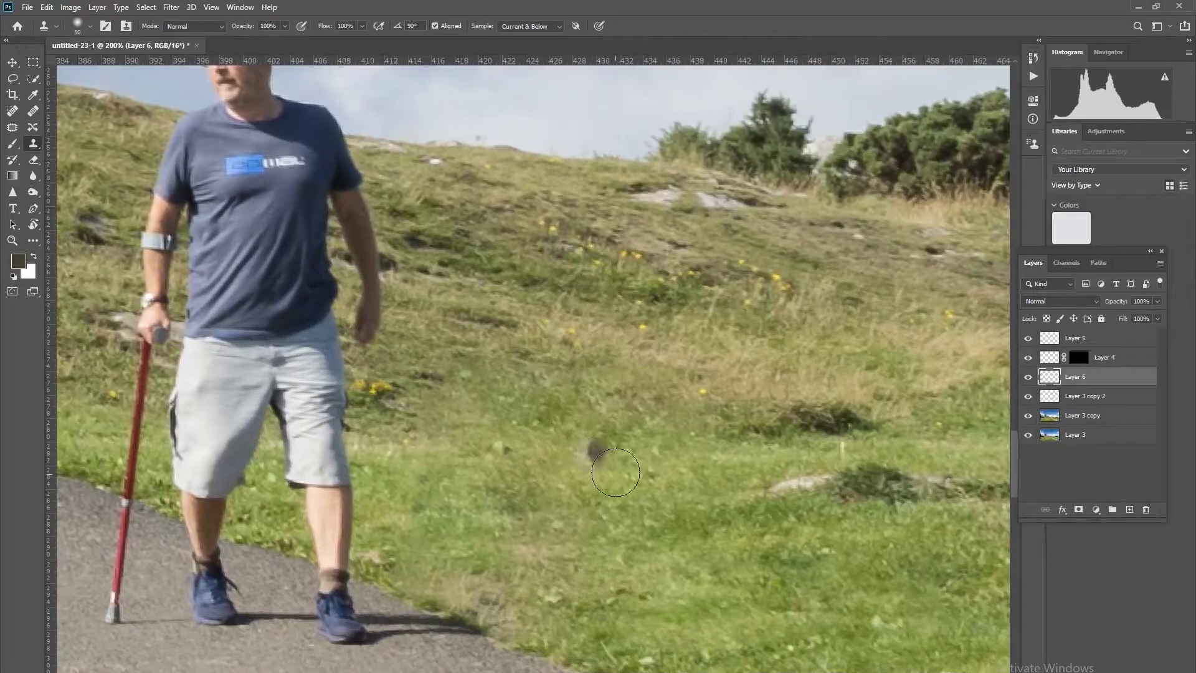
key("bracketright")
key("bracketright")
key("bracketright")
key("bracketright")
key("bracketright")
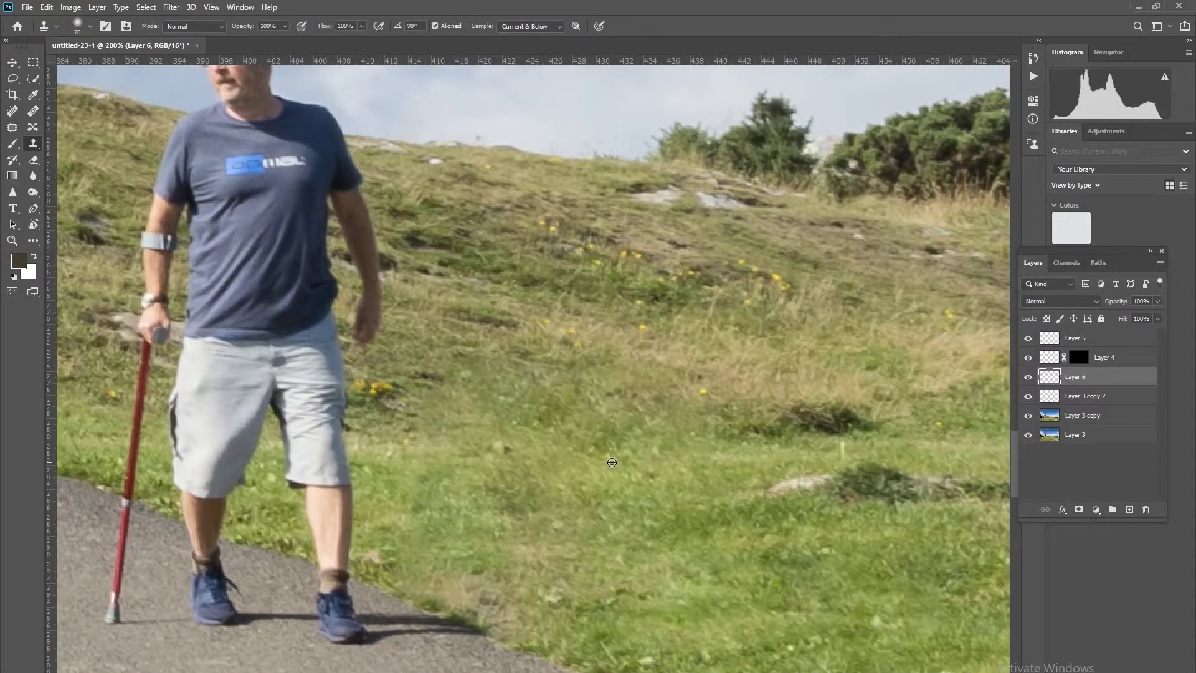
left_click(719, 517, "alt")
mouse_move(646, 535)
left_mouse_down()
mouse_move(621, 536)
mouse_move(648, 613)
mouse_move(642, 601)
left_mouse_up()
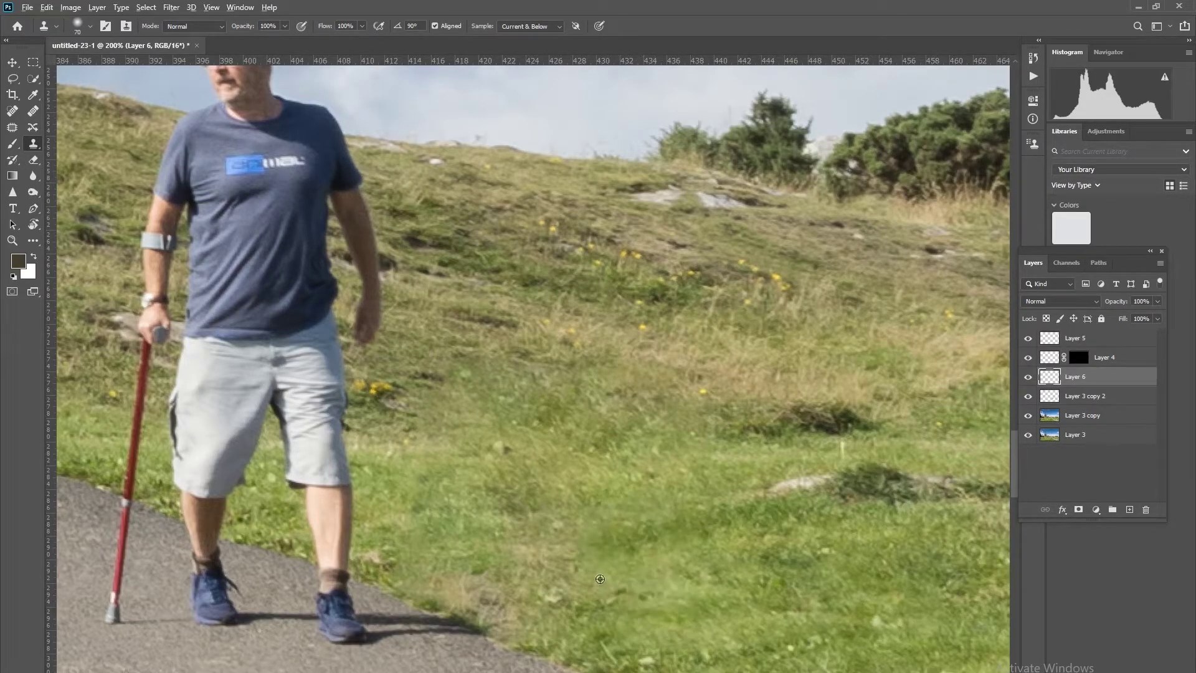
- Clone more grass over the remaining blotchy patches between the walker and the path edge
left_click(467, 526, "alt")
mouse_move(526, 543)
left_mouse_down()
mouse_move(541, 548)
mouse_move(501, 509)
mouse_move(569, 498)
mouse_move(563, 548)
mouse_move(588, 517)
mouse_move(626, 588)
mouse_move(602, 564)
mouse_move(611, 633)
left_mouse_up()
mouse_move(545, 594)
left_mouse_down()
mouse_move(527, 601)
mouse_move(464, 576)
mouse_move(624, 615)
mouse_move(560, 594)
mouse_move(567, 585)
mouse_move(541, 573)
mouse_move(681, 520)
left_mouse_up()
key("ctrl+minus")
key("ctrl+minus")
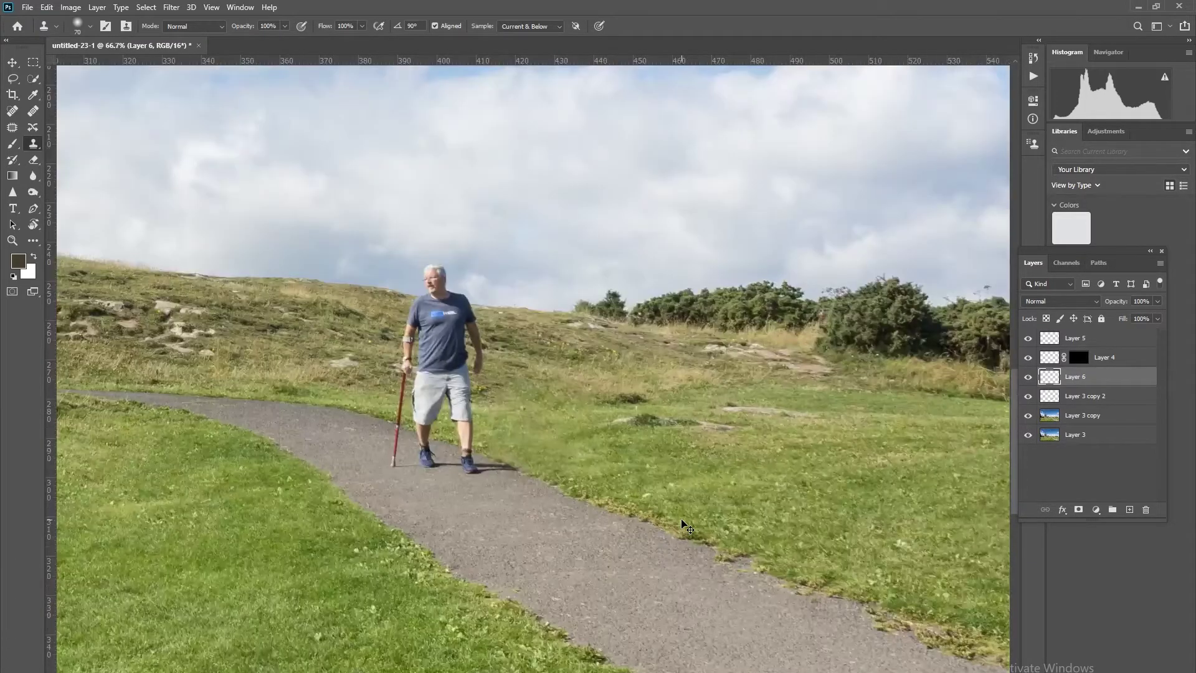
key("ctrl+plus")
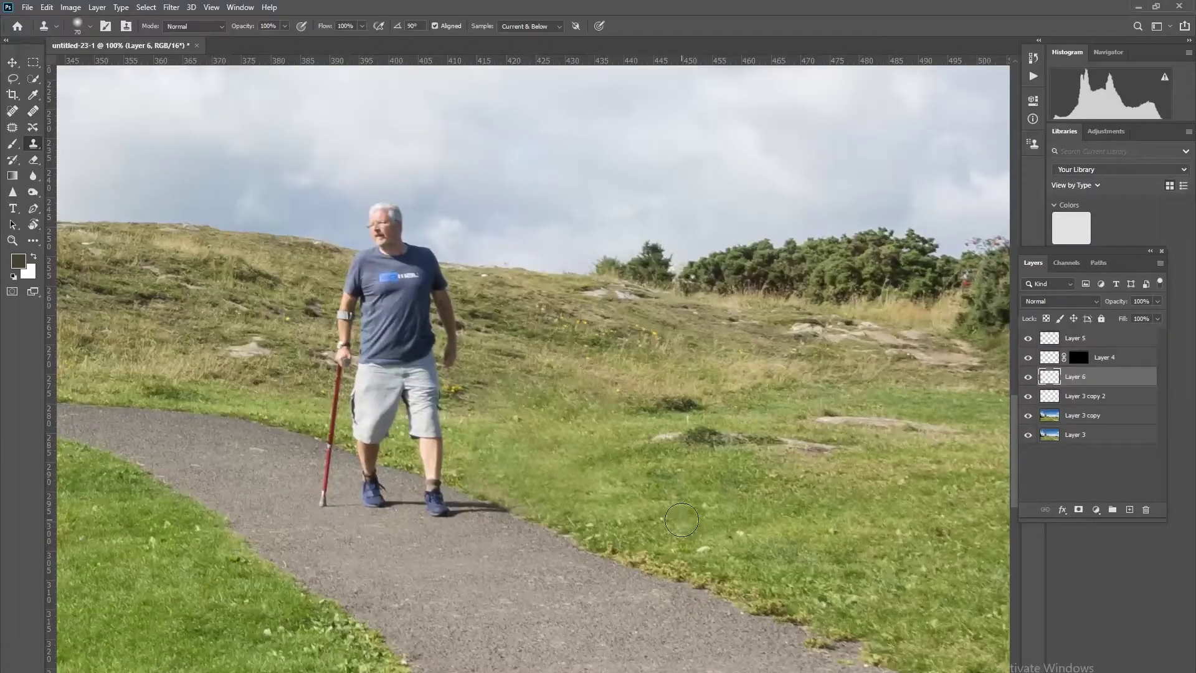
- On Layer 3 copy, trace the path's grass edge with the Pen tool from beside the cane past the walker's legs and shadow
left_click(1065, 338)
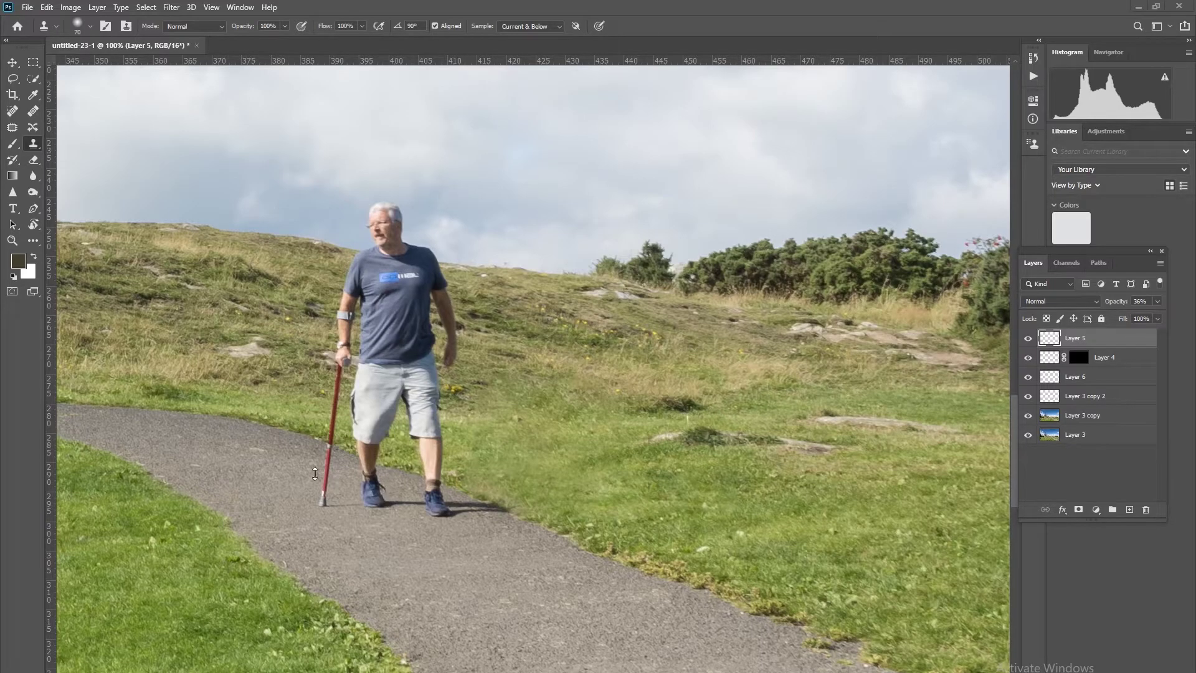
left_click(1080, 418)
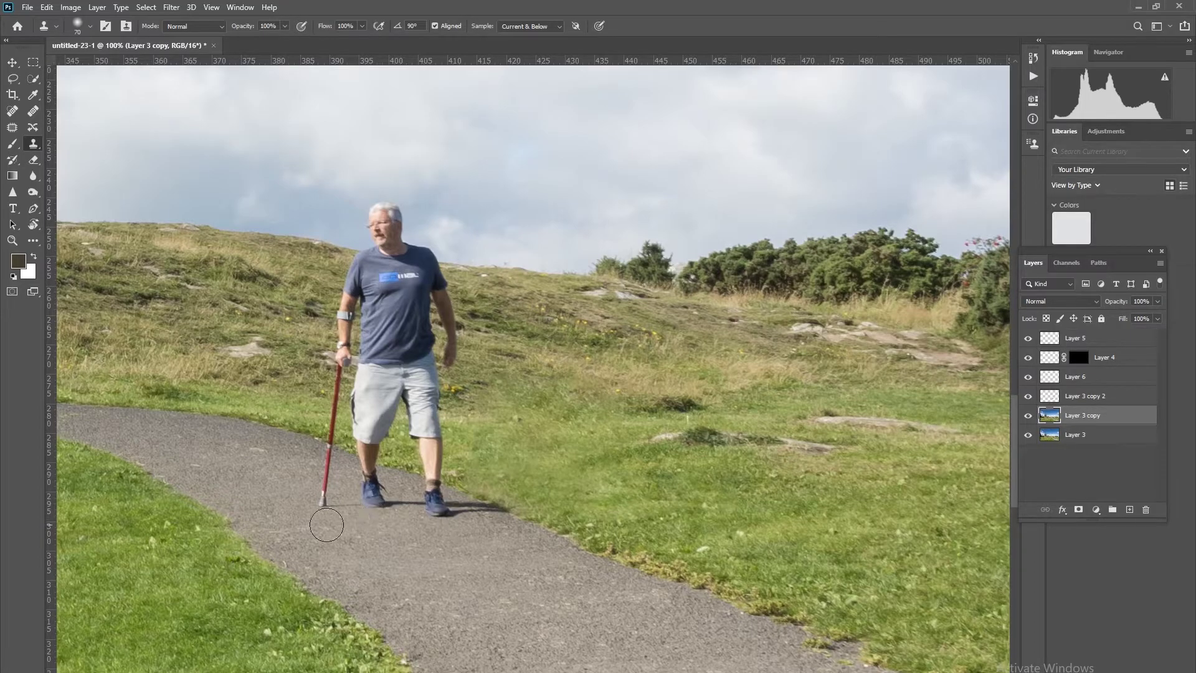
key("ctrl+plus")
key("ctrl+plus")
mouse_move(266, 523)
left_mouse_down()
mouse_move(517, 436)
mouse_move(629, 324)
left_mouse_up()
left_click_drag(648, 386, 636, 436)
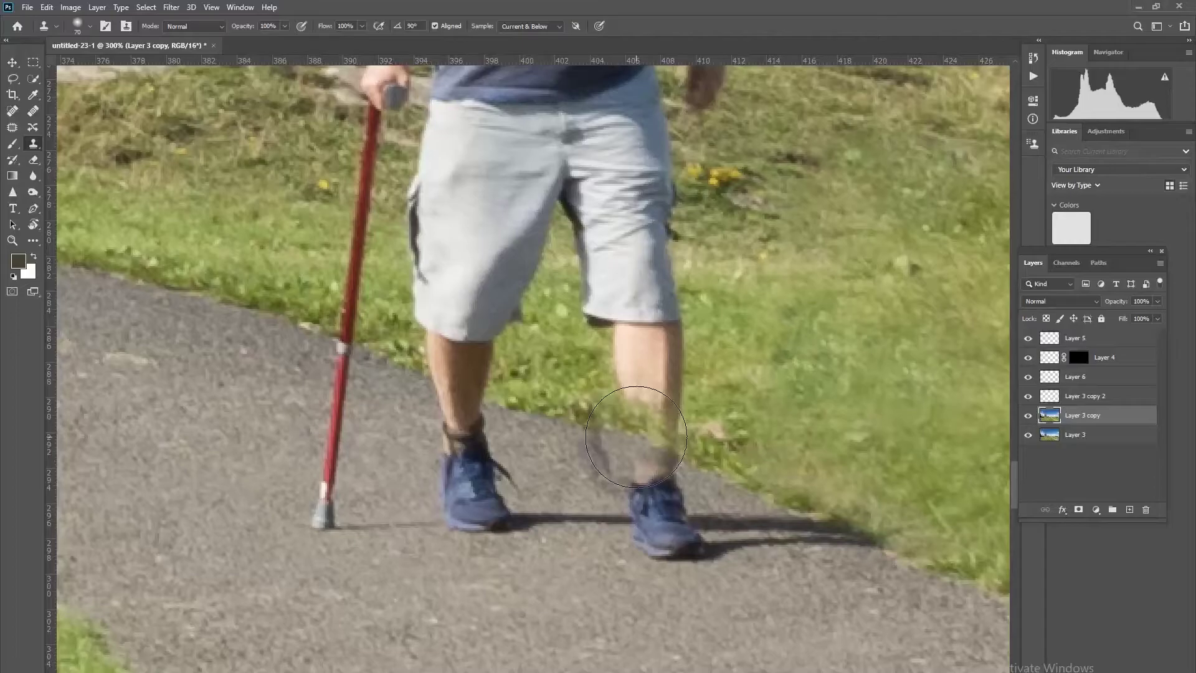
key("p")
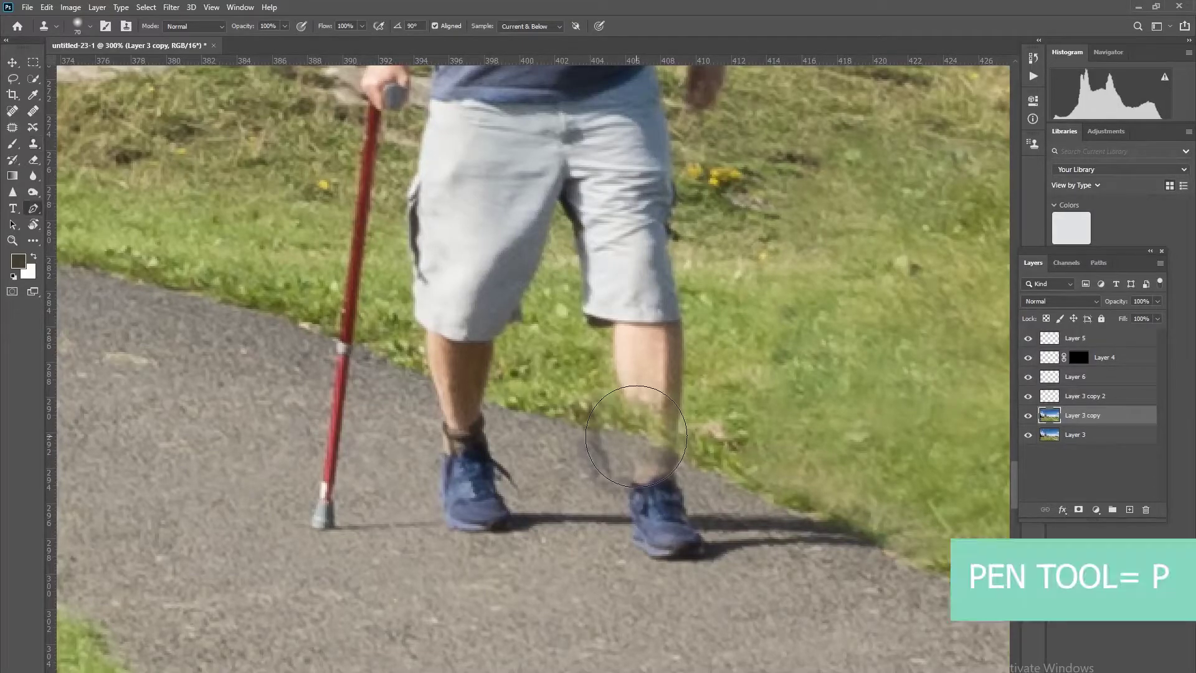
key("ctrl+z")
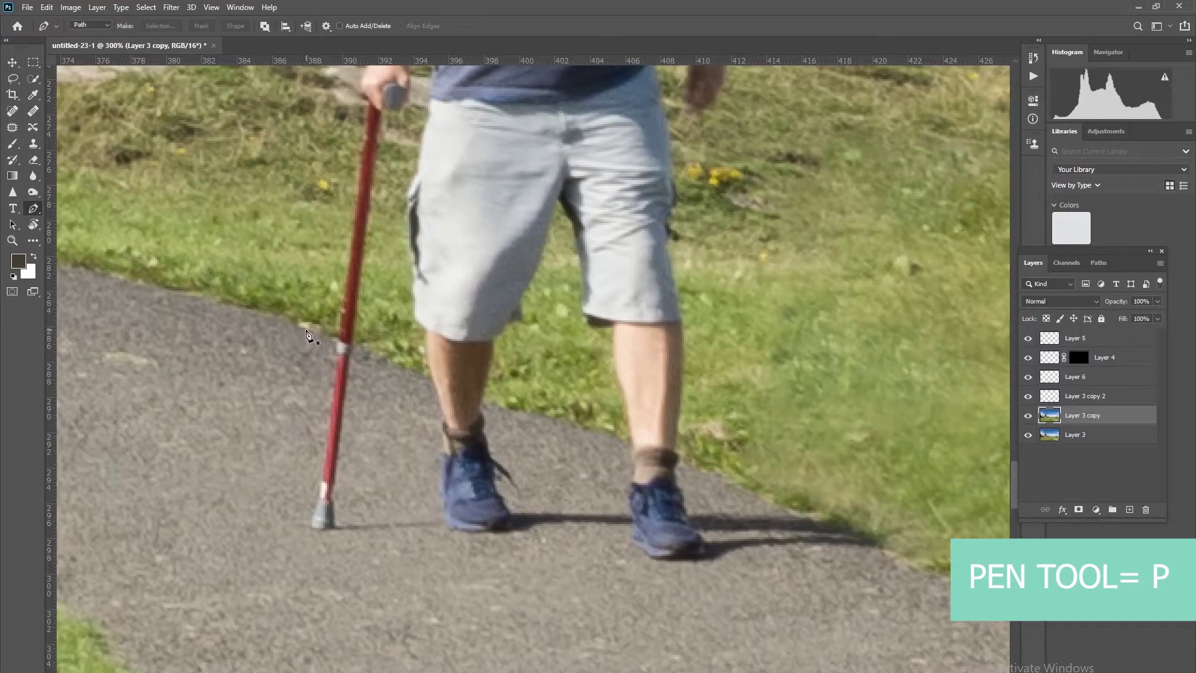
left_click(302, 329)
left_click(342, 346)
left_click(504, 408)
left_click(554, 421)
left_click(635, 443)
left_click(663, 456)
left_click(684, 464)
left_click(746, 492)
left_click(784, 503)
left_click(810, 516)
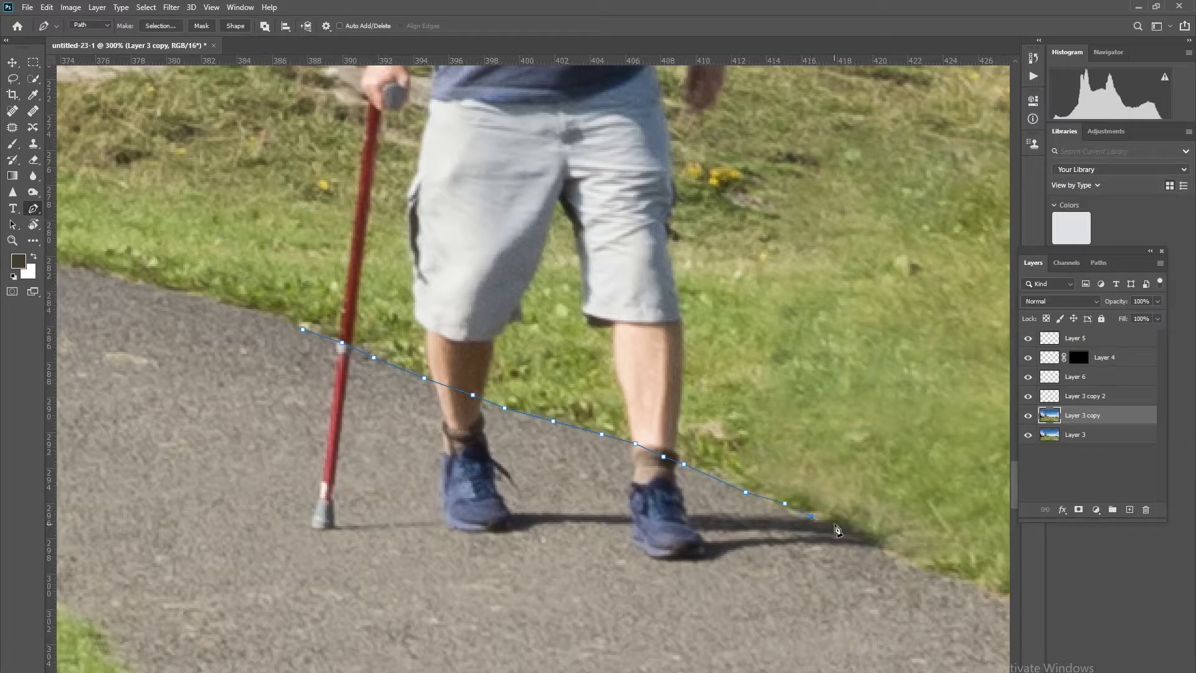
left_click(833, 526)
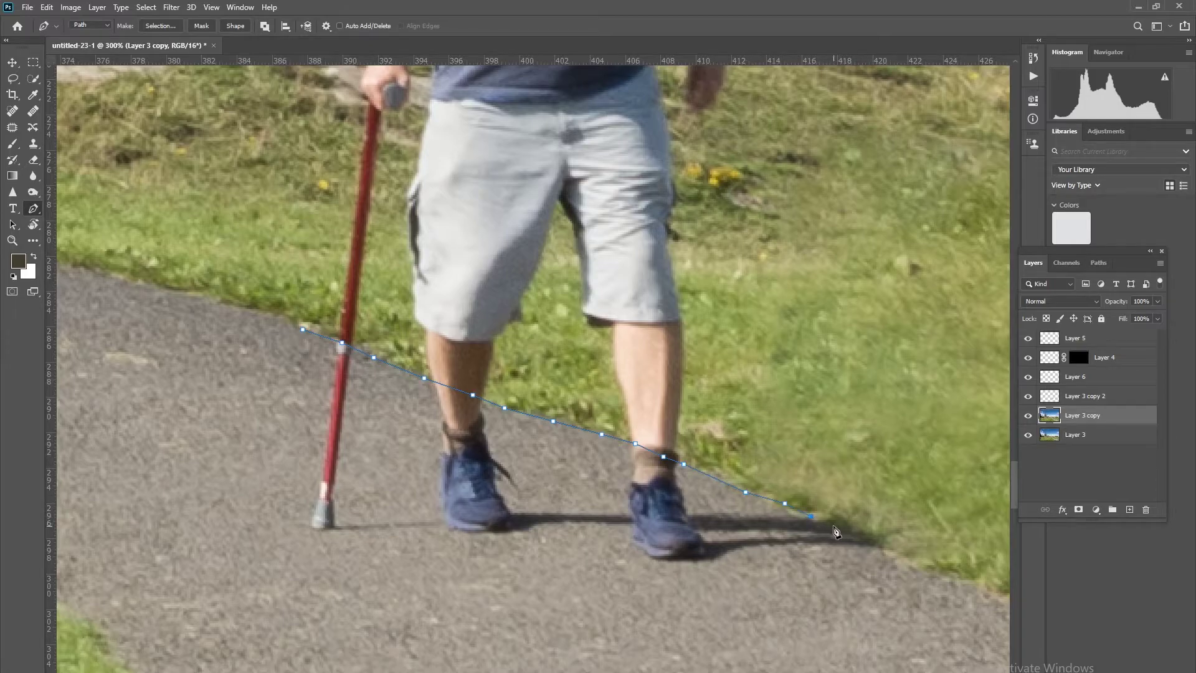
- Continue the pen path across the asphalt below the shadows, shoes and cane tip and back up to its starting point
left_click(888, 552)
left_click(833, 564)
left_click(764, 572)
left_click(679, 575)
left_click(595, 548)
left_click(529, 542)
left_click(470, 551)
left_click(342, 566)
left_click(281, 541)
left_click(297, 475)
left_click(302, 373)
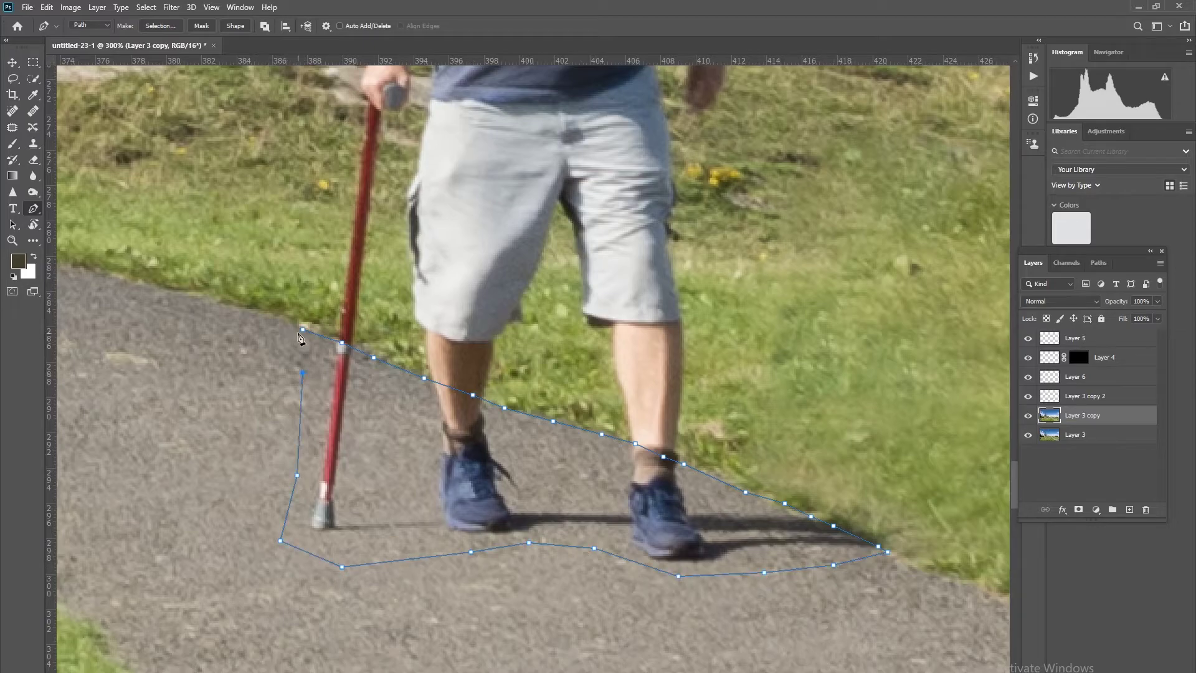
- Convert the pen path to a new selection with a 0-pixel feather and add a new layer above Layer 3 copy
right_click(435, 427)
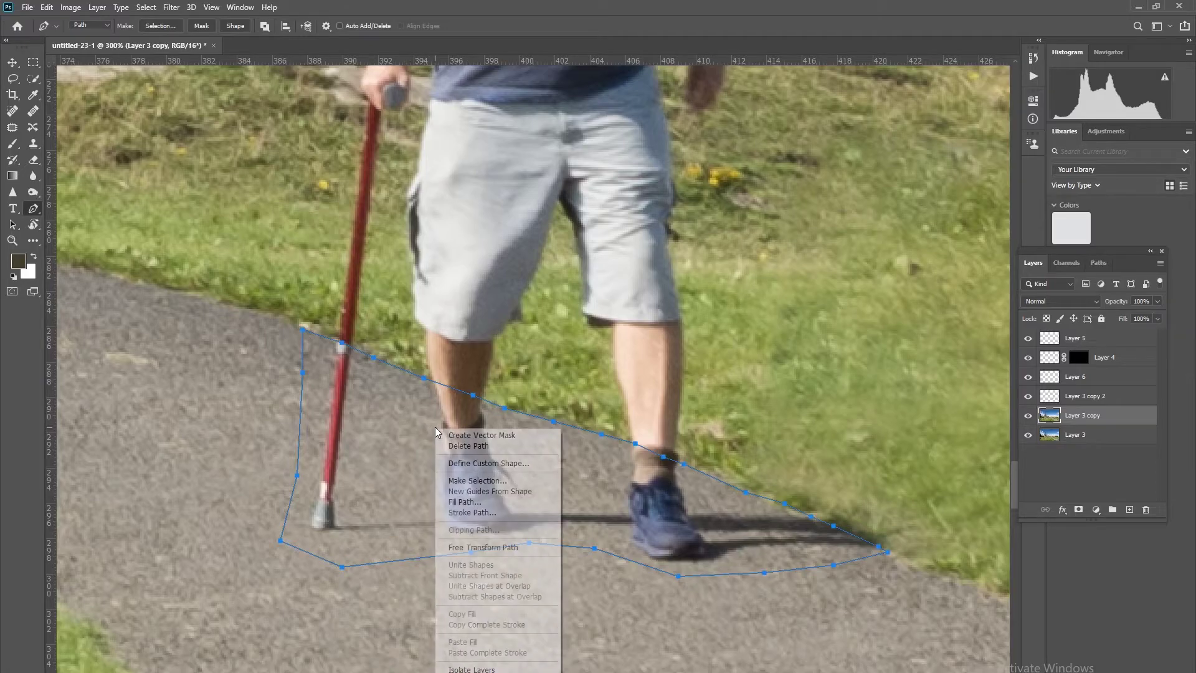
left_click(486, 480)
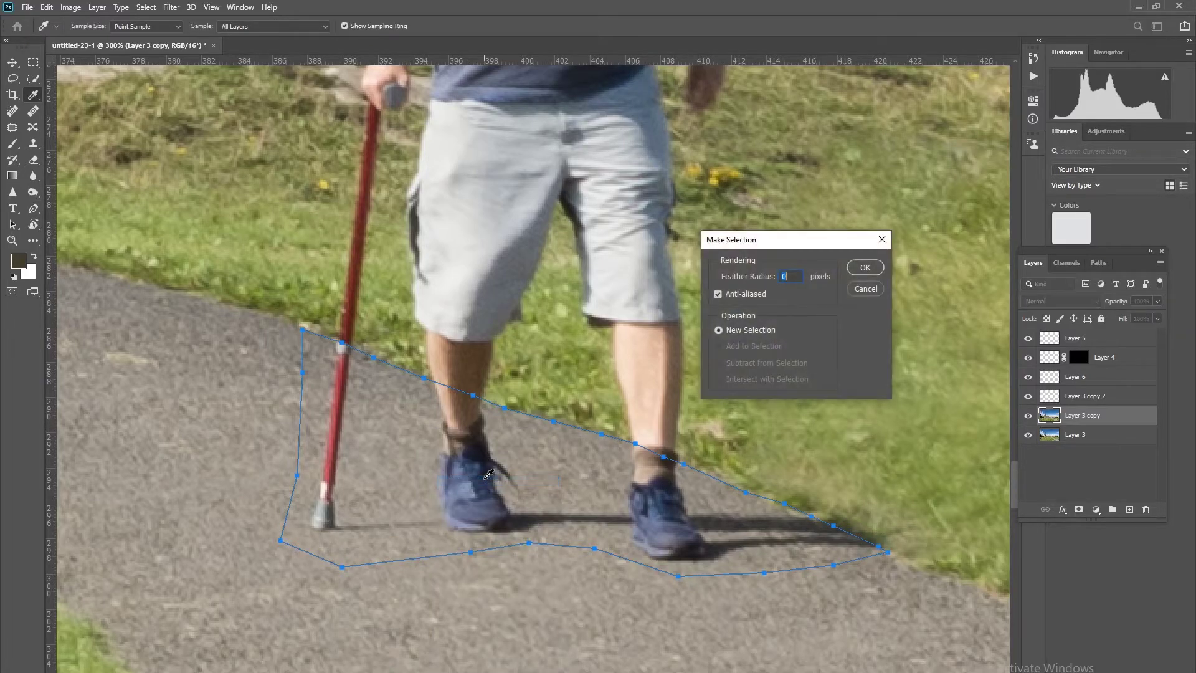
left_click(865, 268)
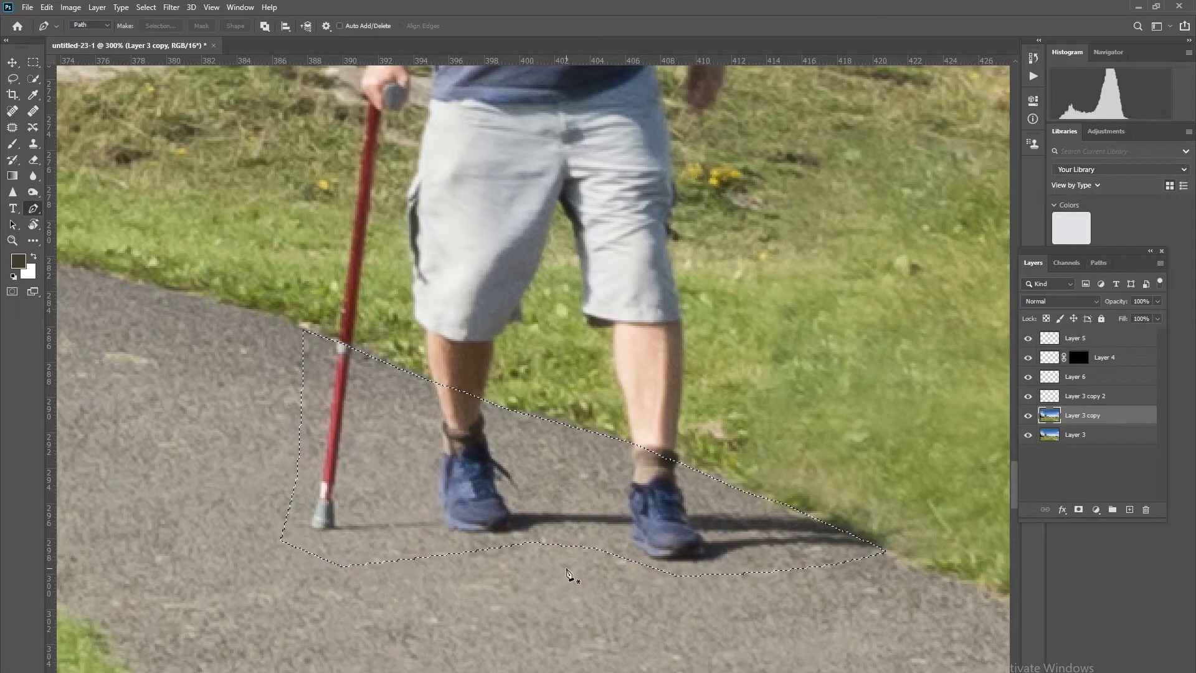
key("ctrl+shift+n")
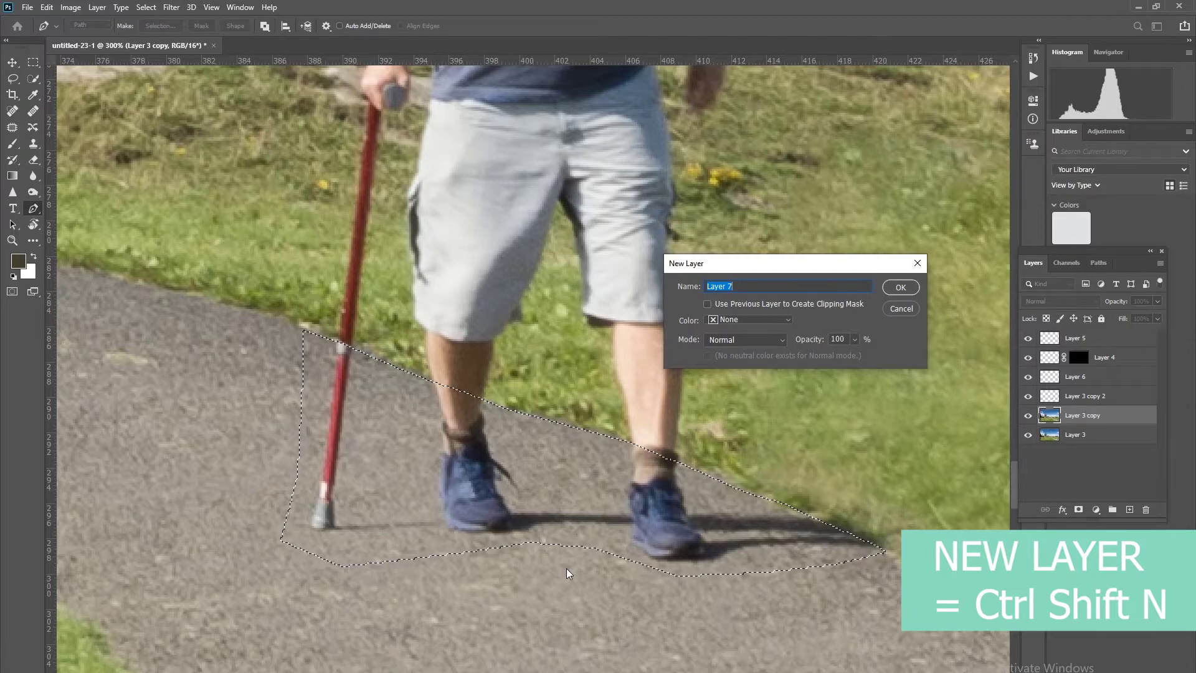
key("Return")
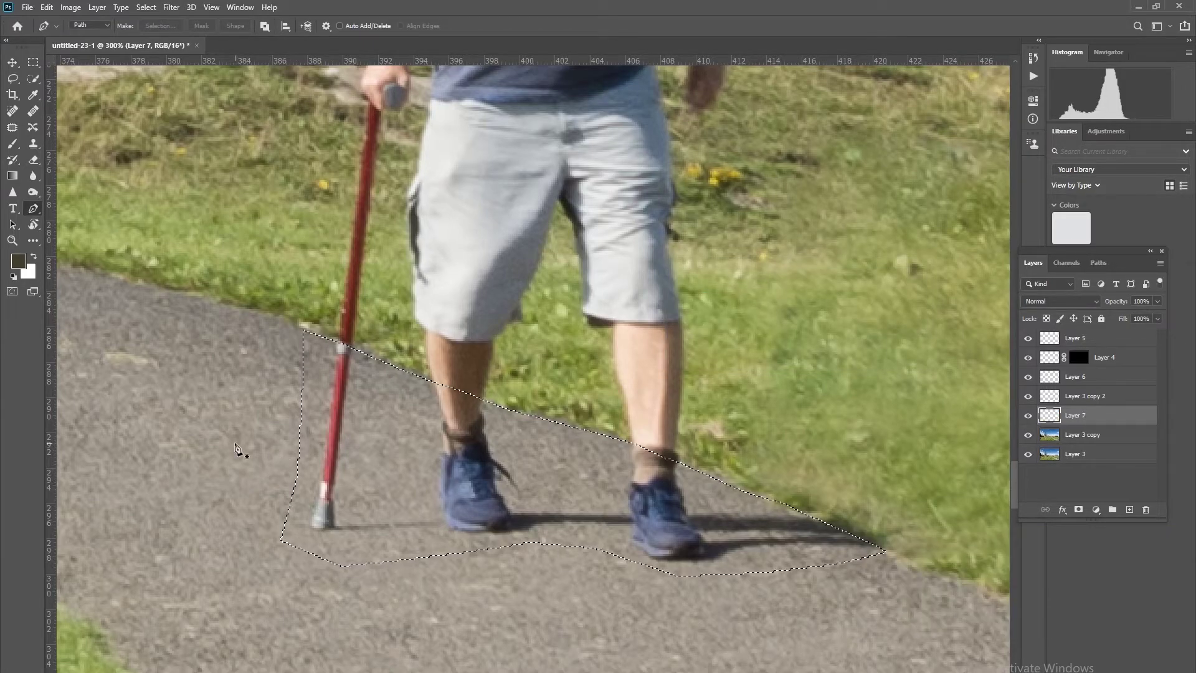
- On Layer 7, clone path asphalt over the lower part of the cane inside the selection with a 50-pixel Clone Stamp brush
key("s")
key("bracketleft")
key("bracketleft")
key("bracketleft")
key("bracketleft")
key("bracketright")
key("bracketright")
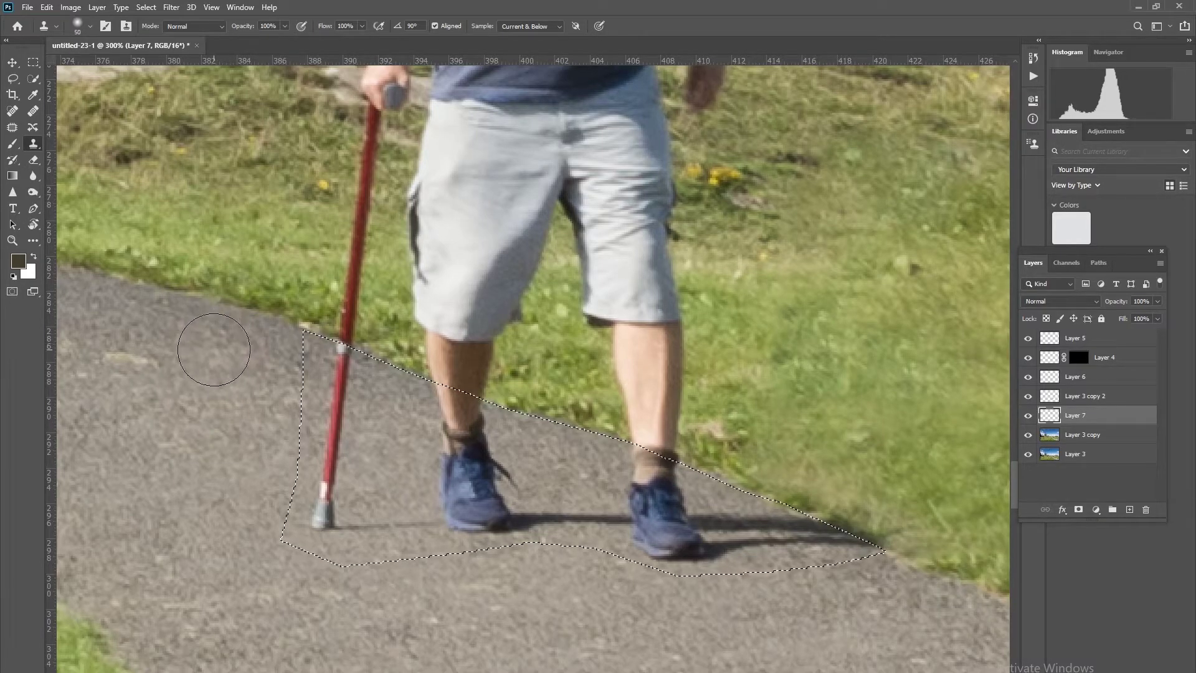
left_click(255, 358, "alt")
left_click(343, 374)
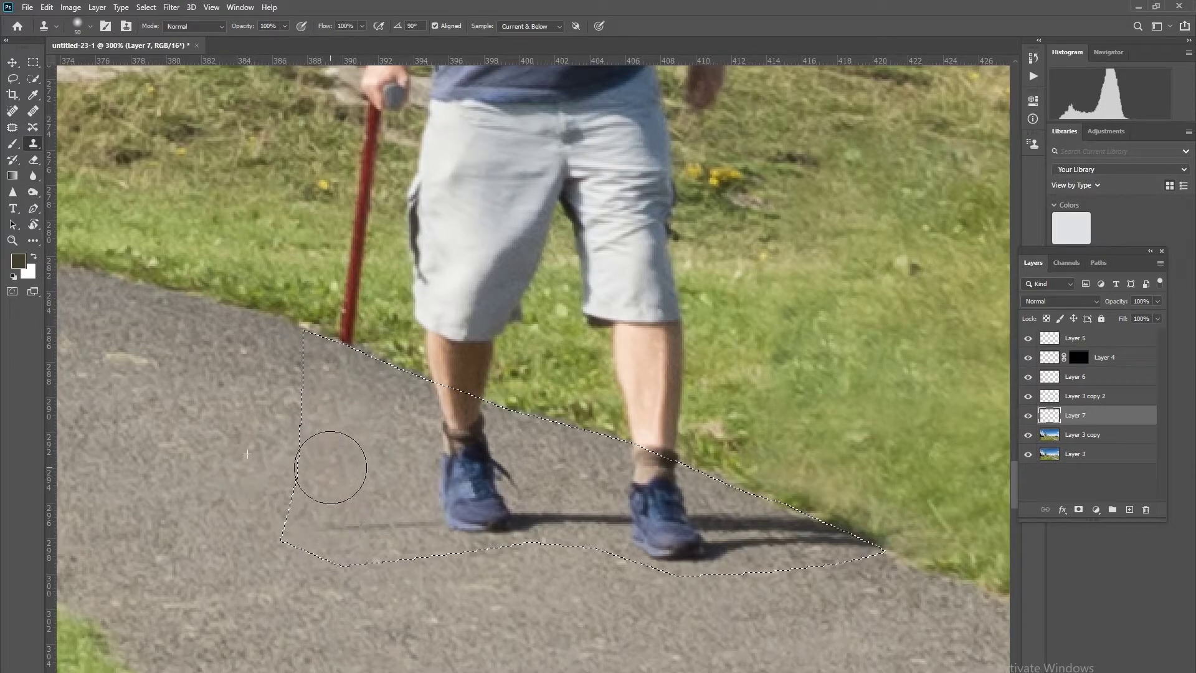
- Clone asphalt over the walker's shoe nearest the cane and the shadow stretching between both shoes
left_click(535, 481)
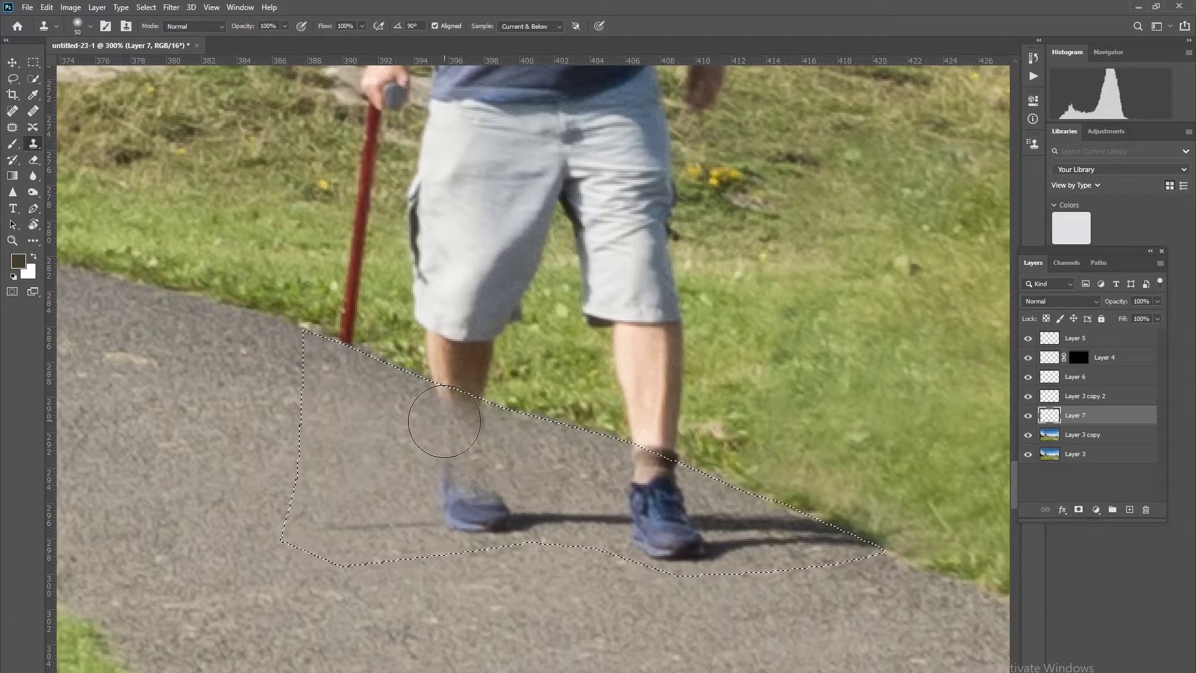
left_click(612, 486, "alt")
mouse_move(617, 492)
left_mouse_down()
mouse_move(648, 472)
mouse_move(627, 460)
mouse_move(641, 507)
left_mouse_up()
key("ctrl+z")
mouse_move(538, 488)
left_mouse_down()
mouse_move(515, 528)
mouse_move(461, 501)
left_mouse_up()
left_click(411, 571, "alt")
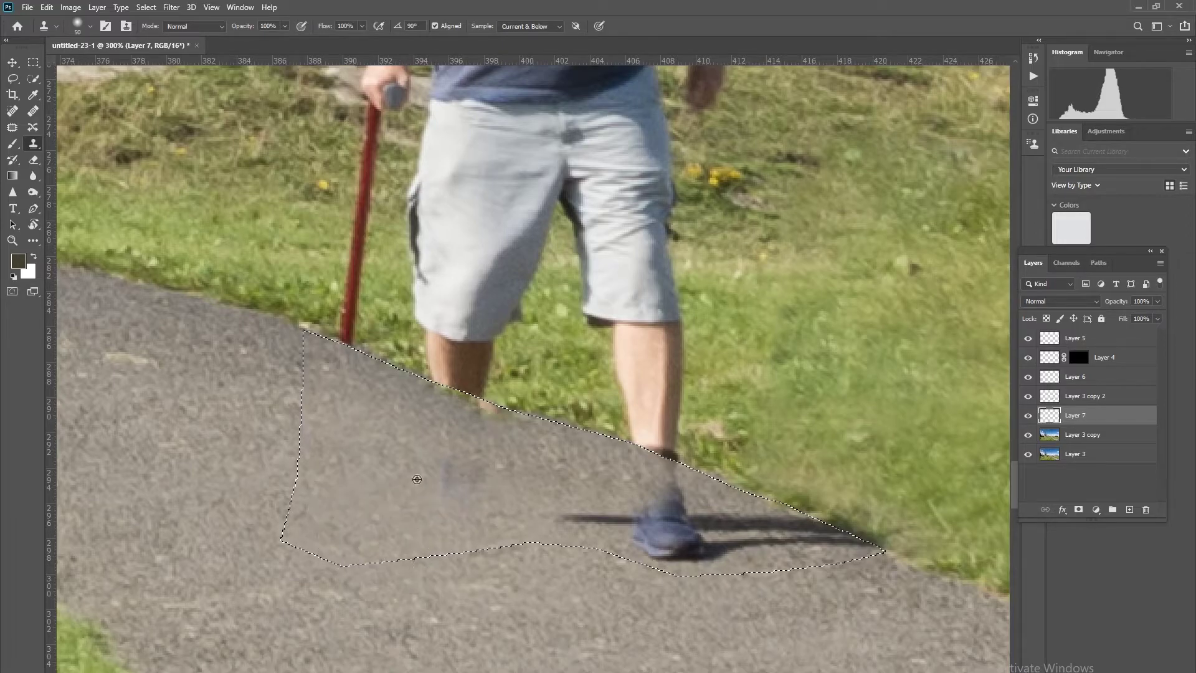
left_click_drag(430, 474, 483, 473)
mouse_move(583, 518)
left_mouse_down()
mouse_move(531, 538)
mouse_move(497, 513)
left_mouse_up()
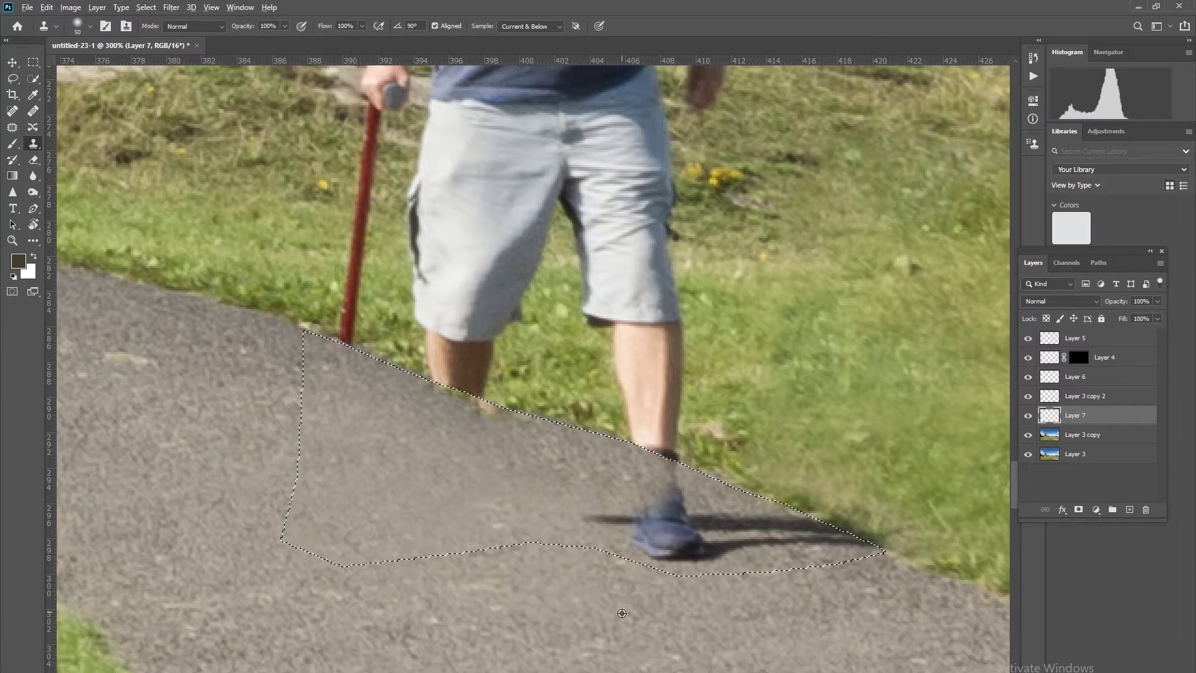
- Clone asphalt over the other shoe, its sock and the remaining shadows up to the selection's pointed end
left_click_drag(651, 552, 681, 552)
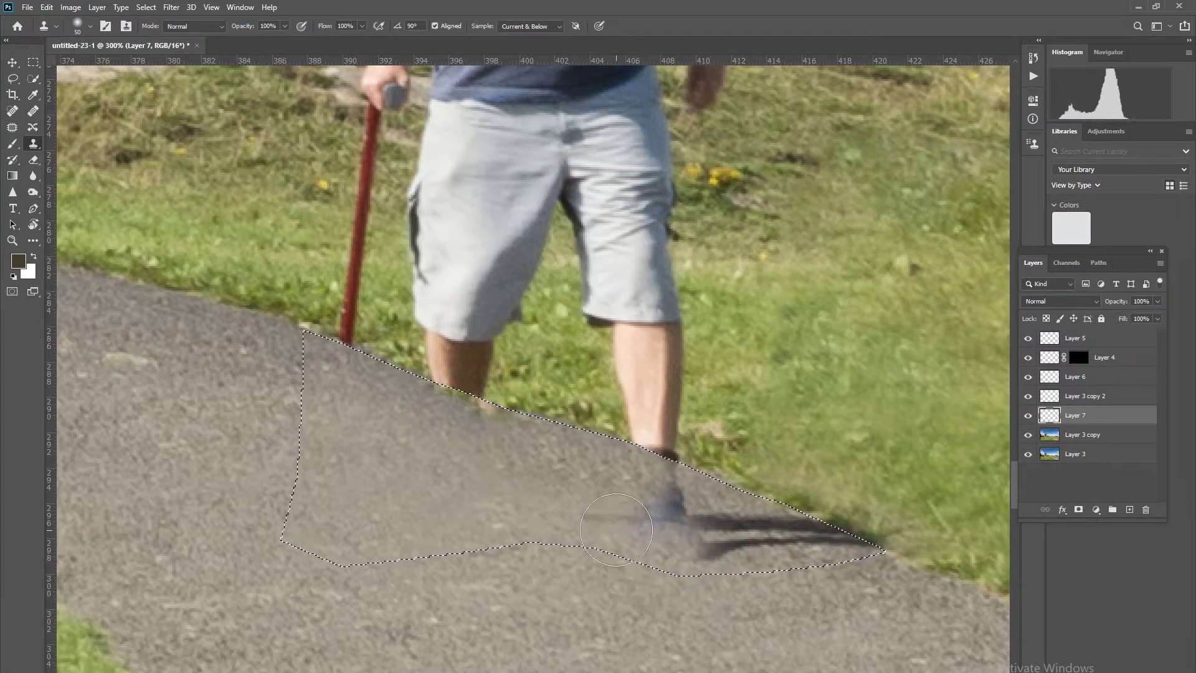
left_click_drag(682, 588, 714, 564)
mouse_move(672, 510)
left_mouse_down()
mouse_move(658, 525)
mouse_move(648, 493)
mouse_move(614, 470)
left_mouse_up()
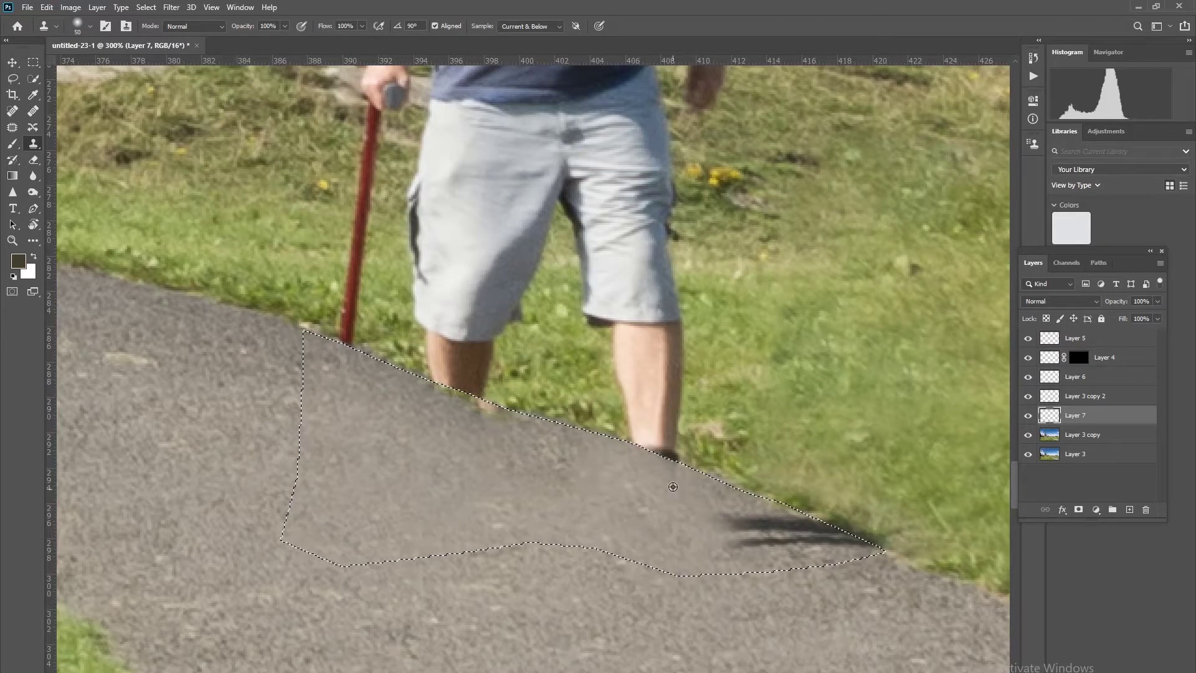
left_click_drag(828, 566, 850, 567)
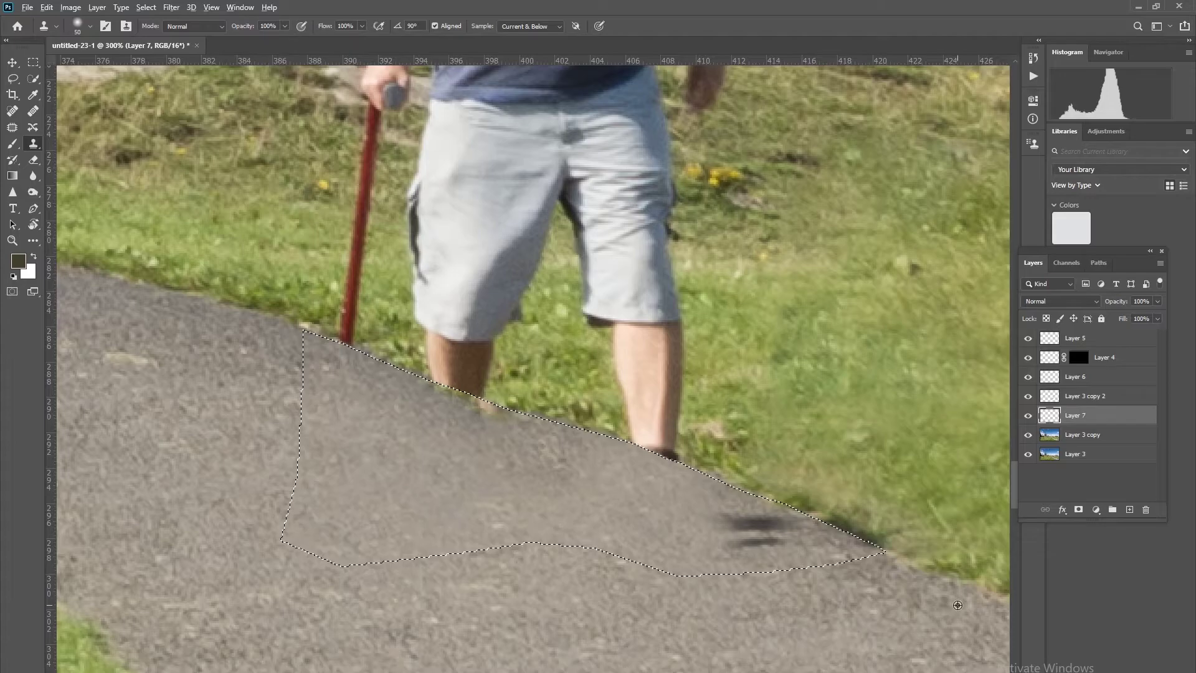
left_click(634, 510, "alt")
left_click_drag(710, 520, 713, 521)
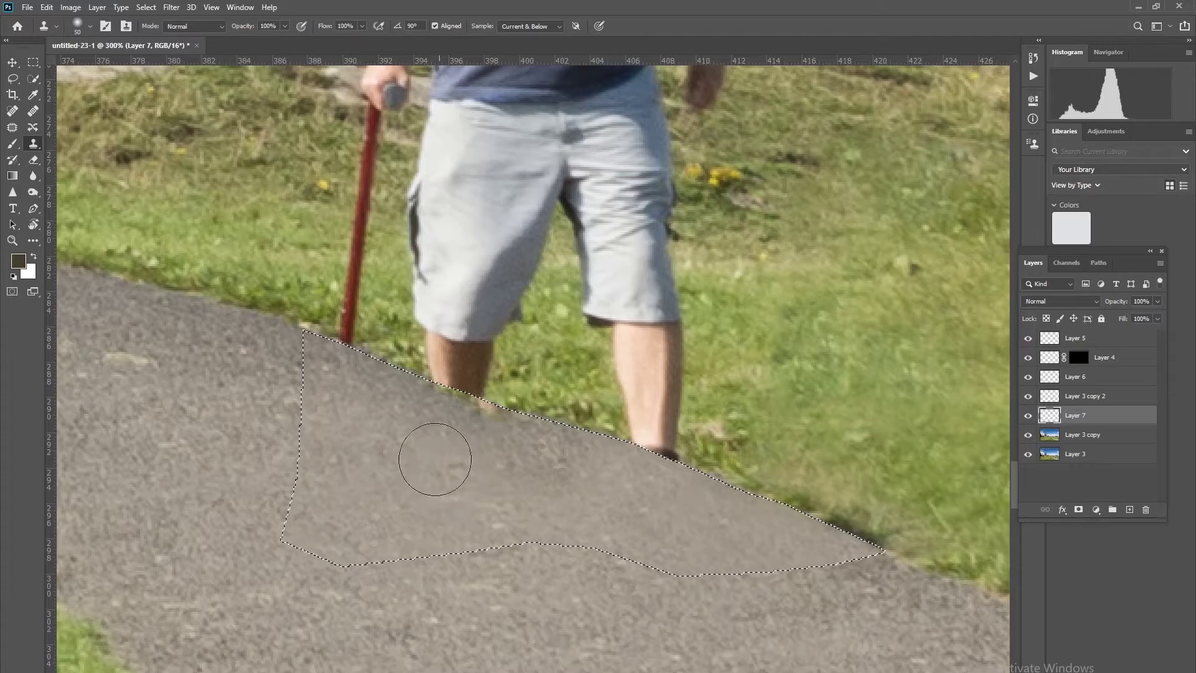
- Clone the asphalt edge along the grass past the ankle nearest the cane and clear the selection
left_click(352, 381, "alt")
mouse_move(387, 389)
left_mouse_down()
mouse_move(427, 401)
mouse_move(461, 383)
mouse_move(507, 427)
left_mouse_up()
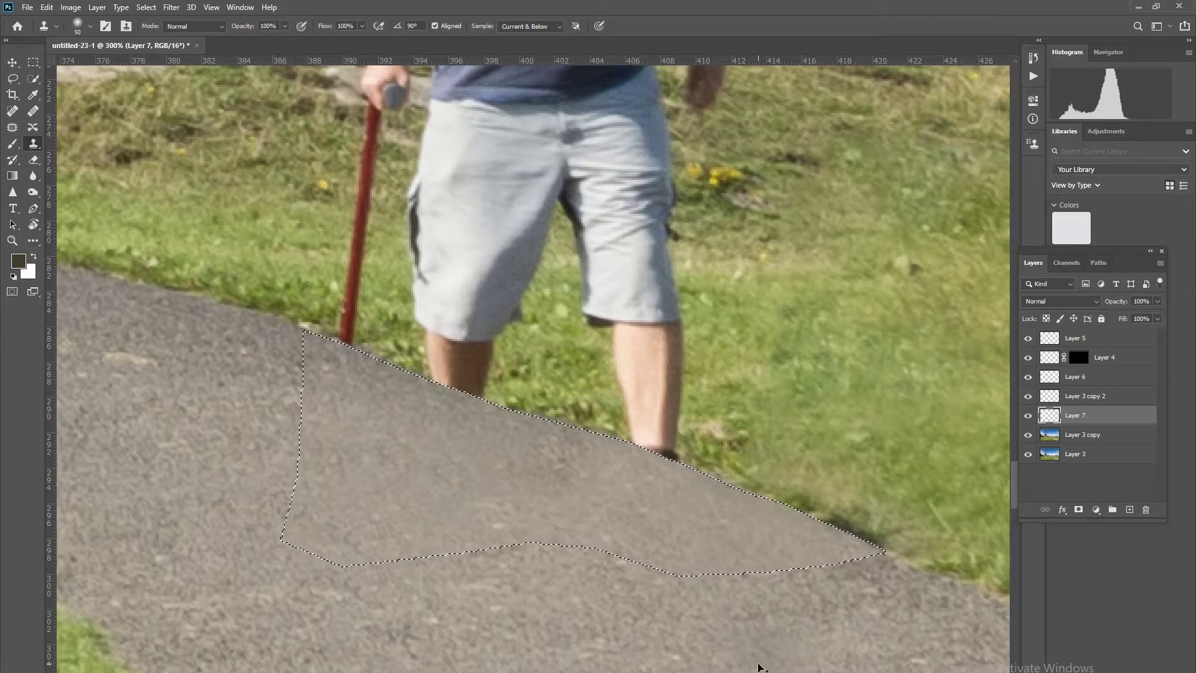
key("ctrl+d")
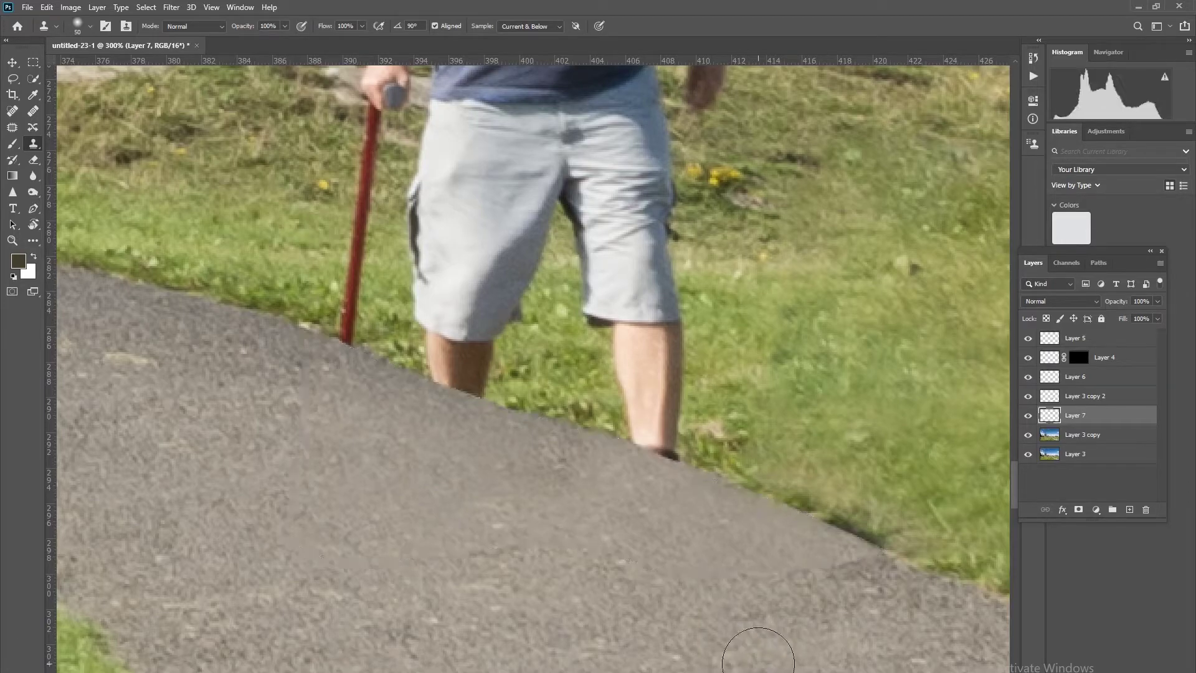
- Blend the asphalt seam at the patch's far end and clone grass over the ankle of the leg farthest from the cane
left_click(1031, 416)
left_click(1031, 416)
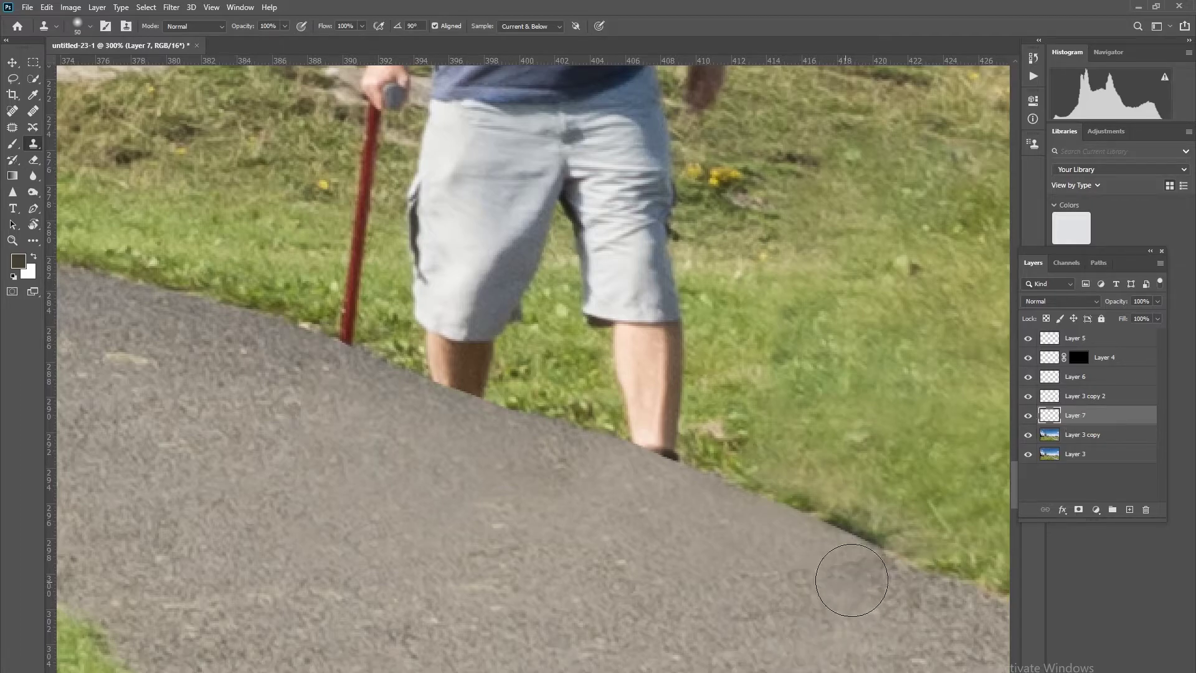
left_click(852, 624, "alt")
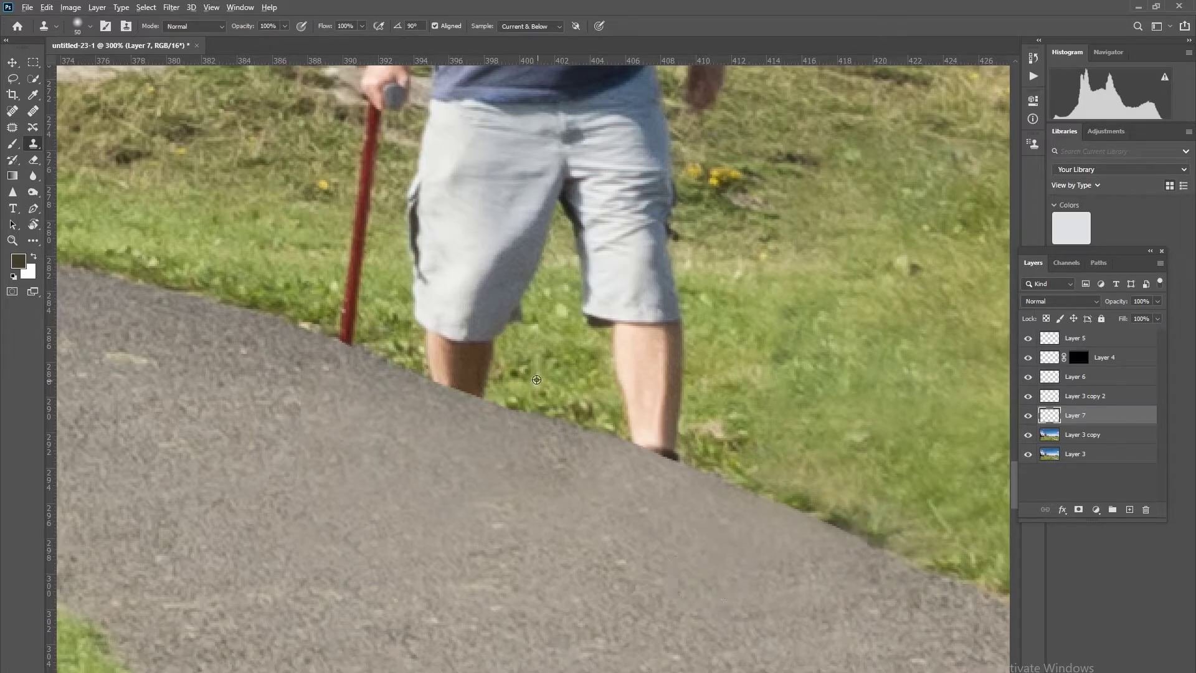
left_click(551, 403, "alt")
left_click_drag(622, 424, 654, 427)
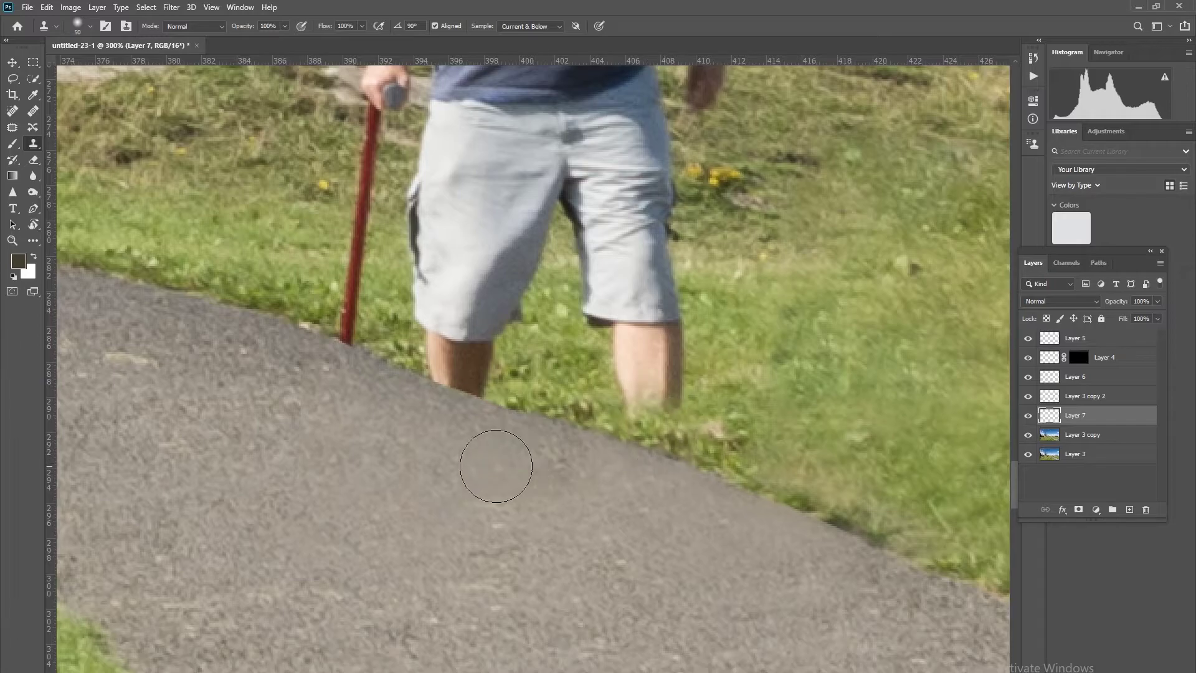
left_click(286, 311, "alt")
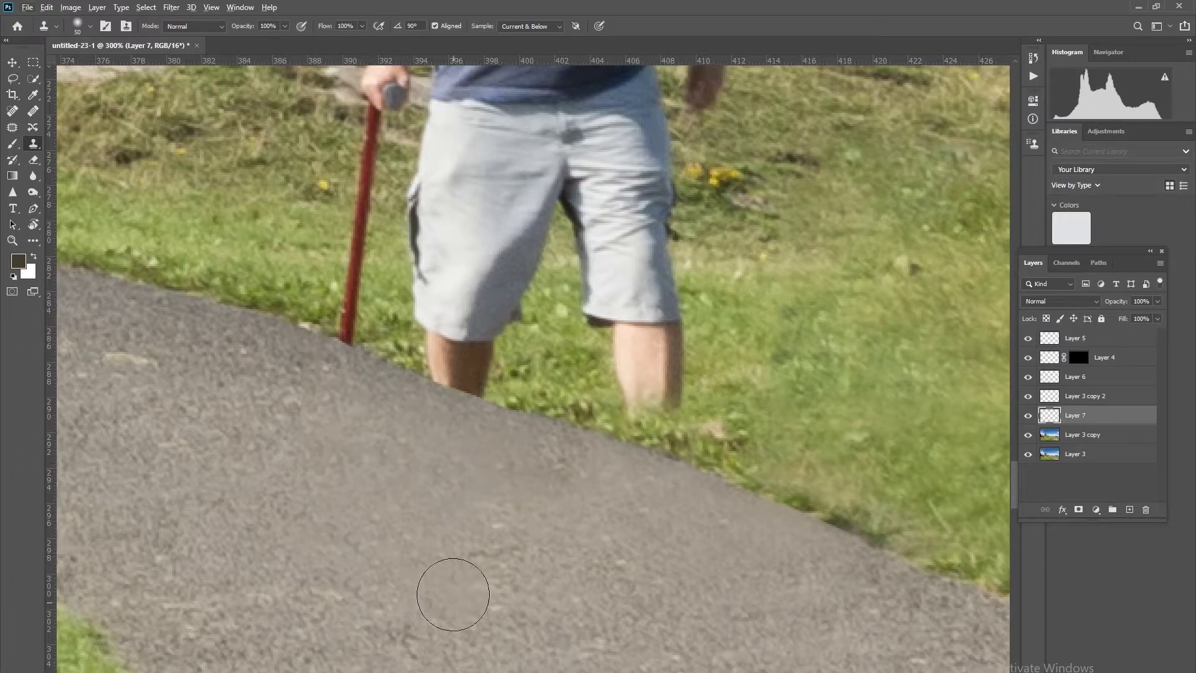
- Compare the path with Layer 7 hidden and shown to check how the cloned asphalt blends with its surroundings
key("ctrl+minus")
key("ctrl+minus")
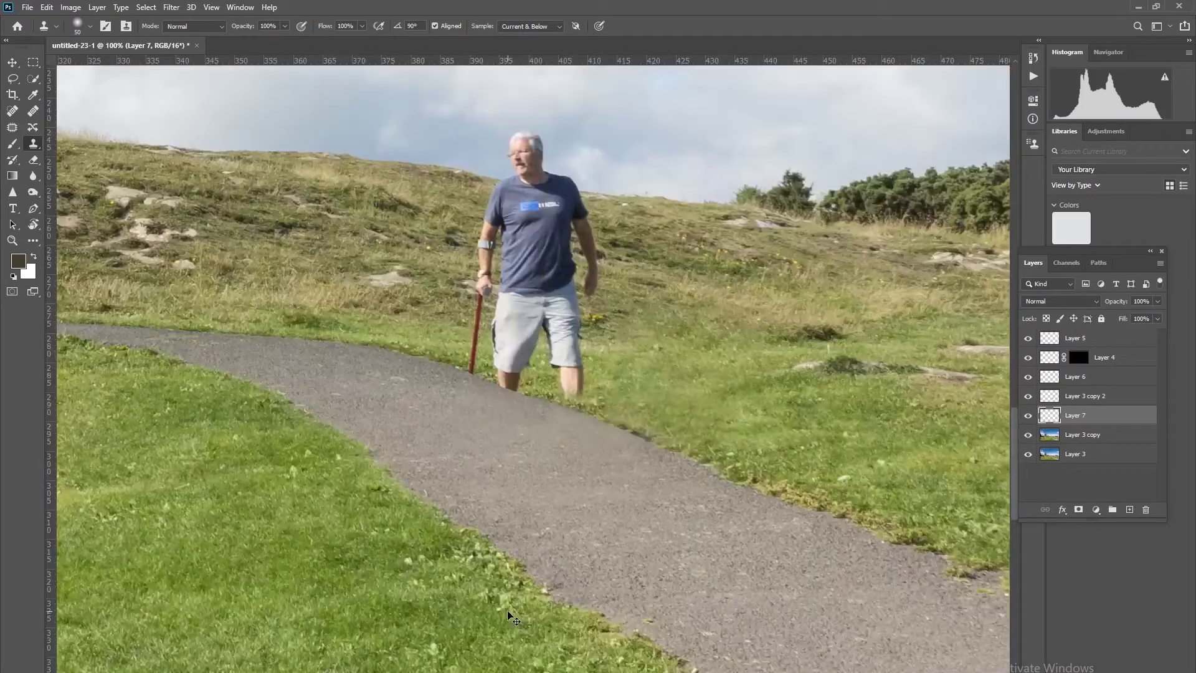
key("ctrl+plus")
key("ctrl+minus")
key("ctrl+plus")
left_click(1027, 416)
left_click(1027, 416)
left_click(1081, 398)
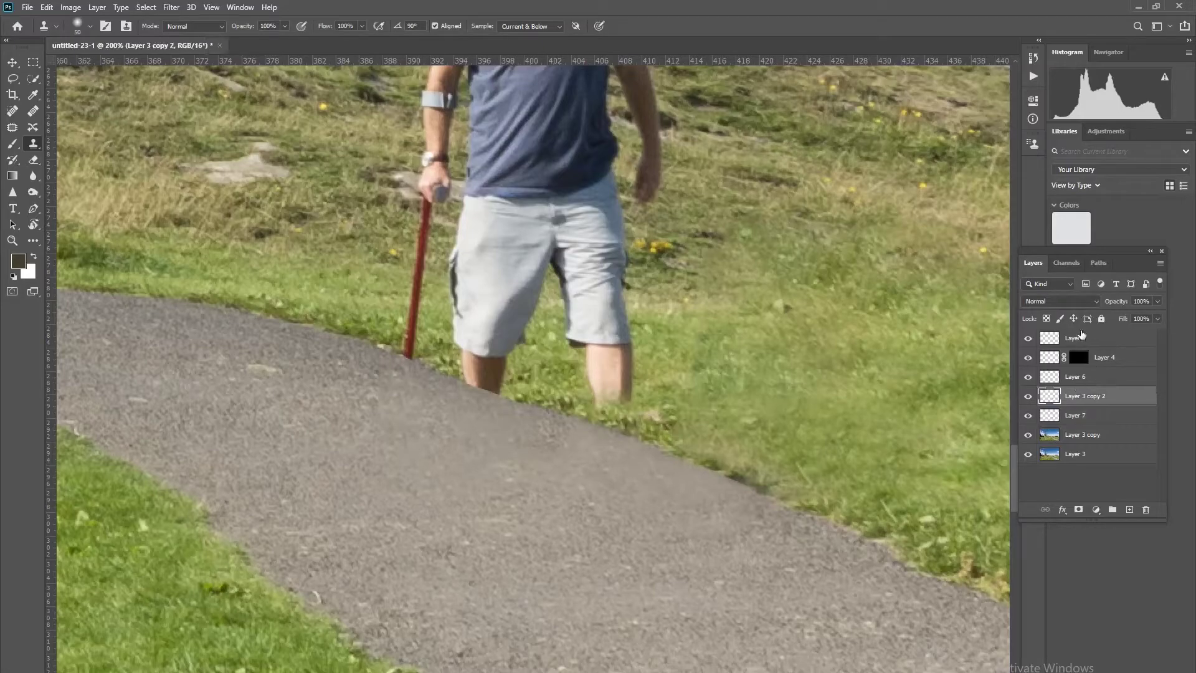
left_click(1084, 417)
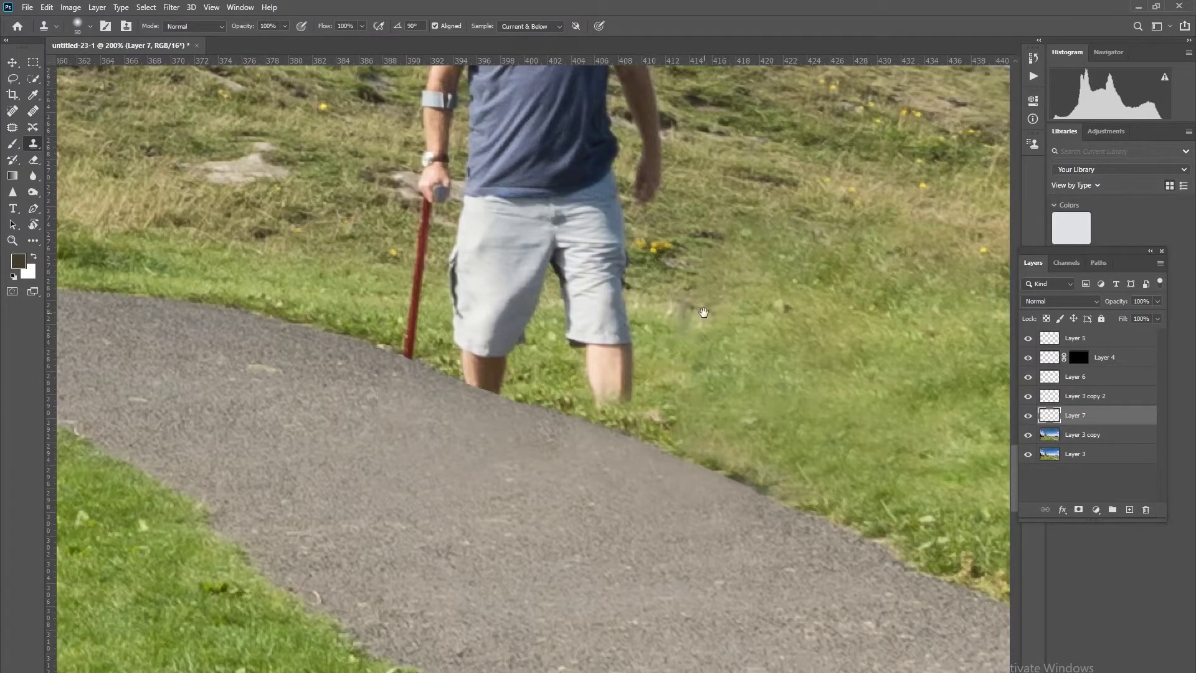
scroll(735, 423, "up", 5)
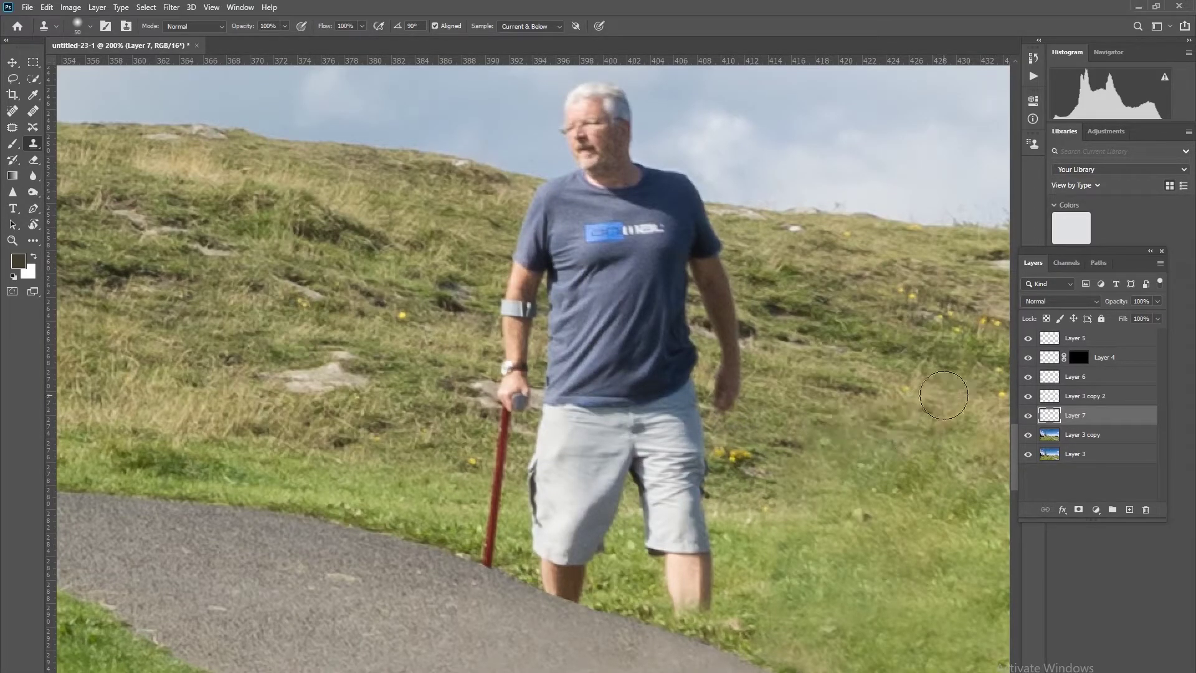
- On Layer 3 copy, lasso the walker from the shoulders down to the path edge, including the arms and cane, with a 3-pixel feather
left_click(1081, 436)
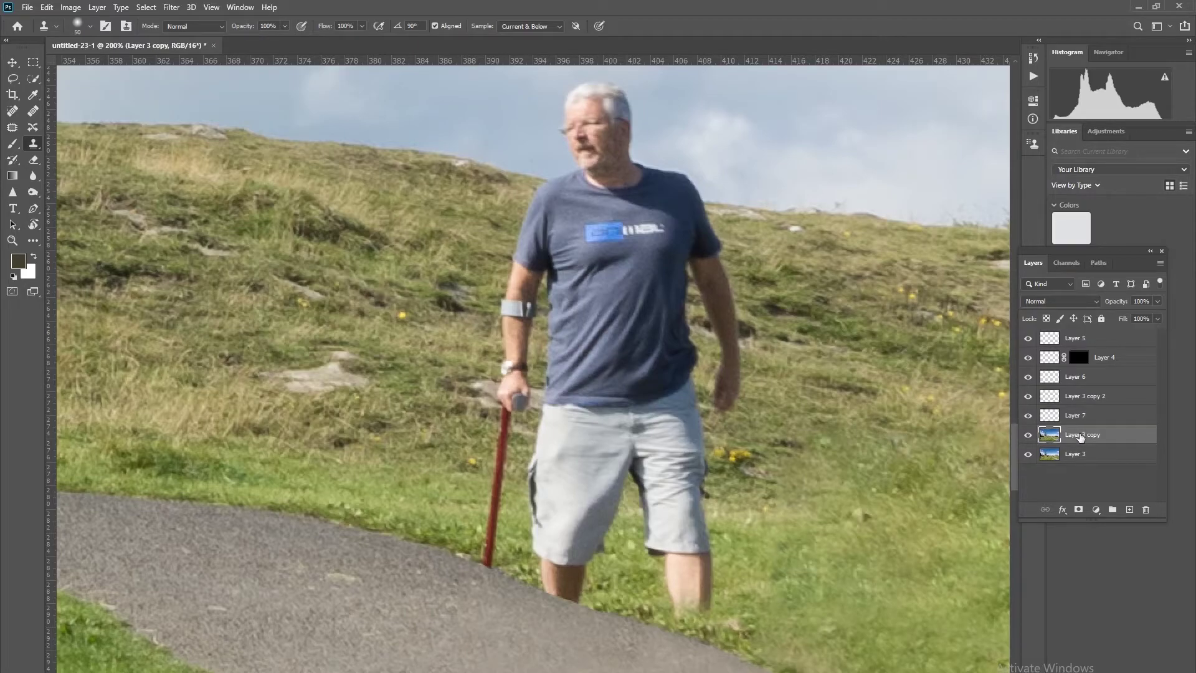
left_click(12, 79)
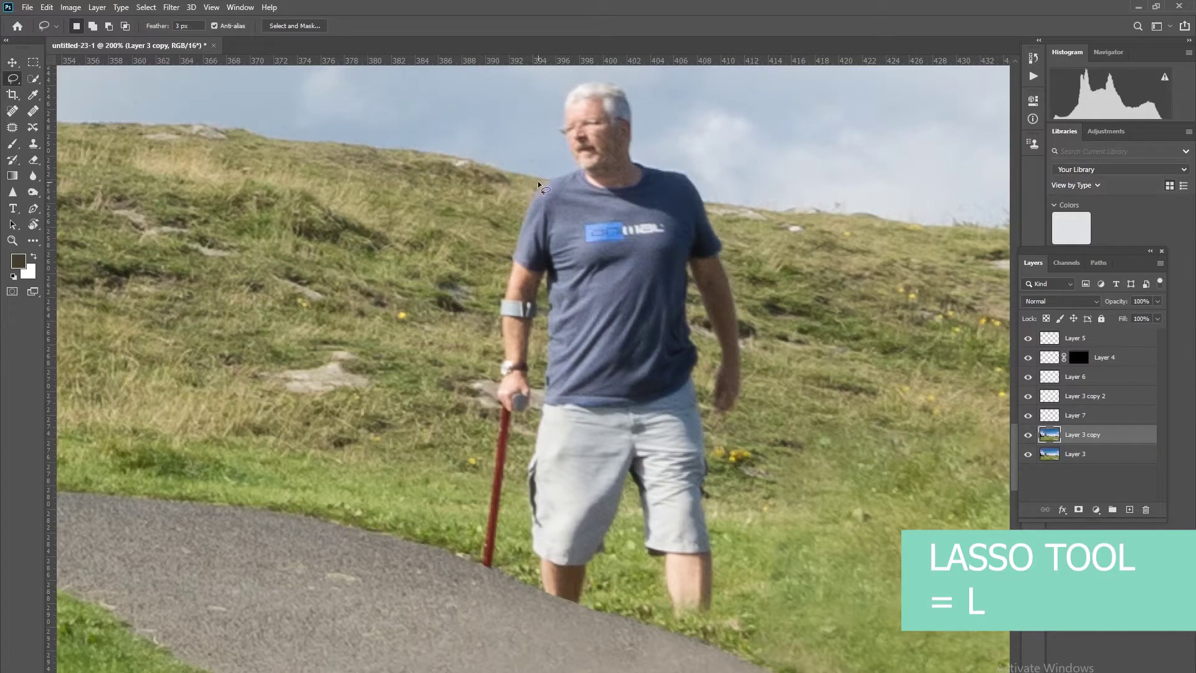
left_click_drag(518, 210, 514, 250)
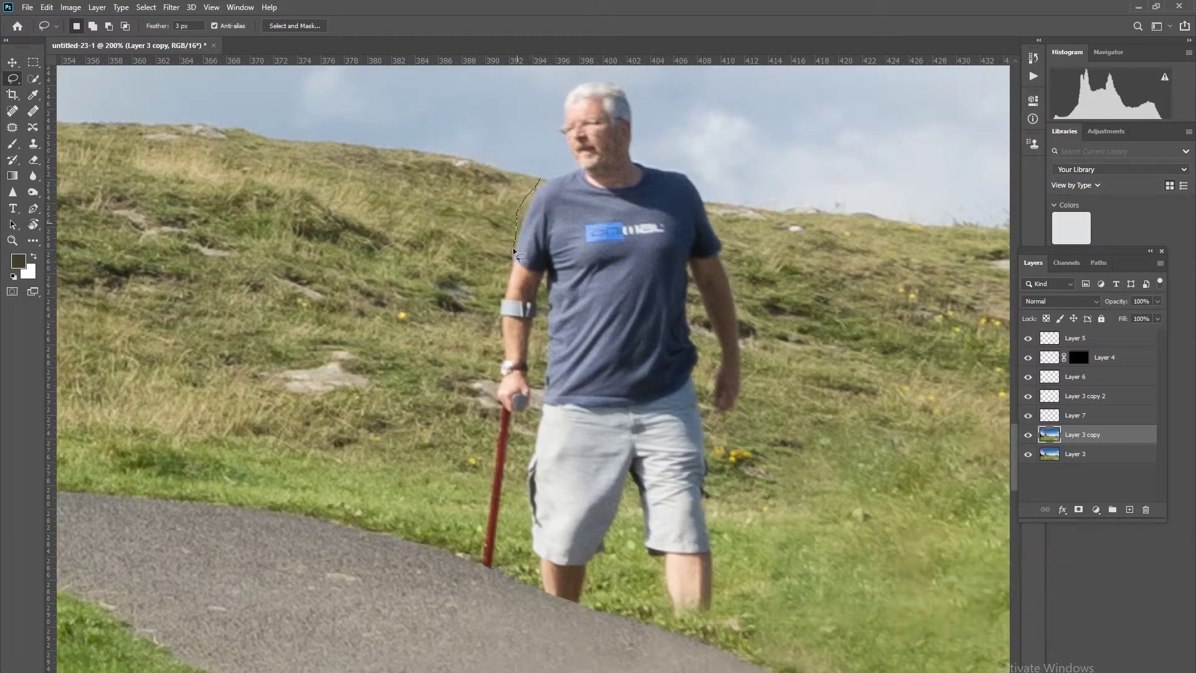
mouse_move(492, 400)
left_mouse_down()
mouse_move(487, 443)
mouse_move(498, 402)
left_mouse_up()
mouse_move(487, 480)
left_mouse_down()
mouse_move(506, 517)
mouse_move(562, 540)
left_mouse_up()
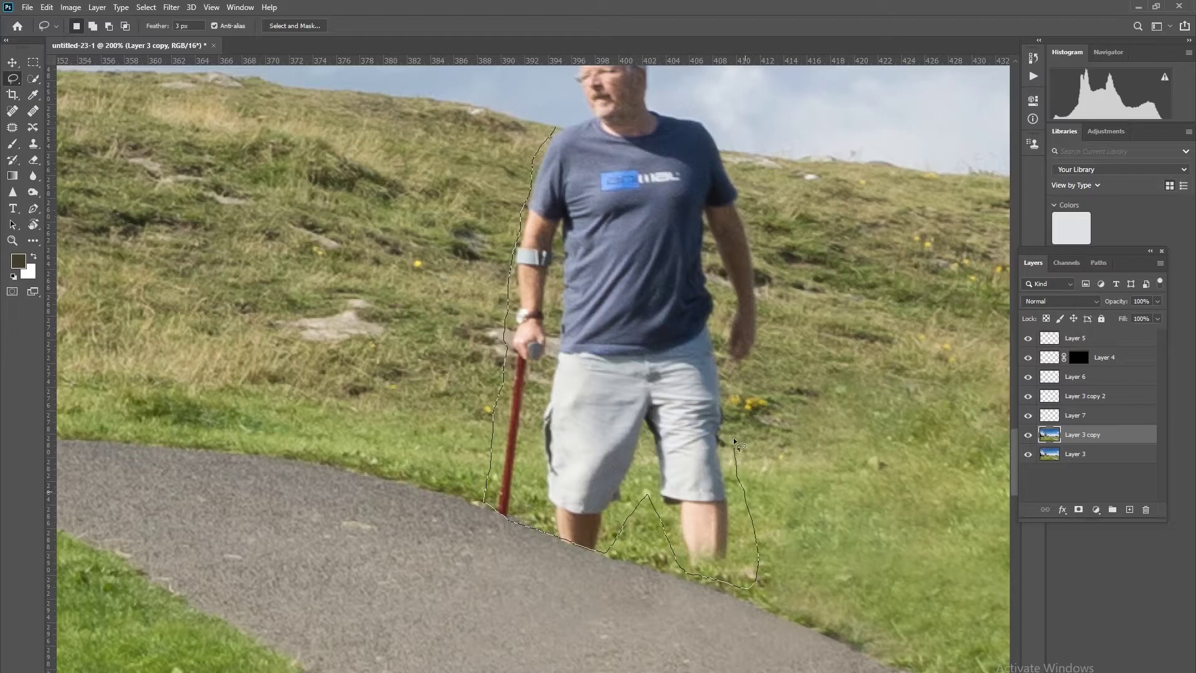
mouse_move(735, 380)
left_mouse_down()
mouse_move(673, 494)
mouse_move(706, 463)
left_mouse_up()
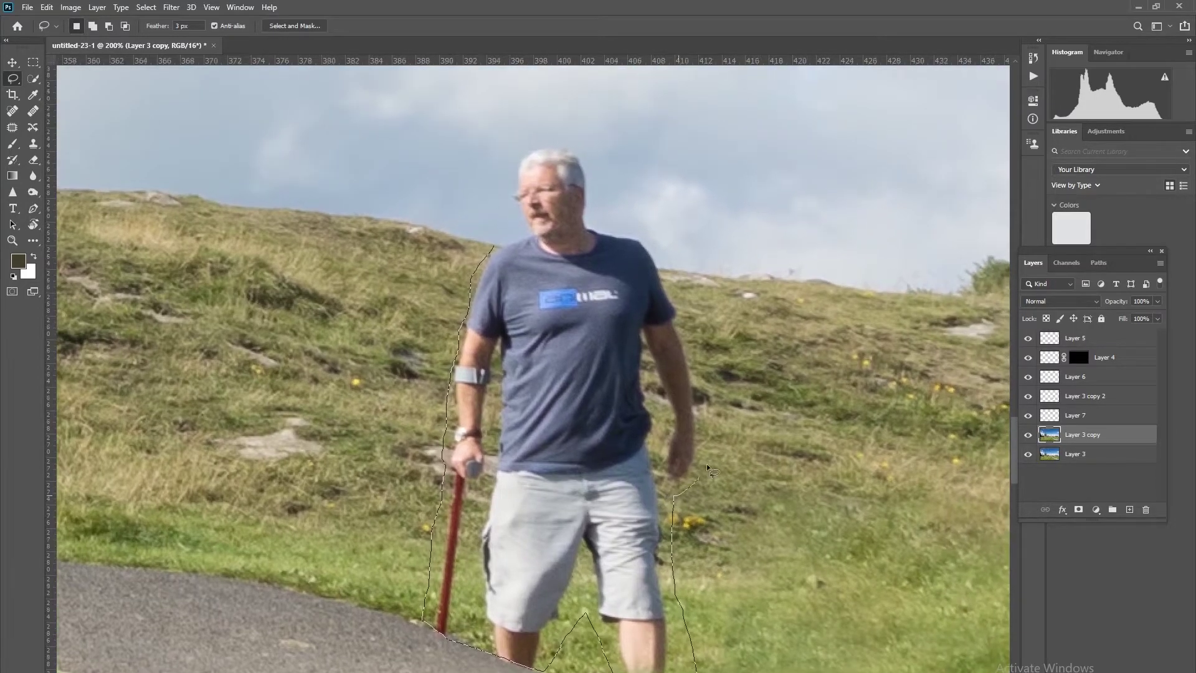
mouse_move(685, 360)
left_mouse_down()
mouse_move(668, 314)
mouse_move(662, 374)
left_mouse_up()
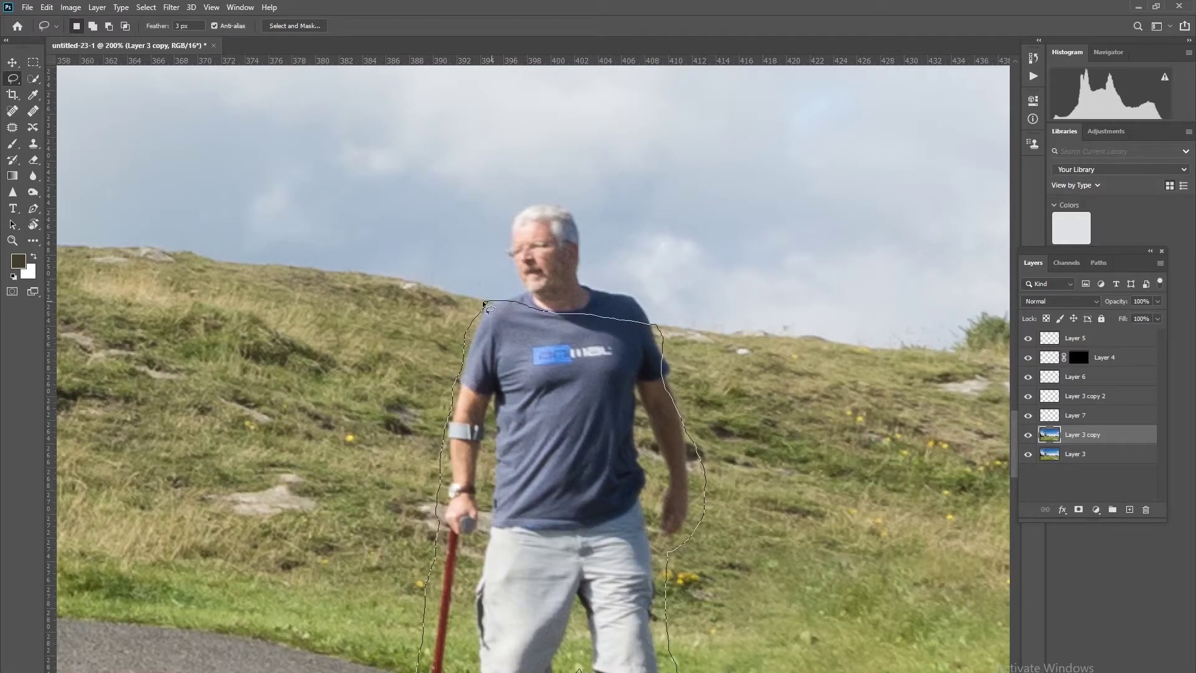
mouse_move(692, 405)
left_mouse_down()
mouse_move(662, 421)
mouse_move(630, 401)
left_mouse_up()
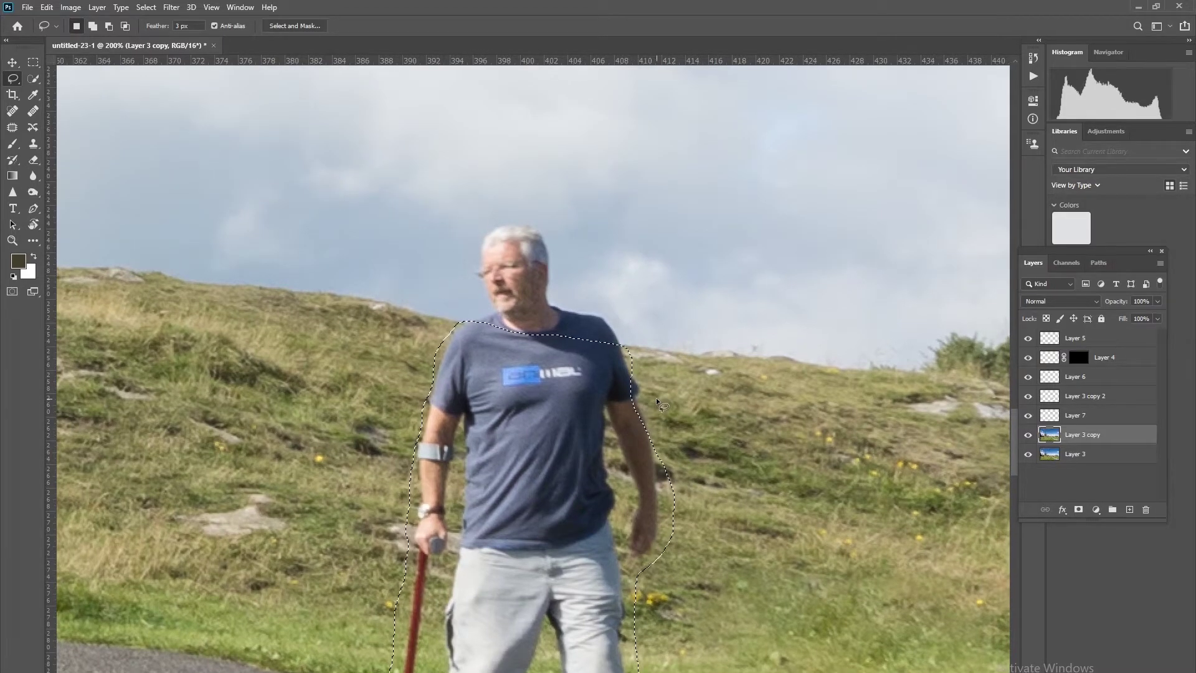
- Add the missed shoulder and sleeve areas on the side opposite the cane to the lasso selection
key("ctrl+plus")
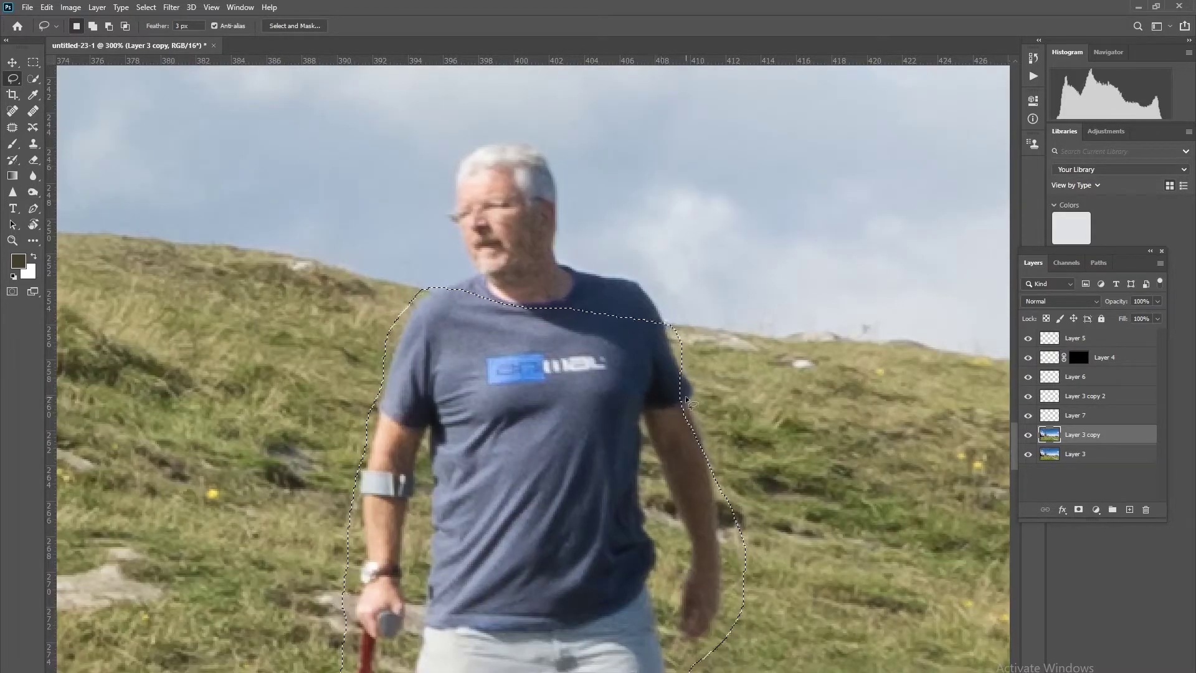
key("shift")
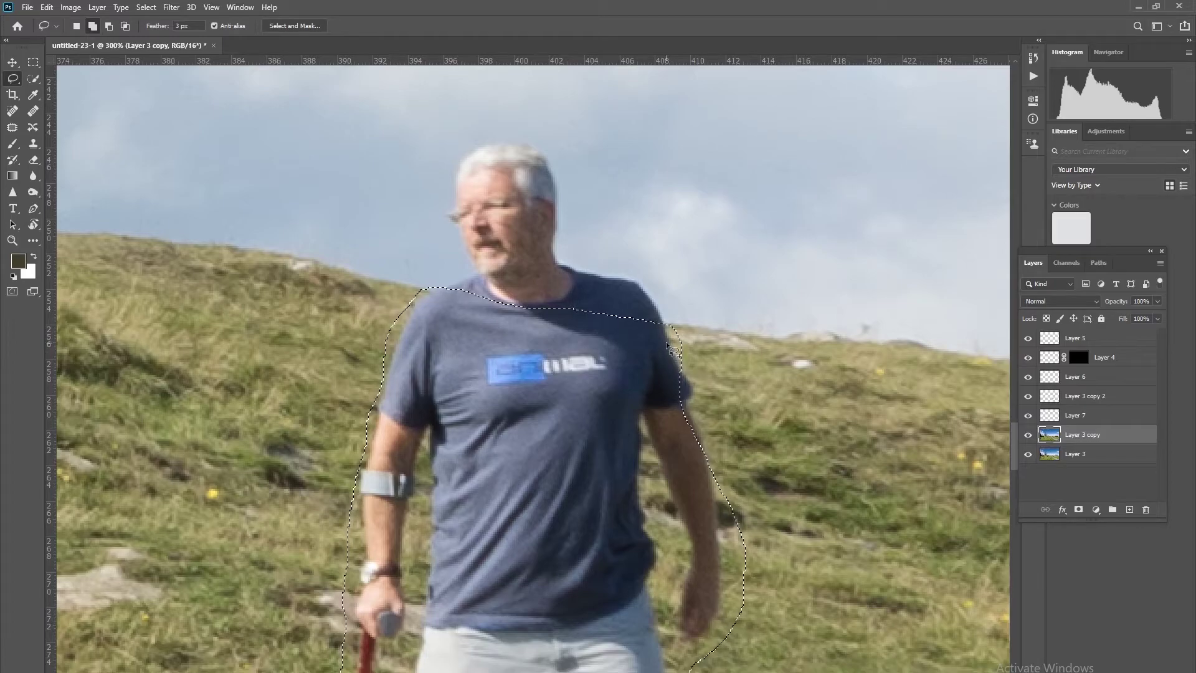
left_click_drag(658, 402, 660, 405)
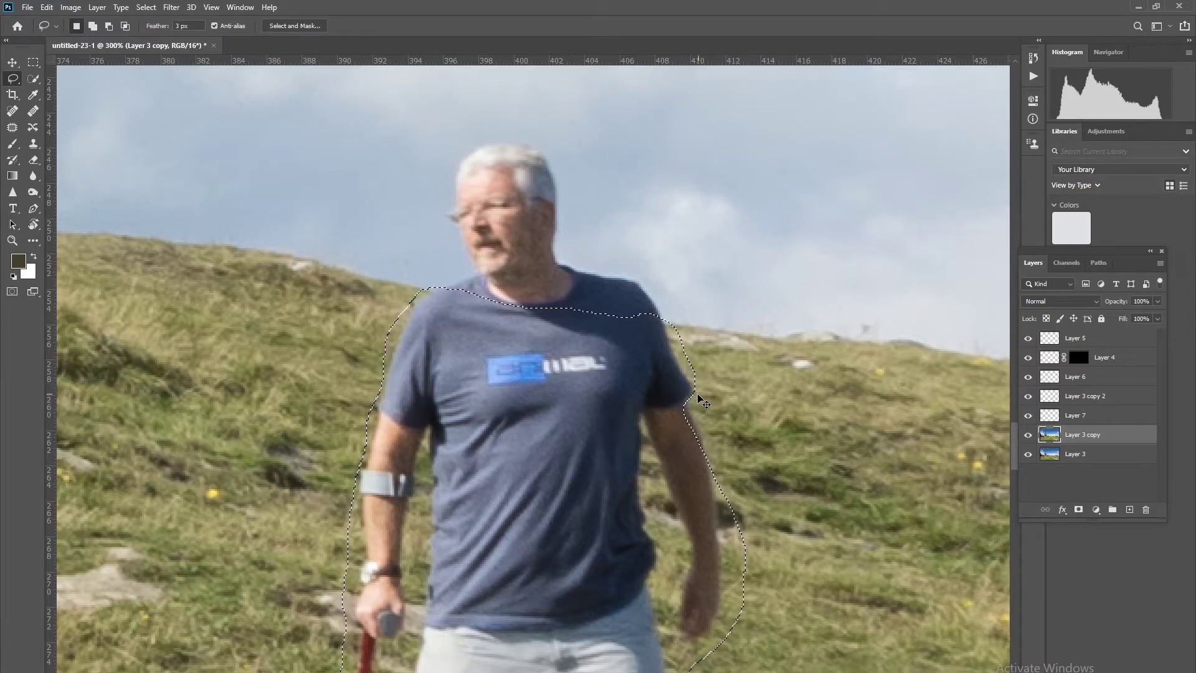
mouse_move(690, 394)
left_mouse_down()
mouse_move(686, 376)
mouse_move(694, 395)
left_mouse_up()
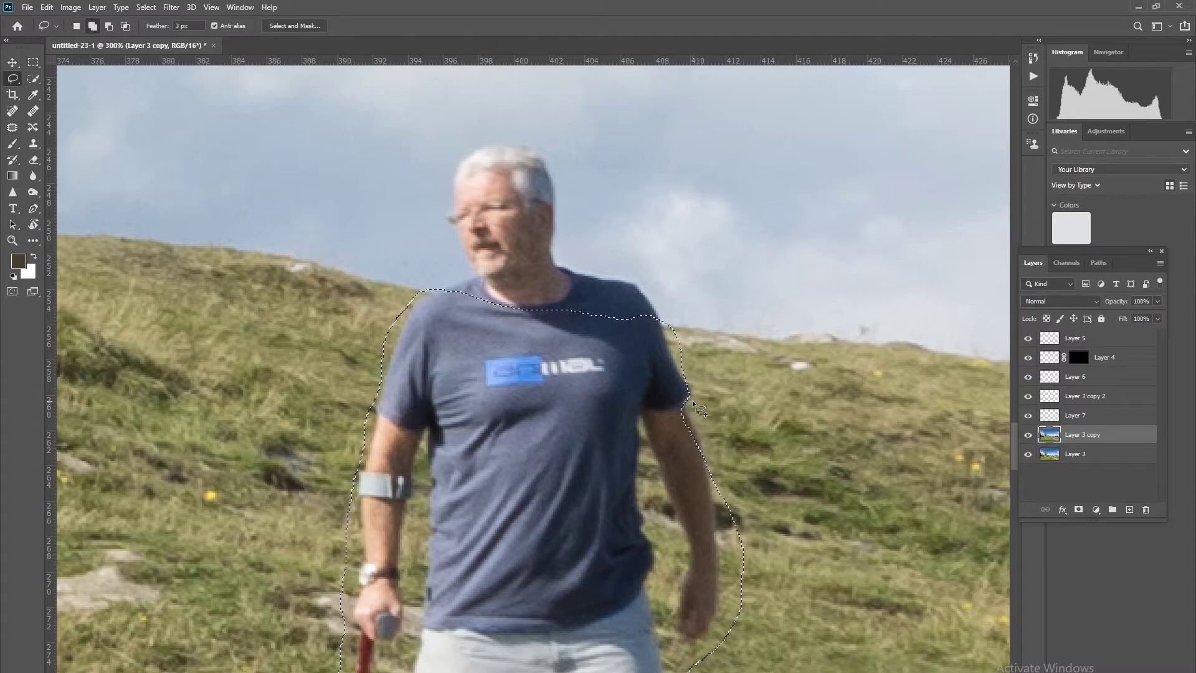
mouse_move(700, 407)
left_mouse_down()
mouse_move(704, 359)
mouse_move(702, 402)
mouse_move(688, 360)
mouse_move(683, 413)
left_mouse_up()
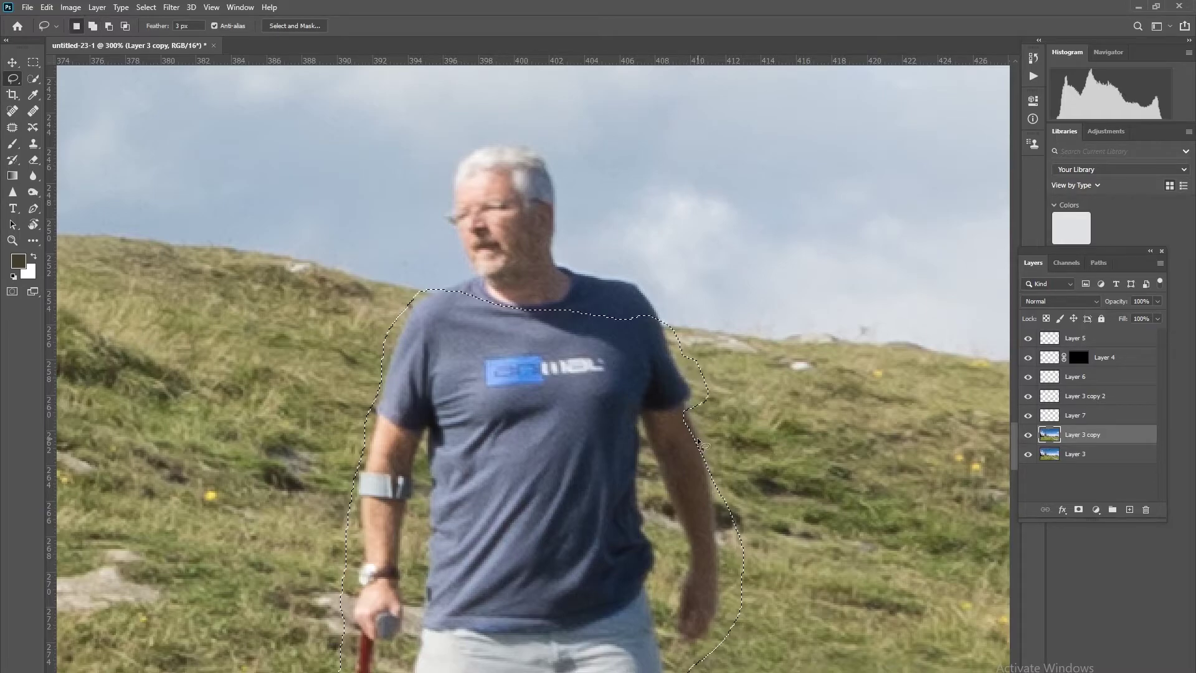
- Check the lasso outline around the walker's body and open the selection in Content-Aware Fill
left_click_drag(635, 444, 737, 245)
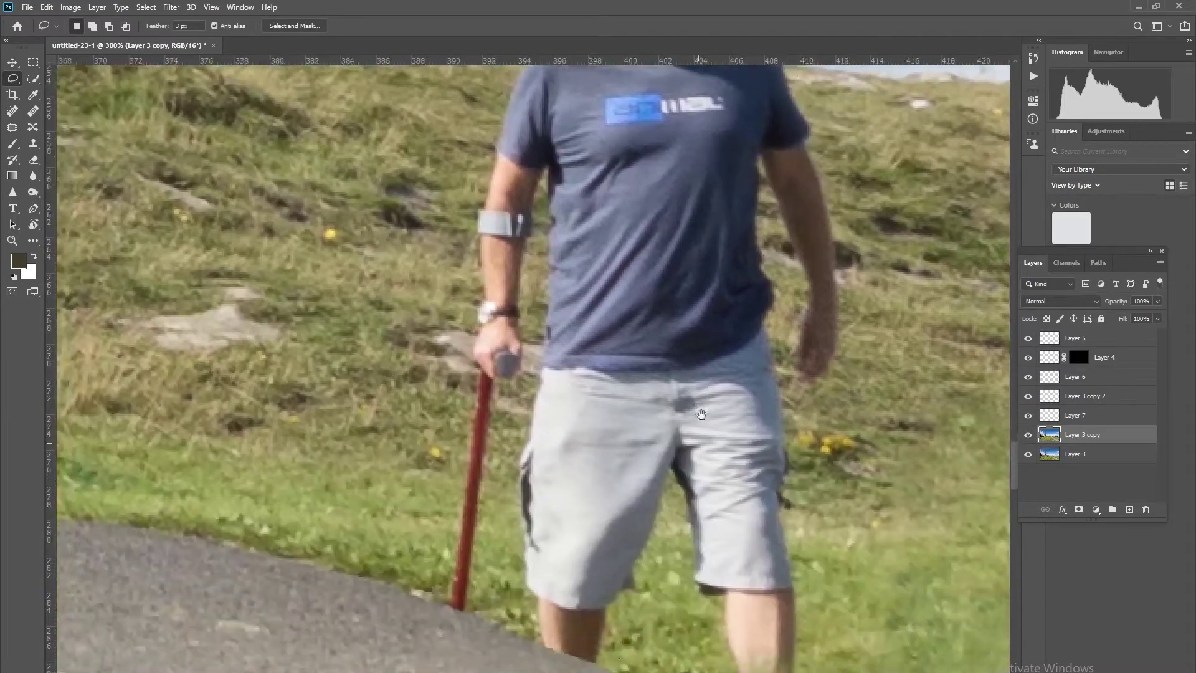
left_click_drag(694, 449, 721, 352)
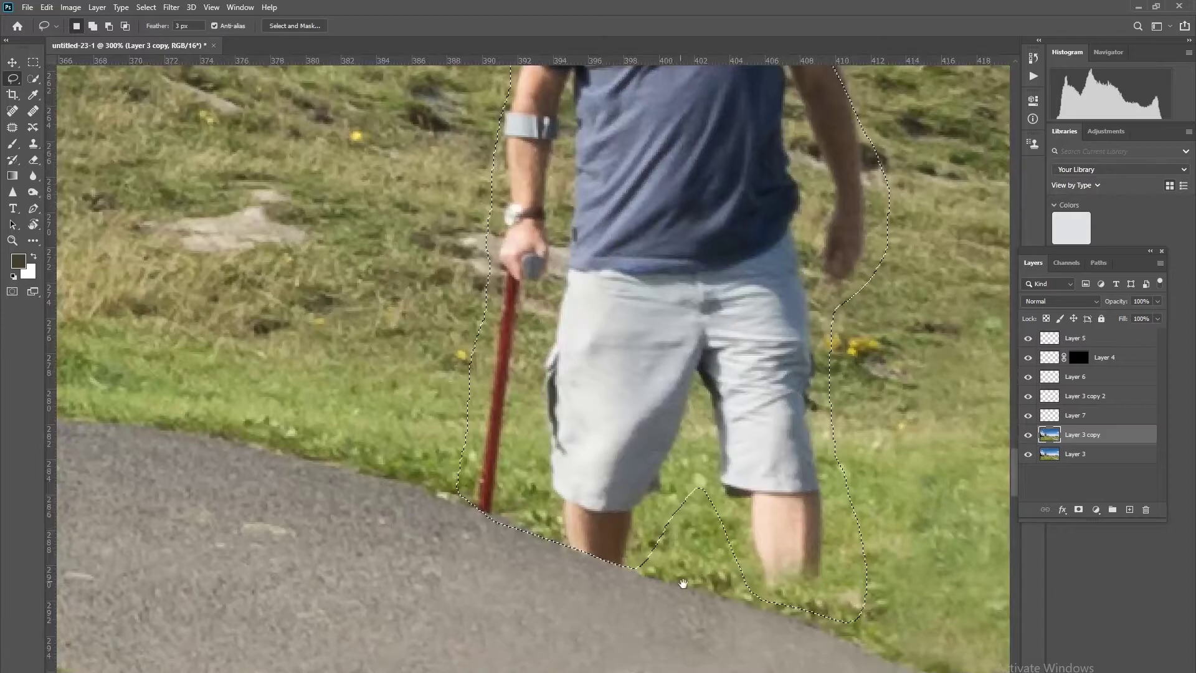
left_click_drag(688, 595, 676, 593)
left_click_drag(672, 225, 685, 501)
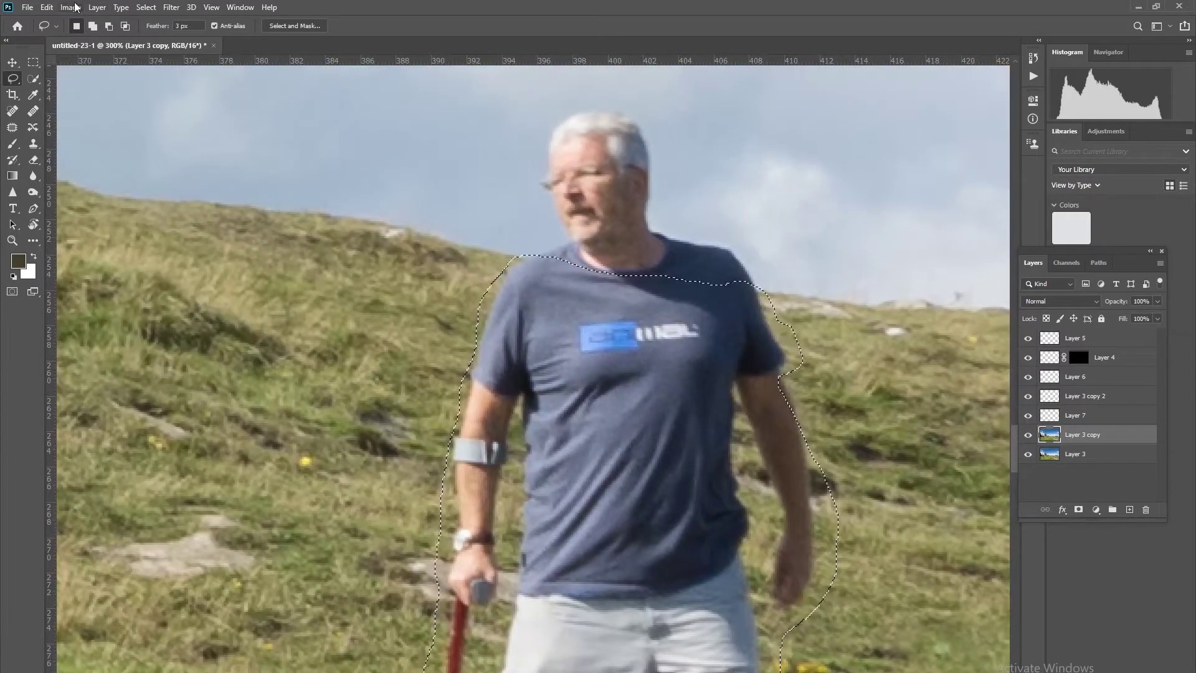
left_click(44, 7)
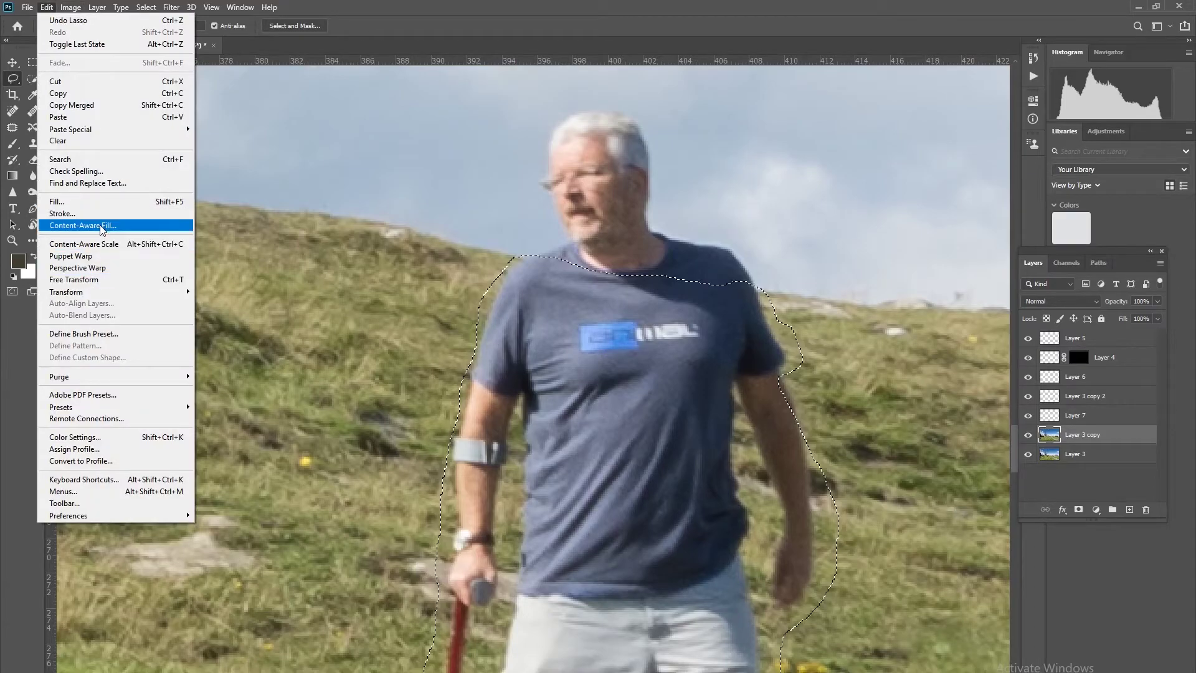
left_click(100, 225)
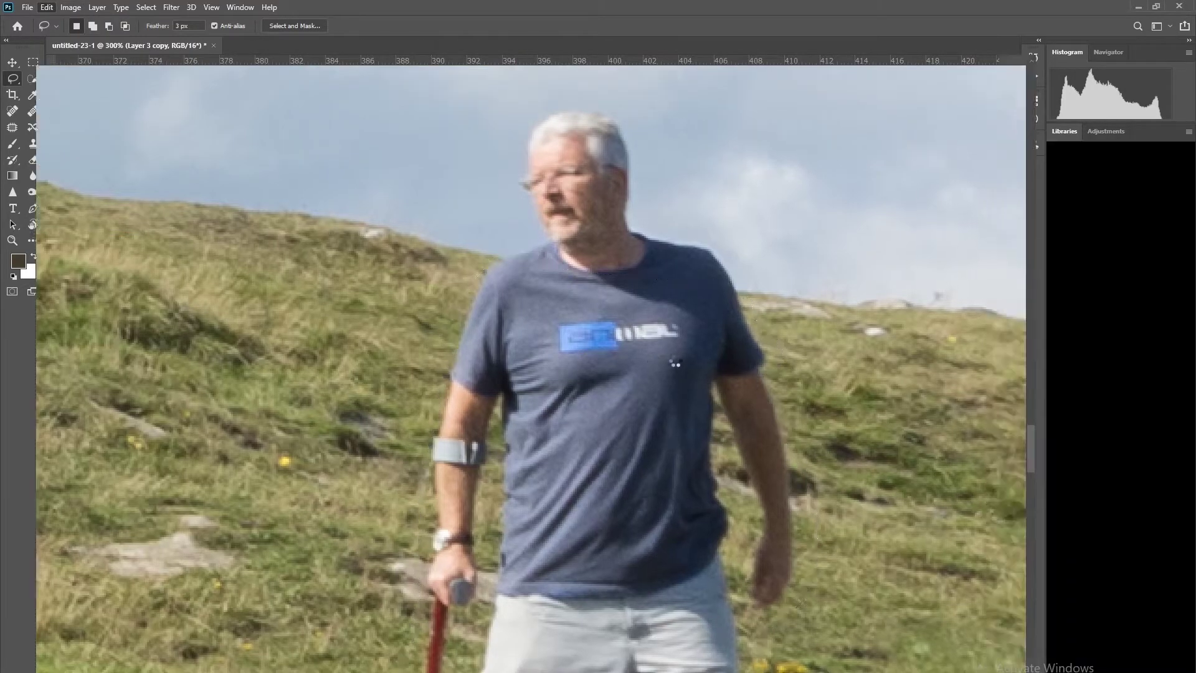
- Exclude the sky and the walker's head above the hill from the Content-Aware Fill sampling area
key("ctrl+minus")
key("ctrl+minus")
key("ctrl+minus")
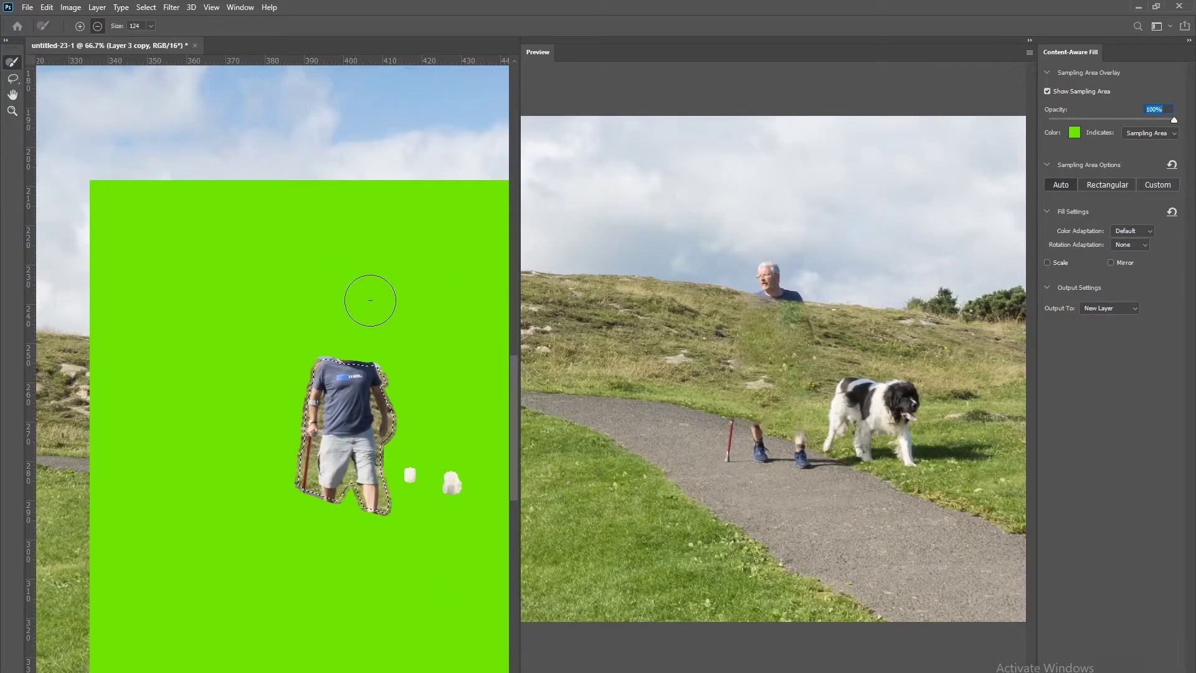
key("ctrl+minus")
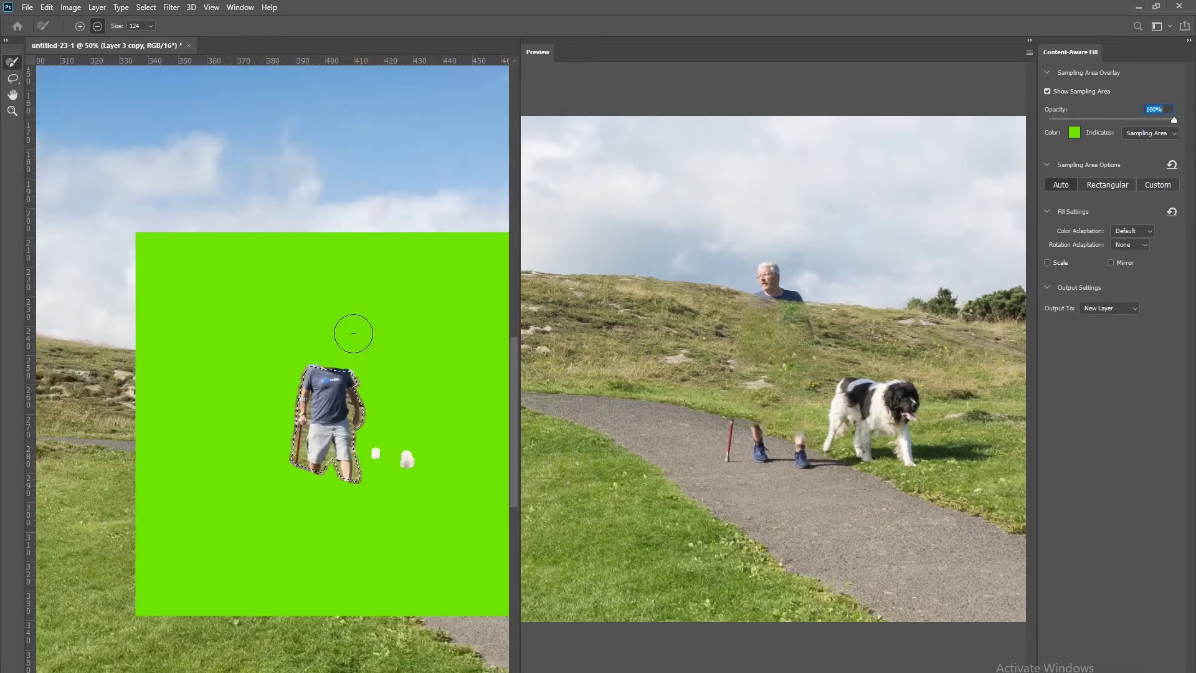
mouse_move(331, 302)
left_mouse_down()
mouse_move(290, 265)
mouse_move(125, 240)
mouse_move(422, 263)
mouse_move(293, 216)
mouse_move(332, 224)
mouse_move(185, 232)
mouse_move(269, 228)
mouse_move(469, 255)
mouse_move(329, 253)
mouse_move(264, 277)
mouse_move(398, 304)
mouse_move(527, 264)
mouse_move(506, 310)
mouse_move(497, 266)
mouse_move(486, 303)
mouse_move(124, 294)
mouse_move(131, 346)
mouse_move(406, 340)
mouse_move(234, 334)
mouse_move(248, 315)
mouse_move(175, 311)
mouse_move(477, 349)
mouse_move(454, 348)
mouse_move(553, 336)
mouse_move(490, 317)
mouse_move(430, 347)
mouse_move(325, 341)
mouse_move(505, 364)
mouse_move(356, 363)
mouse_move(485, 378)
left_mouse_up()
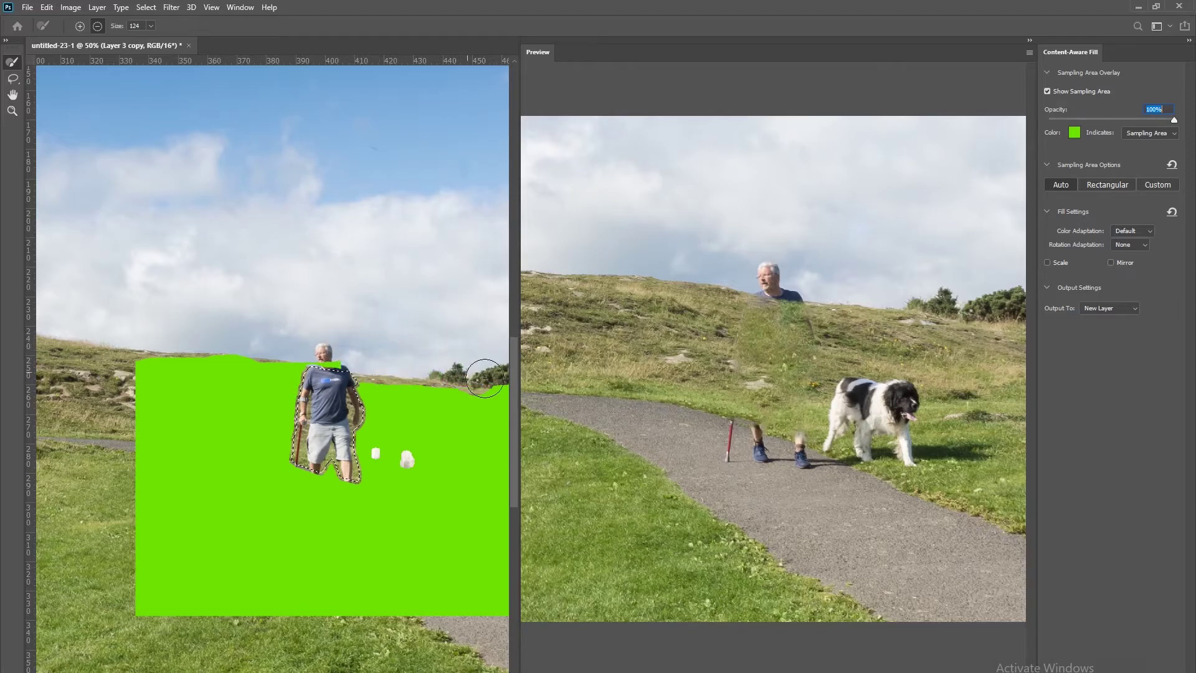
- Remove most of the foreground grass and the nearer part of the path from the sampling area
scroll(465, 609, "down", 10)
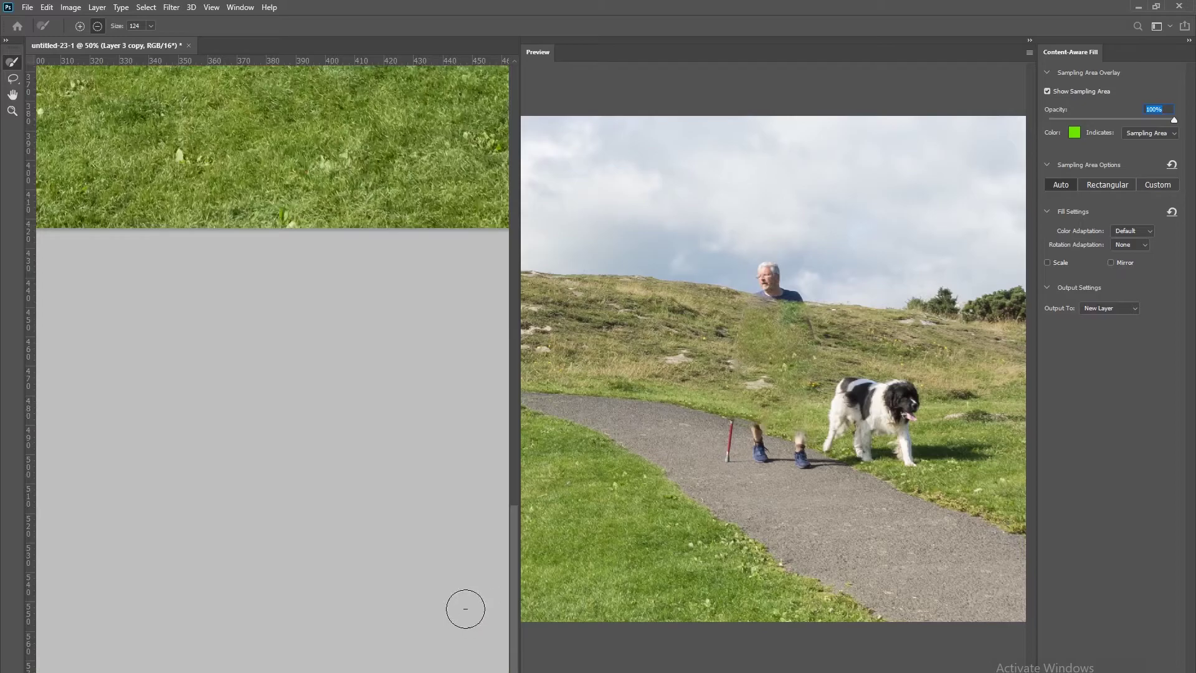
scroll(399, 228, "down", 4)
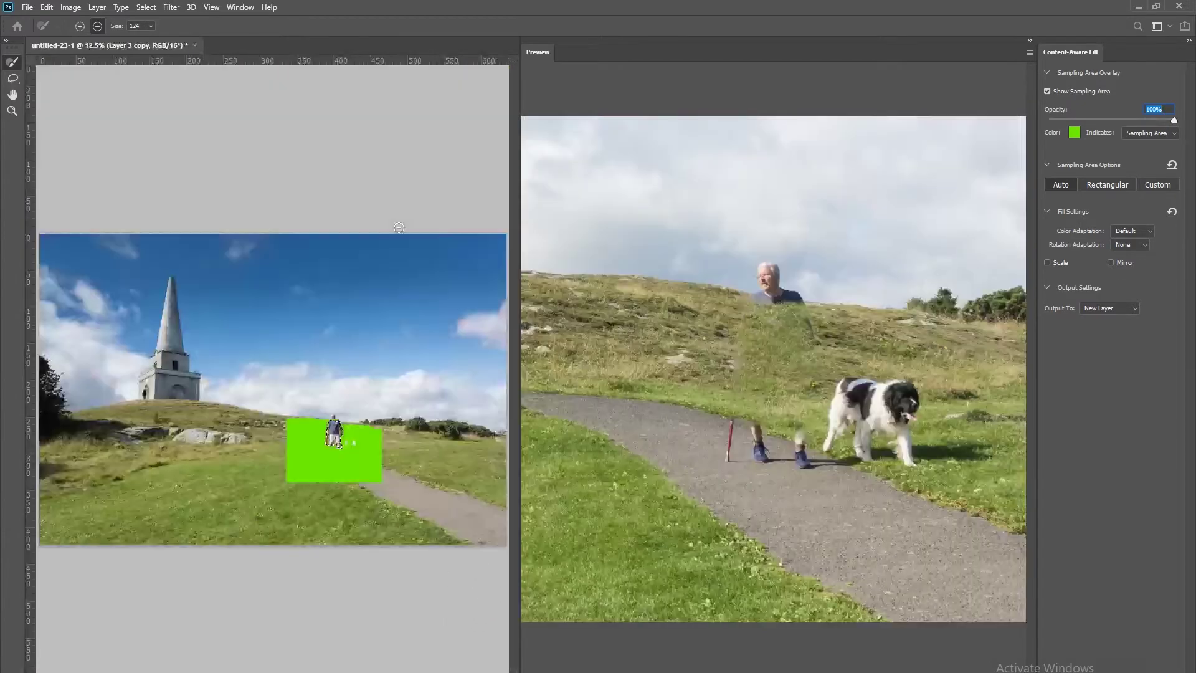
scroll(341, 315, "up", 3)
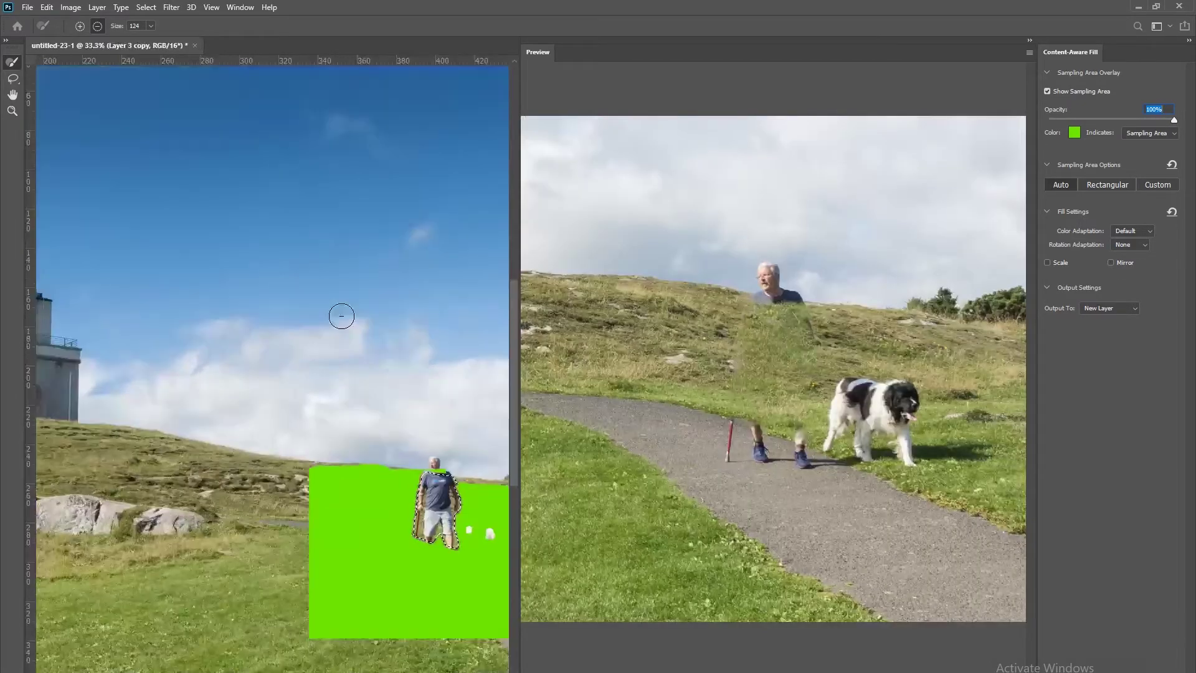
left_click_drag(367, 416, 184, 256)
mouse_move(339, 459)
left_mouse_down()
mouse_move(236, 464)
mouse_move(147, 447)
mouse_move(114, 424)
mouse_move(150, 422)
mouse_move(95, 372)
mouse_move(236, 443)
mouse_move(169, 394)
left_mouse_up()
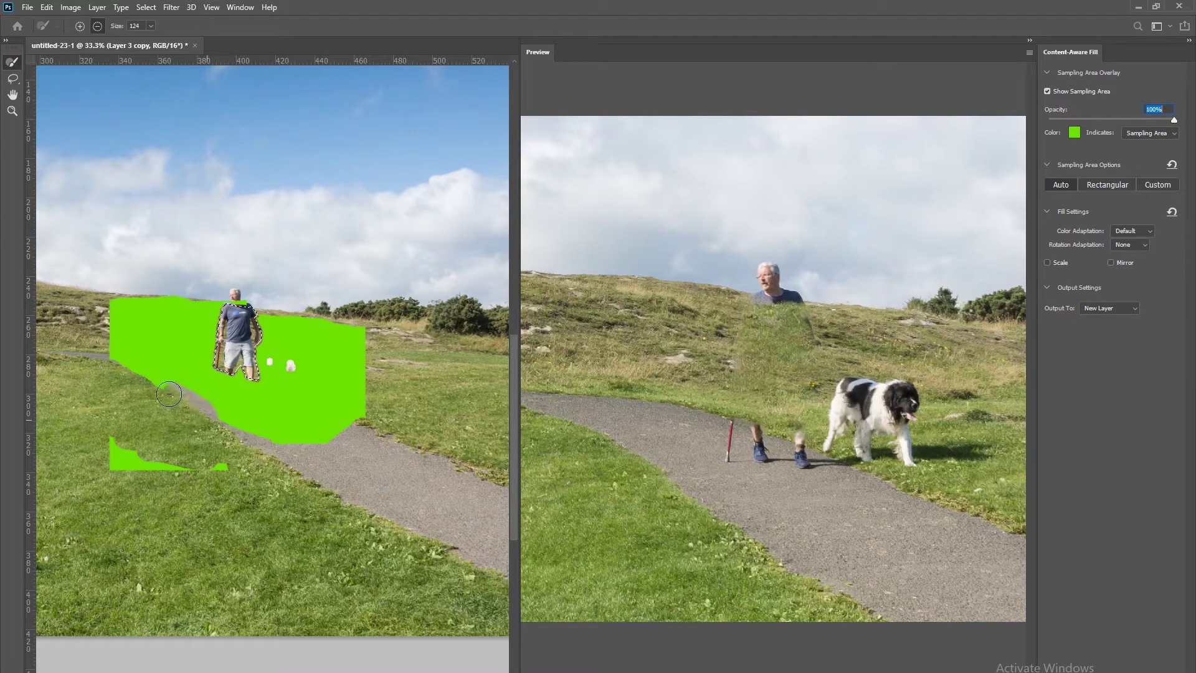
- Exclude the dog with its shadow and the path section below it from the sampling area
scroll(241, 406, "up", 1)
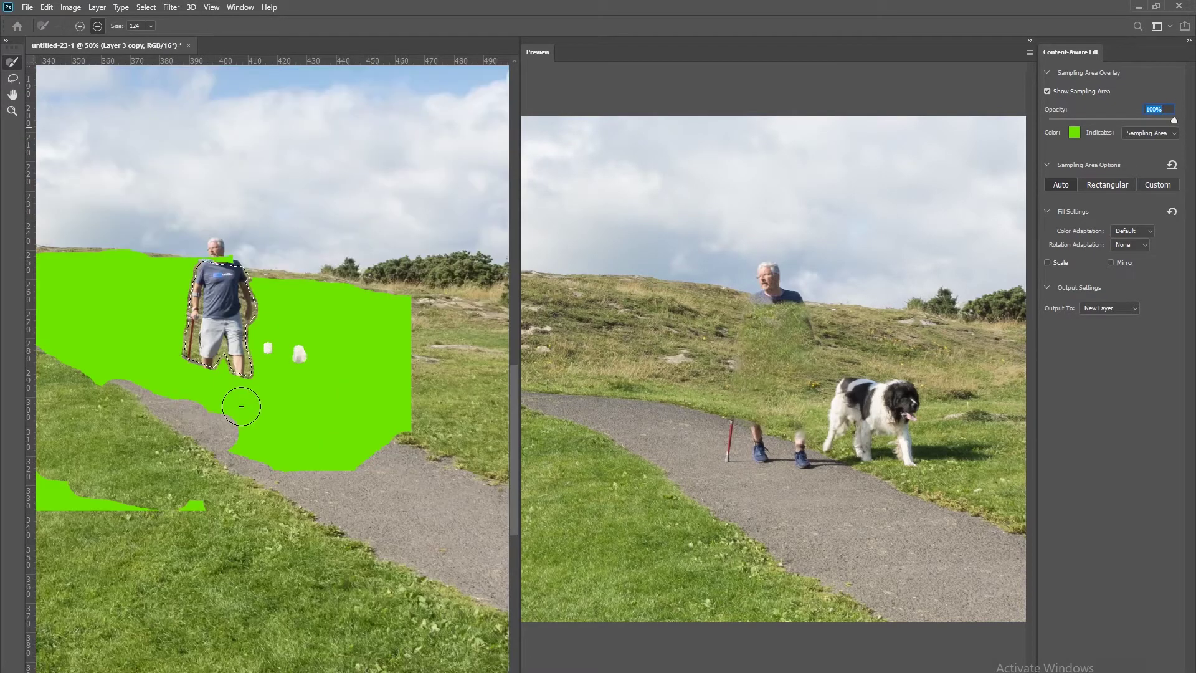
mouse_move(290, 357)
left_mouse_down()
mouse_move(321, 348)
mouse_move(286, 338)
mouse_move(273, 368)
mouse_move(349, 376)
mouse_move(339, 368)
mouse_move(359, 381)
left_mouse_up()
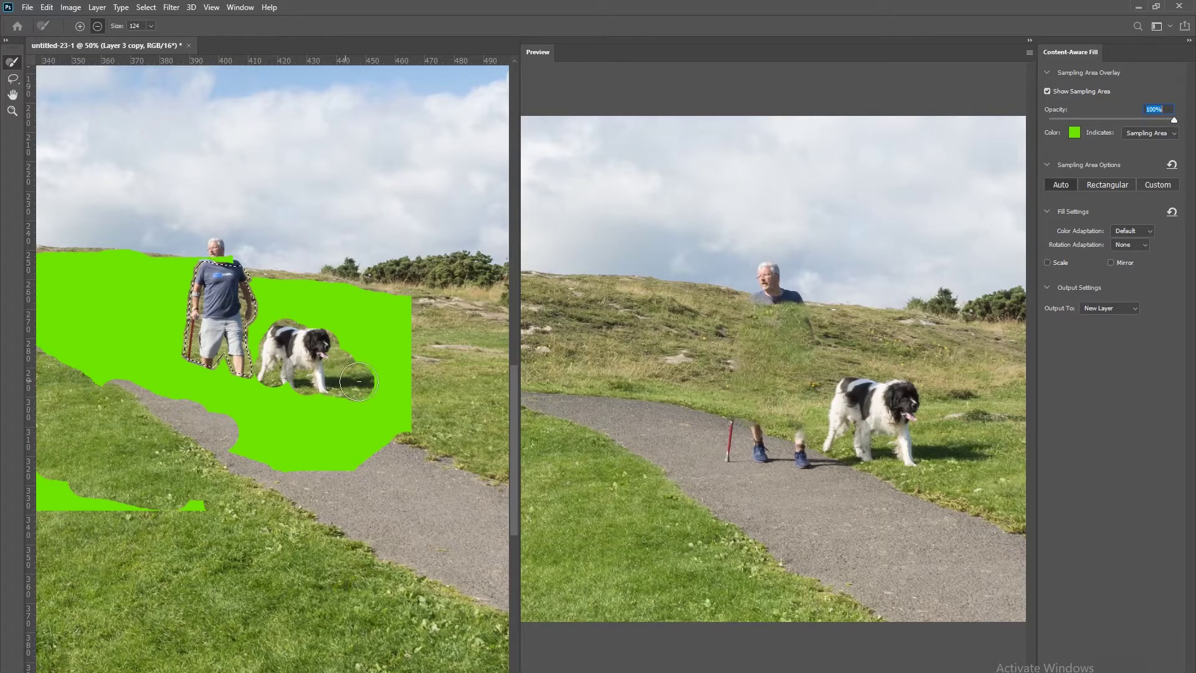
key("bracketleft")
mouse_move(335, 454)
left_mouse_down()
mouse_move(245, 456)
mouse_move(356, 466)
mouse_move(124, 386)
mouse_move(115, 396)
mouse_move(109, 423)
mouse_move(184, 503)
mouse_move(105, 486)
mouse_move(153, 492)
mouse_move(288, 468)
left_mouse_up()
- Enlarge the sampling brush to 200 and remove the leftover foreground grass and path patches from the sampling area
key("bracketright")
key("bracketright")
key("bracketright")
key("bracketright")
key("bracketright")
key("bracketright")
left_click_drag(171, 477, 203, 452)
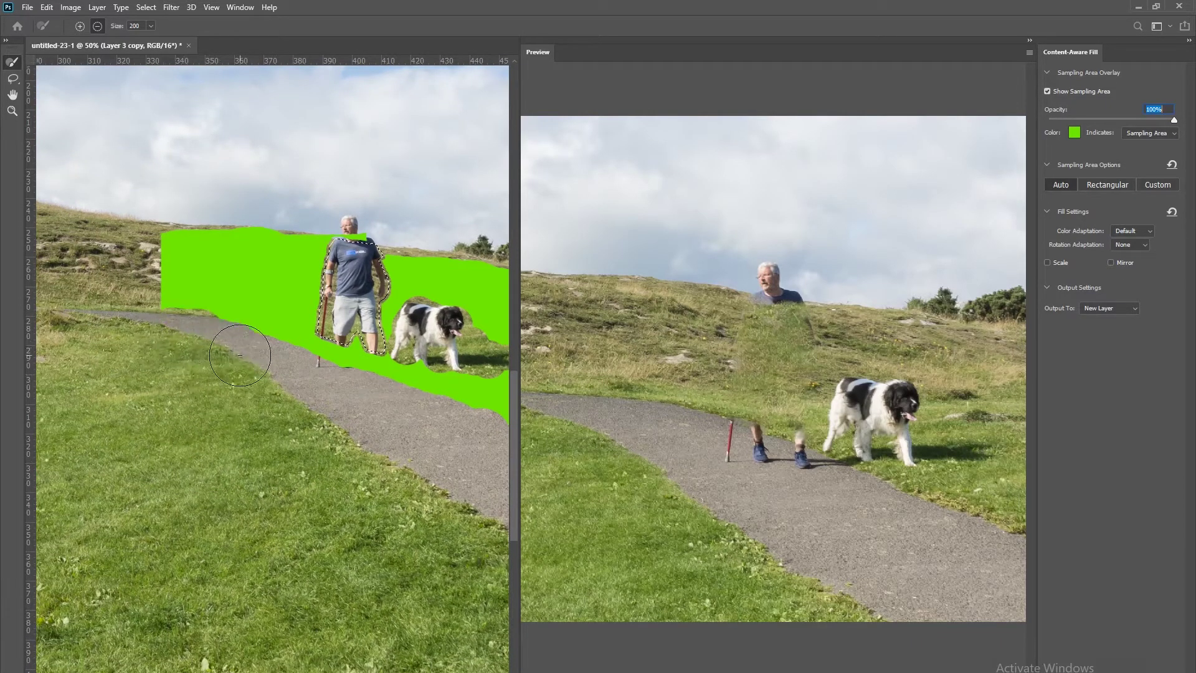
- Trim the sampling area along the path edge, the hill's skyline and around the walker's feet and shoulders
left_click_drag(199, 333, 165, 328)
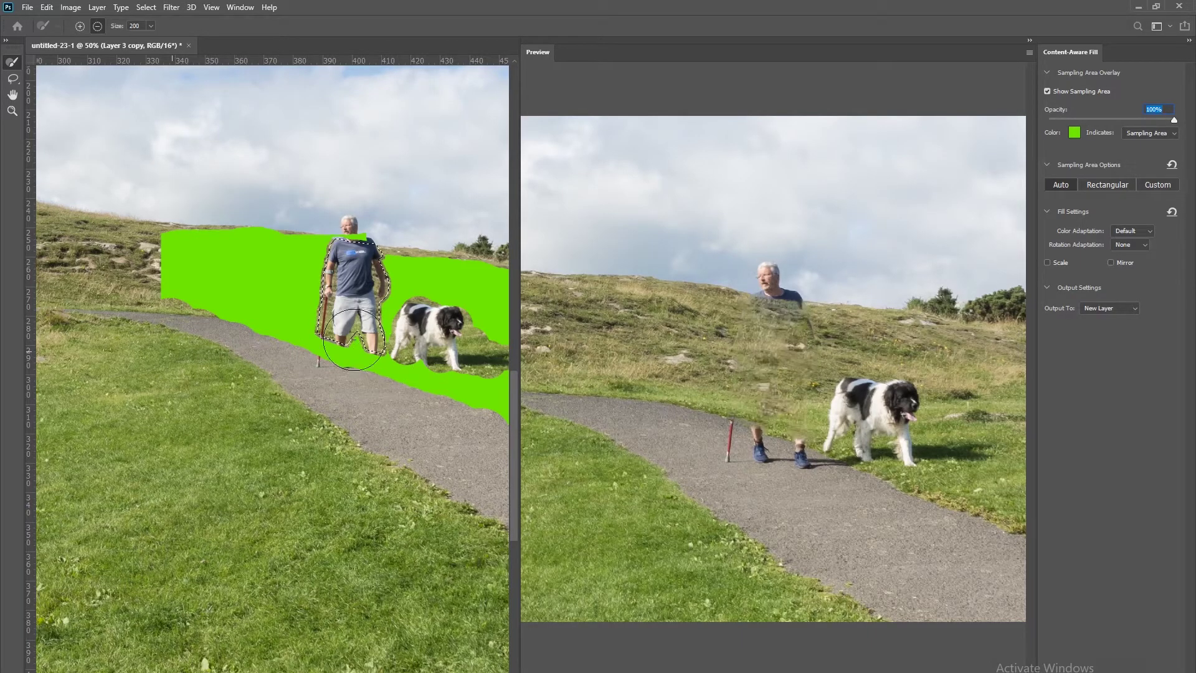
mouse_move(320, 206)
left_mouse_down()
mouse_move(370, 208)
mouse_move(299, 207)
left_mouse_up()
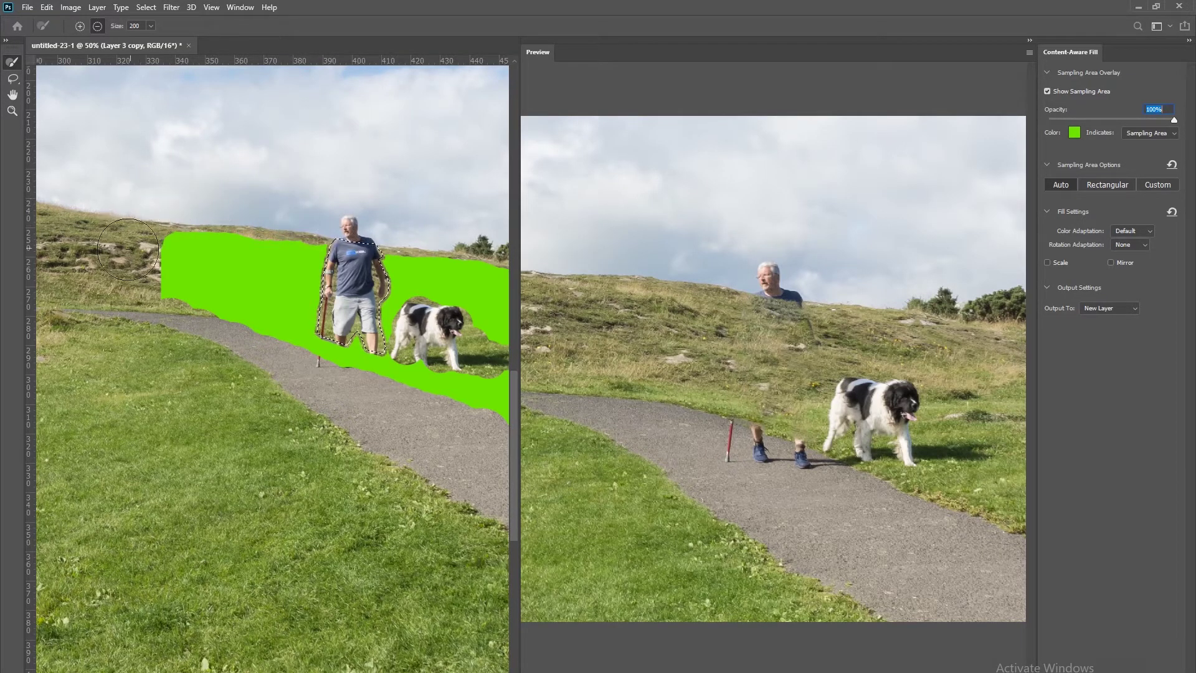
left_click_drag(338, 352, 251, 354)
mouse_move(374, 435)
left_mouse_down()
mouse_move(440, 440)
mouse_move(209, 375)
left_mouse_up()
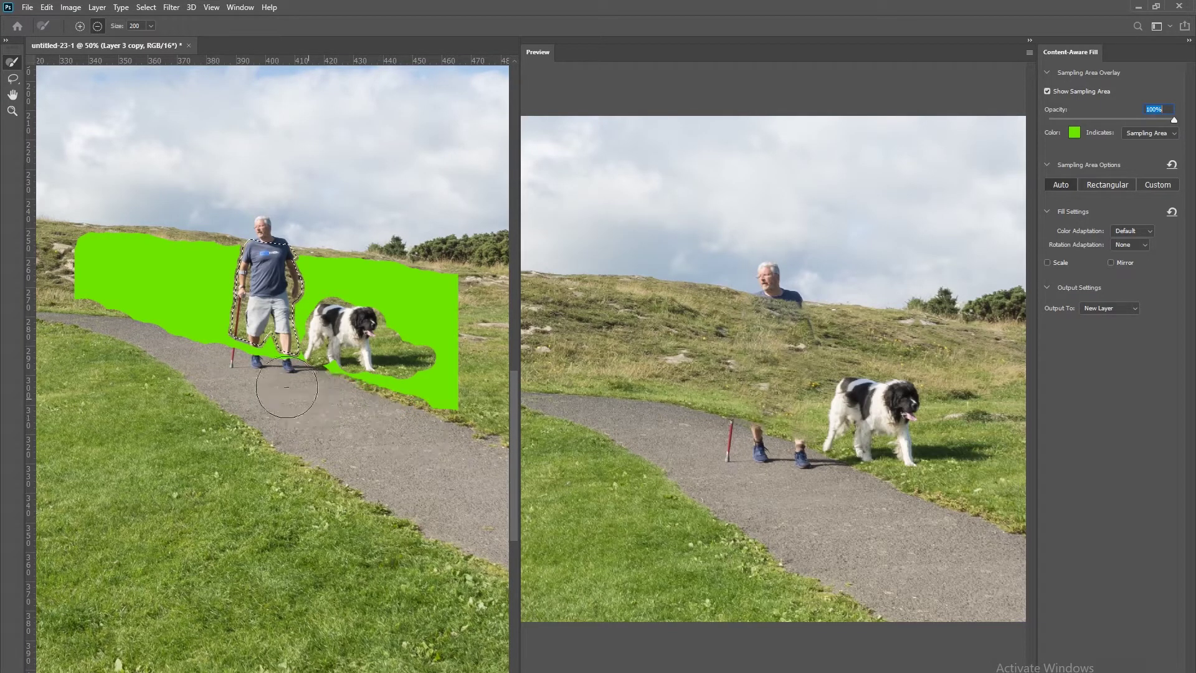
left_click_drag(232, 366, 156, 346)
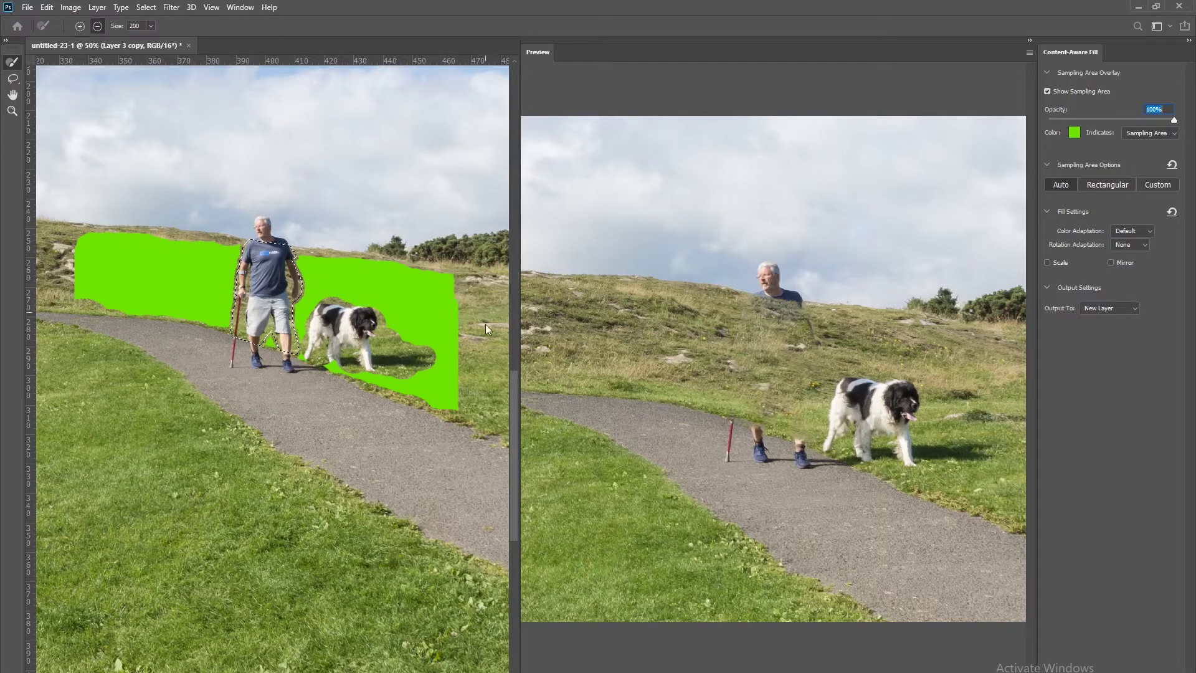
- Trim the sampling area's corner beyond the dog, apply the fill to a new layer and deselect
left_click(447, 431)
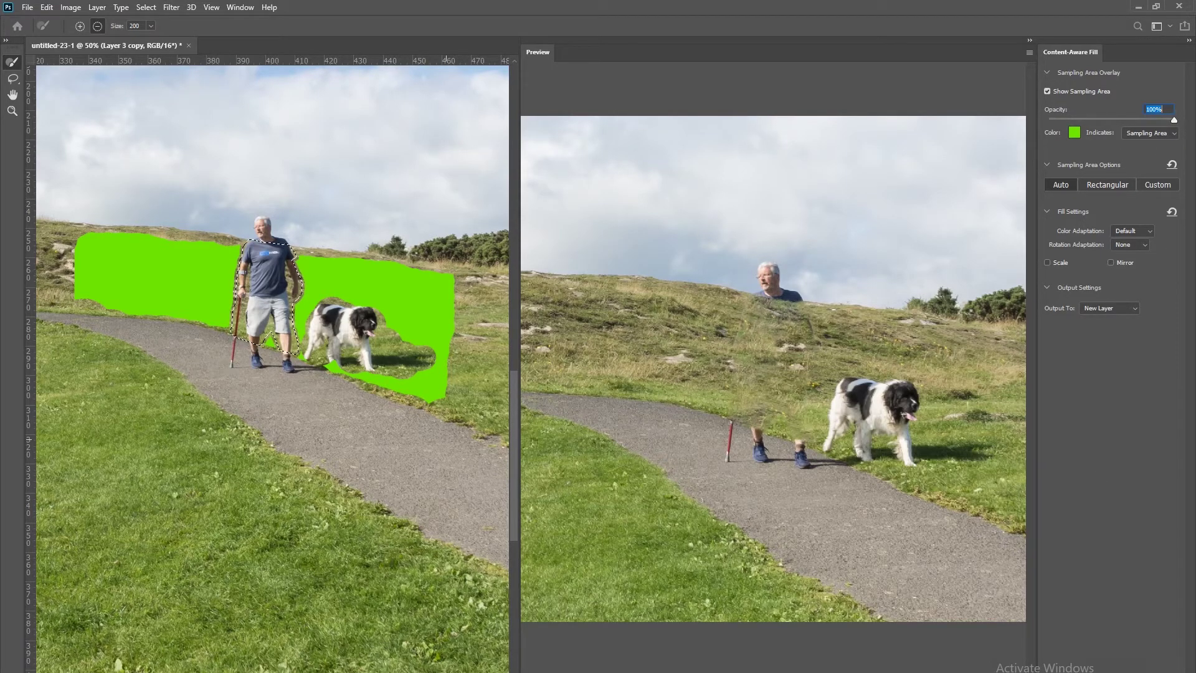
key("Return")
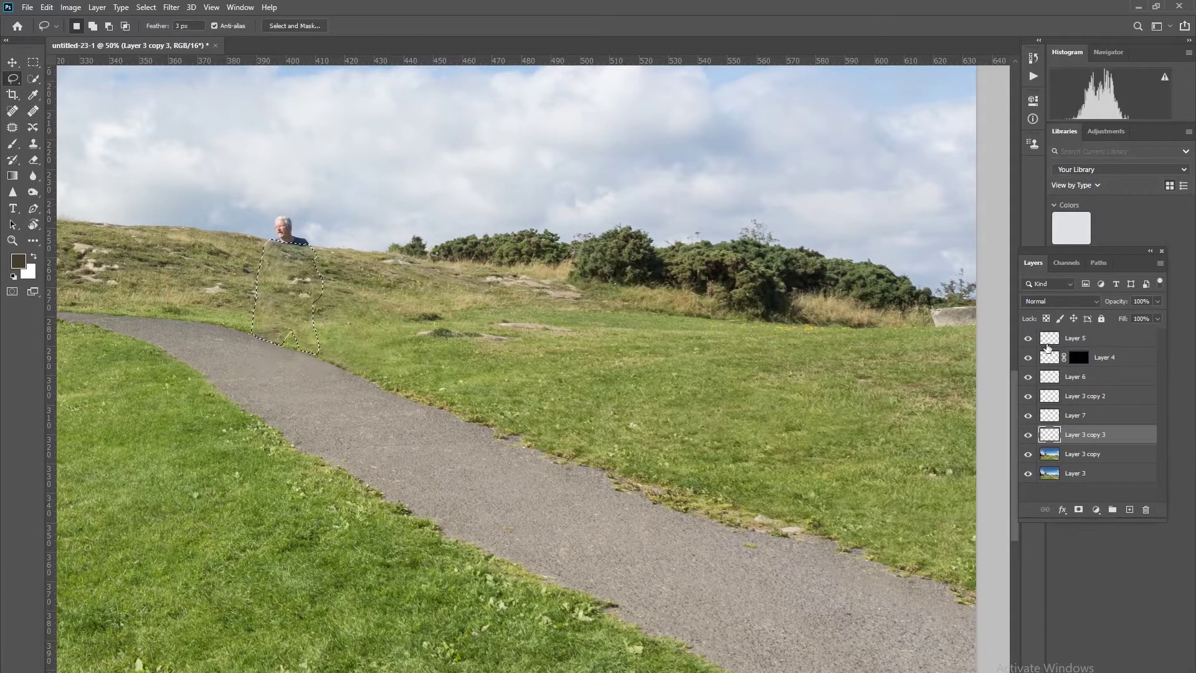
key("ctrl+d")
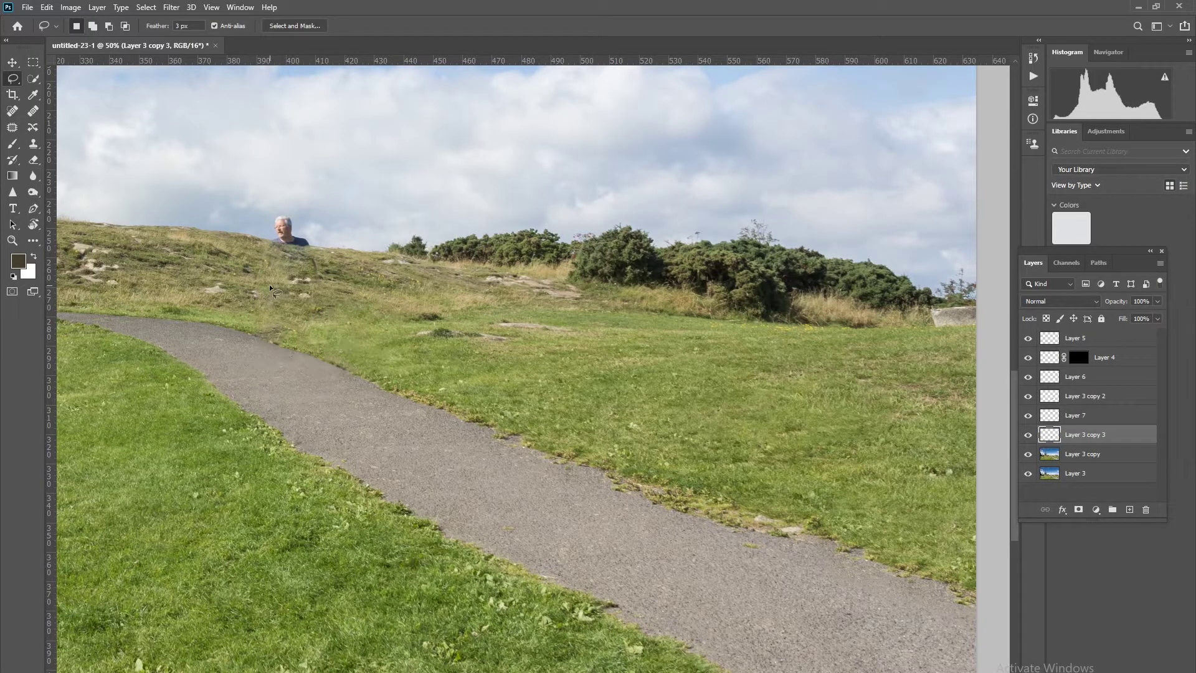
- Add a new layer above Layer 3 copy 3 and start cloning the filled hillside using an 80 px Clone Stamp brush
key("ctrl+1")
left_click_drag(143, 249, 652, 360)
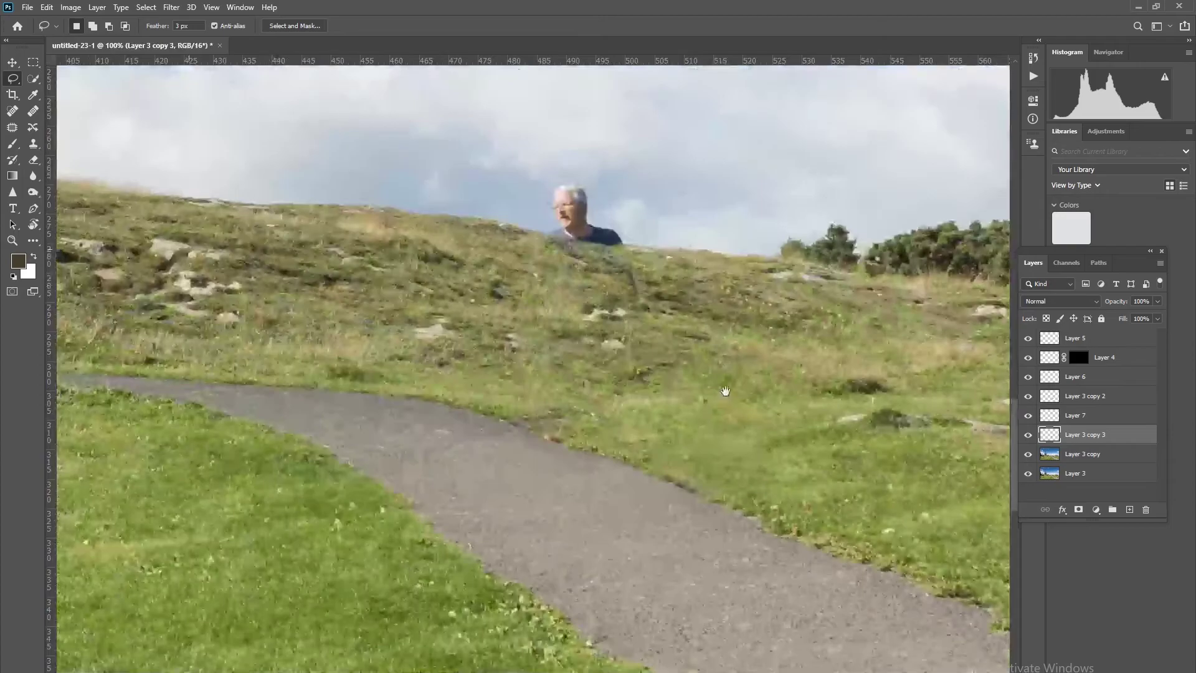
key("ctrl+plus")
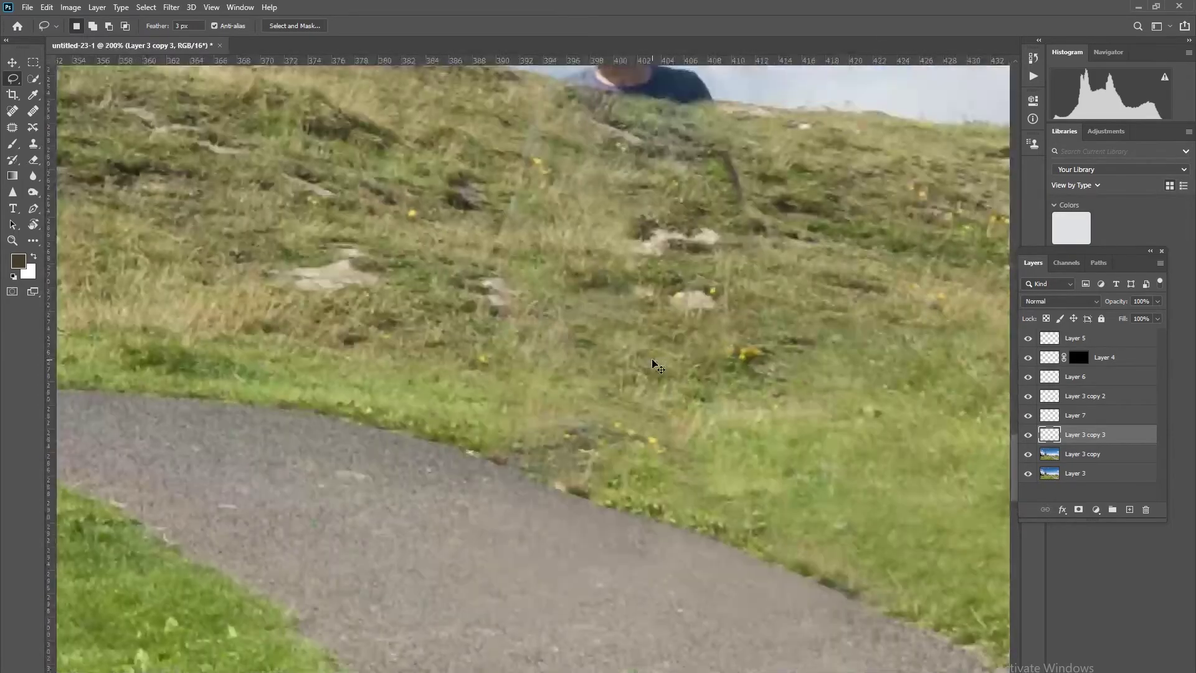
key("ctrl+minus")
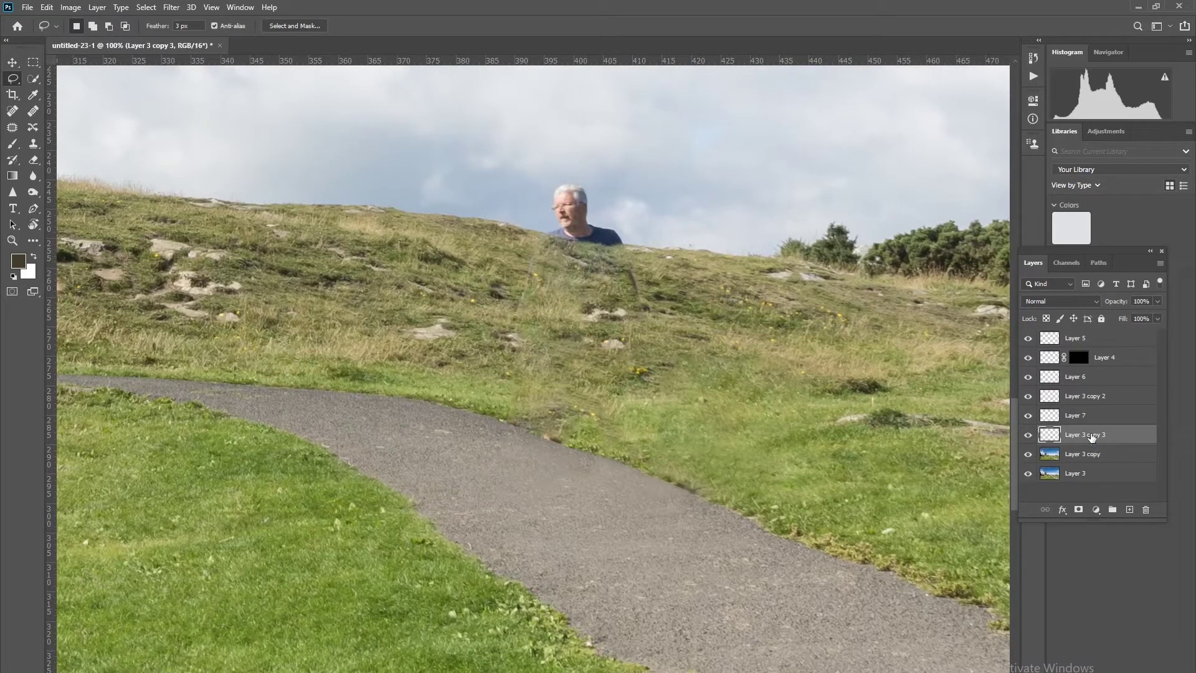
key("ctrl+shift+n")
key("Return")
key("s")
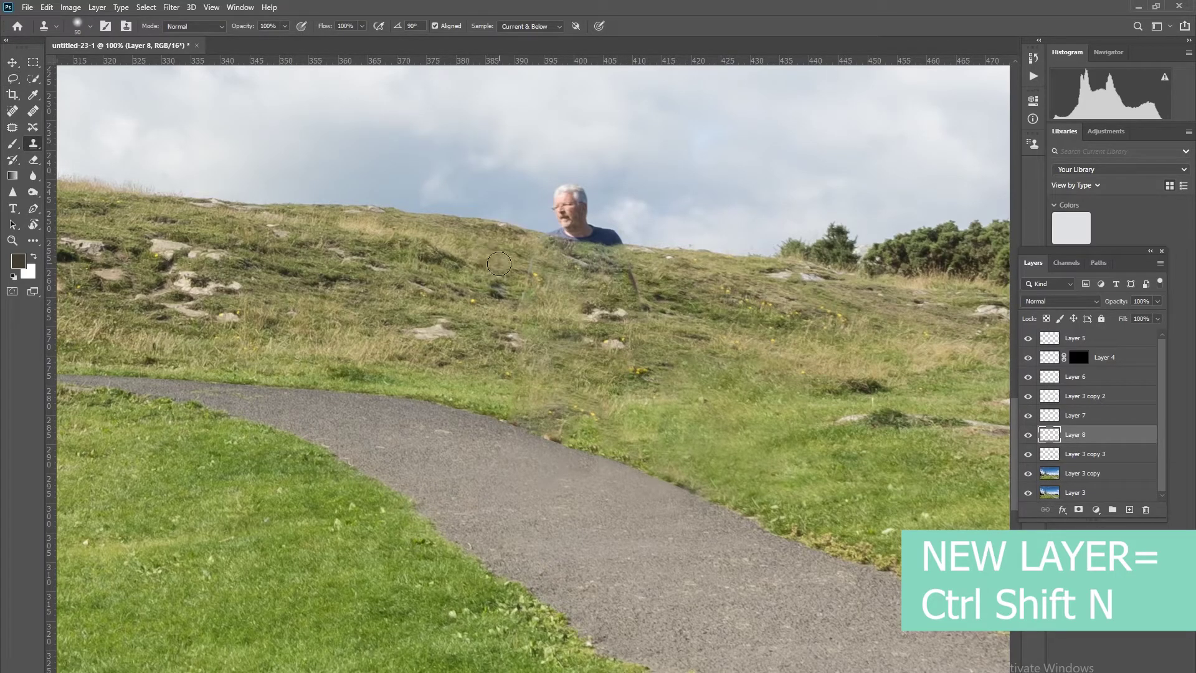
key("bracketright")
right_click(668, 278)
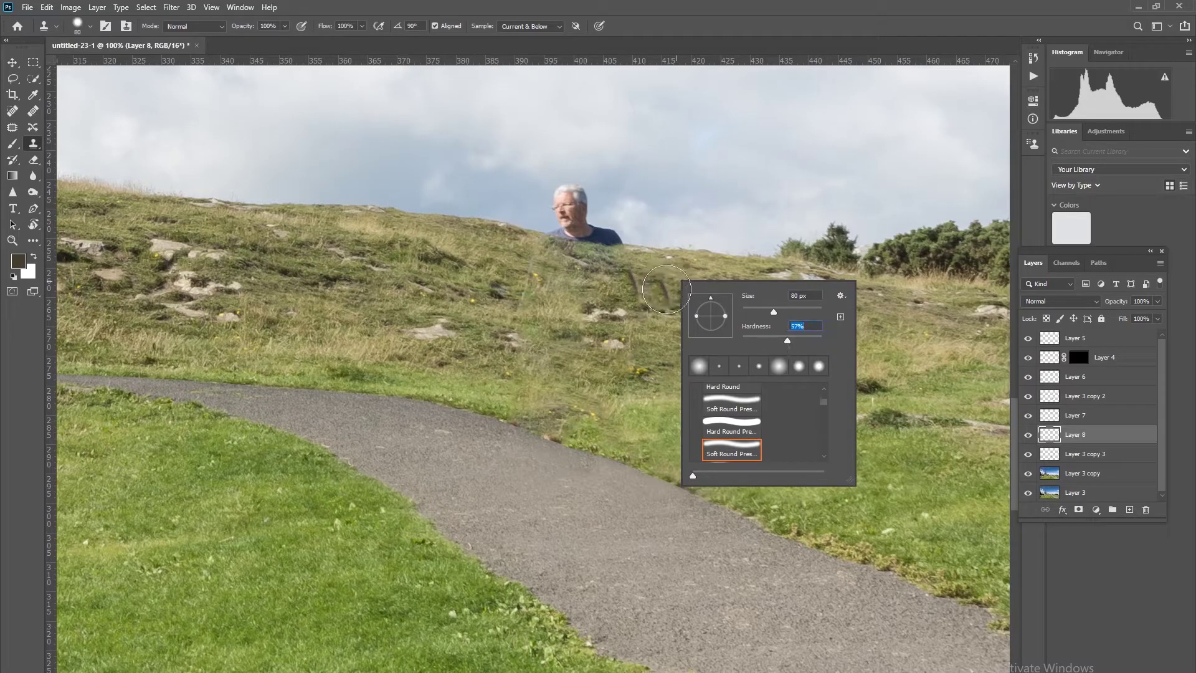
left_click_drag(651, 291, 691, 299)
- Try cloning a large part of the hillside with an 800 px brush
key("bracketright")
key("bracketright")
key("bracketright")
key("bracketright")
key("bracketright")
key("bracketright")
key("bracketright")
key("bracketright")
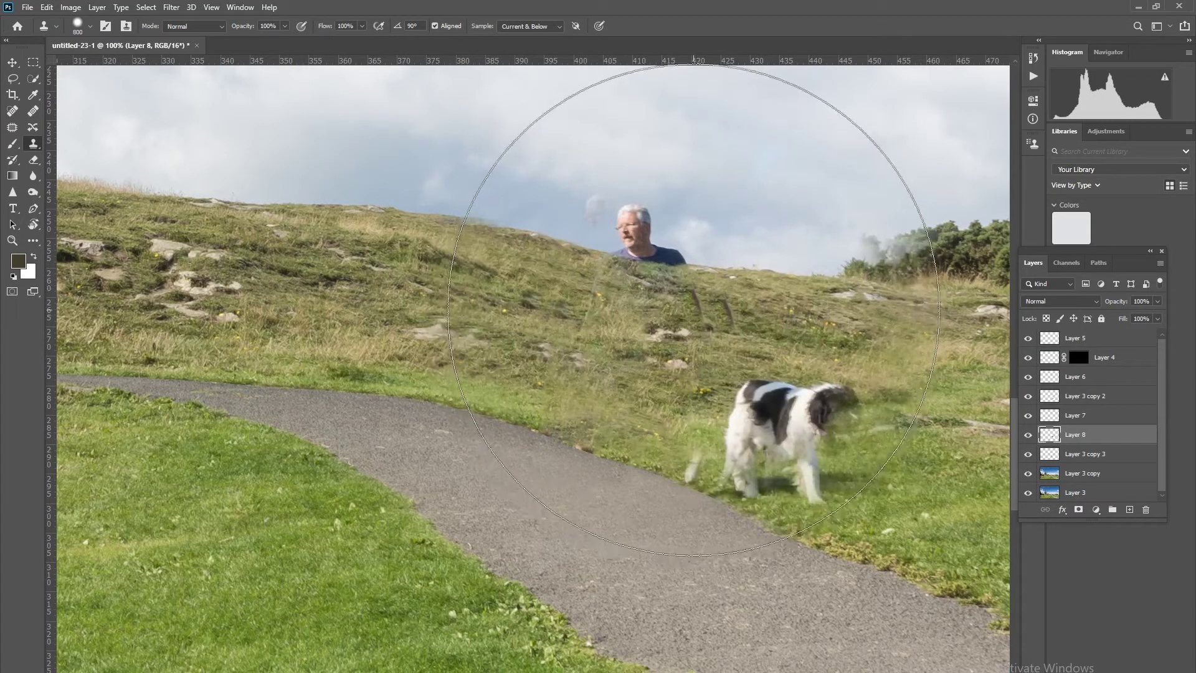
key("bracketleft")
key("bracketleft")
key("bracketleft")
key("bracketleft")
key("bracketleft")
key("bracketleft")
key("bracketleft")
key("bracketleft")
key("bracketleft")
key("bracketleft")
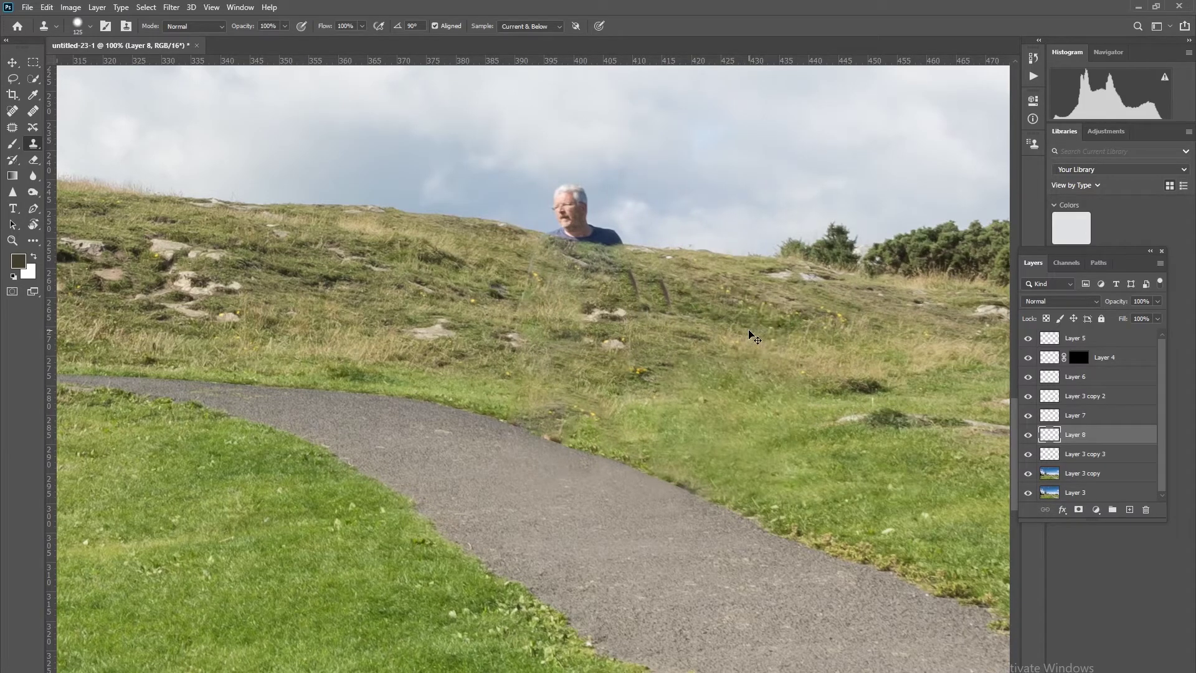
- Clone hillside grass over the dark arm-edge streaks and part of the rock below the walker's shoulder with a 60 px brush
left_click_drag(666, 286, 704, 292)
key("bracketleft")
key("bracketleft")
key("bracketleft")
key("bracketleft")
key("bracketleft")
left_click(677, 290, "alt")
left_click(641, 285)
left_click(640, 296)
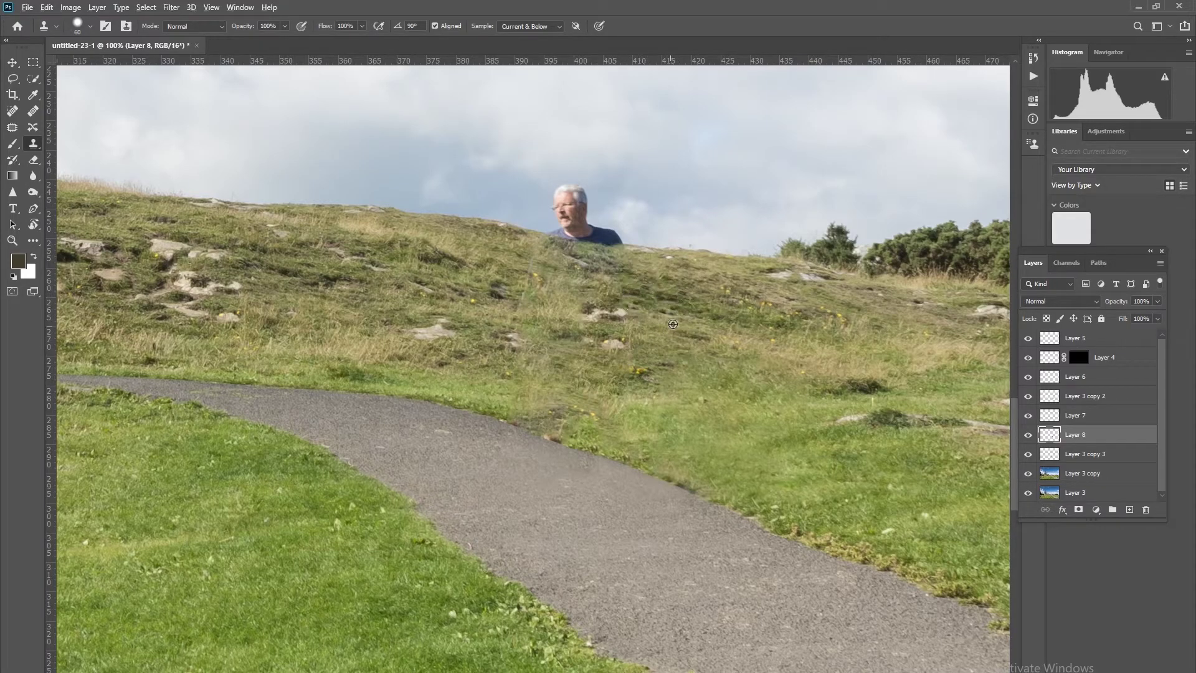
left_click(626, 322)
- Clone nearby grass over the yellow flowers and faint body-edge seam on the hillside beneath the walker's face
left_click(494, 282, "alt")
left_click(544, 282)
left_click(516, 257, "alt")
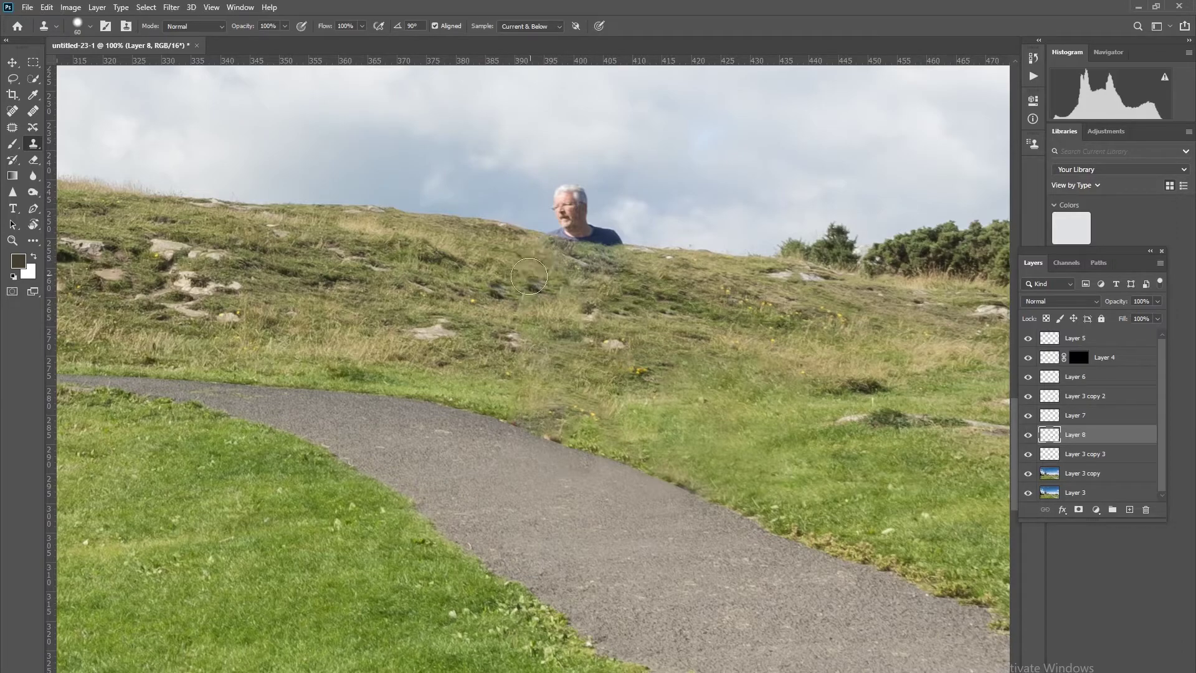
left_click(529, 304)
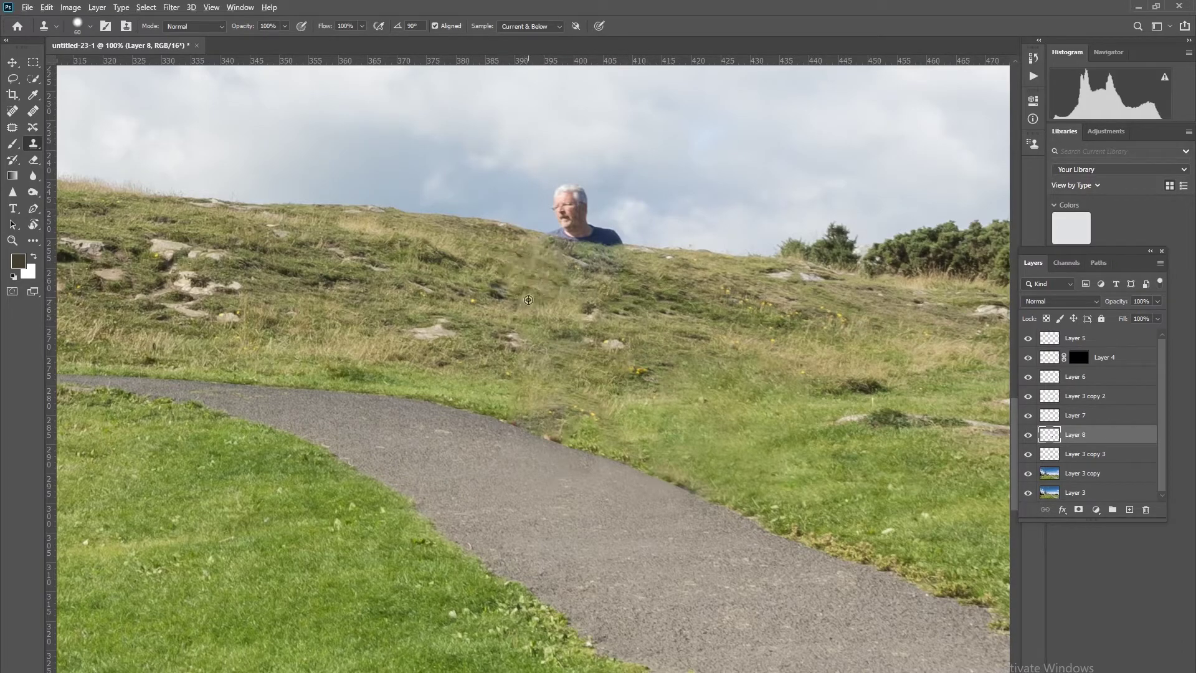
- Clone grass over the remaining small light rock on the slope below the walker's head, keeping the 60 px brush
right_click(601, 333)
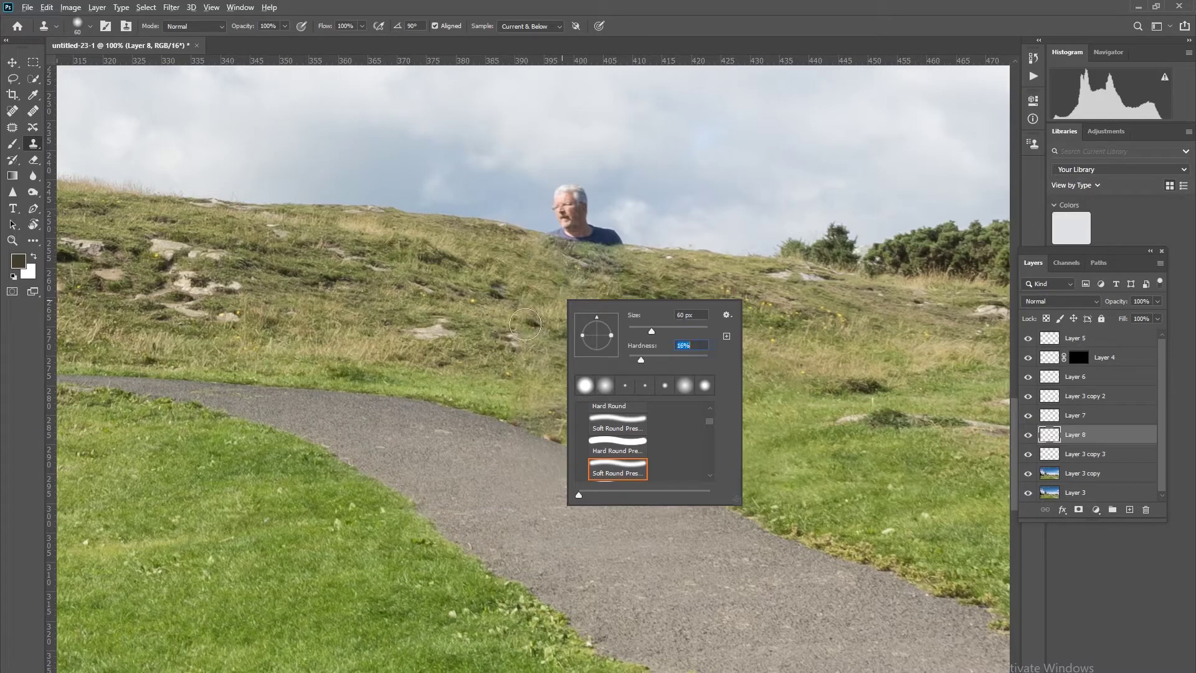
key("Return")
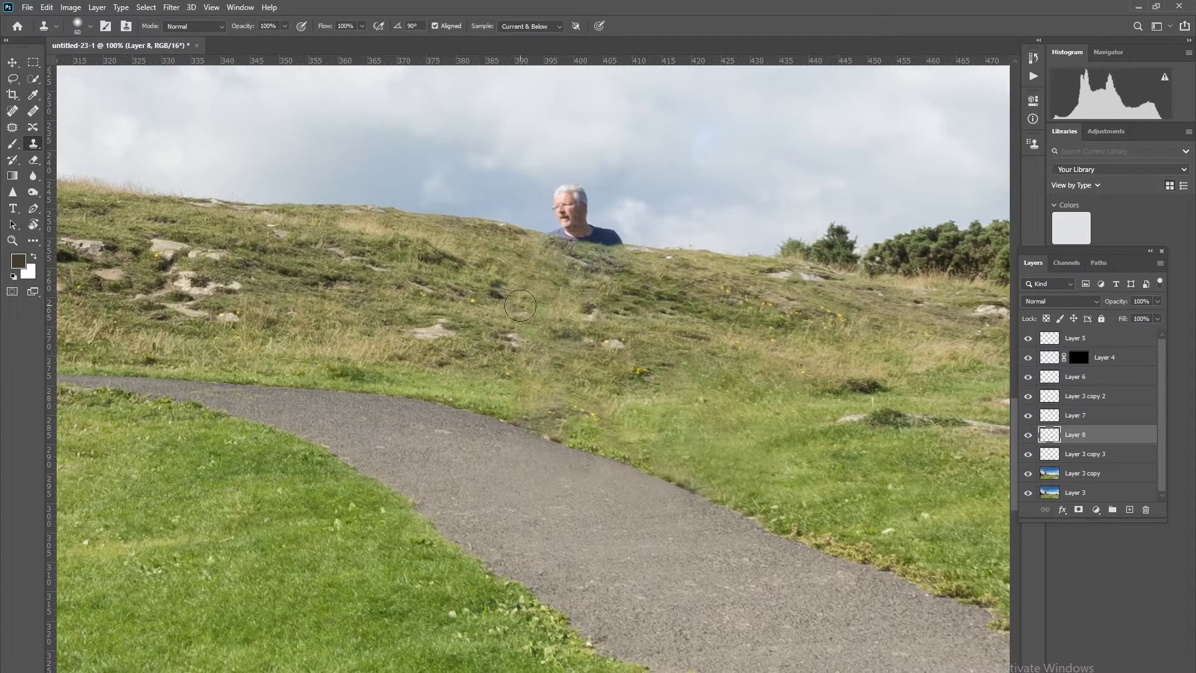
left_click(593, 314)
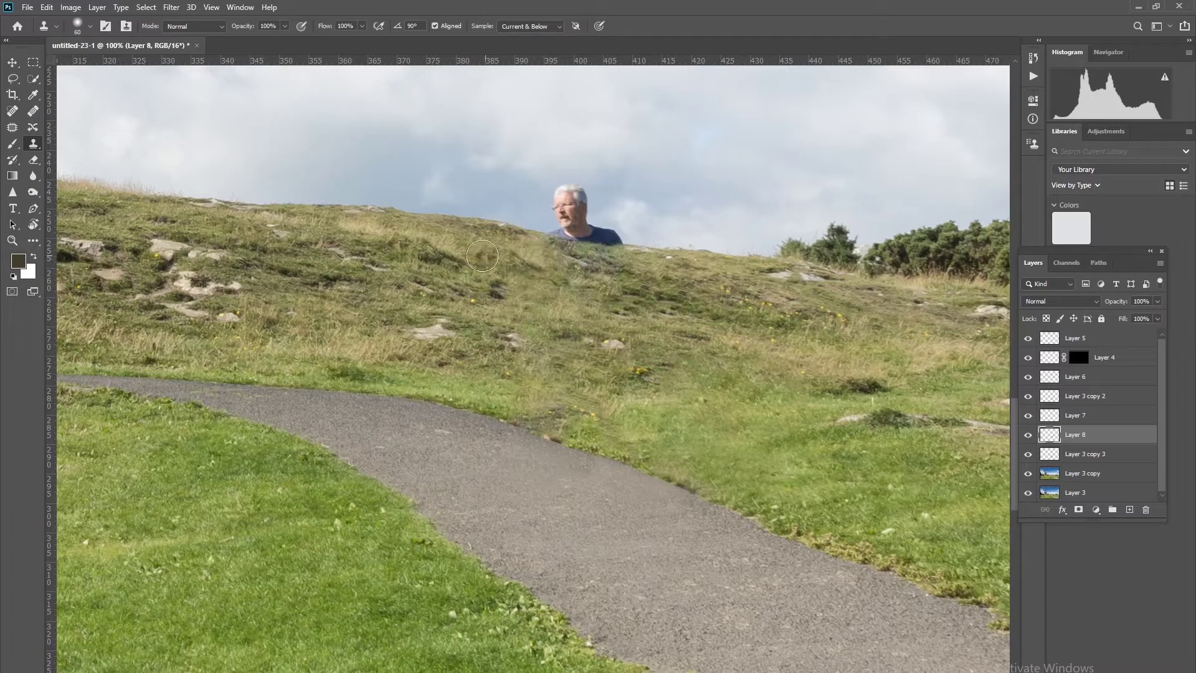
- Clone grass over the small rock and streaks on the slope below the walker and over the dark patch at the path's upper edge
left_click_drag(492, 256, 558, 275)
mouse_move(507, 282)
left_mouse_down()
mouse_move(492, 299)
mouse_move(495, 323)
mouse_move(518, 329)
mouse_move(523, 317)
mouse_move(498, 316)
left_mouse_up()
left_click(499, 323, "alt")
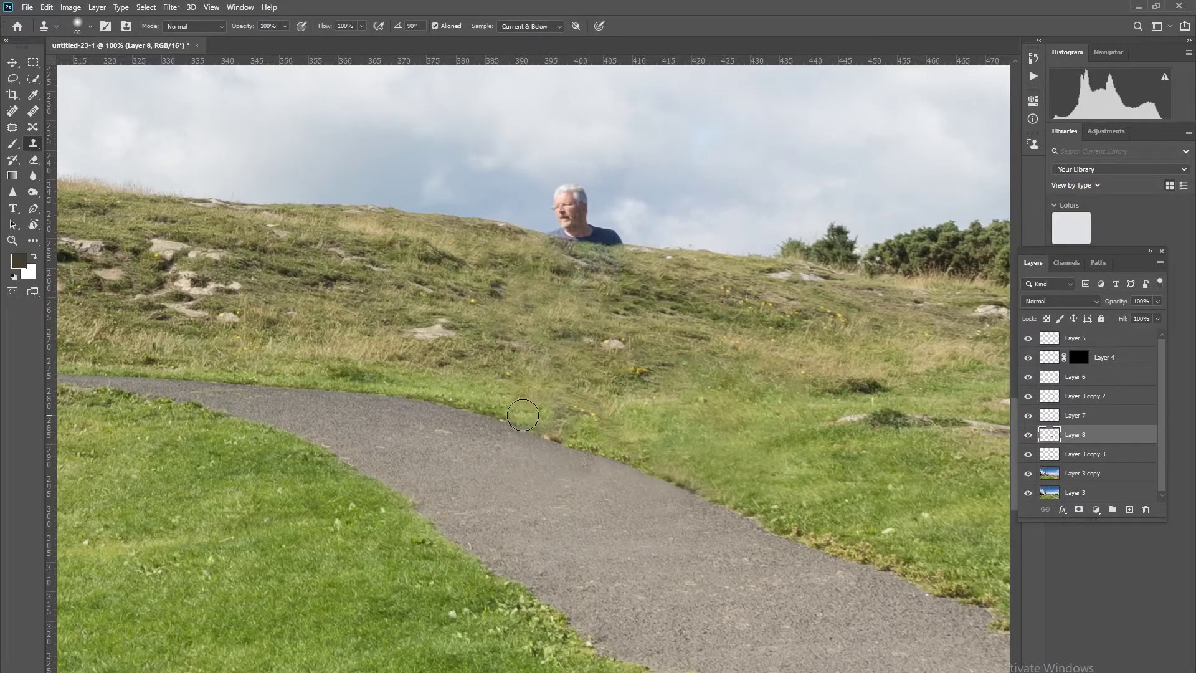
mouse_move(538, 421)
left_mouse_down()
mouse_move(567, 428)
mouse_move(564, 405)
mouse_move(623, 438)
mouse_move(596, 413)
mouse_move(557, 410)
mouse_move(603, 426)
mouse_move(565, 424)
mouse_move(670, 420)
mouse_move(664, 410)
mouse_move(624, 422)
mouse_move(652, 424)
mouse_move(658, 412)
mouse_move(566, 414)
mouse_move(620, 365)
mouse_move(659, 354)
mouse_move(597, 386)
mouse_move(587, 405)
mouse_move(535, 392)
mouse_move(680, 374)
left_mouse_up()
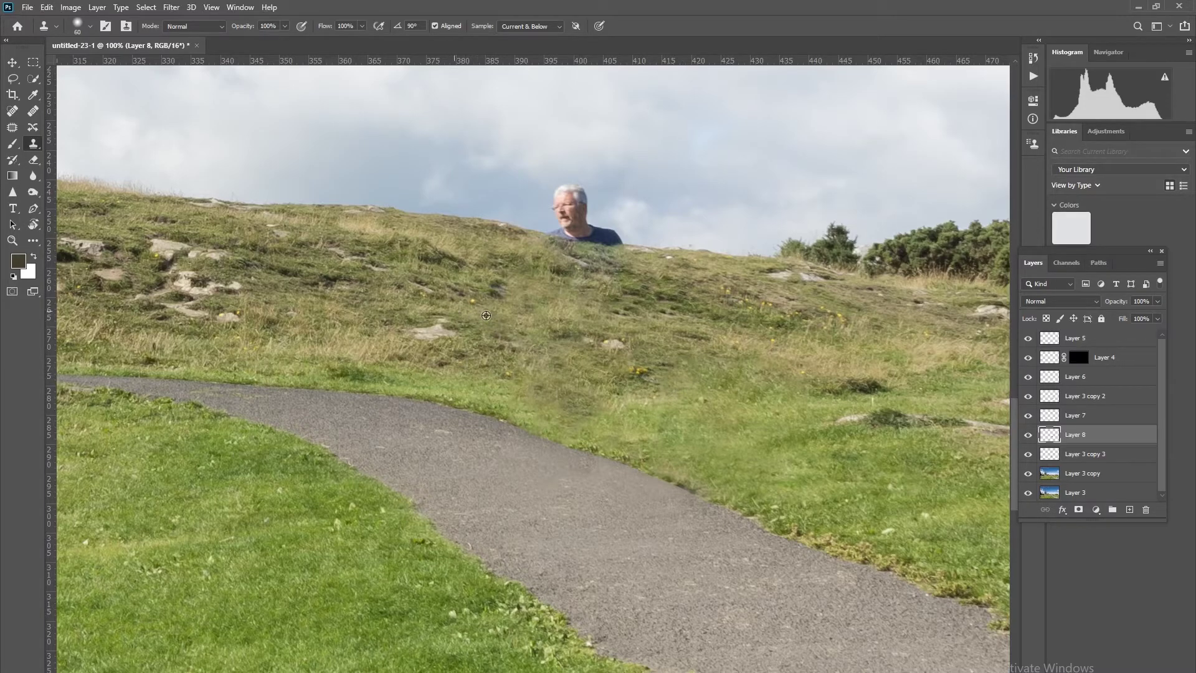
- Clone more grass texture across the smeared slope below the walker's head and compare the retouching with Layer 8 hidden and shown
mouse_move(651, 305)
left_mouse_down()
mouse_move(585, 296)
mouse_move(694, 299)
mouse_move(553, 279)
mouse_move(600, 289)
mouse_move(533, 290)
mouse_move(579, 294)
left_mouse_up()
left_click(597, 288)
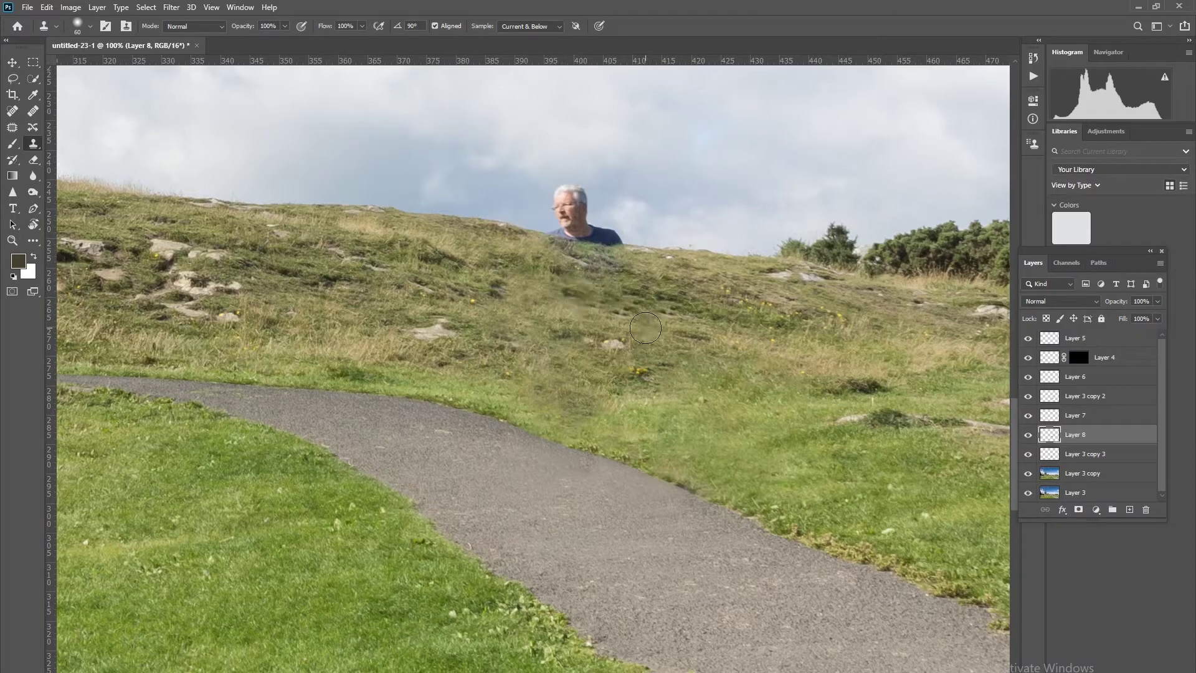
left_click(870, 403, "alt")
mouse_move(516, 329)
left_mouse_down()
mouse_move(556, 332)
mouse_move(492, 306)
mouse_move(496, 357)
left_mouse_up()
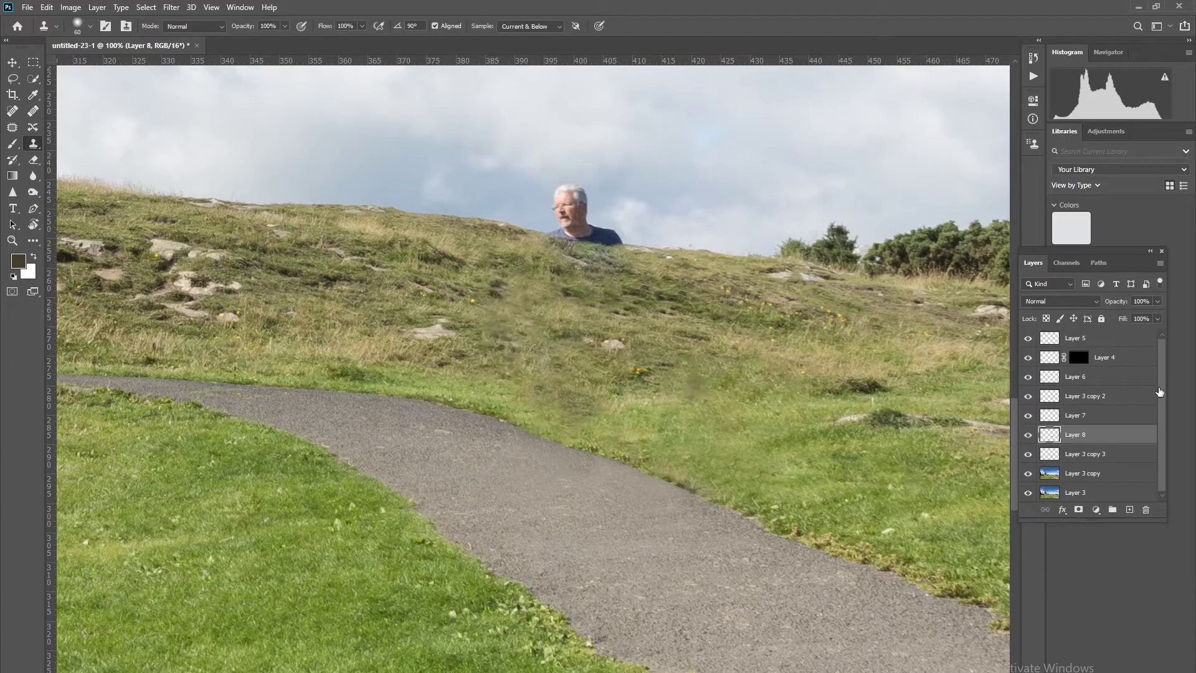
left_click(1027, 435)
left_click(1028, 435)
- On Layer 5, clone over the smudged grass along the upper edge of the path
left_click(1095, 340)
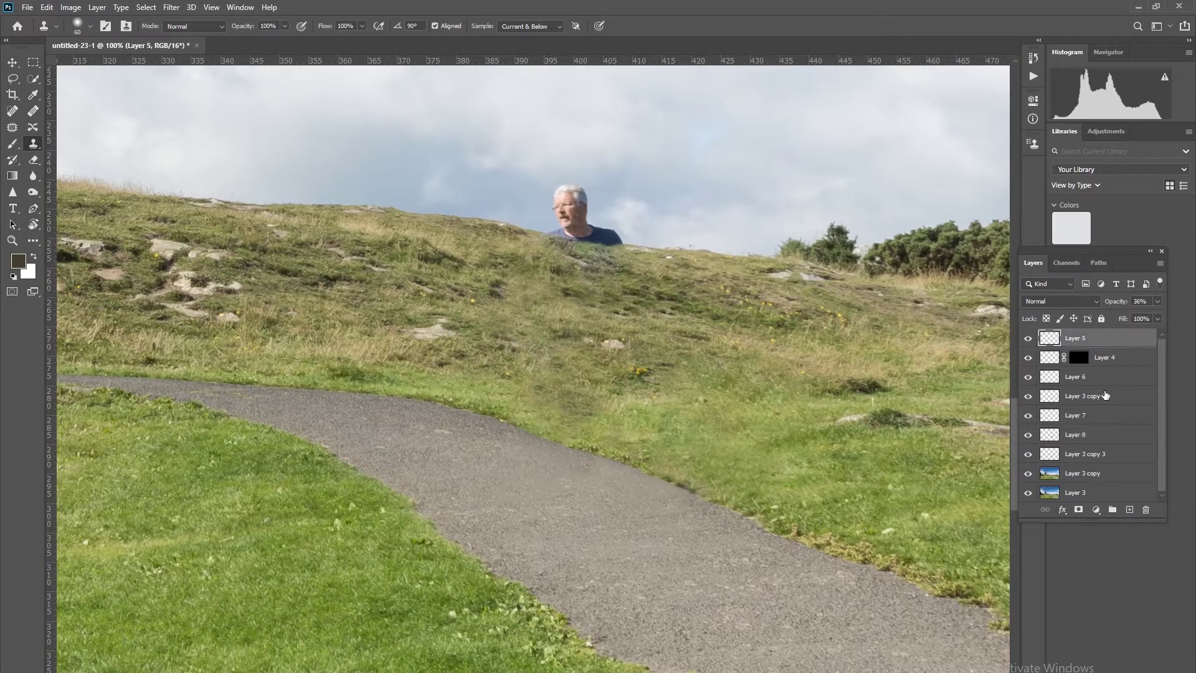
key("ctrl+minus")
key("ctrl+plus")
key("ctrl+plus")
left_click(880, 340)
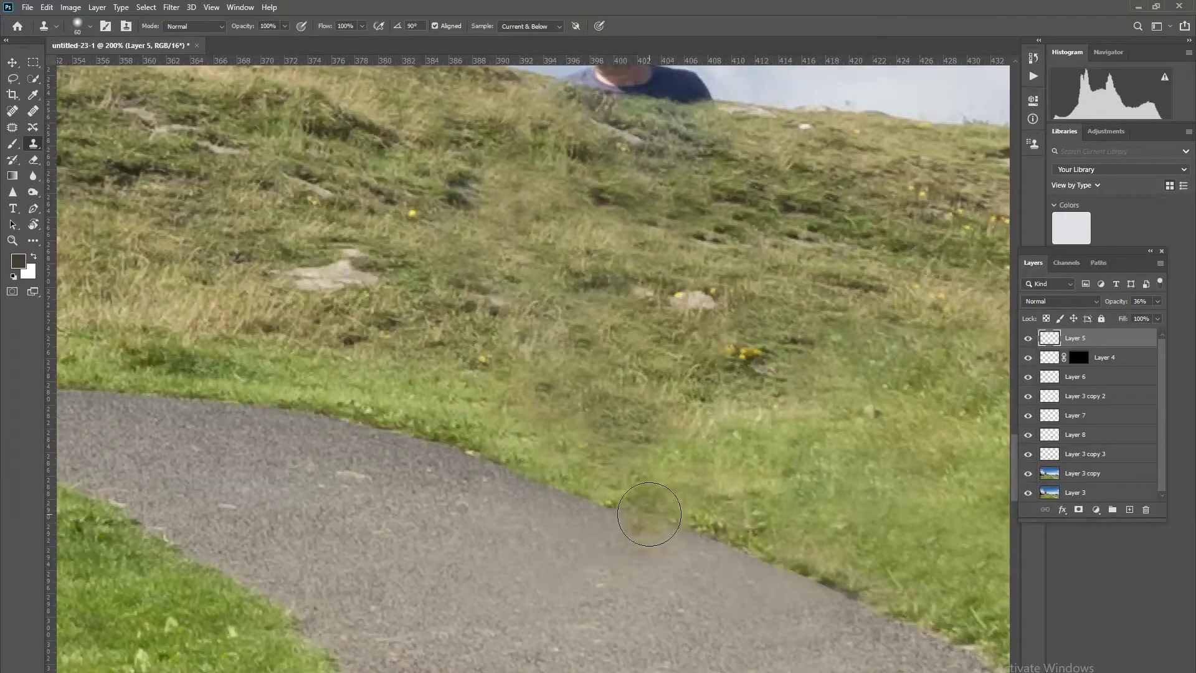
left_click(654, 507, "alt")
left_click_drag(536, 464, 554, 471)
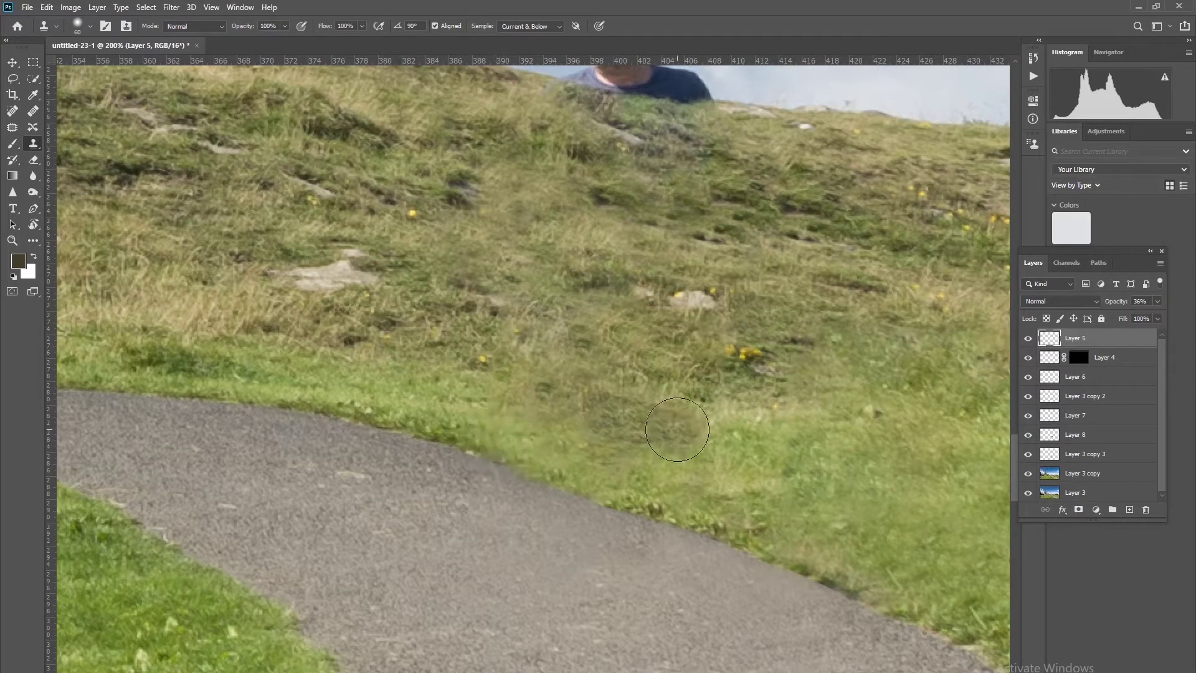
- Merge all visible layers into one and duplicate the merged layer
key("ctrl+minus")
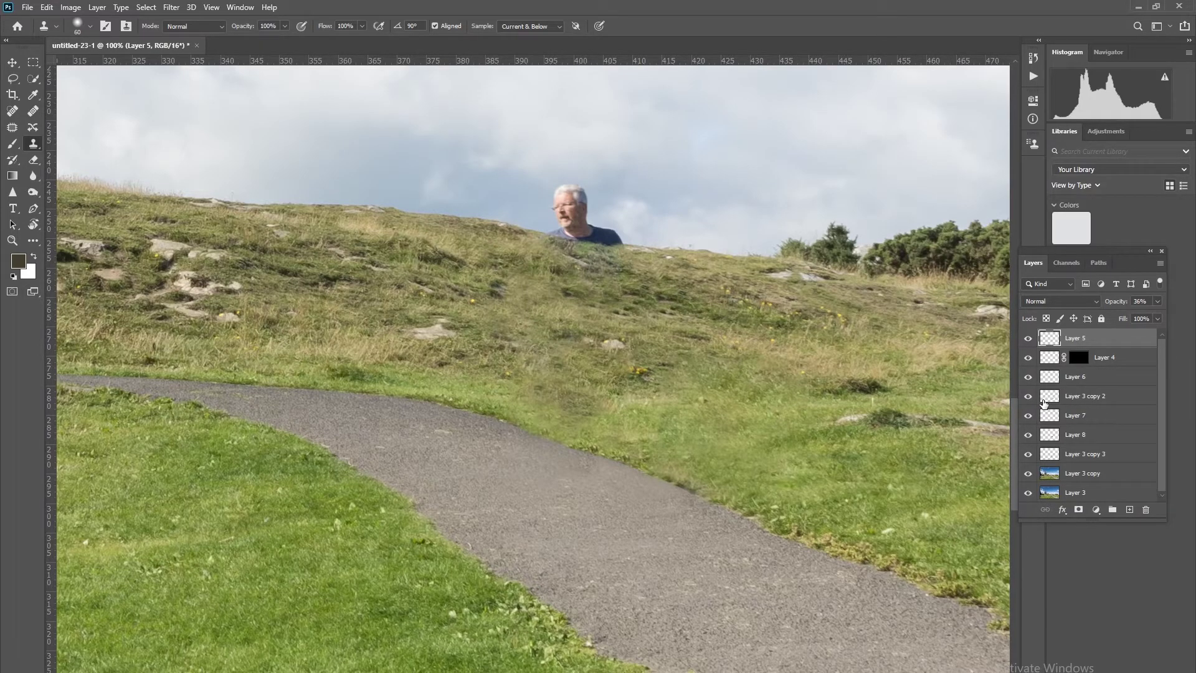
key("ctrl+shift+e")
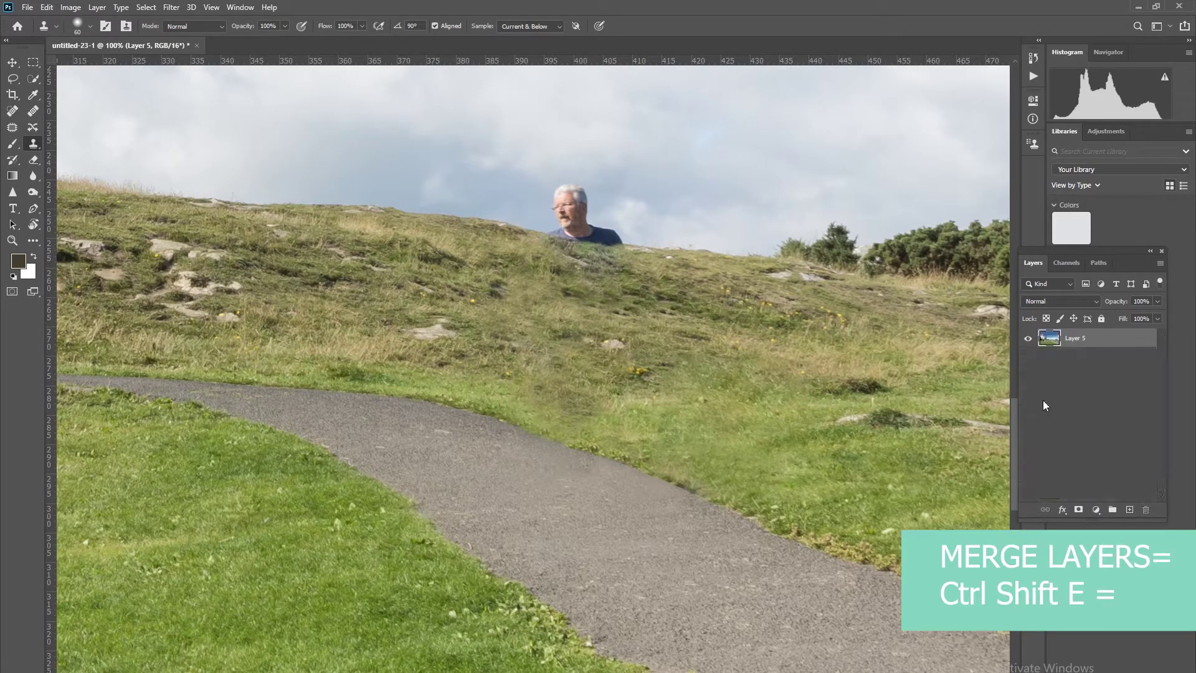
key("ctrl+j")
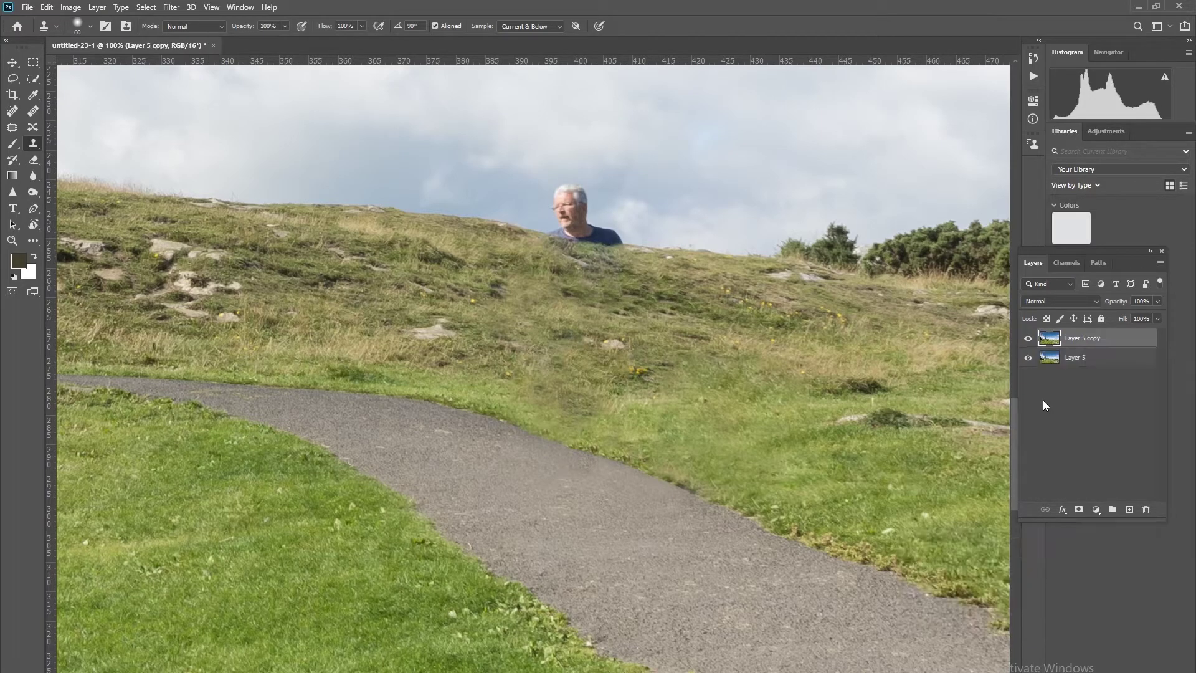
left_click_drag(590, 268, 603, 271)
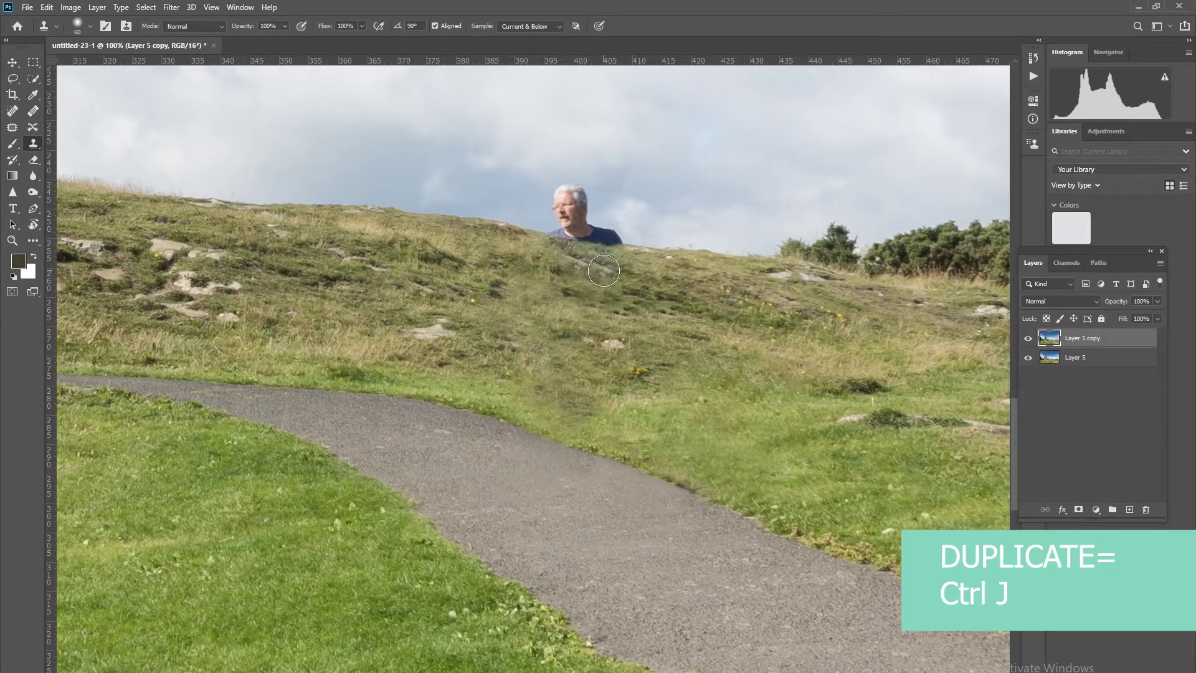
- Copy a tall rectangular strip of sky and hillside beside the walker to a new layer and move it over his head
left_click(33, 63)
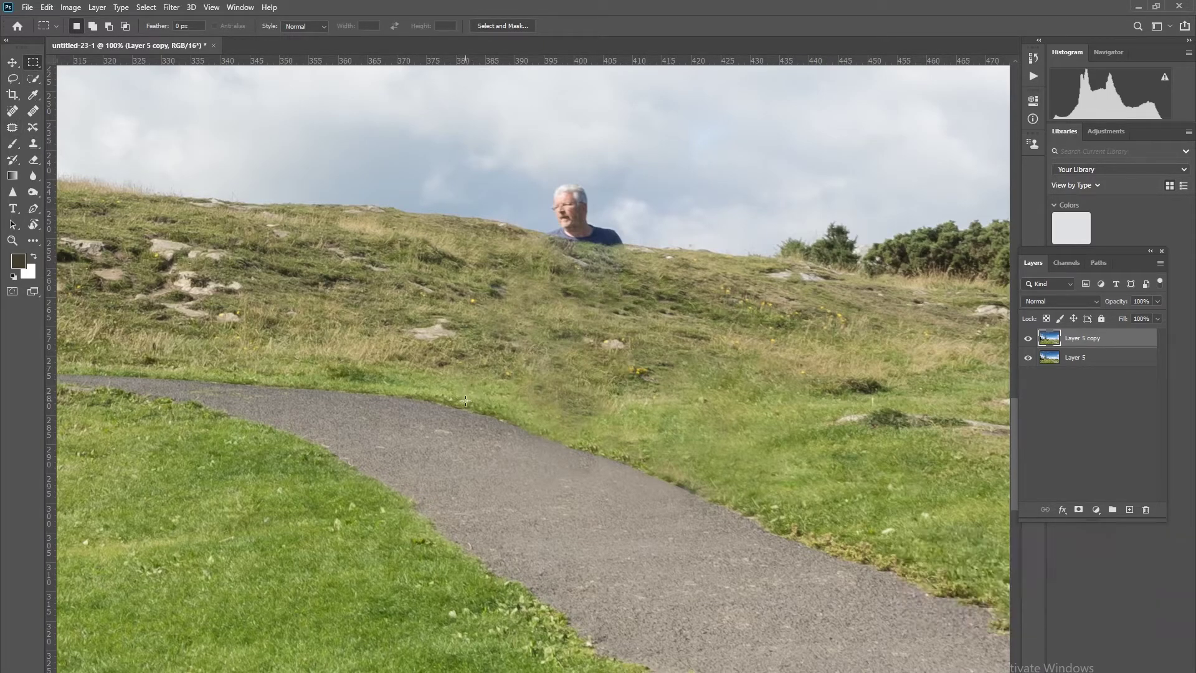
left_click_drag(468, 400, 337, 74)
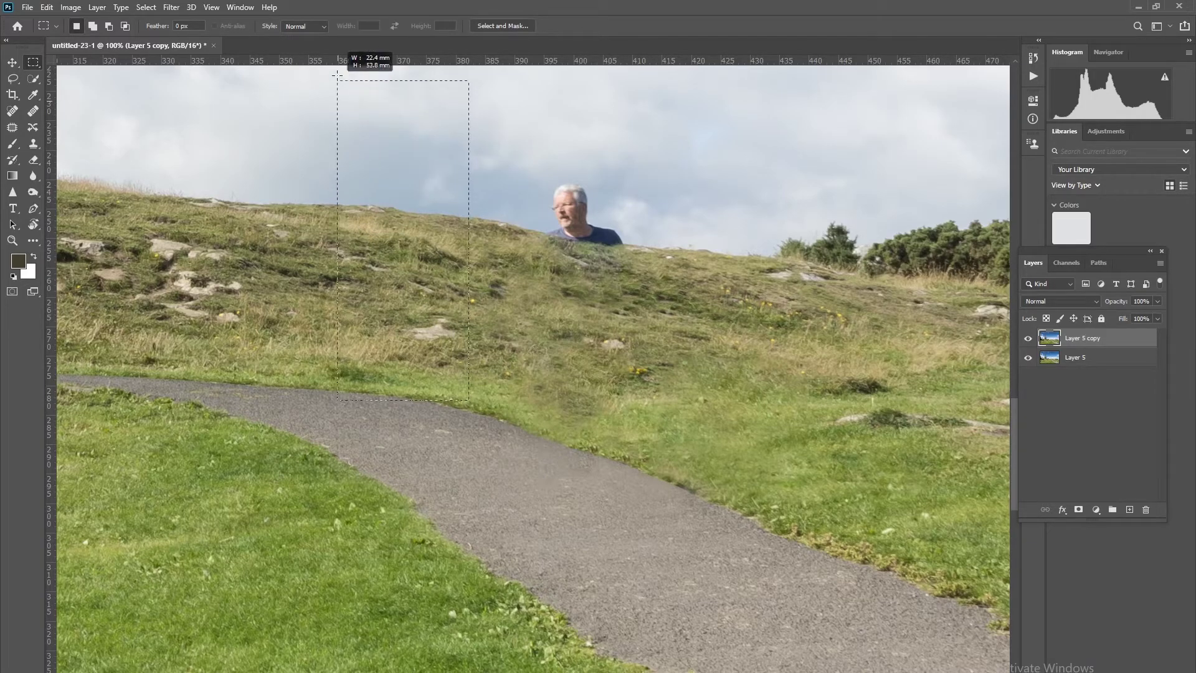
left_click(420, 392)
left_click_drag(444, 397, 291, 136)
left_click_drag(406, 348, 417, 341)
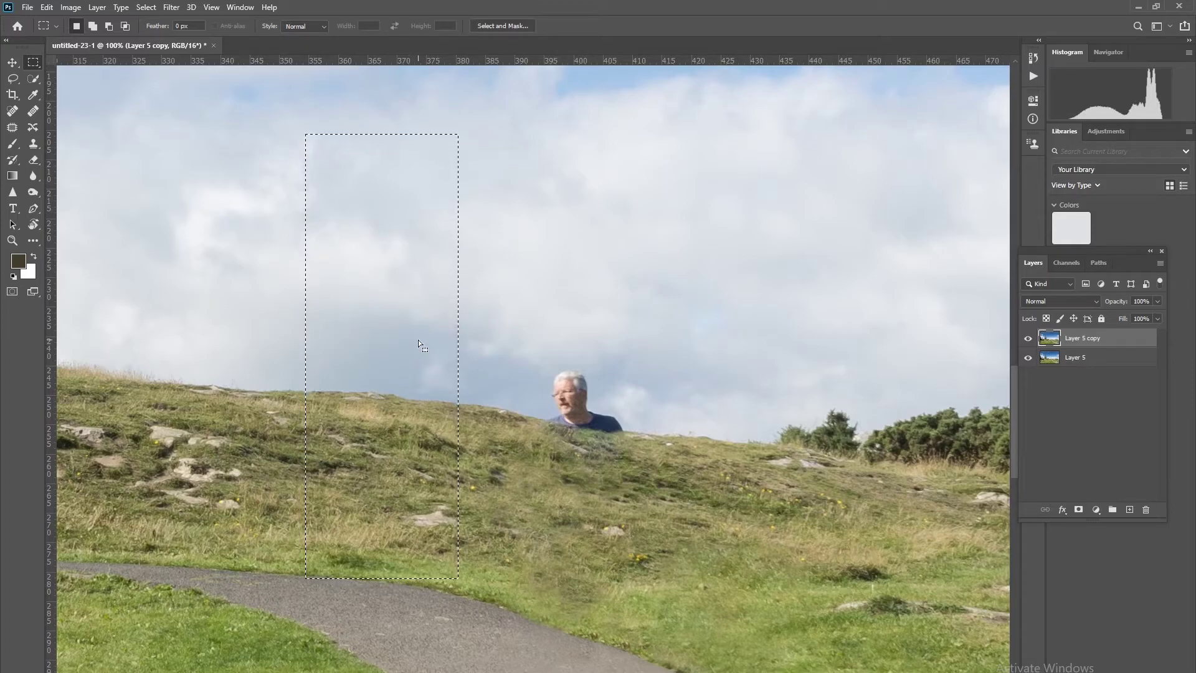
key("ctrl+j")
key("v")
left_click_drag(419, 342, 597, 363)
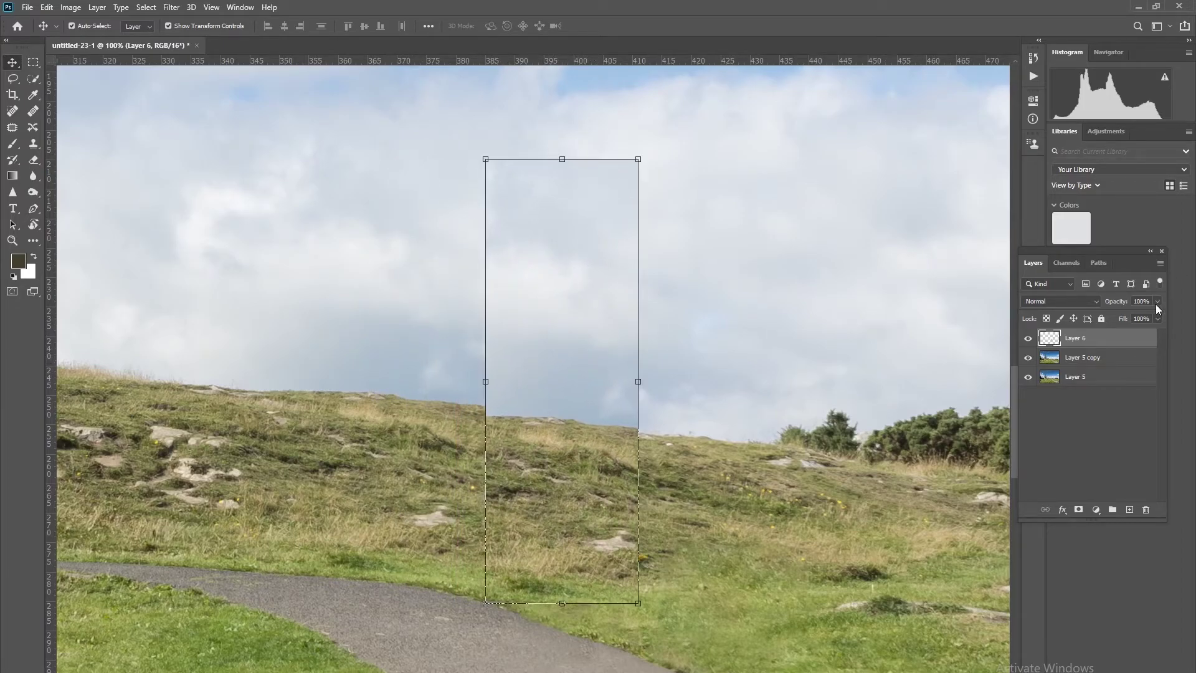
- Lower the copied strip's opacity to 52%, rotate it 4.89° and widen it to 103.77% so its ridge lines up with the skyline
left_click(1131, 311)
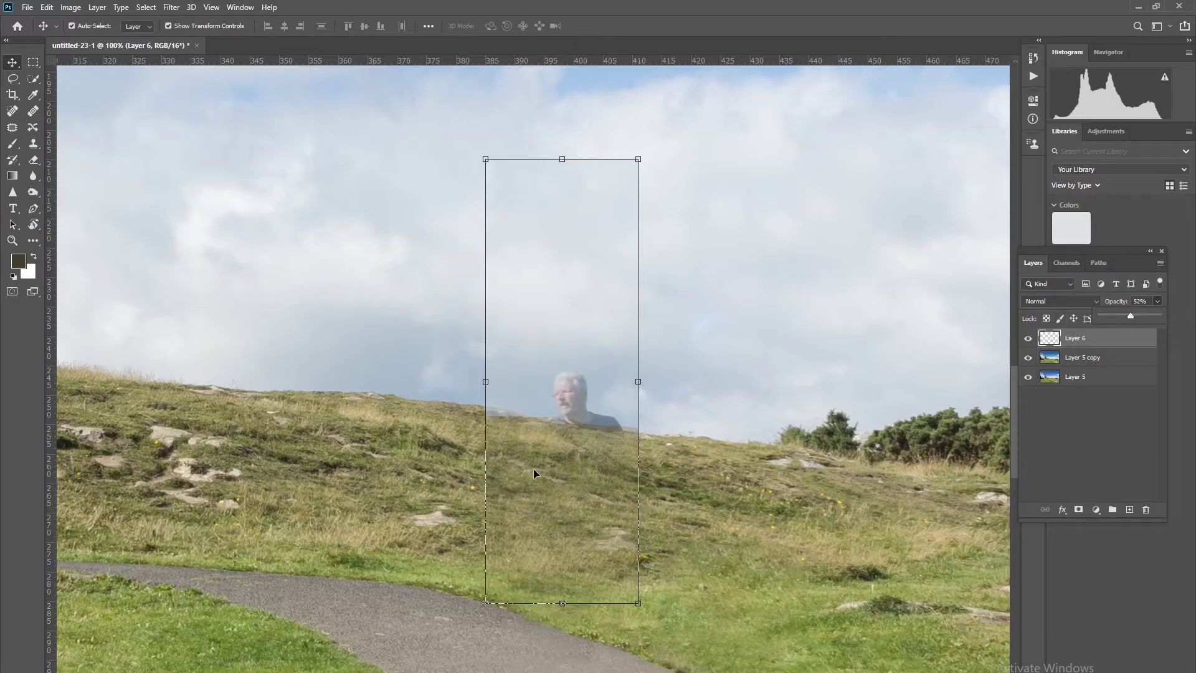
scroll(535, 472, "up", 1)
mouse_move(597, 472)
left_mouse_down()
mouse_move(614, 460)
mouse_move(597, 439)
mouse_move(603, 449)
left_mouse_up()
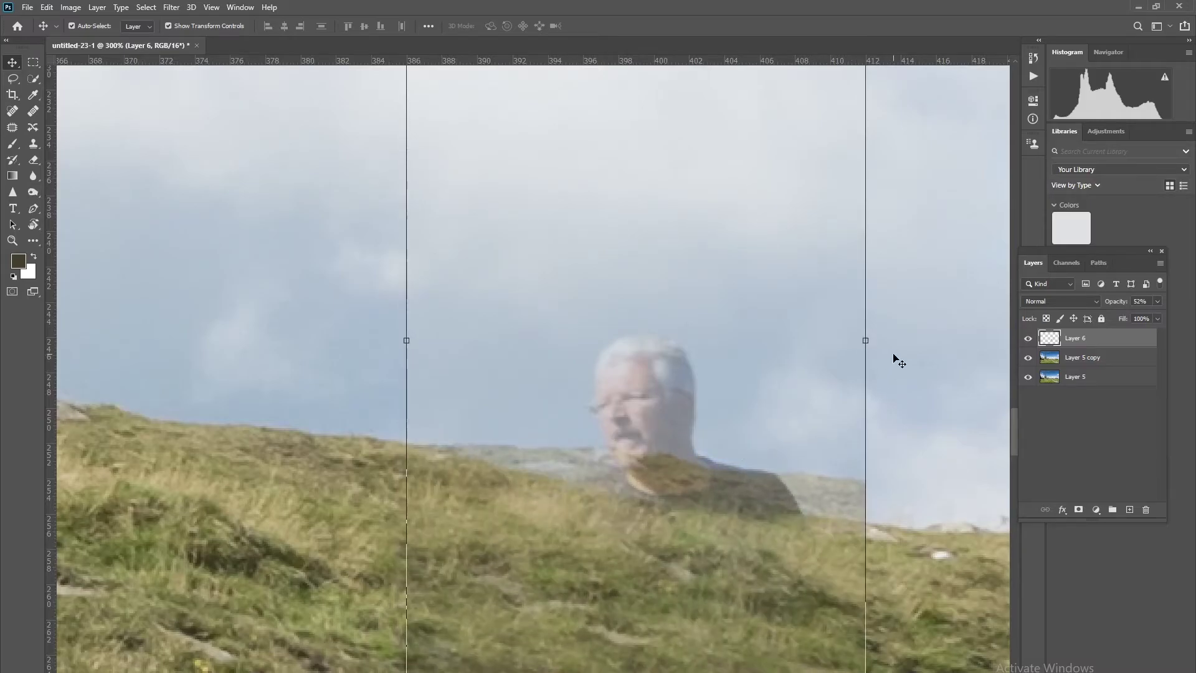
left_click_drag(878, 344, 874, 372)
left_click_drag(814, 420, 828, 432)
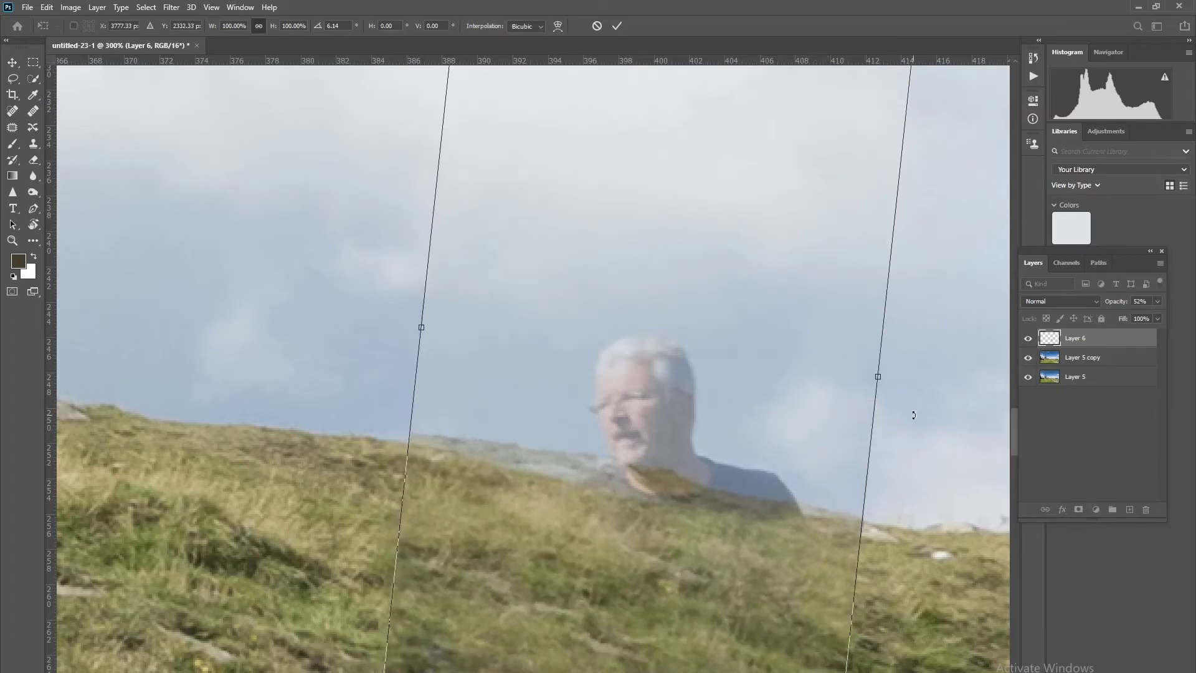
left_click_drag(913, 415, 901, 441)
left_click_drag(828, 427, 829, 432)
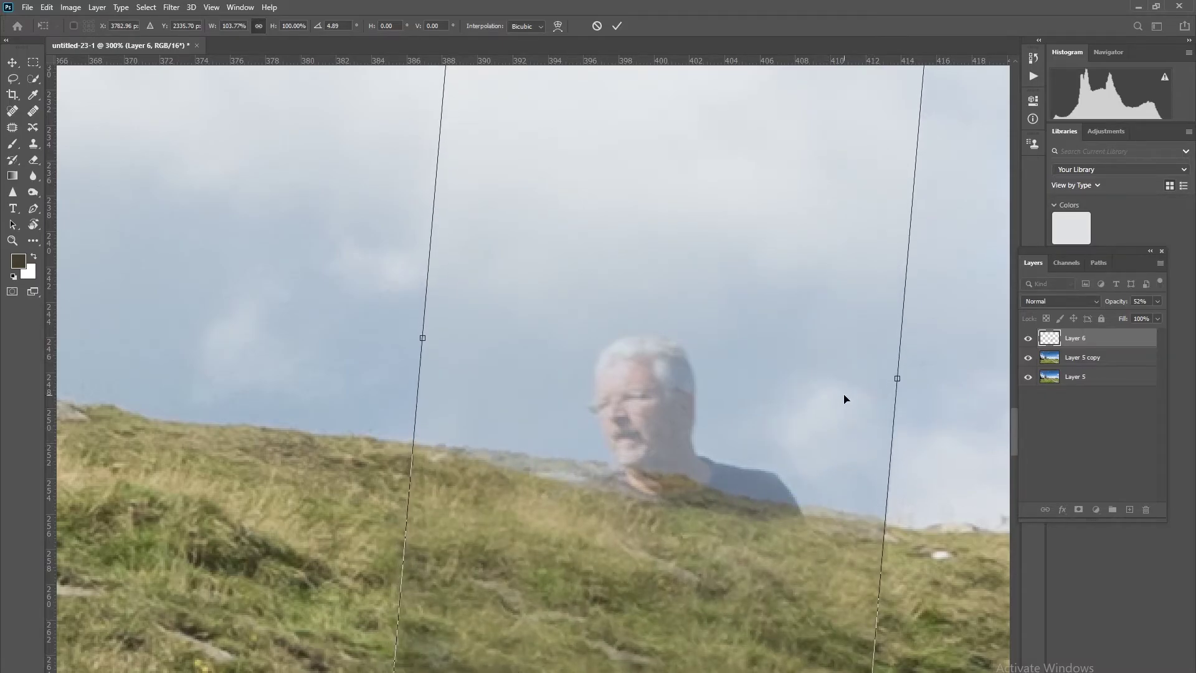
key("ctrl+minus")
key("ctrl+minus")
key("ctrl+minus")
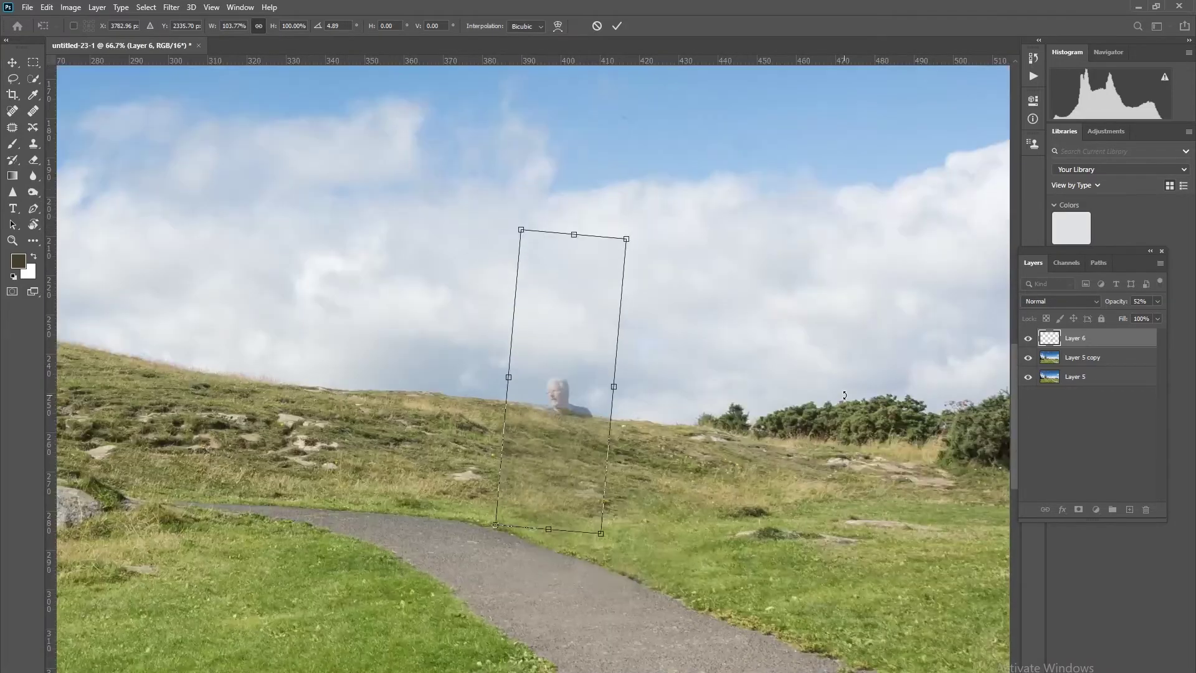
key("Return")
- Raise the strip layer's opacity to 97% and hide it with a black layer mask
left_click(1157, 301)
left_click_drag(1131, 312, 1156, 313)
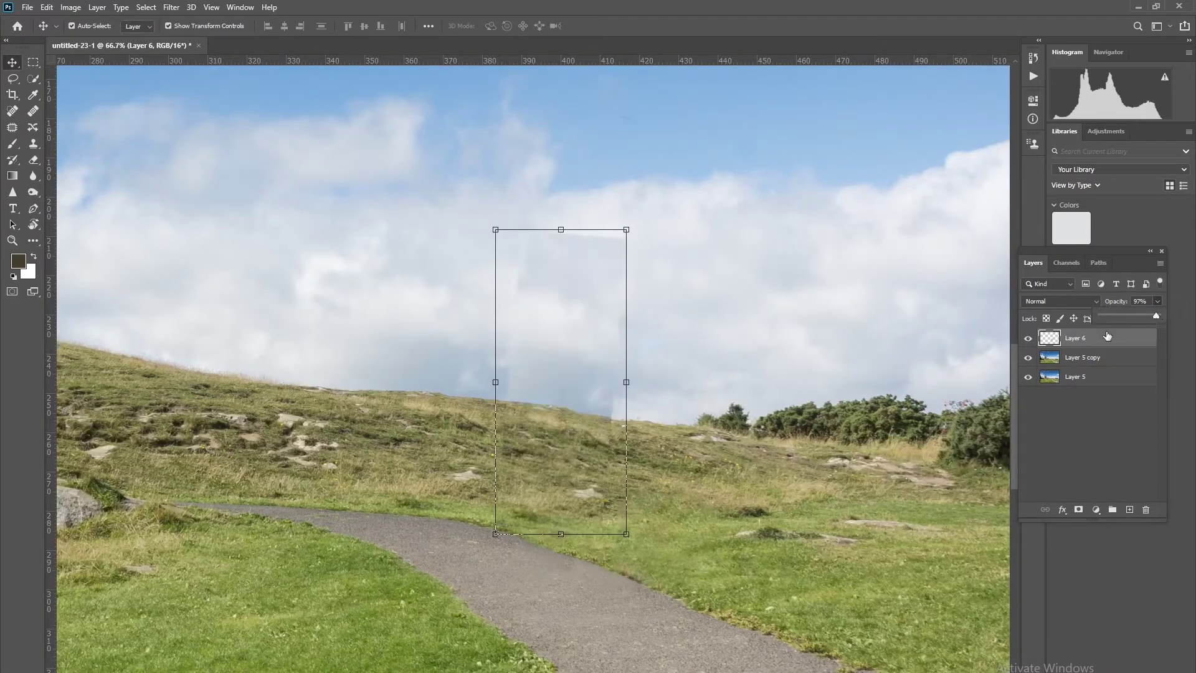
left_click(1074, 346)
left_click(1079, 510, "alt")
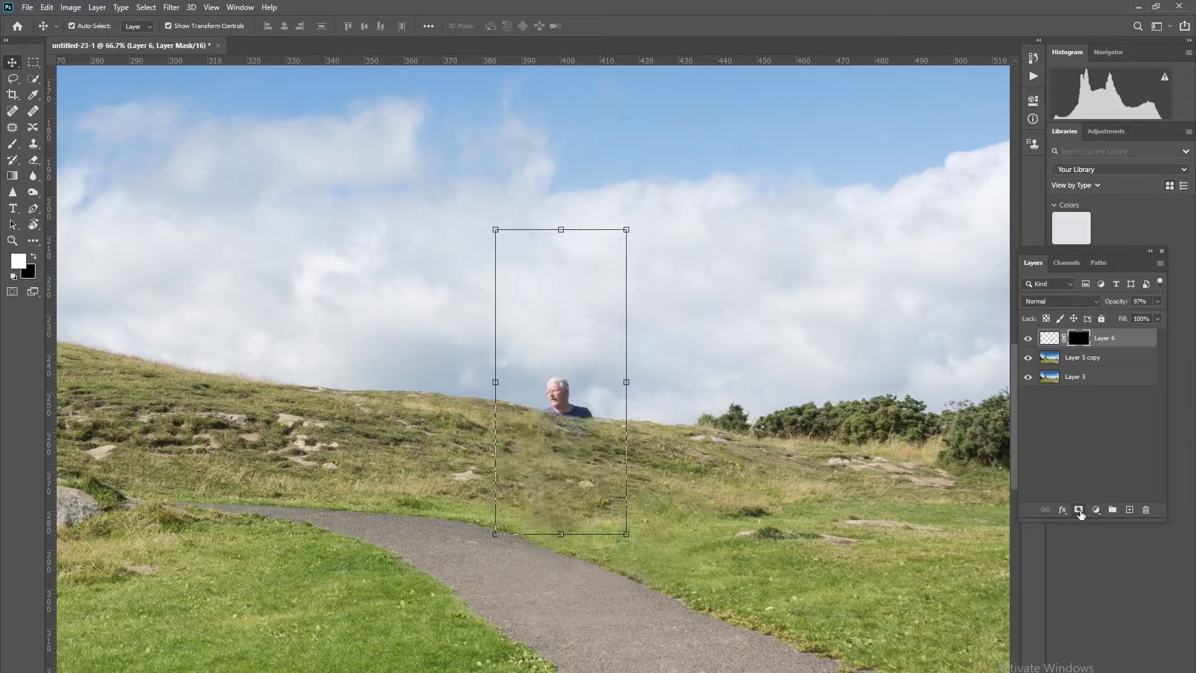
- Paint white on the mask with a soft 80 px brush to cover the walker's head with the copied sky and ridge
key("ctrl+plus")
key("ctrl+plus")
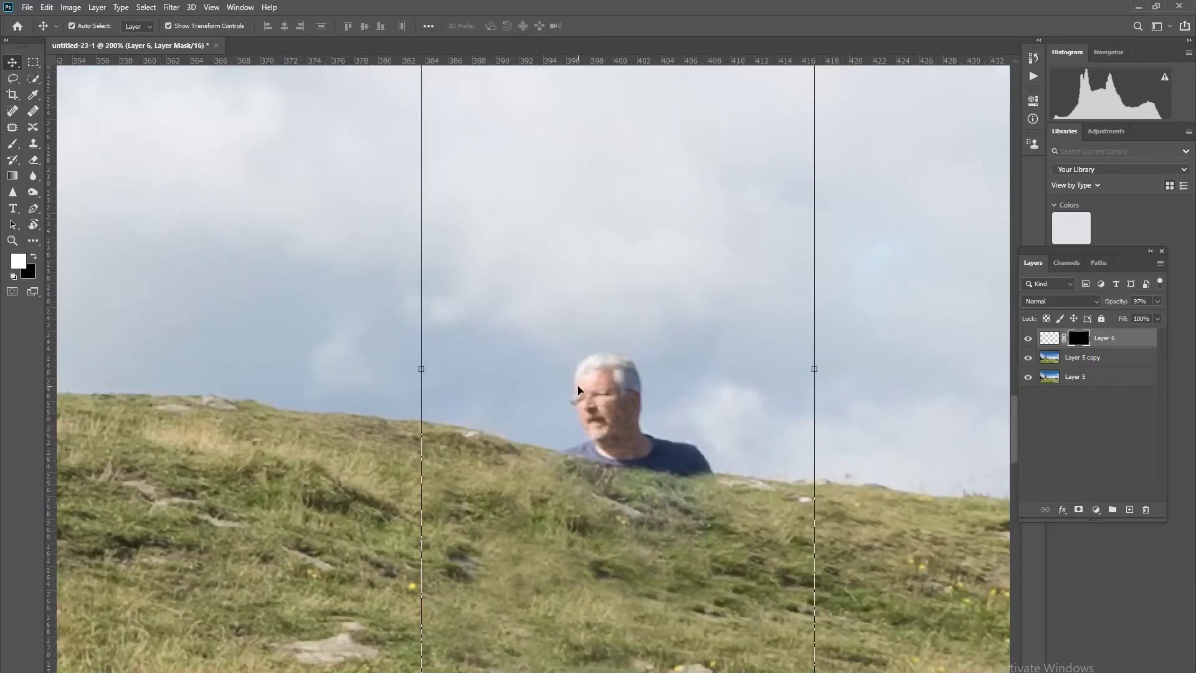
key("b")
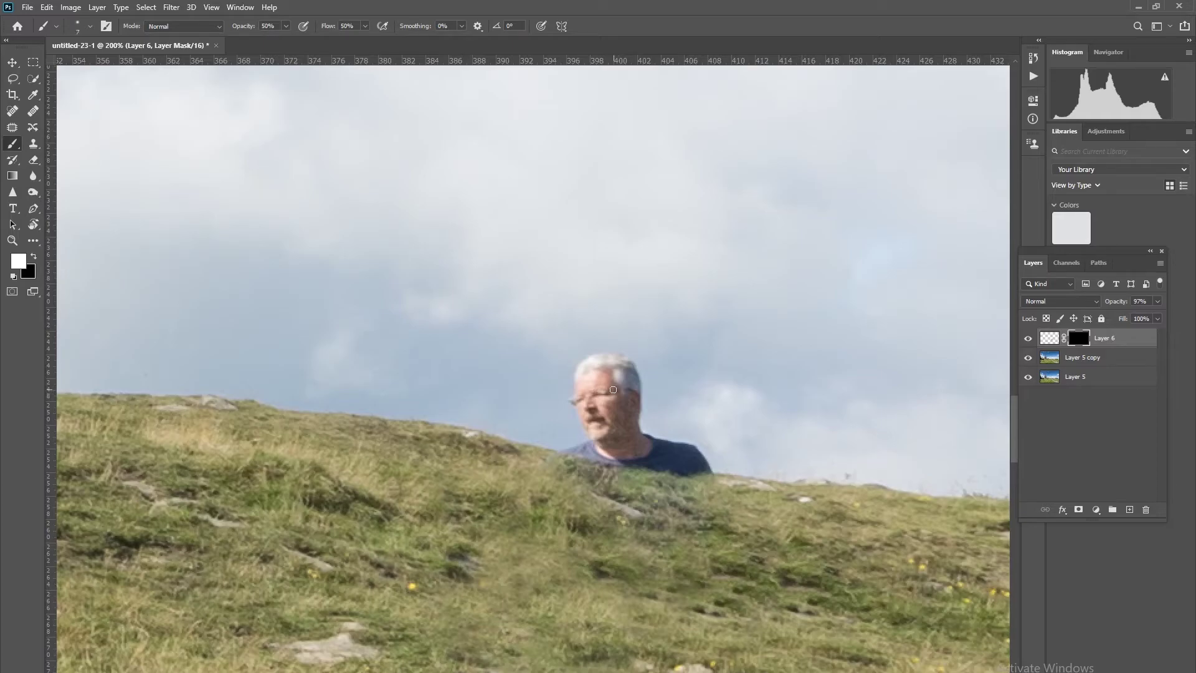
key("bracketright")
key("bracketright")
right_click(621, 413)
left_click_drag(701, 473, 698, 473)
key("Return")
key("bracketright")
key("bracketright")
key("bracketright")
key("bracketright")
mouse_move(614, 369)
left_mouse_down()
mouse_move(578, 380)
mouse_move(612, 387)
mouse_move(609, 376)
mouse_move(605, 390)
mouse_move(580, 375)
mouse_move(582, 416)
mouse_move(600, 425)
mouse_move(571, 456)
mouse_move(598, 464)
mouse_move(615, 450)
mouse_move(598, 427)
mouse_move(623, 402)
mouse_move(631, 427)
mouse_move(644, 379)
mouse_move(635, 401)
mouse_move(607, 405)
mouse_move(636, 399)
mouse_move(600, 390)
left_mouse_up()
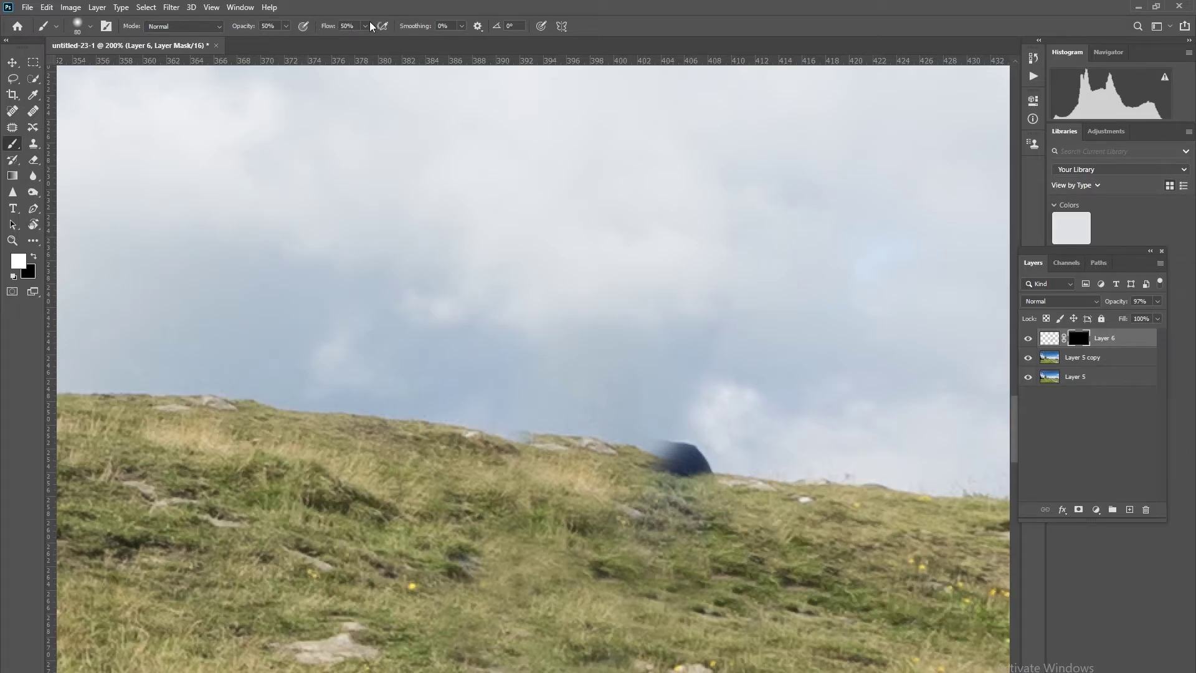
- Set the brush flow to 80% and paint the mask over the remaining shoulder and along the skyline, reducing the brush to 45 px
left_click(287, 28)
left_click(366, 27)
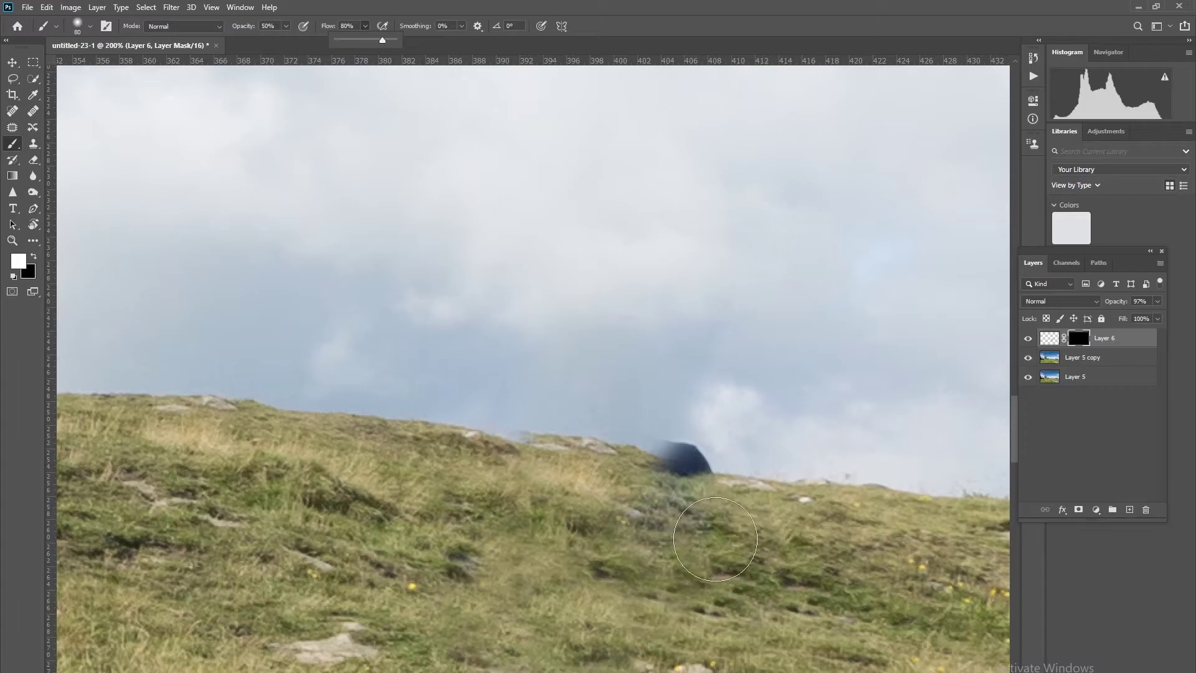
mouse_move(667, 435)
left_mouse_down()
mouse_move(660, 414)
mouse_move(686, 428)
mouse_move(665, 421)
mouse_move(685, 438)
mouse_move(650, 411)
mouse_move(549, 430)
mouse_move(502, 423)
mouse_move(508, 454)
mouse_move(464, 443)
left_mouse_up()
key("bracketleft")
key("bracketleft")
key("bracketleft")
key("bracketleft")
mouse_move(708, 476)
left_mouse_down()
mouse_move(782, 495)
mouse_move(773, 441)
mouse_move(773, 516)
left_mouse_up()
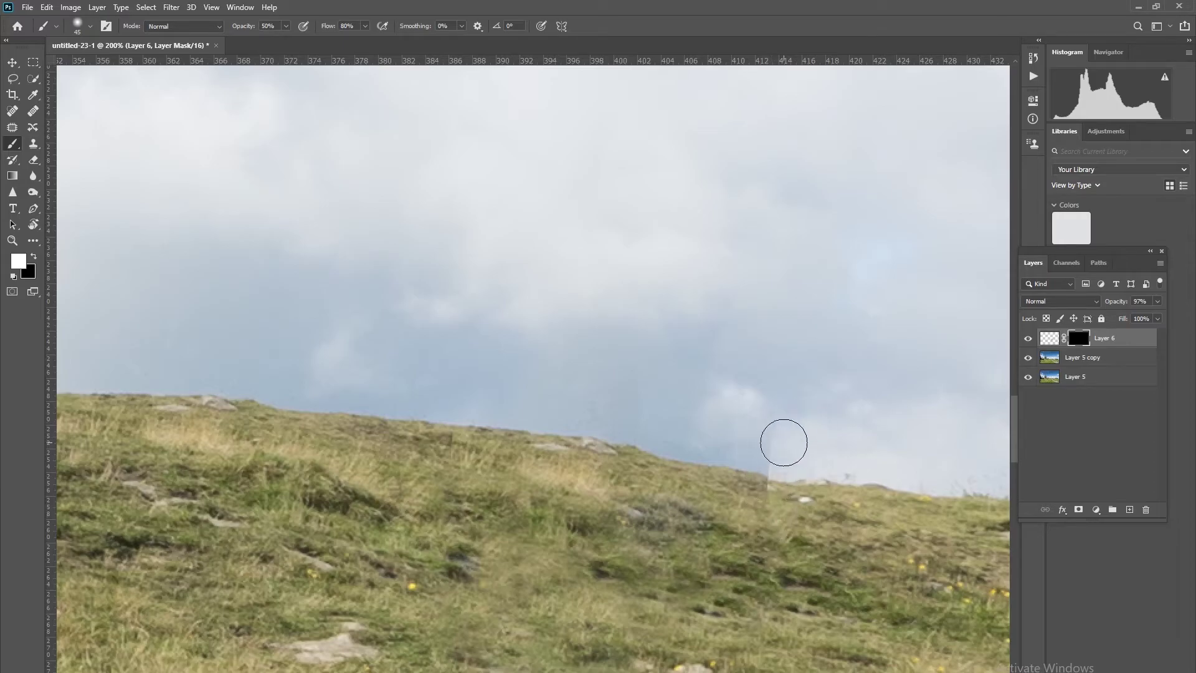
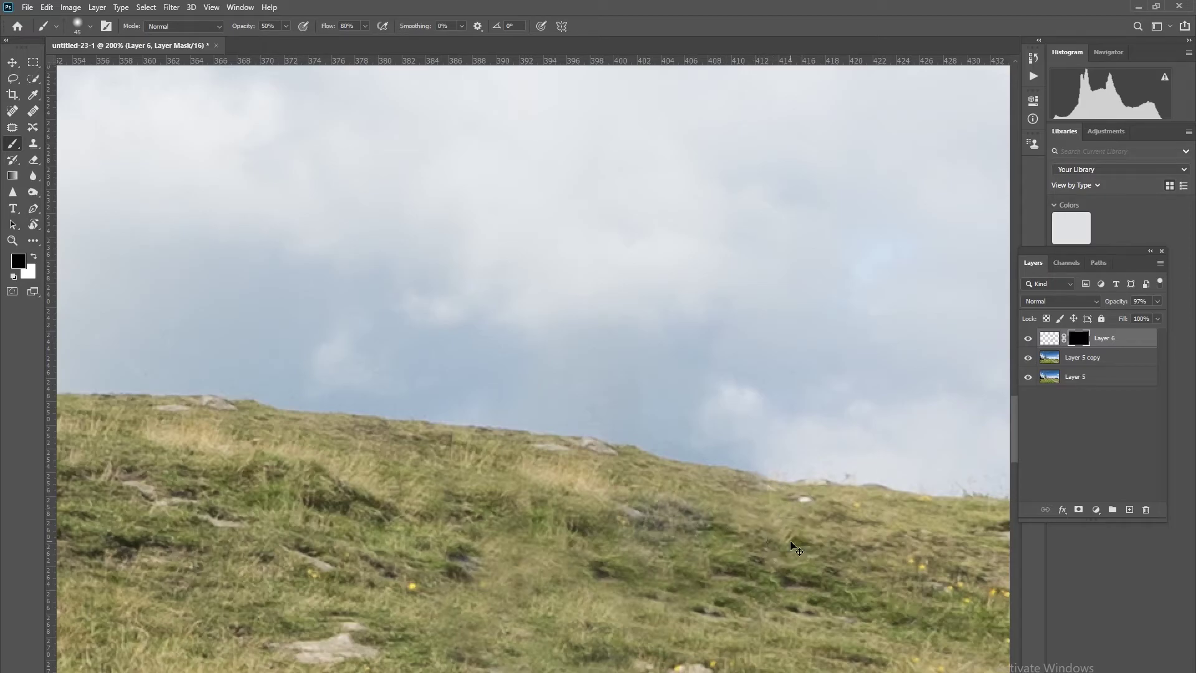
- Copy a tall rectangular strip of sky and hillside between the monument and the path from Layer 5 copy to a new layer
key("ctrl+minus")
key("ctrl+minus")
key("ctrl+minus")
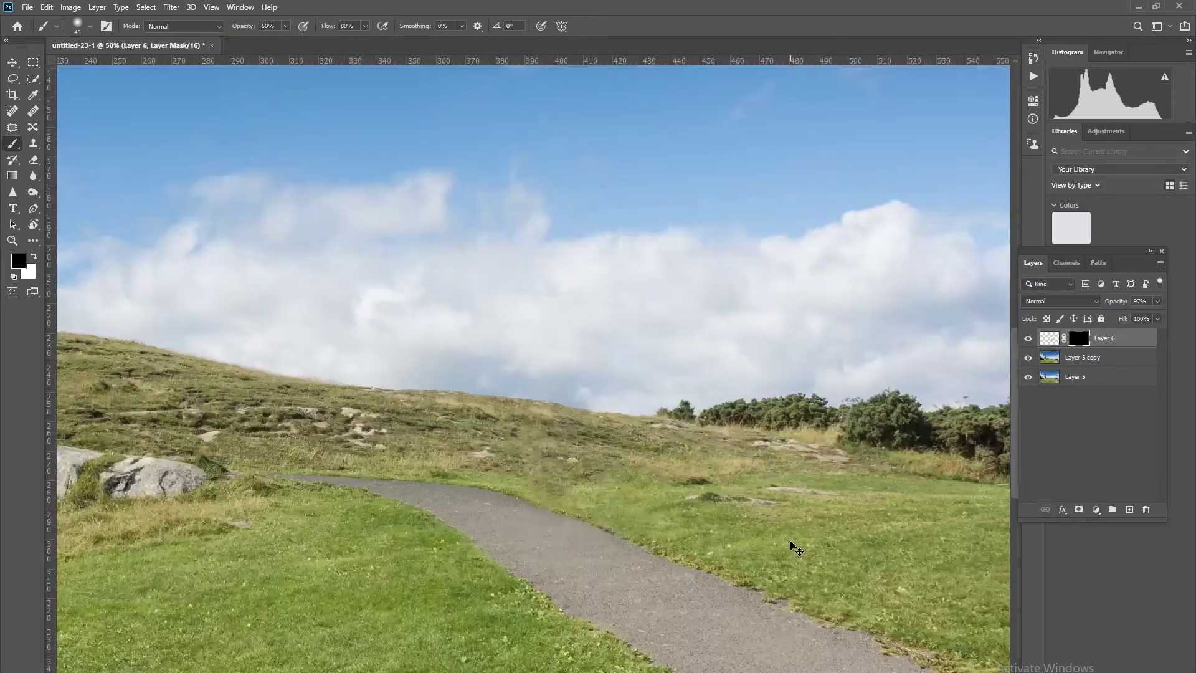
key("ctrl+minus")
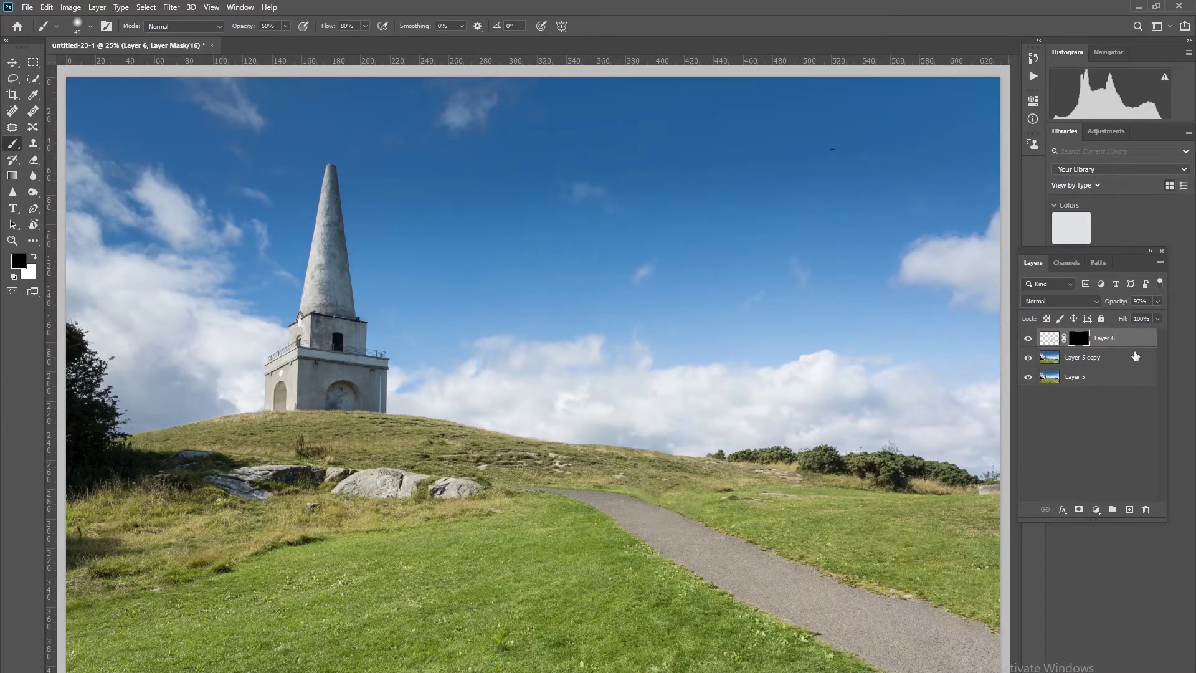
key("ctrl+2")
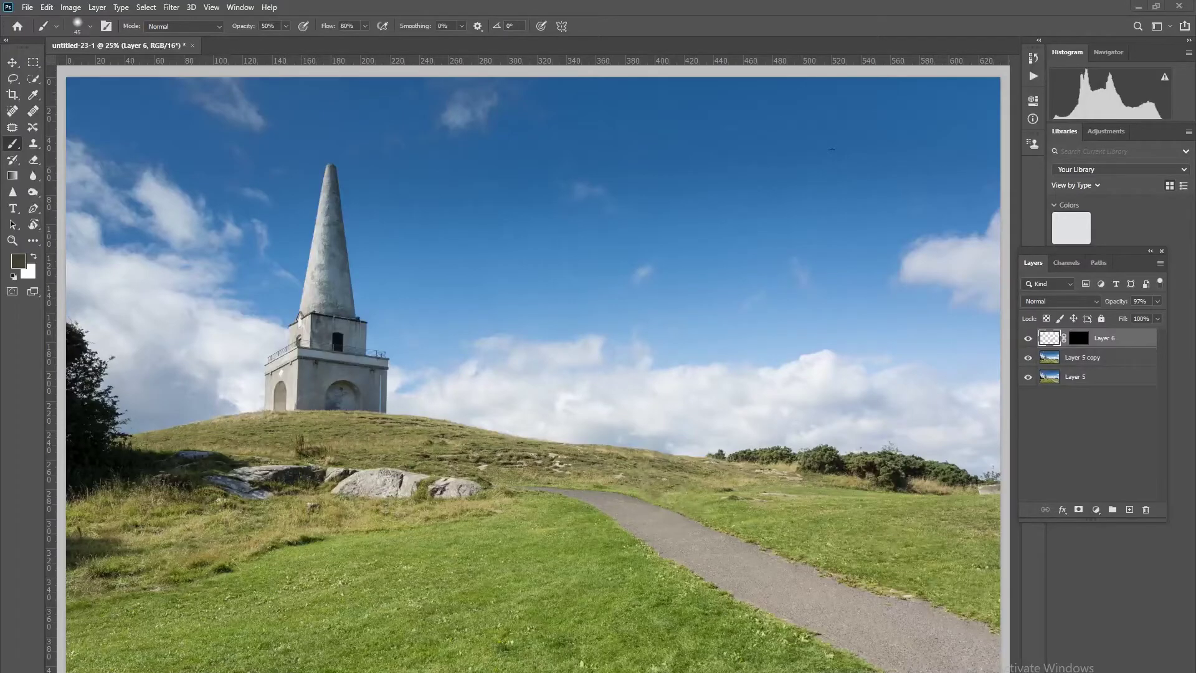
left_click(35, 63)
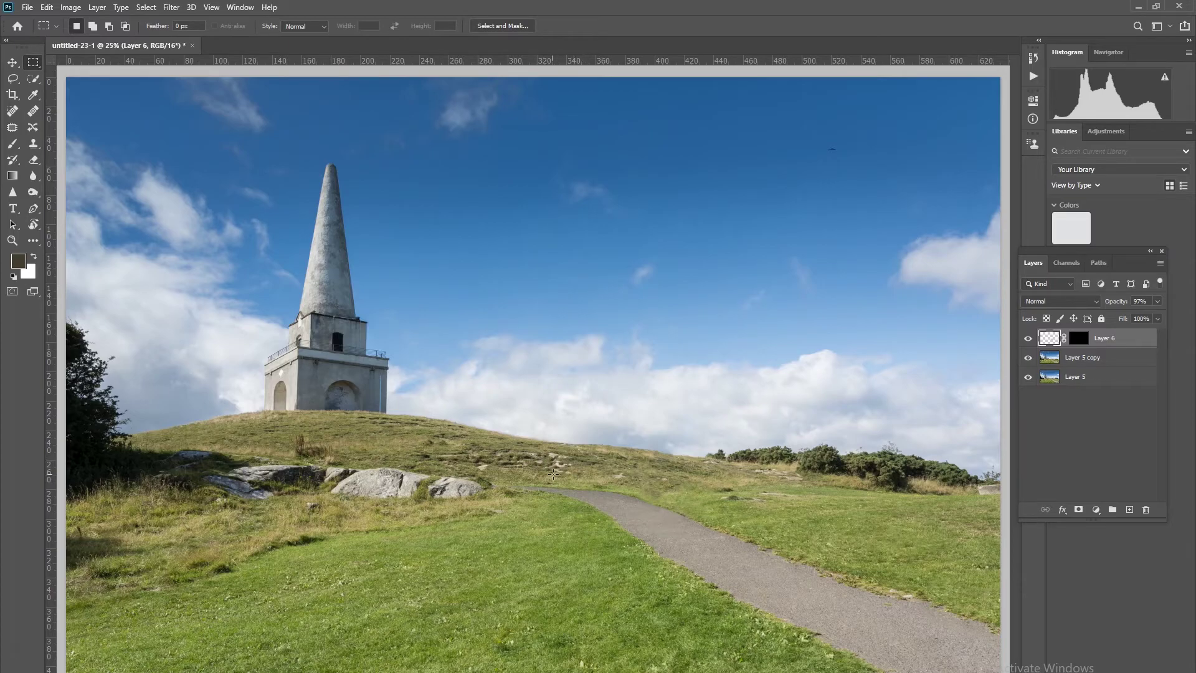
left_click_drag(593, 486, 482, 162)
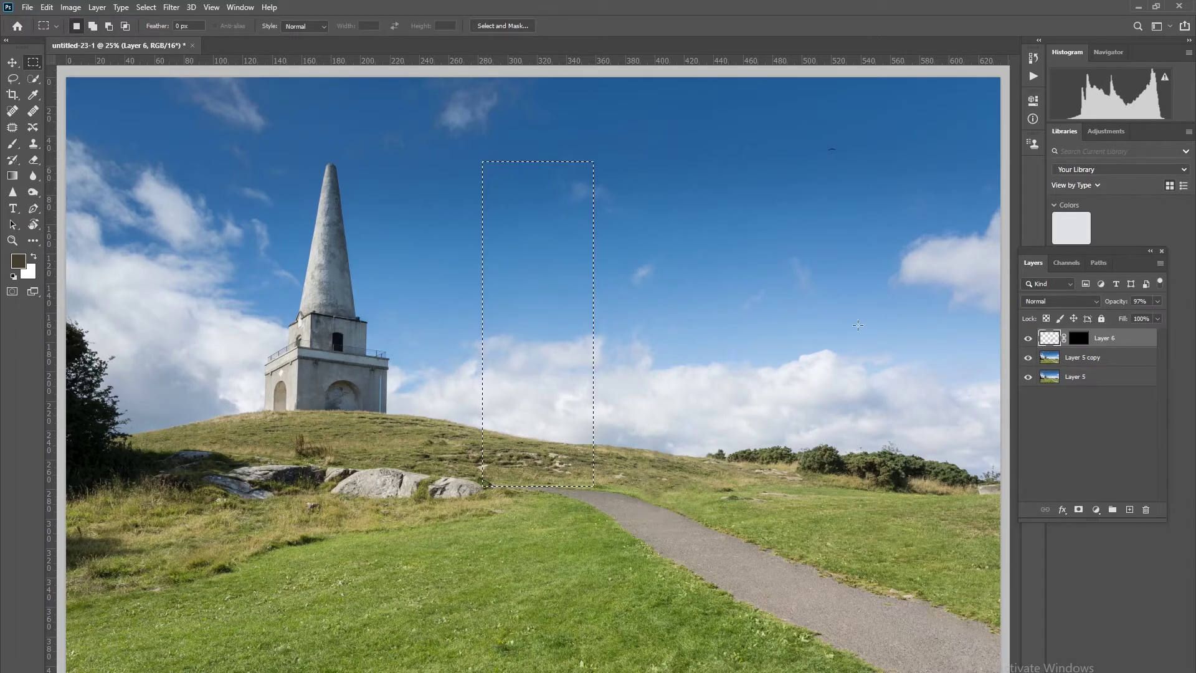
left_click(1078, 363)
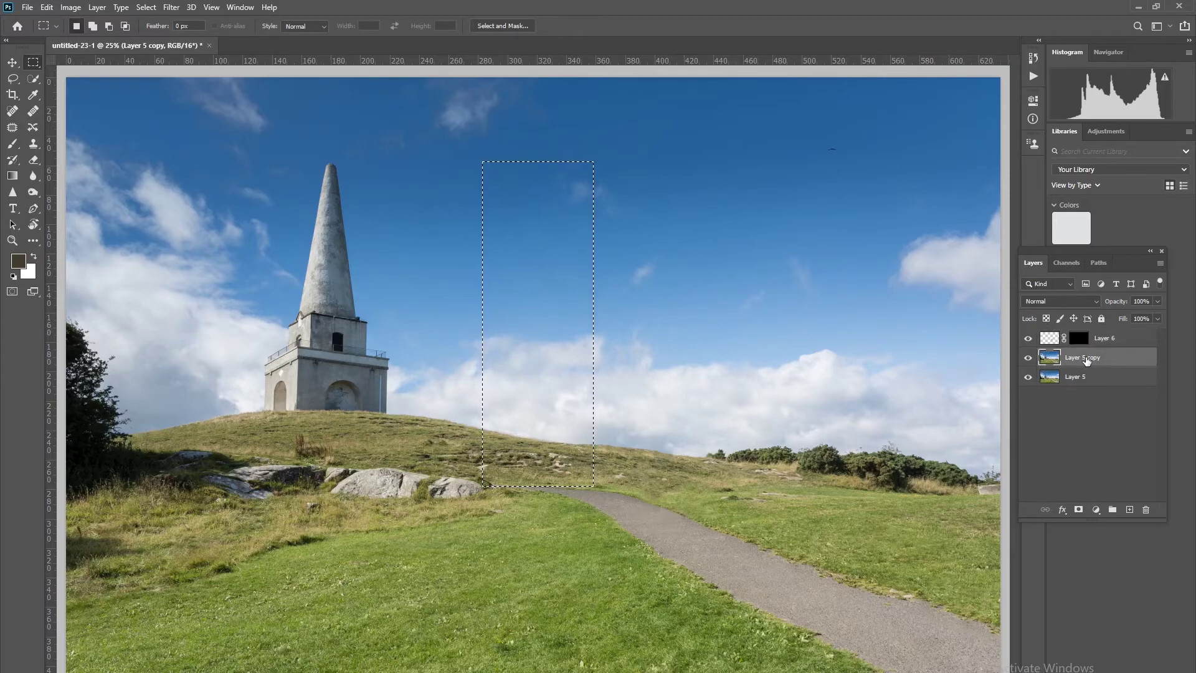
key("ctrl+j")
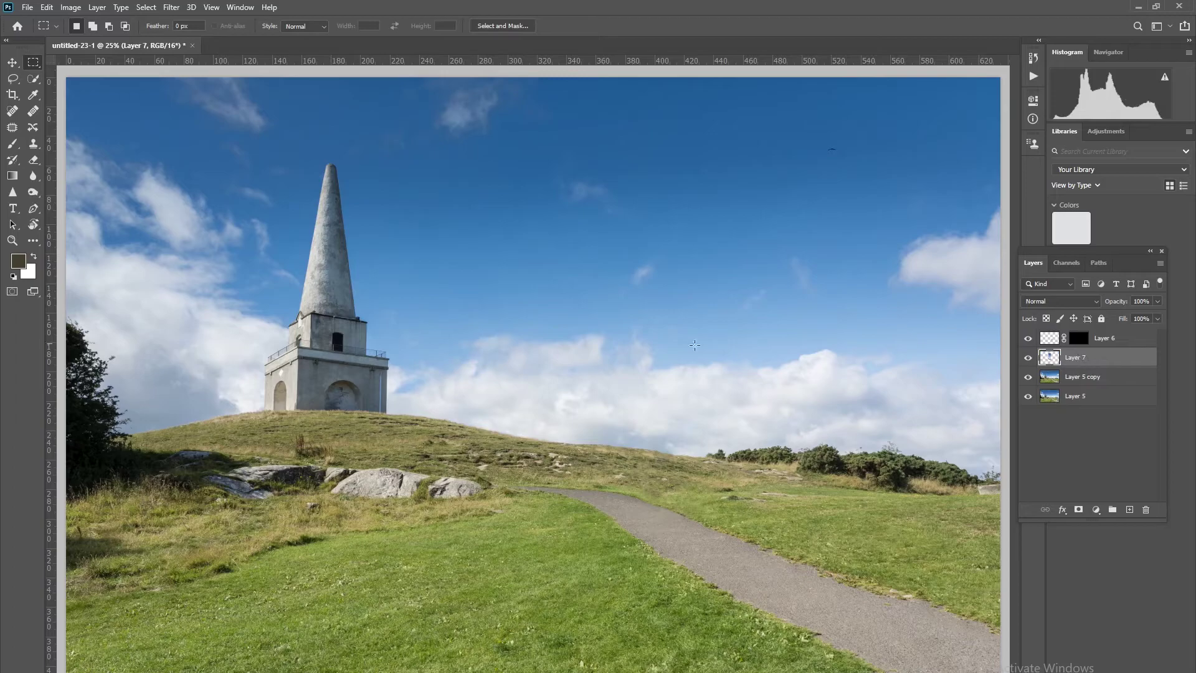
- Flip the copied sky-and-hill strip horizontally and move it over the dark tree at the photo's left edge
key("v")
right_click(556, 460)
left_click(532, 445)
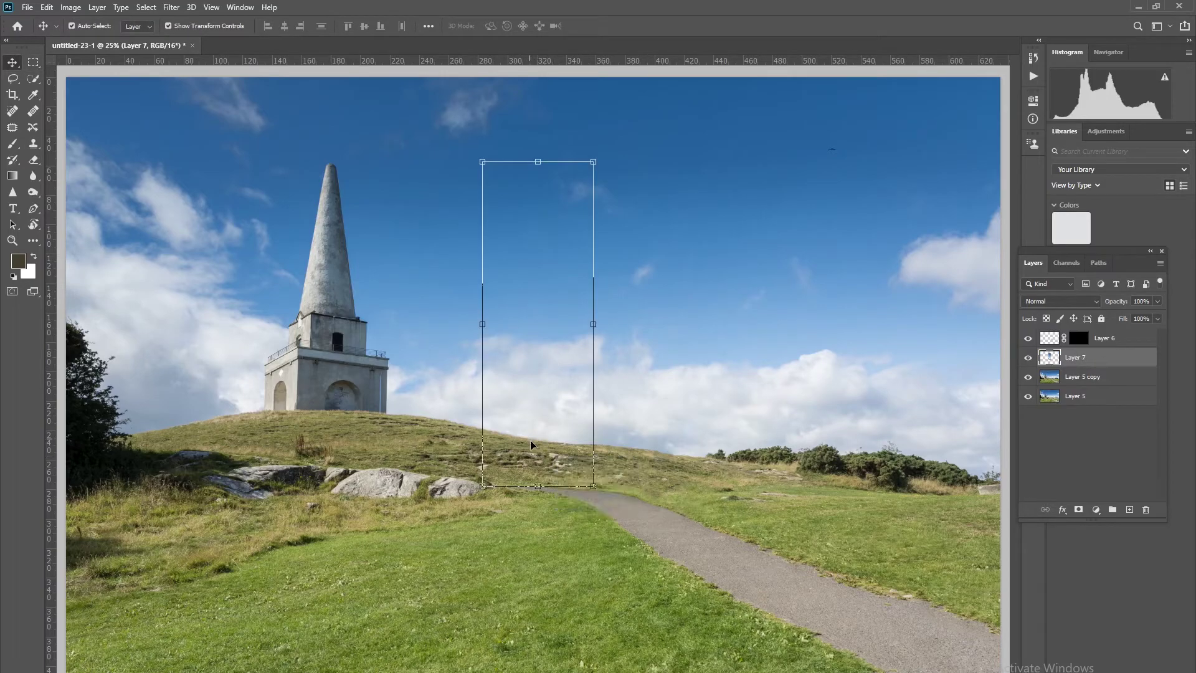
key("ctrl+t")
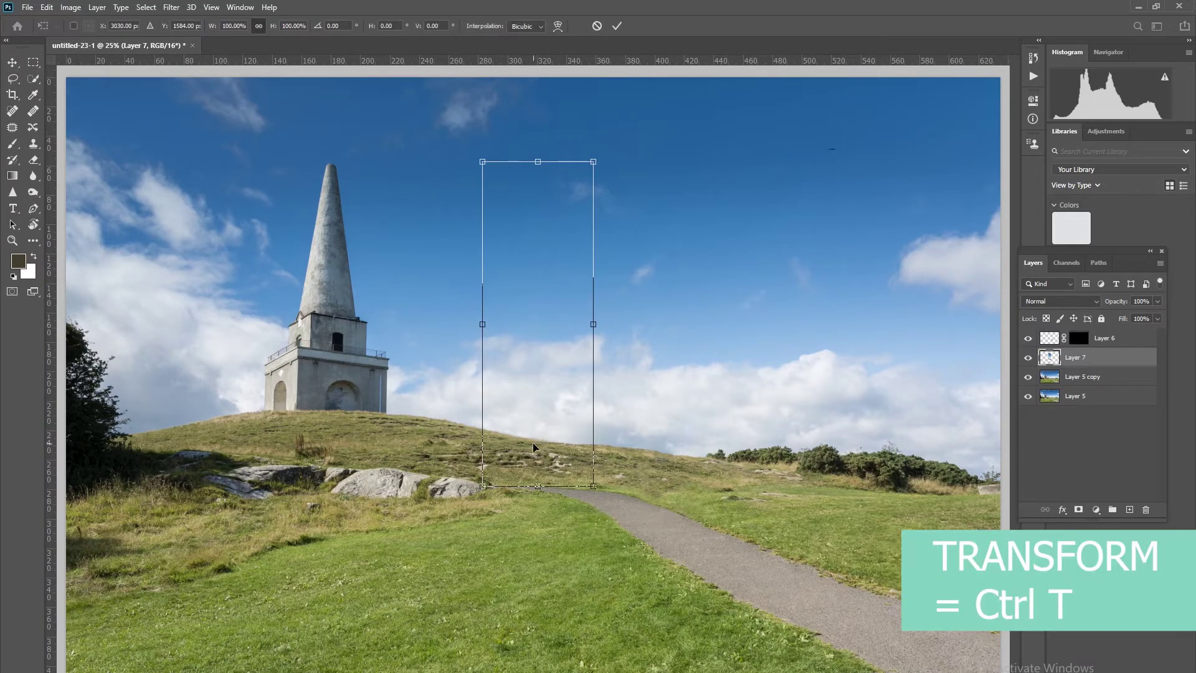
right_click(533, 447)
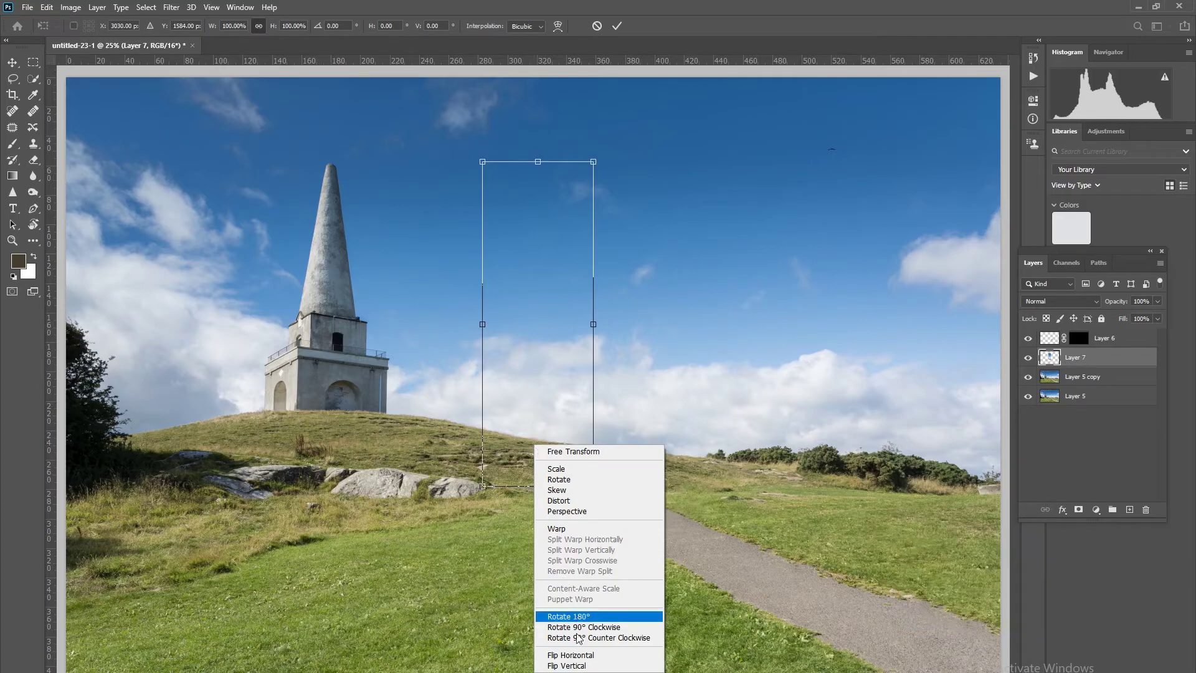
left_click(585, 655)
left_click_drag(544, 423, 106, 382)
- Lower the strip layer's opacity to 62%, align its ridge with the hill's skyline beside the tree and commit the transform
key("ctrl+plus")
key("ctrl+plus")
key("ctrl+plus")
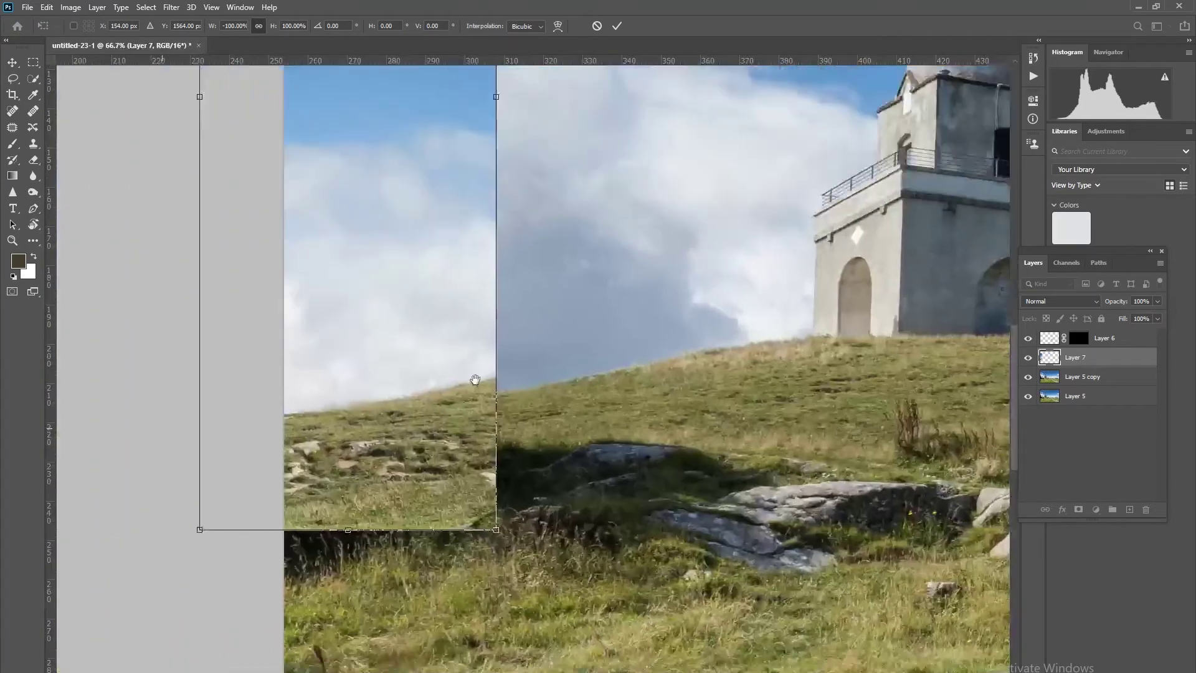
left_click_drag(475, 380, 608, 421)
left_click(1157, 302)
left_click_drag(1149, 311, 1136, 313)
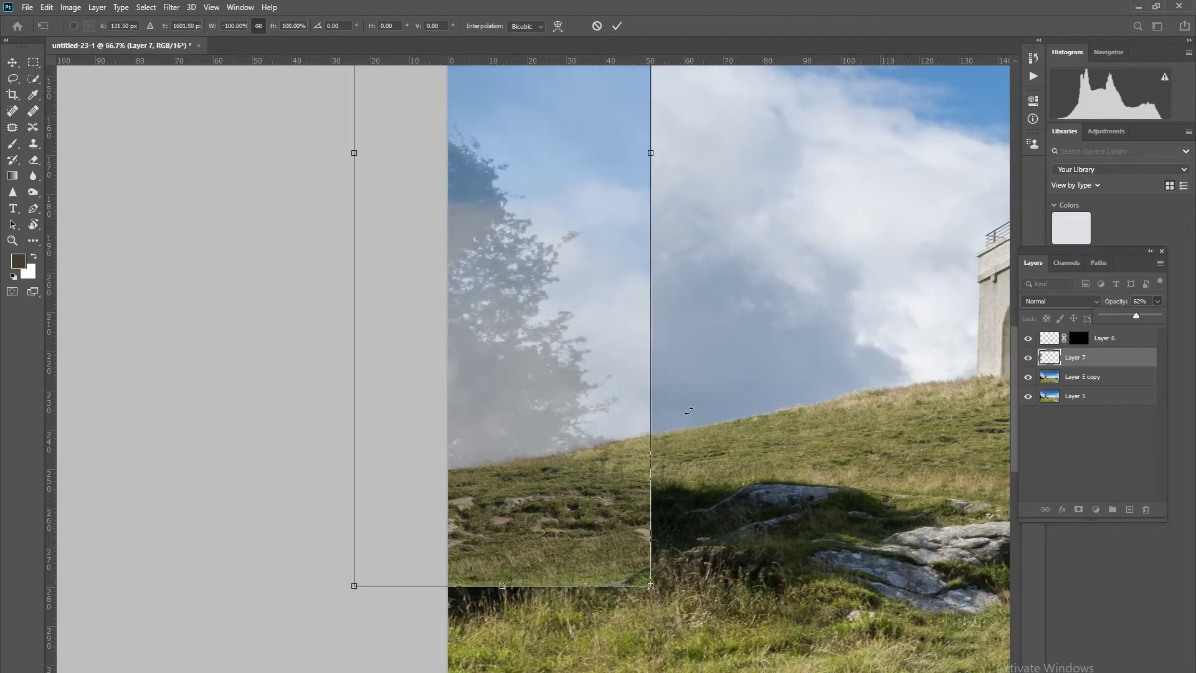
key("ctrl+plus")
left_click_drag(610, 388, 627, 386)
key("ctrl+plus")
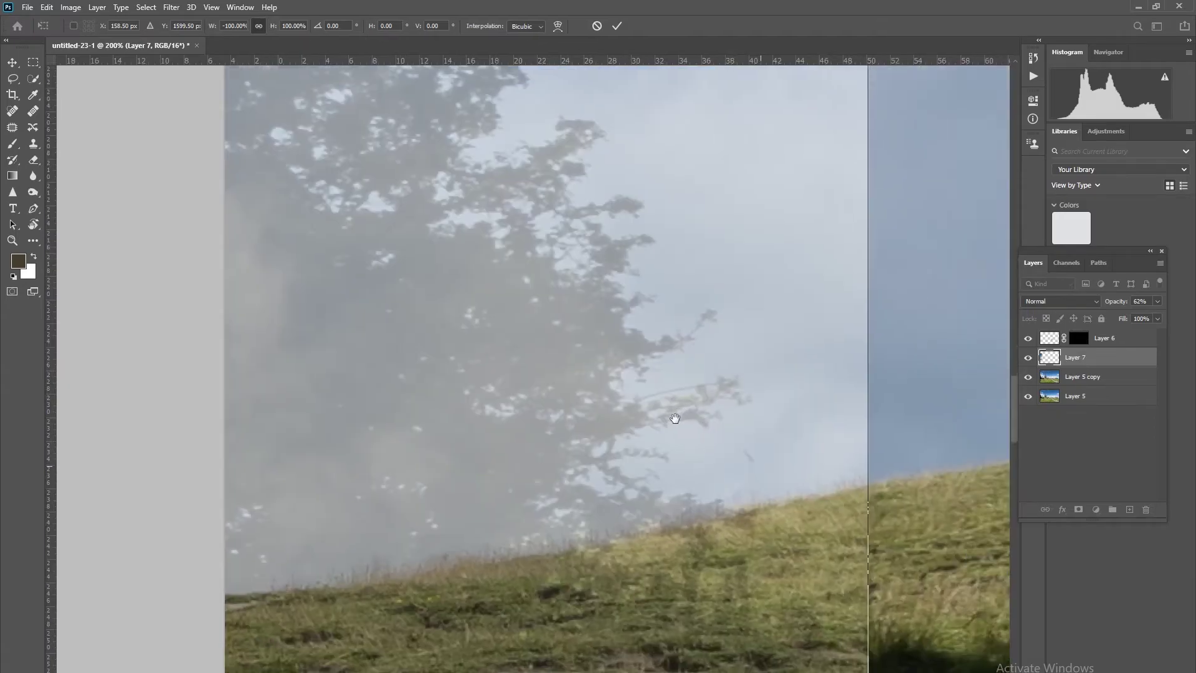
left_click_drag(795, 496, 779, 500)
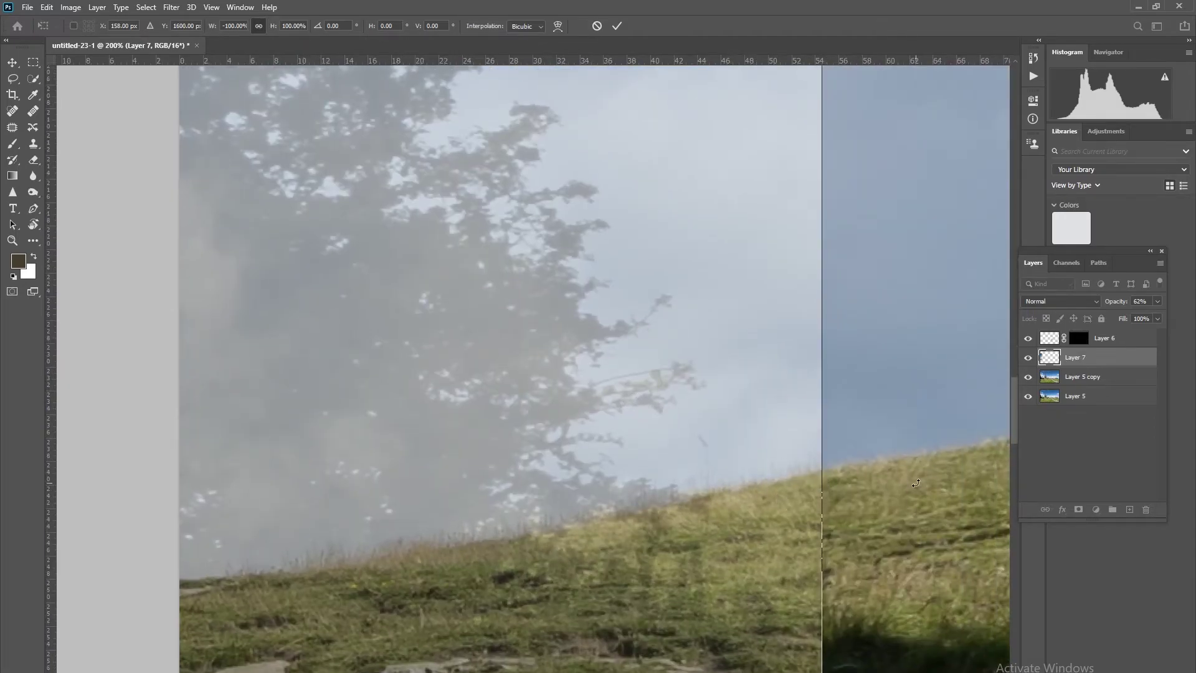
key("Return")
- Restore the strip layer's opacity to 100% and hide it with a black layer mask
key("ctrl+minus")
key("ctrl+minus")
key("ctrl+minus")
key("ctrl+minus")
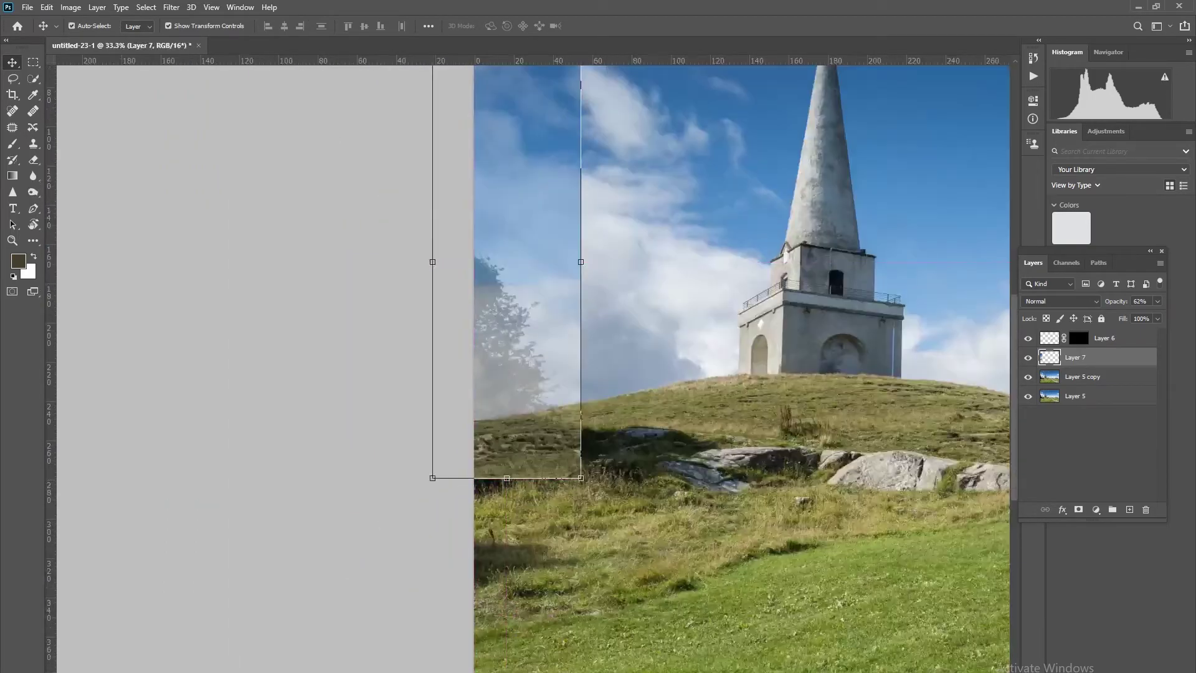
left_click(1156, 301)
left_click_drag(1139, 316, 1160, 317)
left_click(1099, 360)
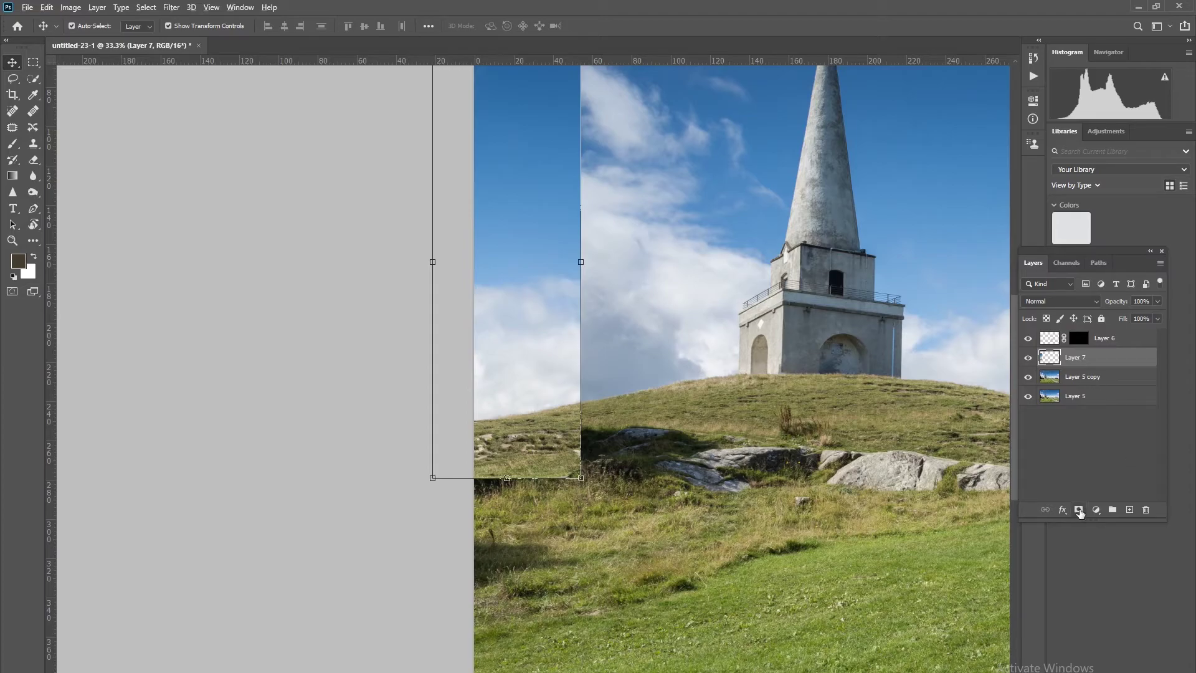
left_click(1079, 510, "alt")
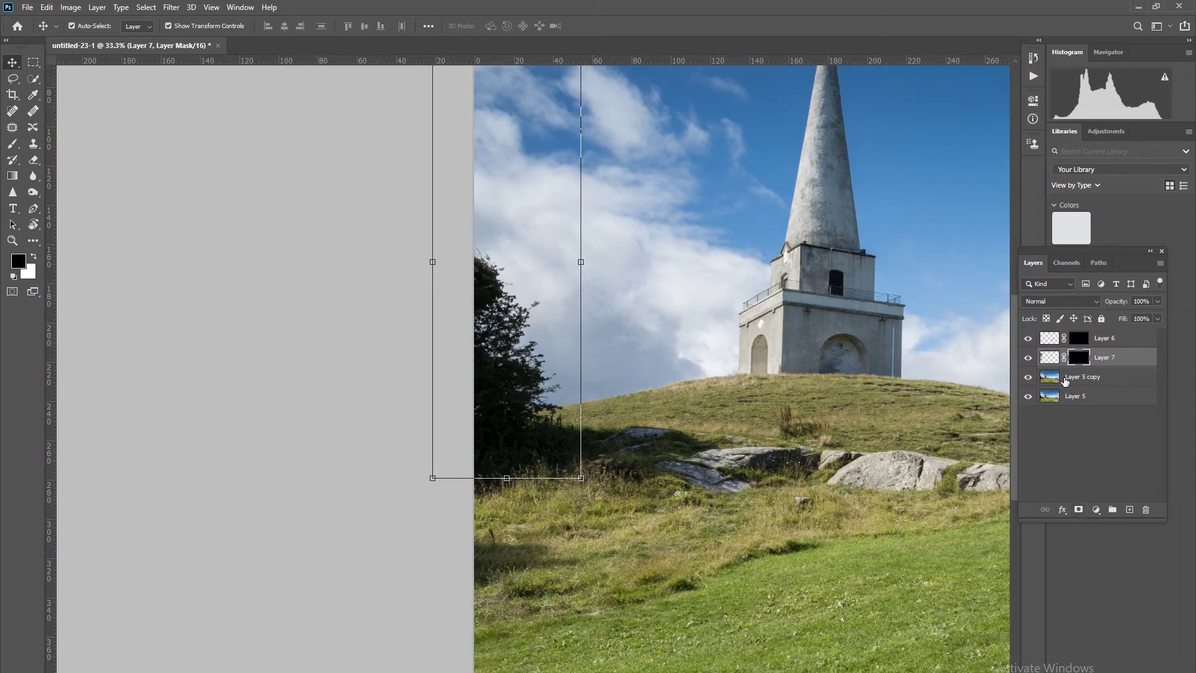
- Paint white on the mask with a 250 px brush at 0% hardness to replace the tree with the copied sky and ridge
key("b")
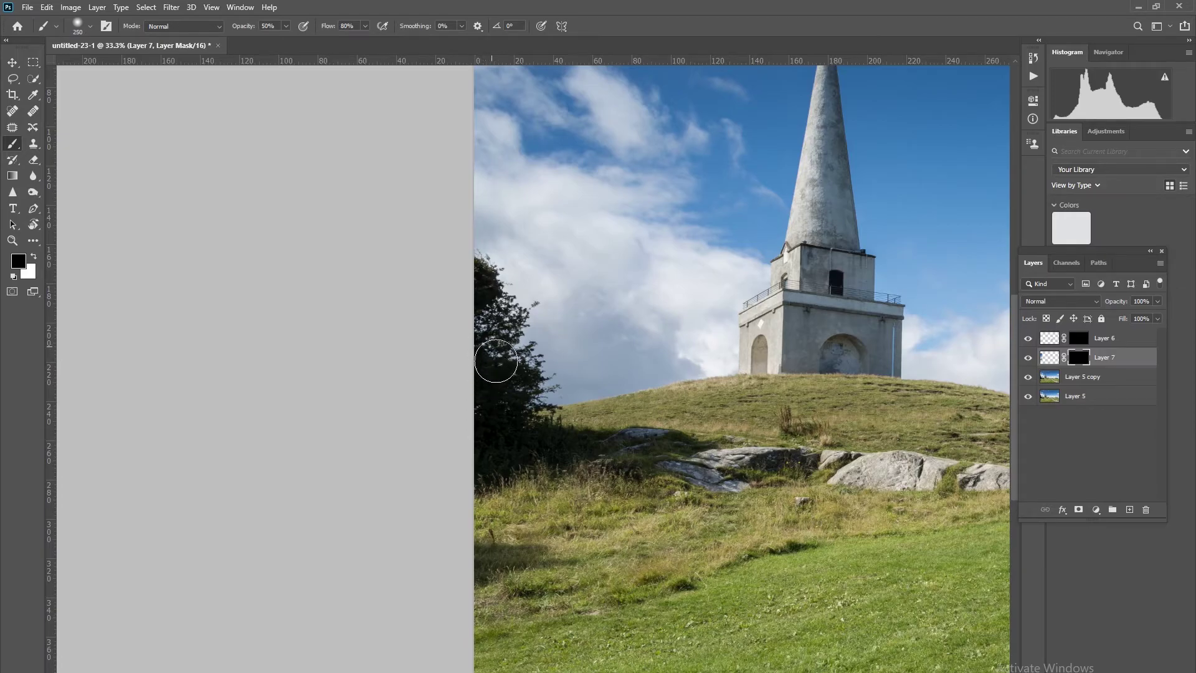
key("x")
left_click_drag(494, 361, 479, 348)
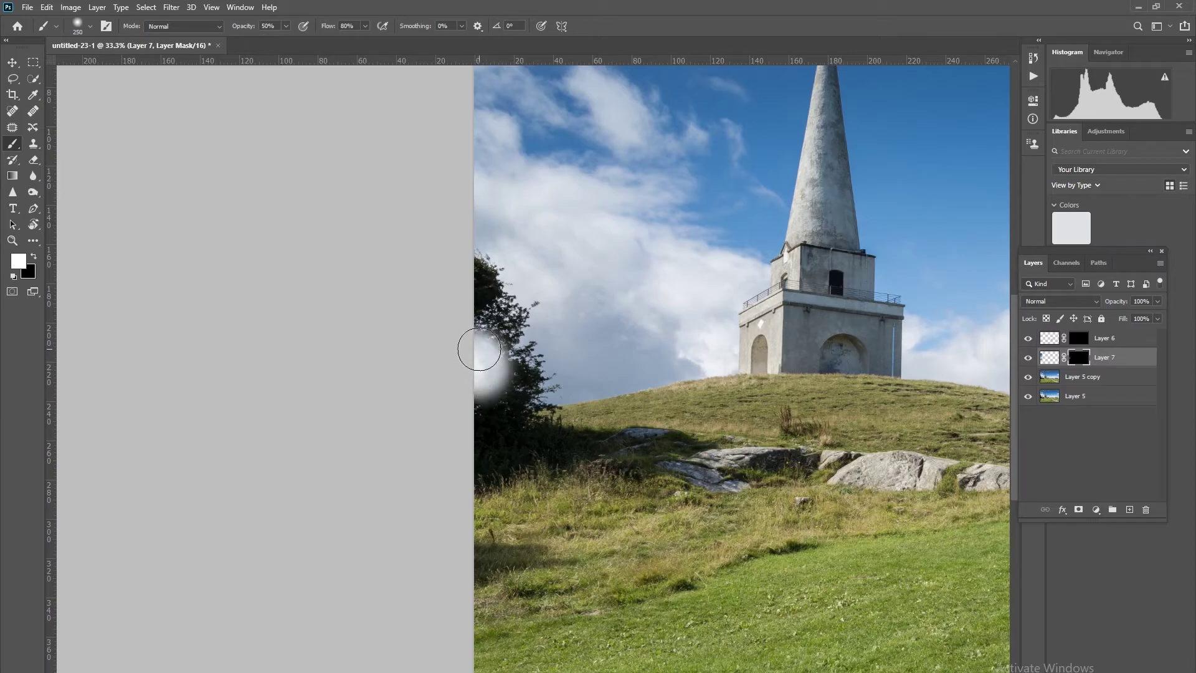
right_click(479, 349)
left_click_drag(554, 407, 546, 407)
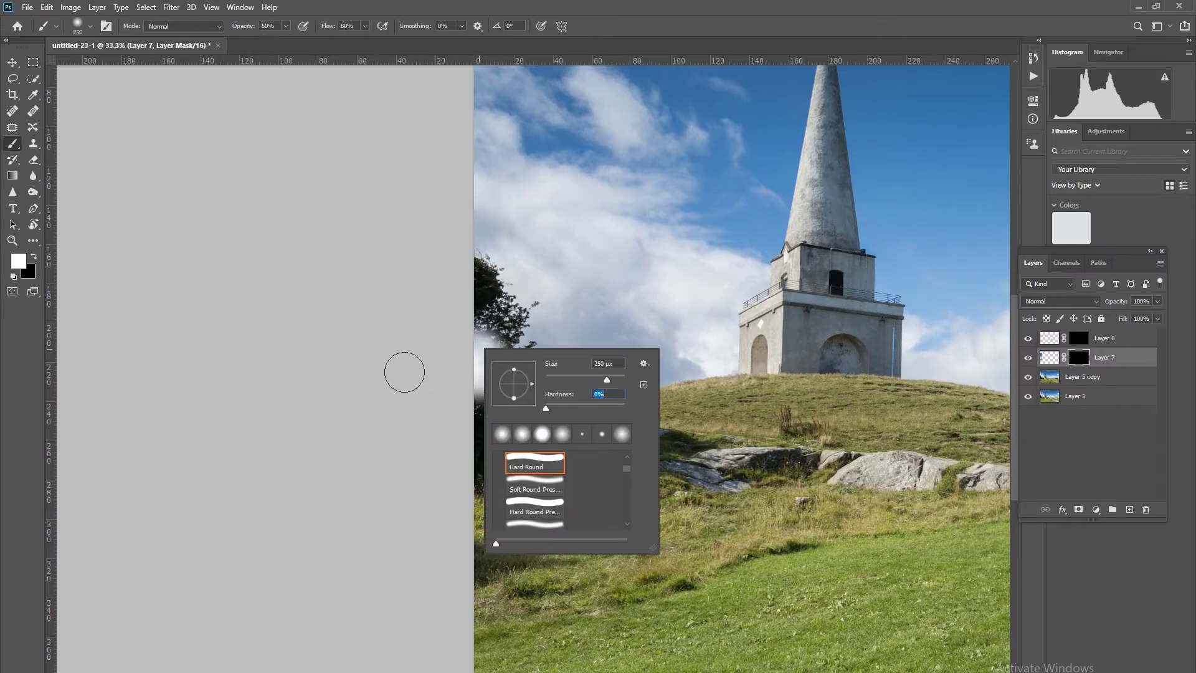
left_click(476, 326)
mouse_move(475, 326)
left_mouse_down()
mouse_move(493, 365)
mouse_move(471, 319)
mouse_move(515, 396)
mouse_move(492, 408)
mouse_move(539, 396)
mouse_move(477, 410)
mouse_move(493, 404)
mouse_move(493, 325)
mouse_move(474, 264)
mouse_move(510, 306)
mouse_move(503, 316)
mouse_move(526, 302)
mouse_move(514, 345)
mouse_move(534, 339)
mouse_move(549, 388)
mouse_move(536, 406)
mouse_move(553, 416)
mouse_move(544, 395)
mouse_move(526, 451)
mouse_move(558, 390)
mouse_move(582, 363)
mouse_move(595, 368)
mouse_move(585, 347)
mouse_move(581, 385)
left_mouse_up()
key("x")
key("x")
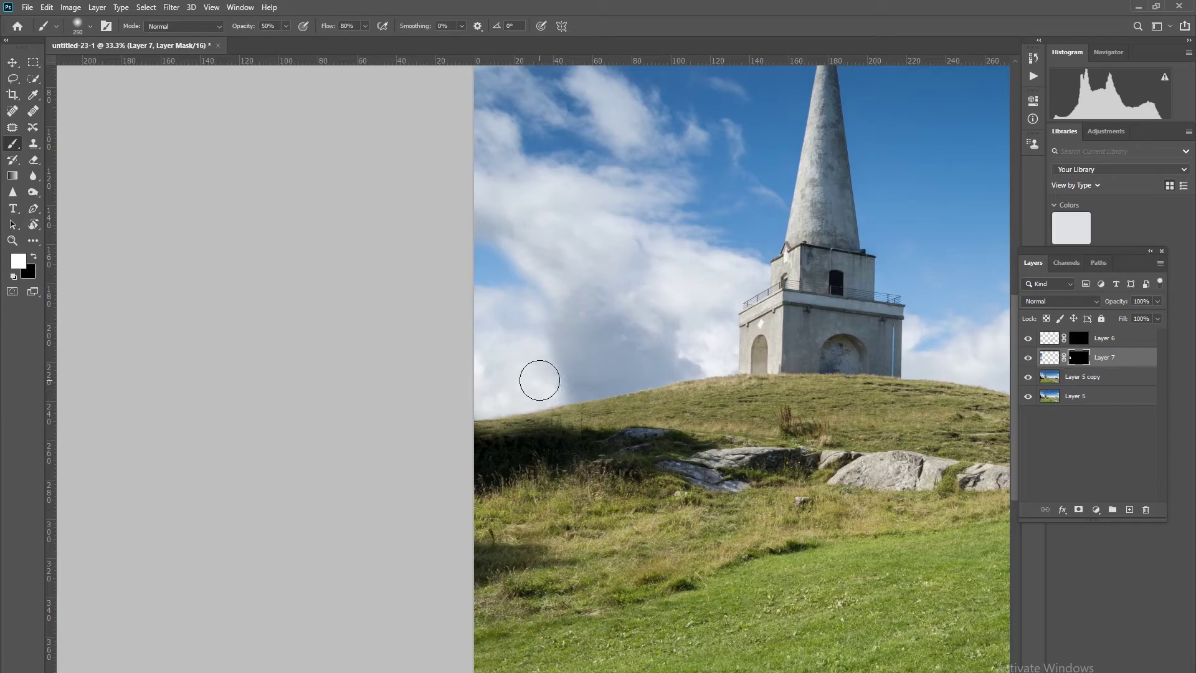
- Touch up the mask where the strip's edge meets the grey cloud, using black and reducing the brush to 100 px
scroll(542, 401, "up", 1)
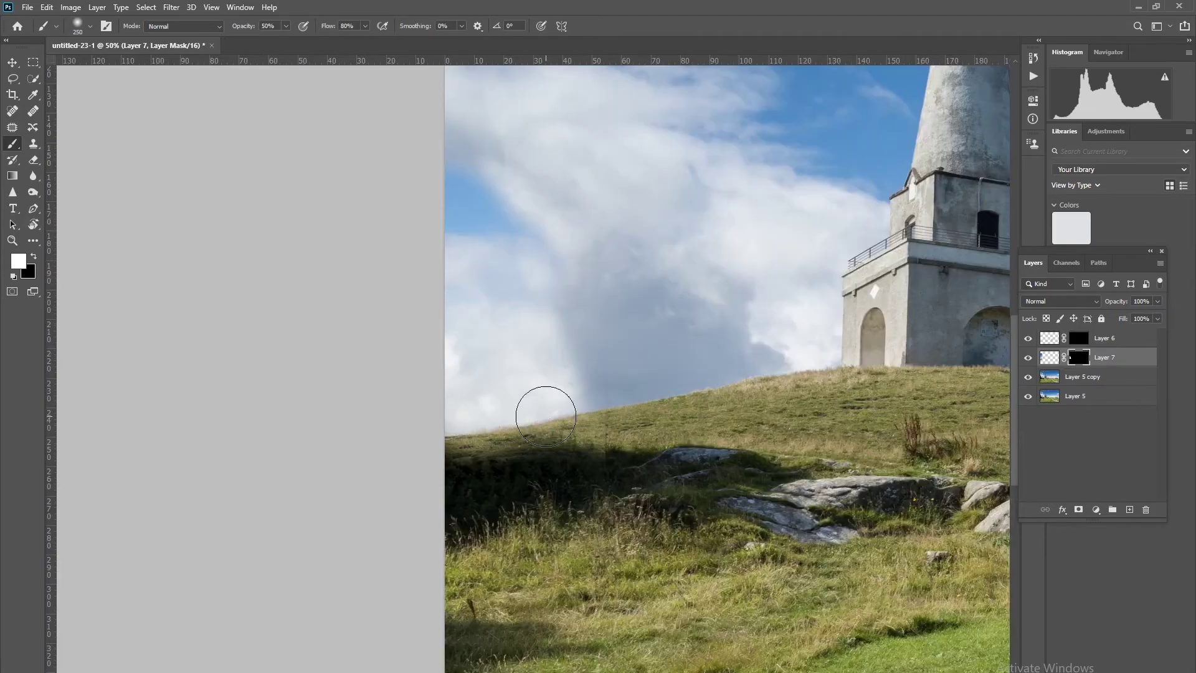
key("x")
key("x")
left_click(612, 385)
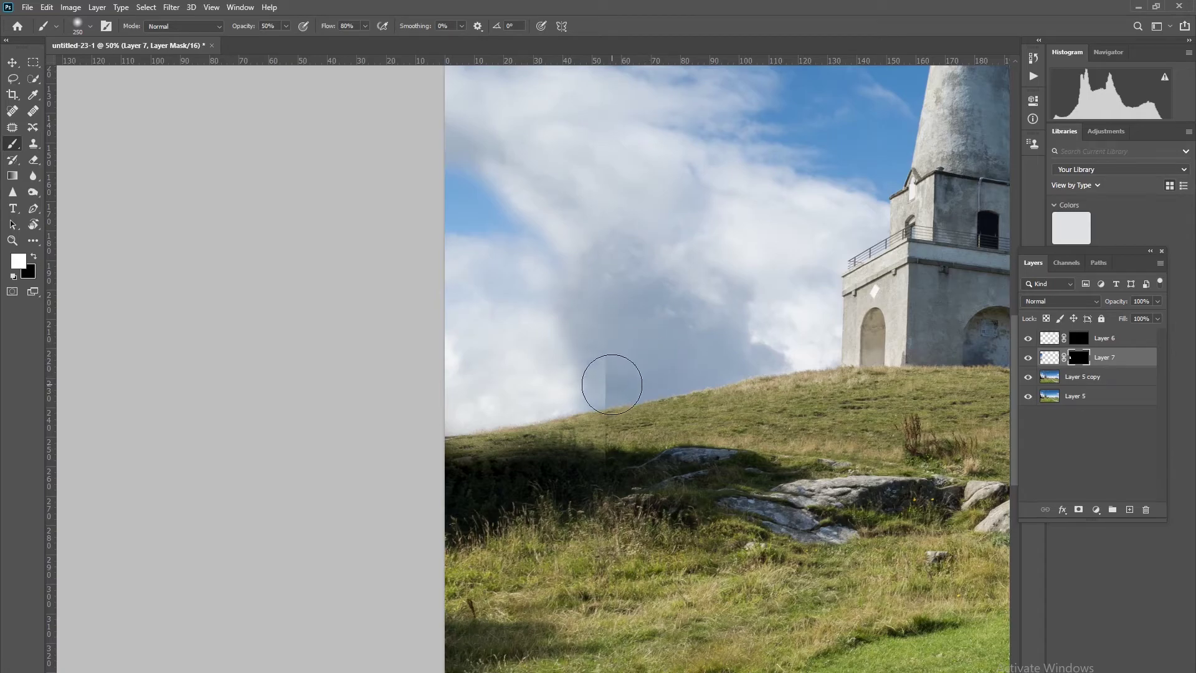
key("x")
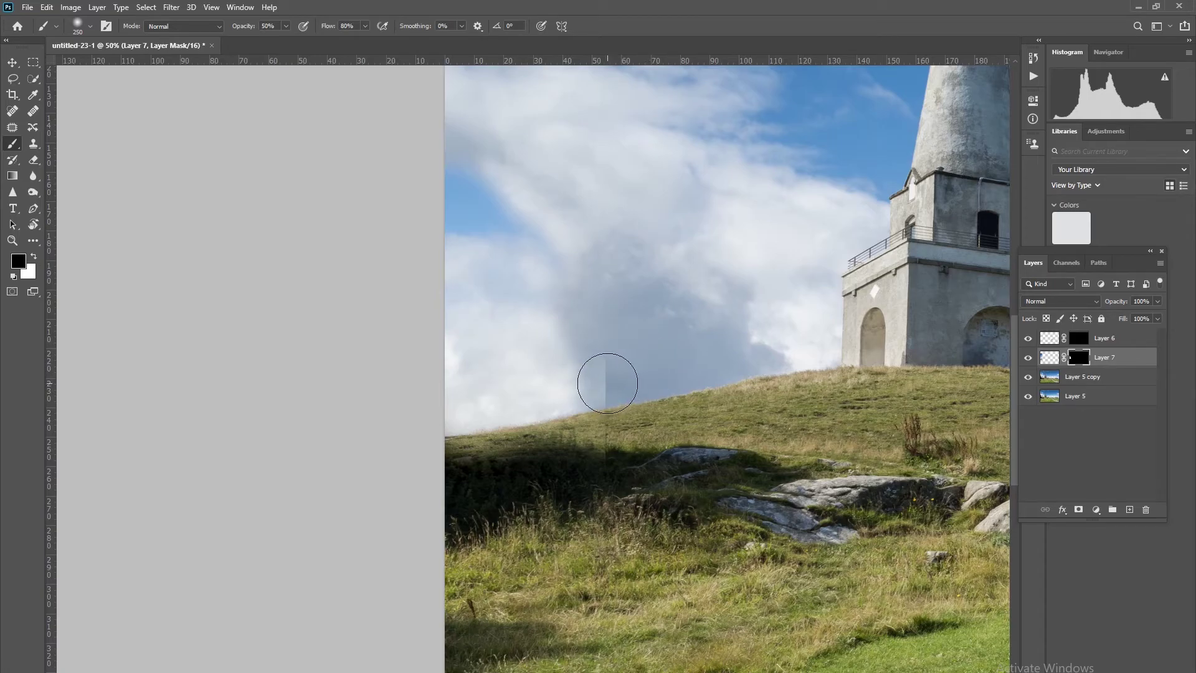
key("bracketleft")
key("bracketleft")
key("bracketleft")
key("bracketleft")
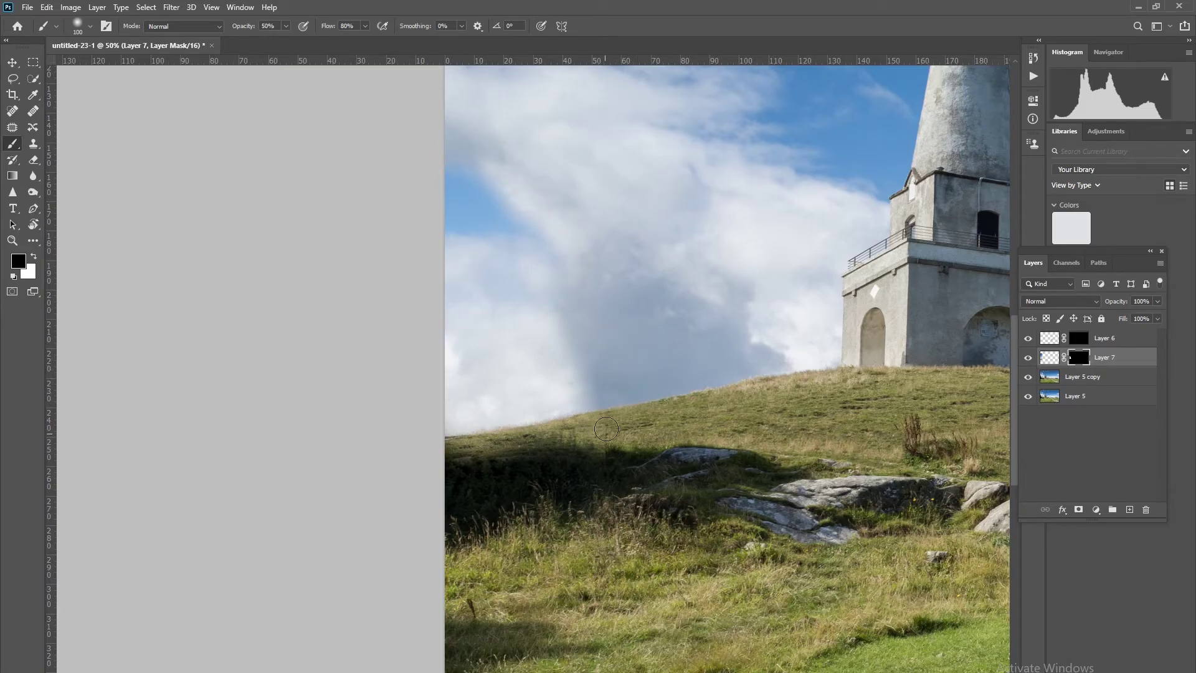
- Paint the mask below the ridge with the 100 px brush to cover the dark shadow with the copied rocky hillside
mouse_move(603, 440)
left_mouse_down()
mouse_move(466, 464)
mouse_move(446, 450)
mouse_move(444, 477)
mouse_move(509, 497)
mouse_move(452, 525)
mouse_move(521, 494)
mouse_move(514, 513)
mouse_move(550, 502)
mouse_move(540, 472)
mouse_move(578, 461)
mouse_move(577, 440)
mouse_move(593, 448)
mouse_move(595, 482)
mouse_move(551, 475)
mouse_move(553, 487)
mouse_move(516, 488)
mouse_move(535, 476)
mouse_move(490, 495)
mouse_move(532, 488)
mouse_move(523, 479)
mouse_move(571, 479)
mouse_move(535, 459)
mouse_move(496, 472)
mouse_move(529, 501)
mouse_move(561, 481)
mouse_move(612, 496)
mouse_move(612, 430)
mouse_move(607, 439)
mouse_move(645, 462)
left_mouse_up()
key("x")
key("x")
key("x")
key("x")
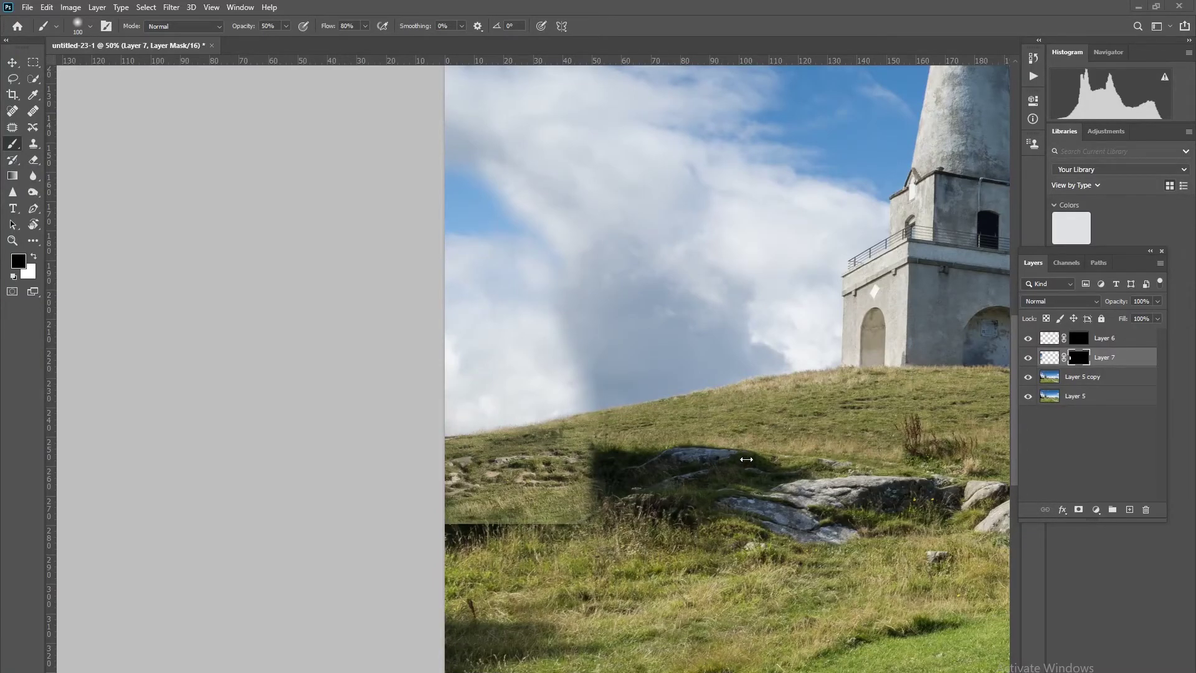
- Add a new empty layer above Layer 6
left_click(1101, 343)
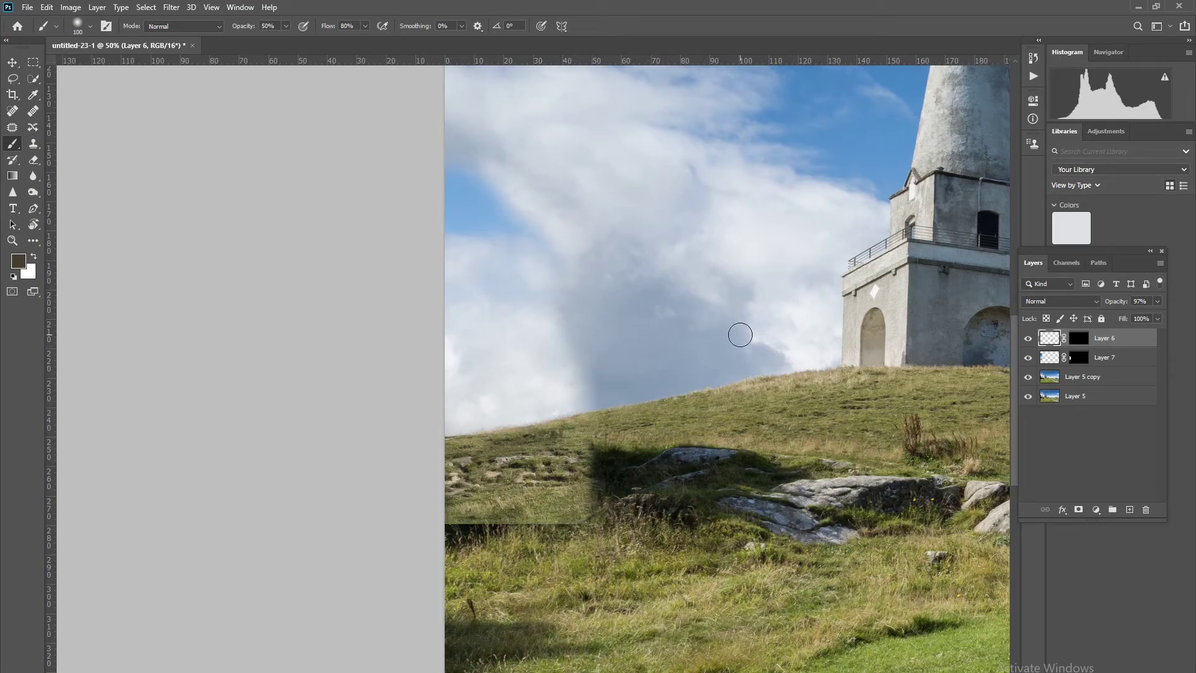
scroll(743, 339, "down", 2)
scroll(744, 339, "right", 5)
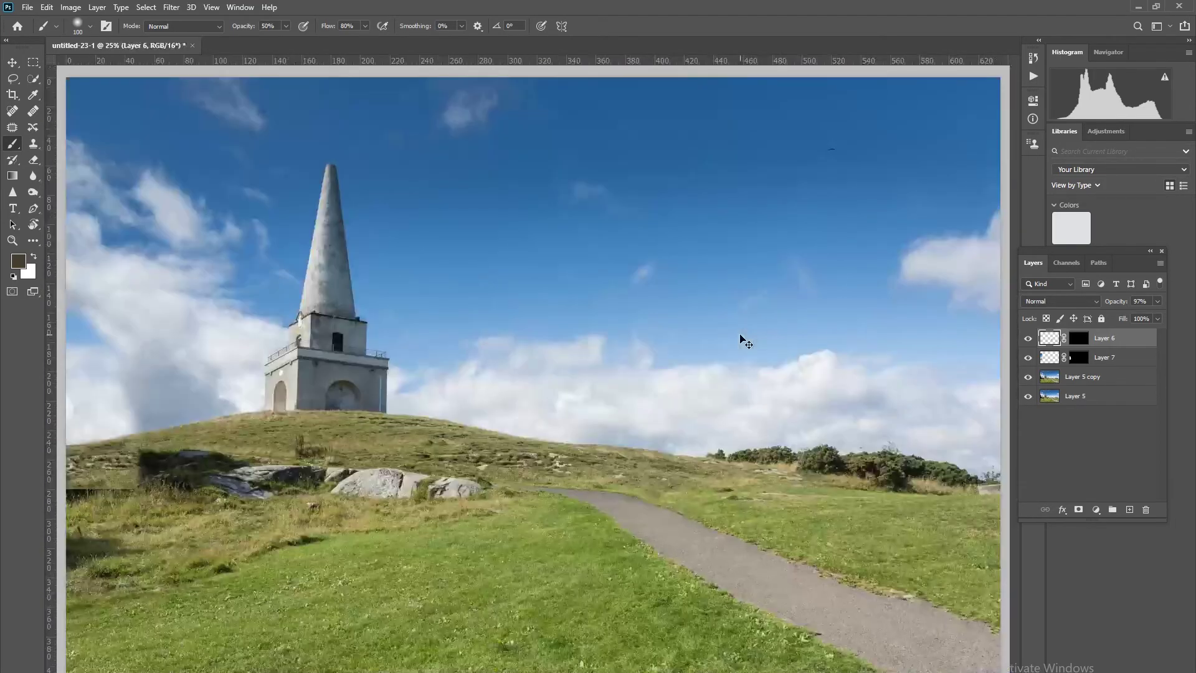
scroll(459, 395, "left", 5)
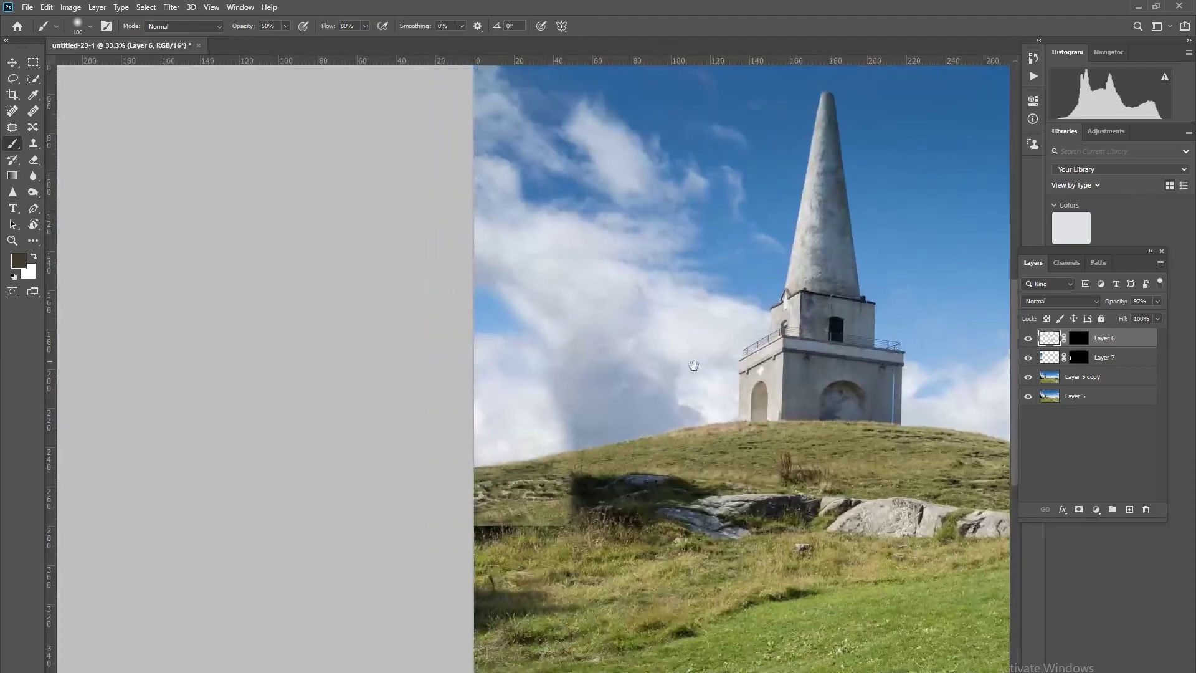
scroll(644, 410, "up", 1)
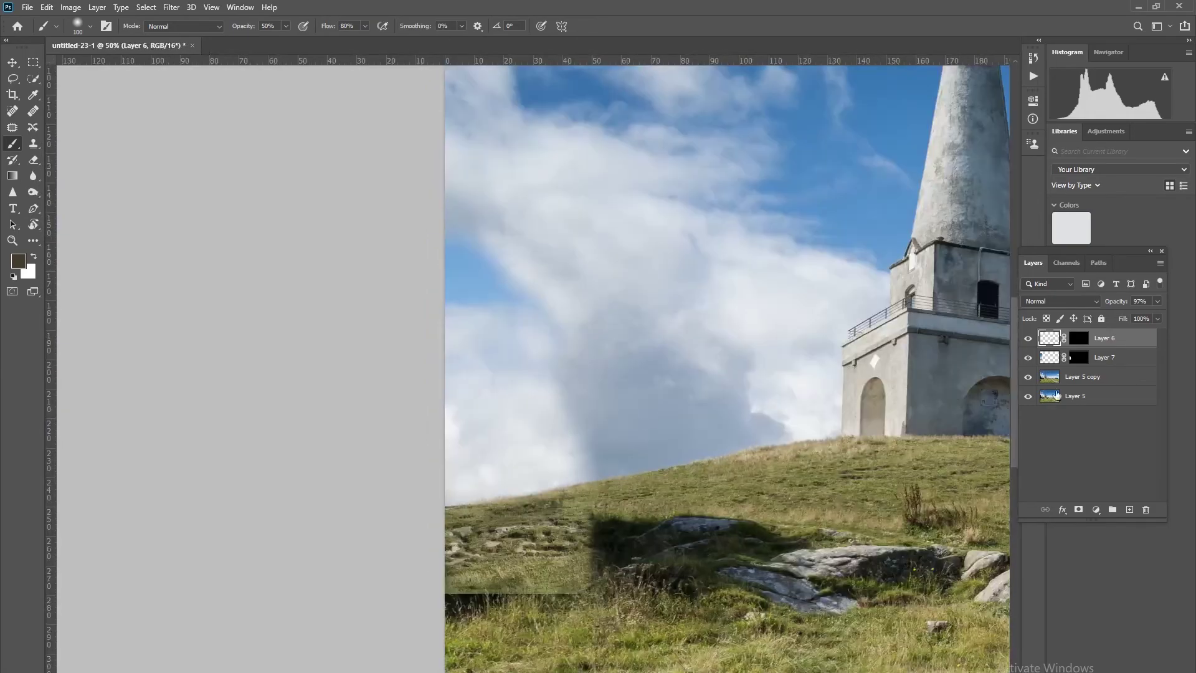
left_click(1129, 510)
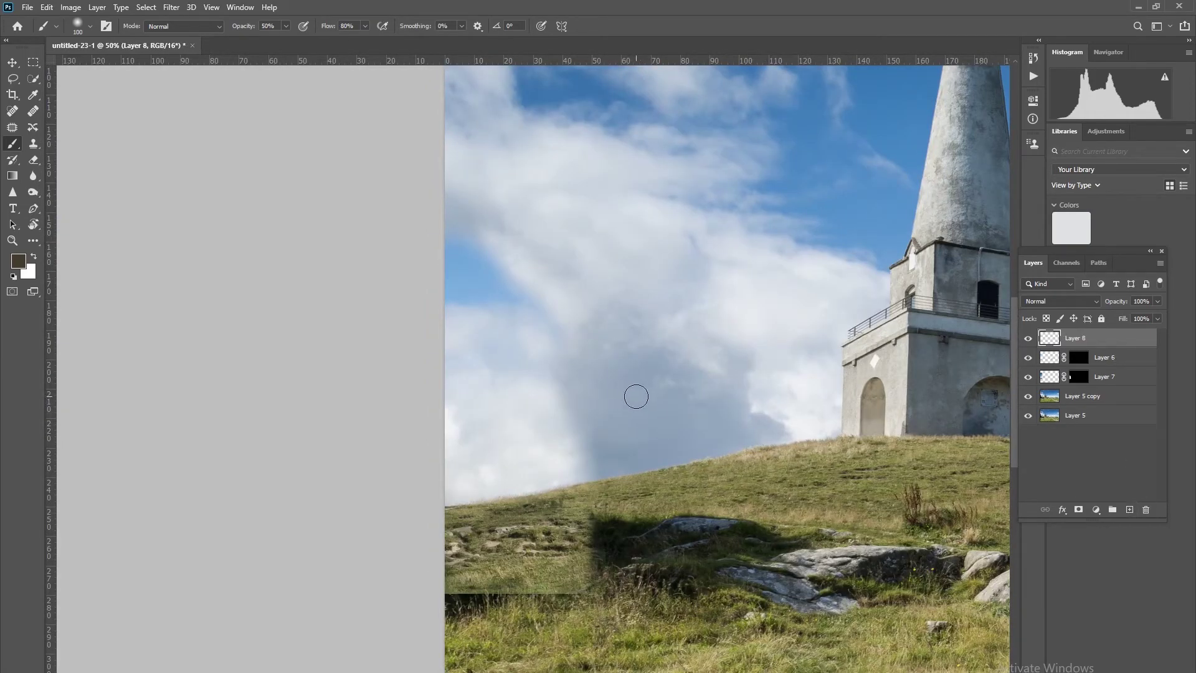
- Set the Clone Stamp brush to 300 px and sample the grey cloud above the ridge
key("s")
key("bracketright")
key("bracketright")
key("bracketright")
key("bracketright")
key("bracketright")
key("bracketright")
key("bracketright")
right_click(648, 417)
key("Escape")
left_click(639, 411, "alt")
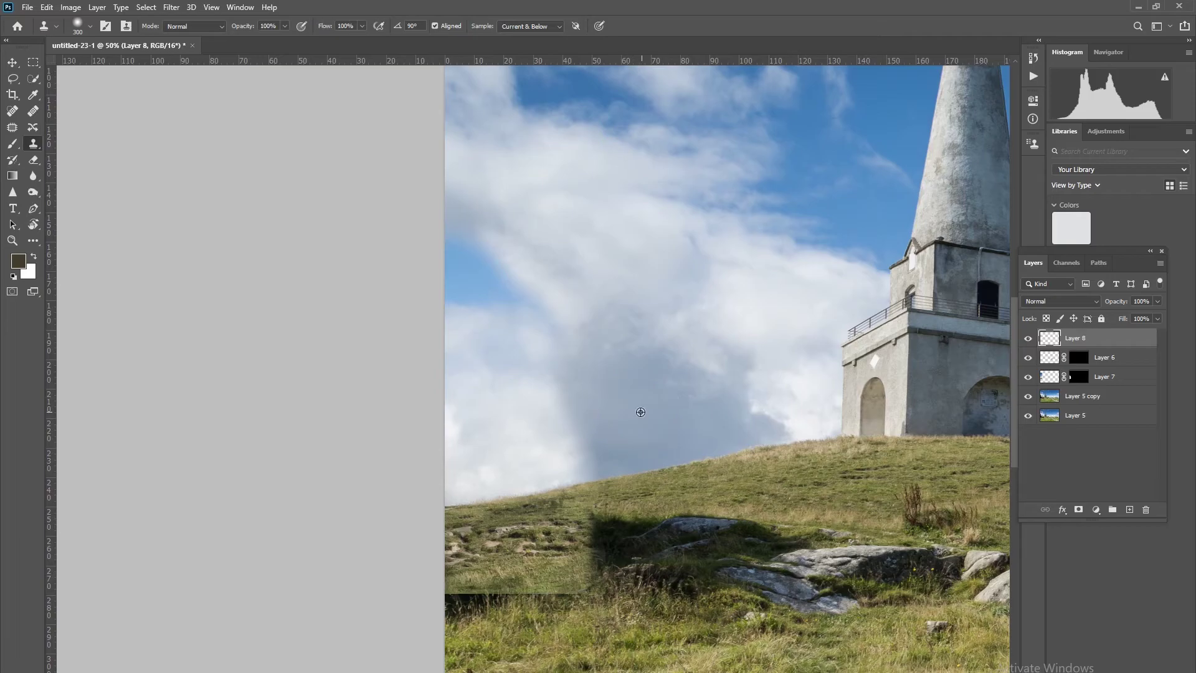
- Set the Clone Stamp to 63% opacity and 56% flow and clone grey cloud over the hard cloud edge above the ridge
left_click(585, 427)
left_click_drag(264, 39, 263, 40)
left_click(362, 26)
left_click_drag(365, 39, 341, 38)
left_click(596, 414)
mouse_move(605, 424)
left_mouse_down()
mouse_move(590, 430)
mouse_move(595, 409)
mouse_move(558, 398)
mouse_move(642, 413)
mouse_move(592, 432)
left_mouse_up()
mouse_move(592, 432)
left_mouse_down()
mouse_move(617, 404)
mouse_move(606, 405)
mouse_move(592, 437)
mouse_move(690, 372)
mouse_move(745, 427)
mouse_move(836, 427)
mouse_move(625, 459)
mouse_move(688, 390)
mouse_move(673, 436)
left_mouse_up()
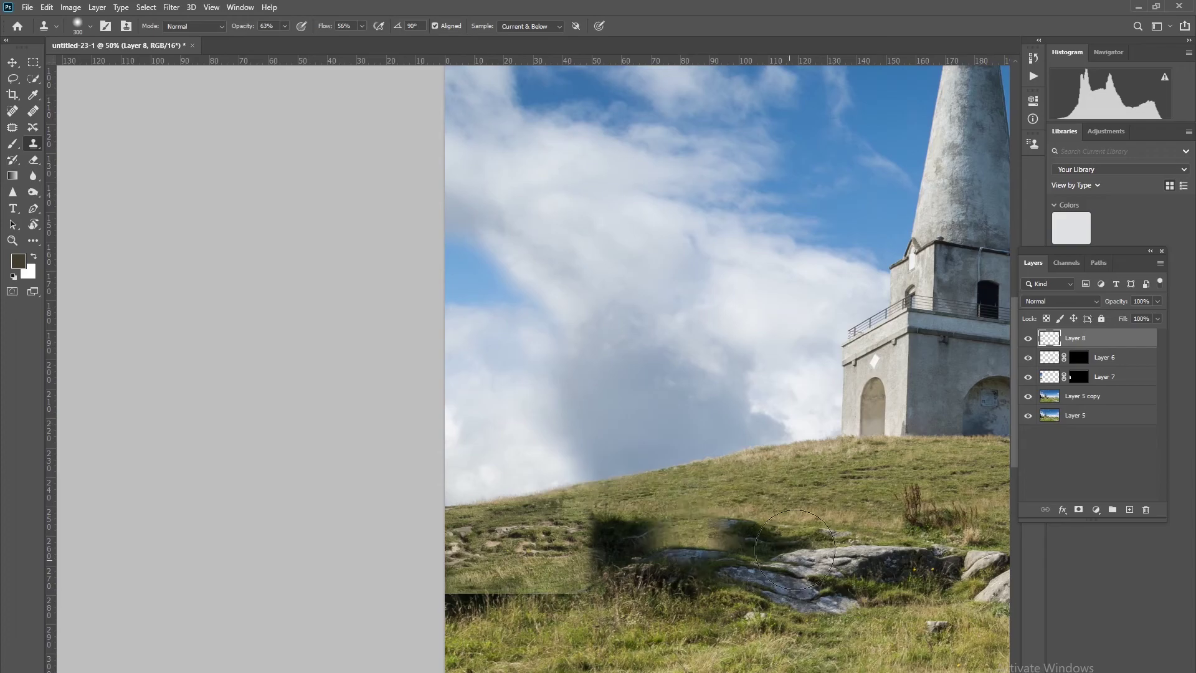
- Undo the stray clone strokes and add a new empty layer above Layer 8
key("ctrl+minus")
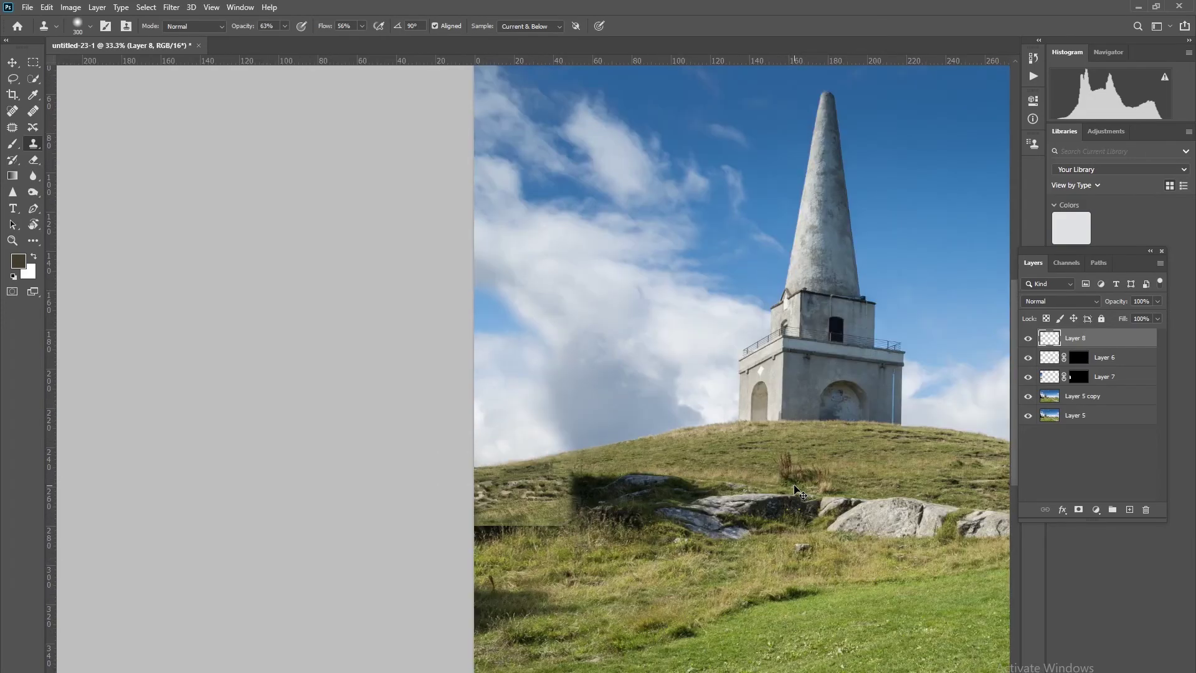
scroll(795, 487, "right", 8)
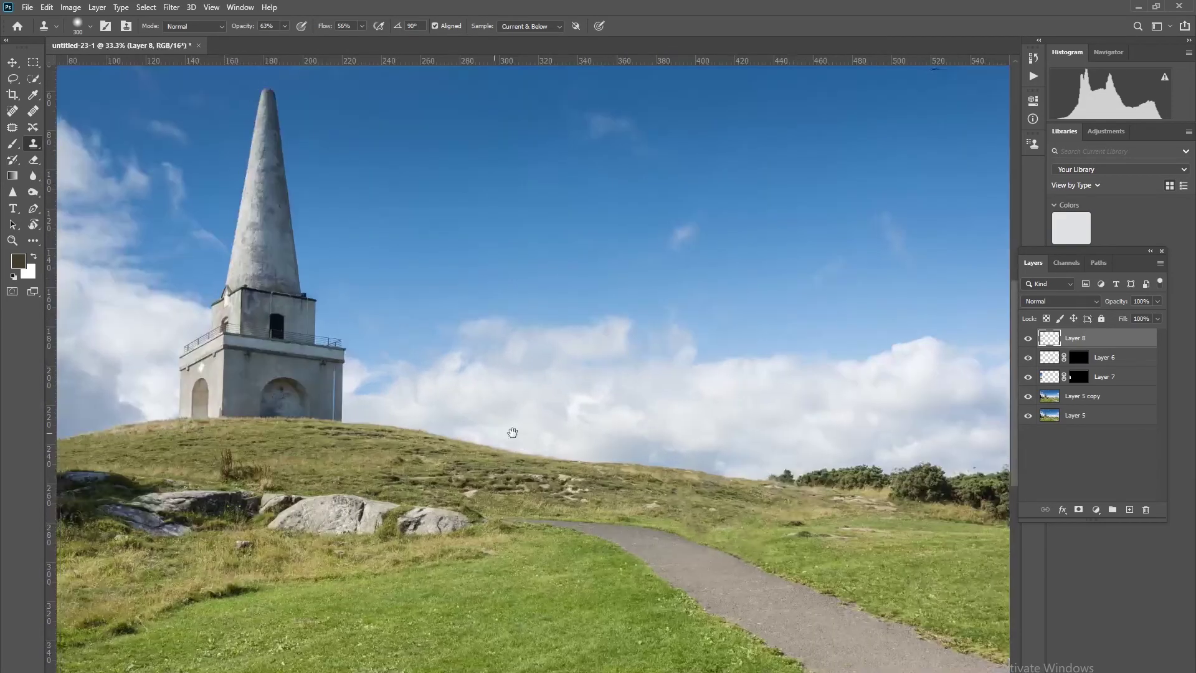
scroll(491, 432, "down", 2)
scroll(491, 432, "left", 8)
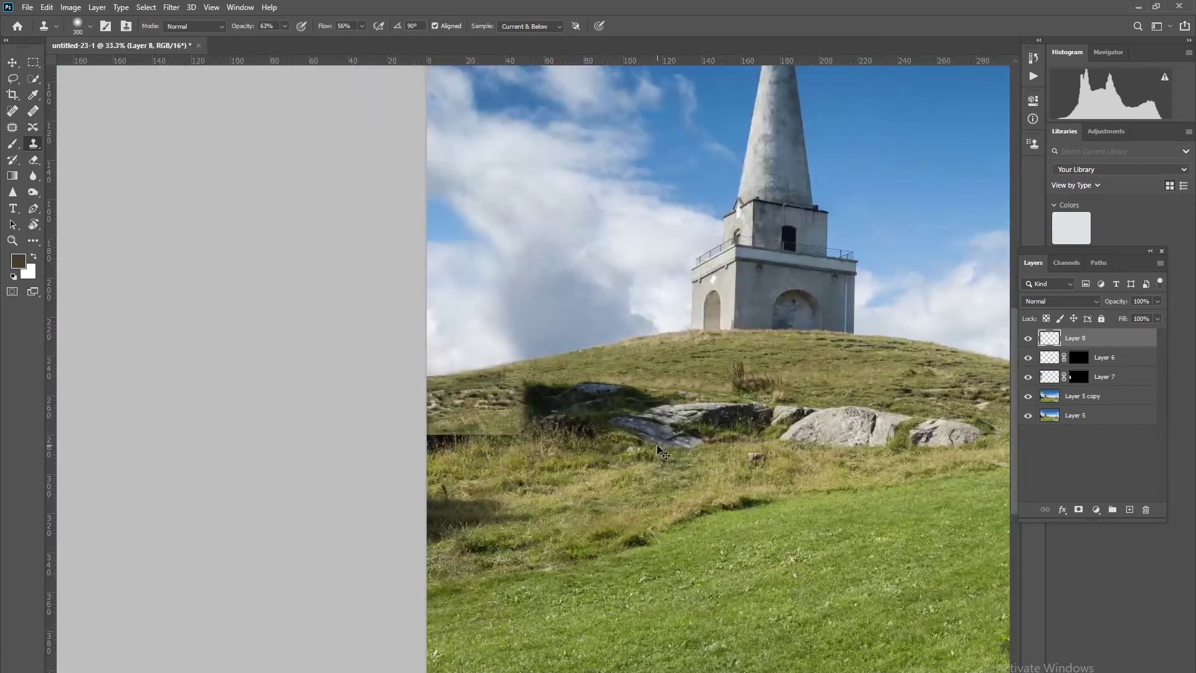
key("ctrl+plus")
key("ctrl+z")
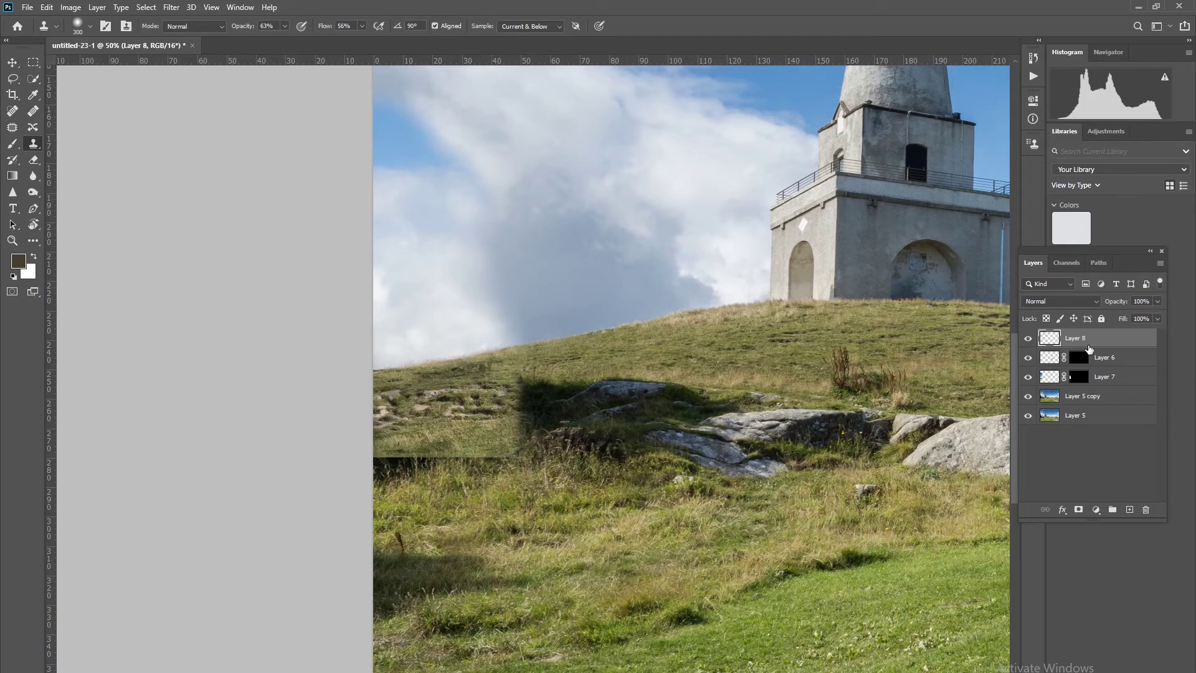
key("ctrl+shift+n")
key("Return")
left_click_drag(616, 345, 572, 351)
key("ctrl+z")
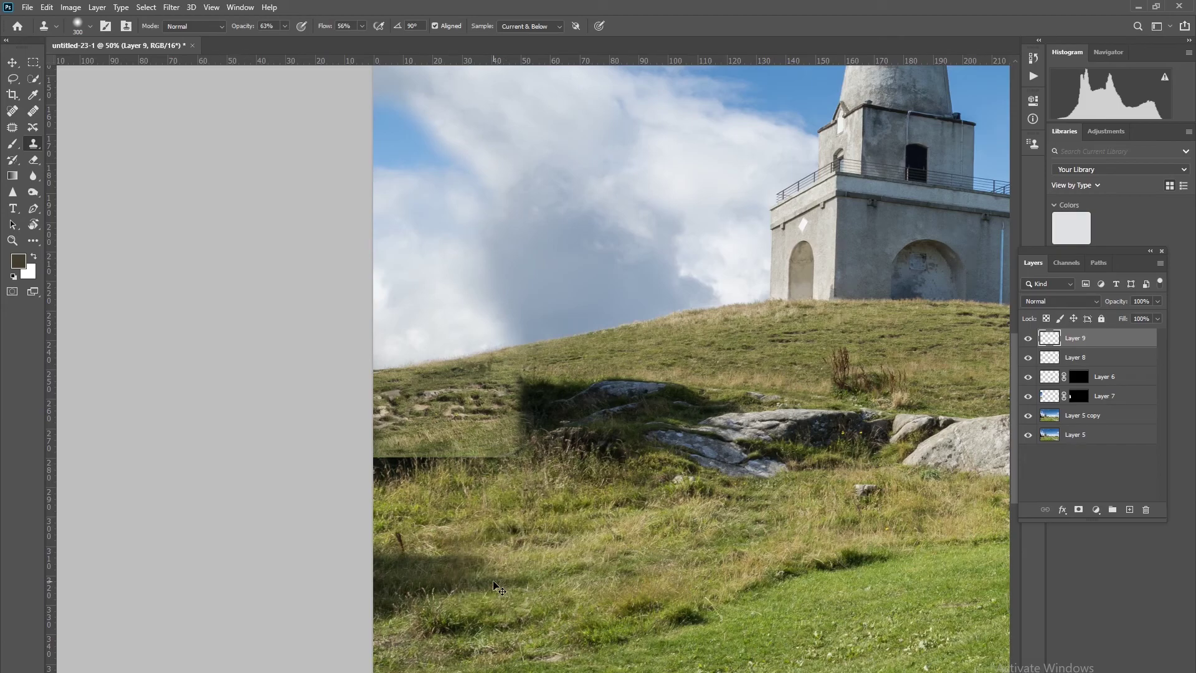
- Set the Clone Stamp brush to 125 px with 100% opacity and 91% flow for the grass below the pasted strip
key("ctrl+plus")
scroll(493, 581, "left", 3)
key("bracketleft")
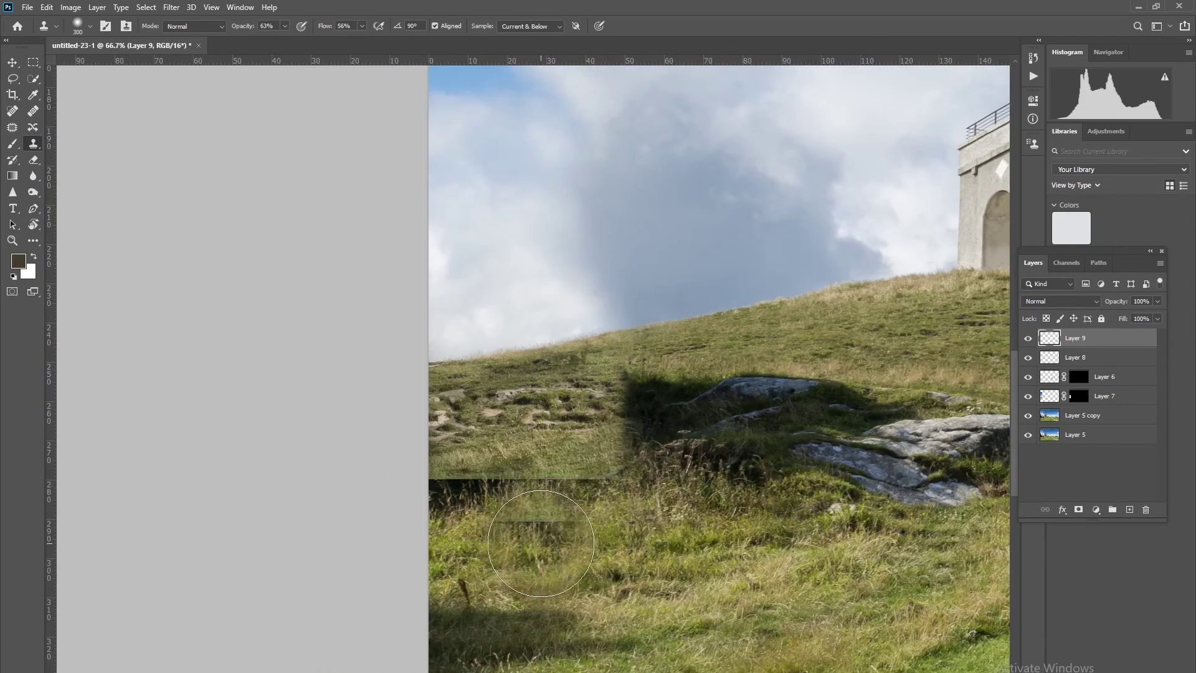
key("bracketleft")
key("bracketleft")
key("bracketleft")
key("bracketleft")
right_click(455, 520)
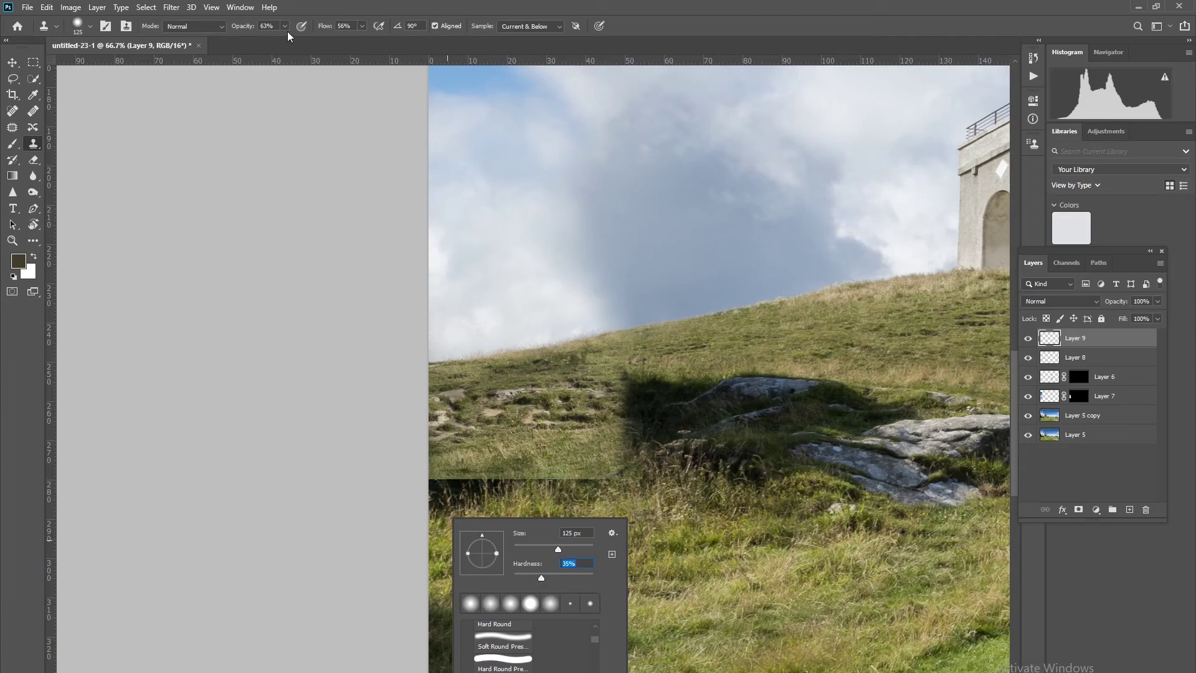
key("Return")
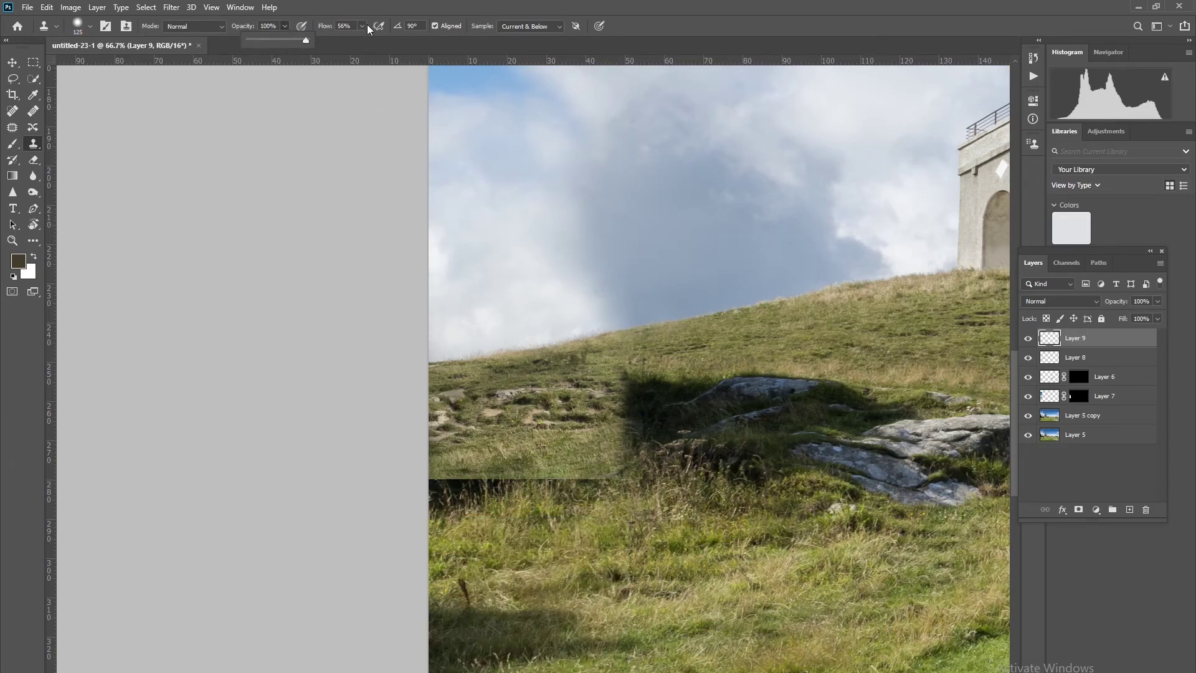
left_click(362, 26)
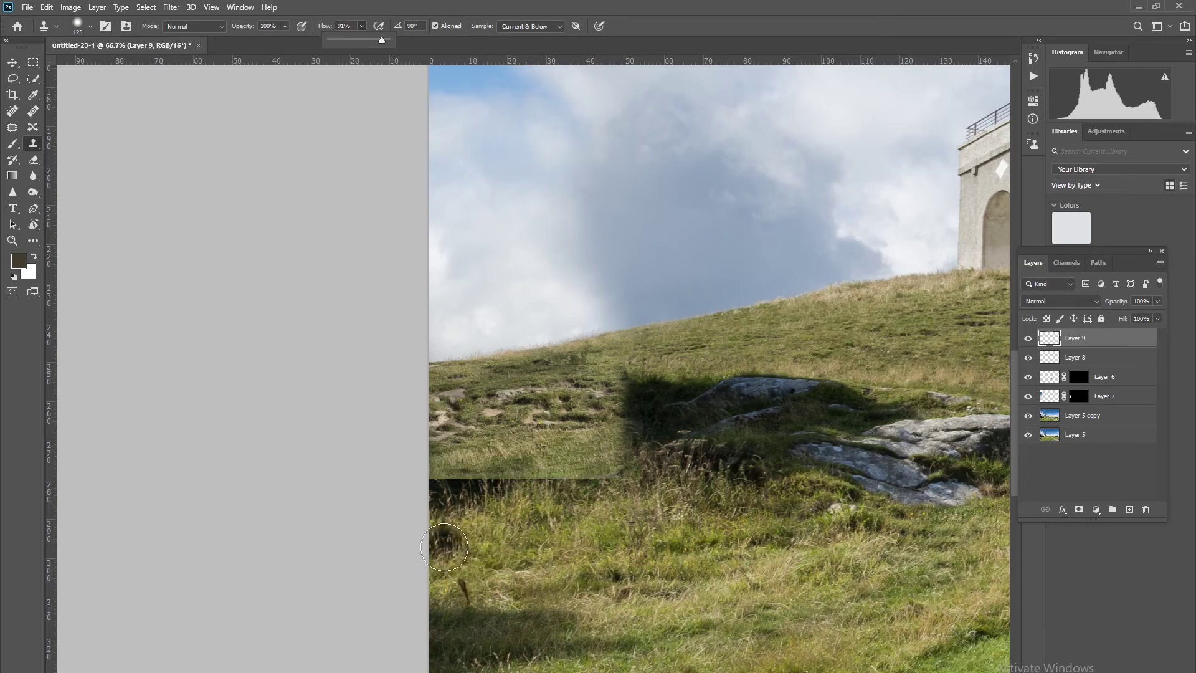
- Clone nearby grass over the hard lower edge of the pasted strip and the dark patches beneath it
left_click(444, 546, "alt")
mouse_move(447, 504)
left_mouse_down()
mouse_move(464, 504)
mouse_move(422, 494)
mouse_move(455, 498)
left_mouse_up()
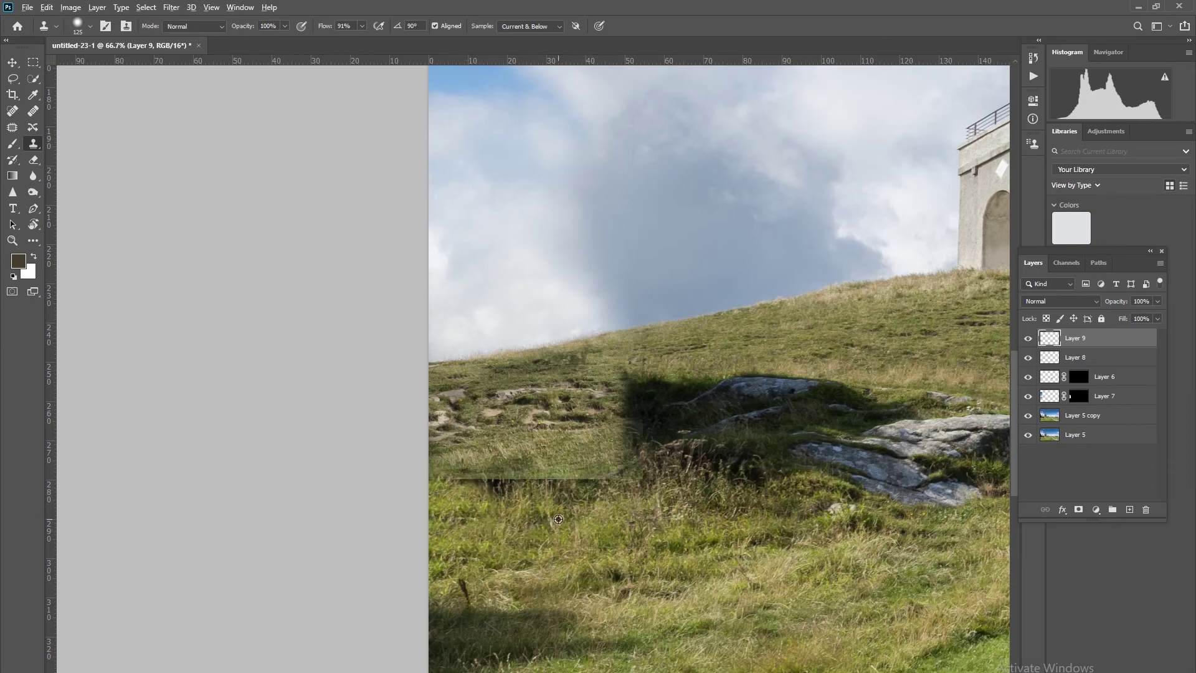
mouse_move(598, 499)
left_mouse_down()
mouse_move(546, 495)
mouse_move(527, 518)
mouse_move(490, 498)
mouse_move(527, 497)
mouse_move(526, 508)
mouse_move(447, 496)
left_mouse_up()
left_click(483, 514, "alt")
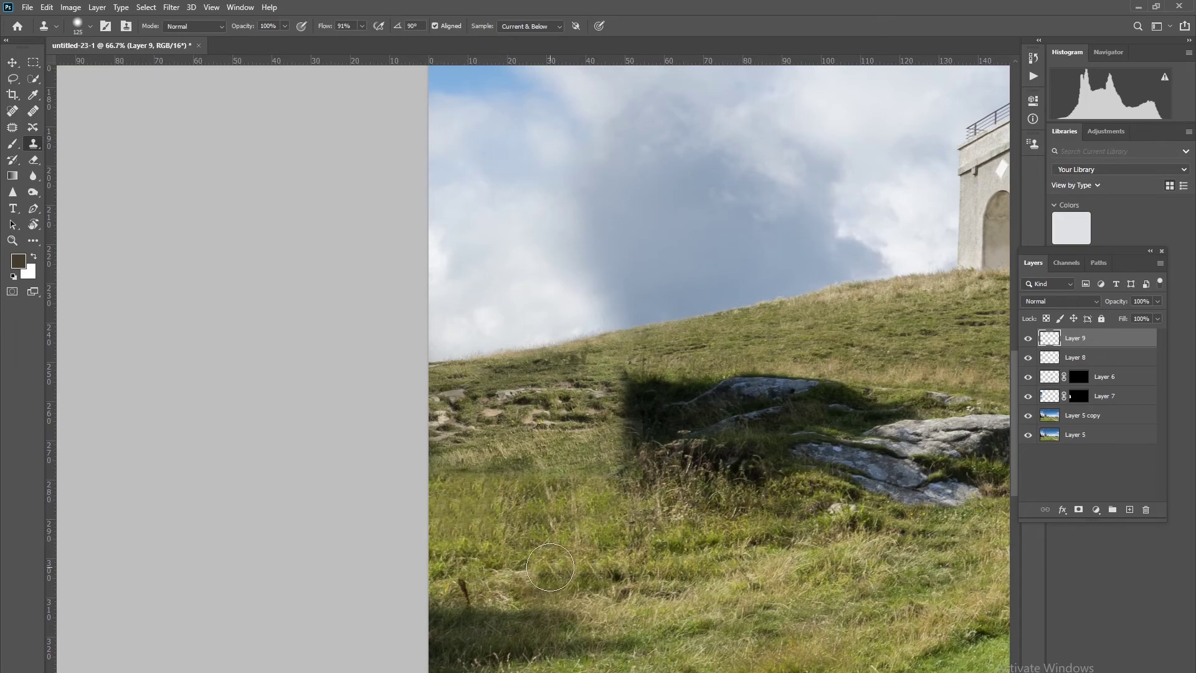
- Clone hillside grass over the strip's hard side edge, the dark tree shadow and the small rocks beside it
left_click(533, 427, "alt")
mouse_move(613, 424)
left_mouse_down()
mouse_move(629, 399)
mouse_move(598, 417)
left_mouse_up()
left_click_drag(726, 525, 525, 491)
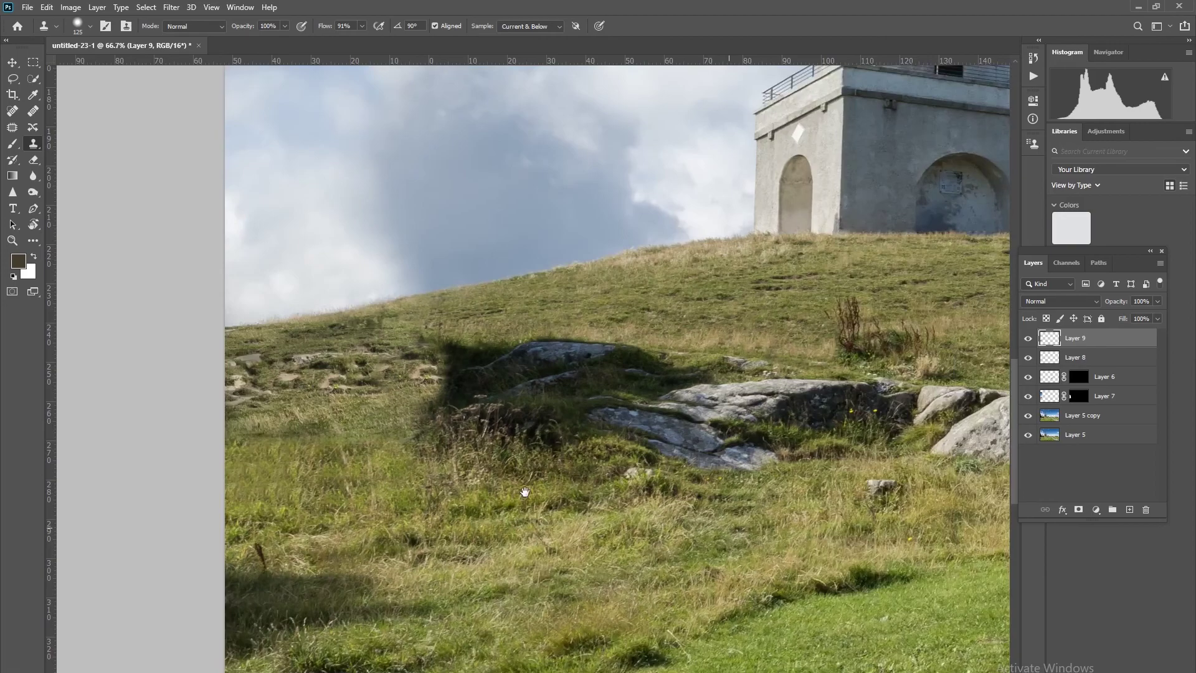
left_click_drag(632, 469, 674, 501)
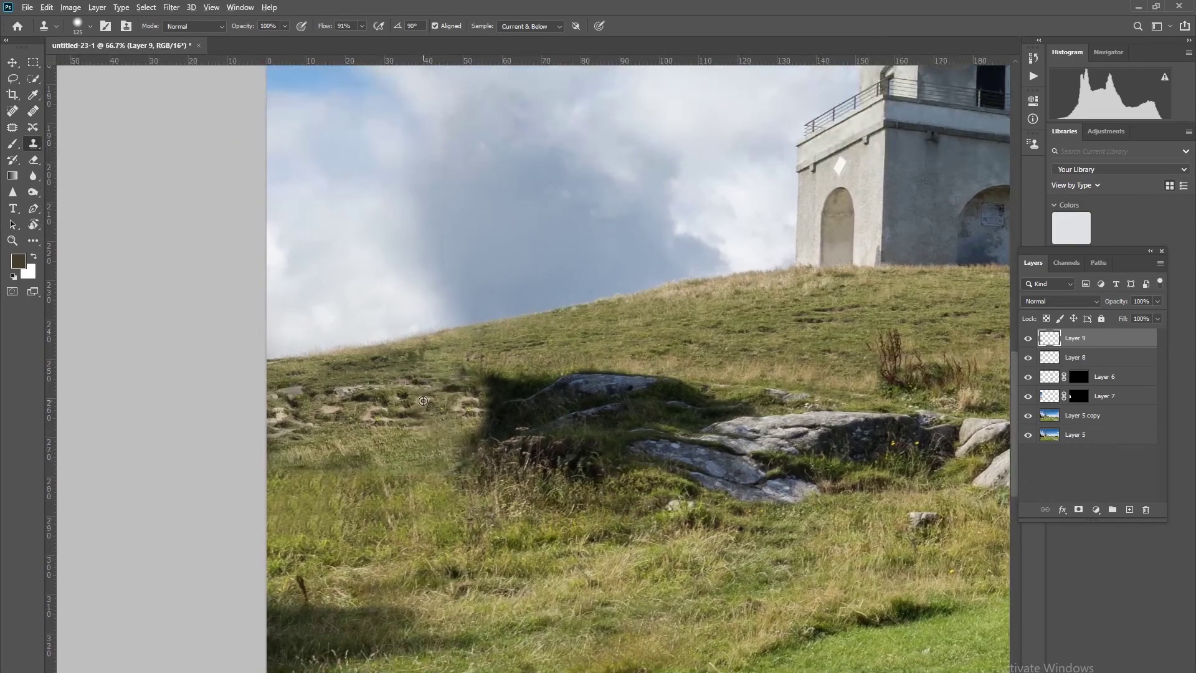
left_click(718, 391, "alt")
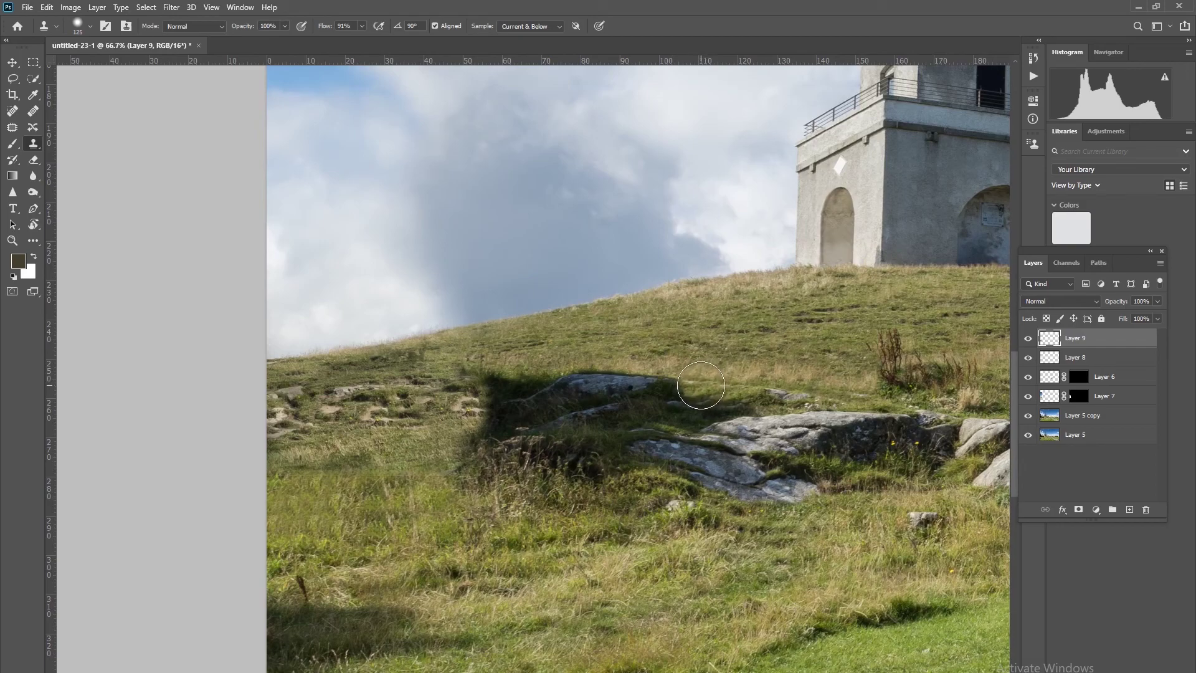
mouse_move(604, 372)
left_mouse_down()
mouse_move(746, 459)
mouse_move(538, 443)
mouse_move(648, 451)
mouse_move(774, 388)
mouse_move(620, 369)
mouse_move(567, 380)
mouse_move(504, 352)
mouse_move(523, 401)
mouse_move(525, 478)
mouse_move(540, 401)
mouse_move(548, 466)
mouse_move(627, 483)
mouse_move(668, 379)
mouse_move(694, 396)
mouse_move(588, 468)
mouse_move(690, 484)
left_mouse_up()
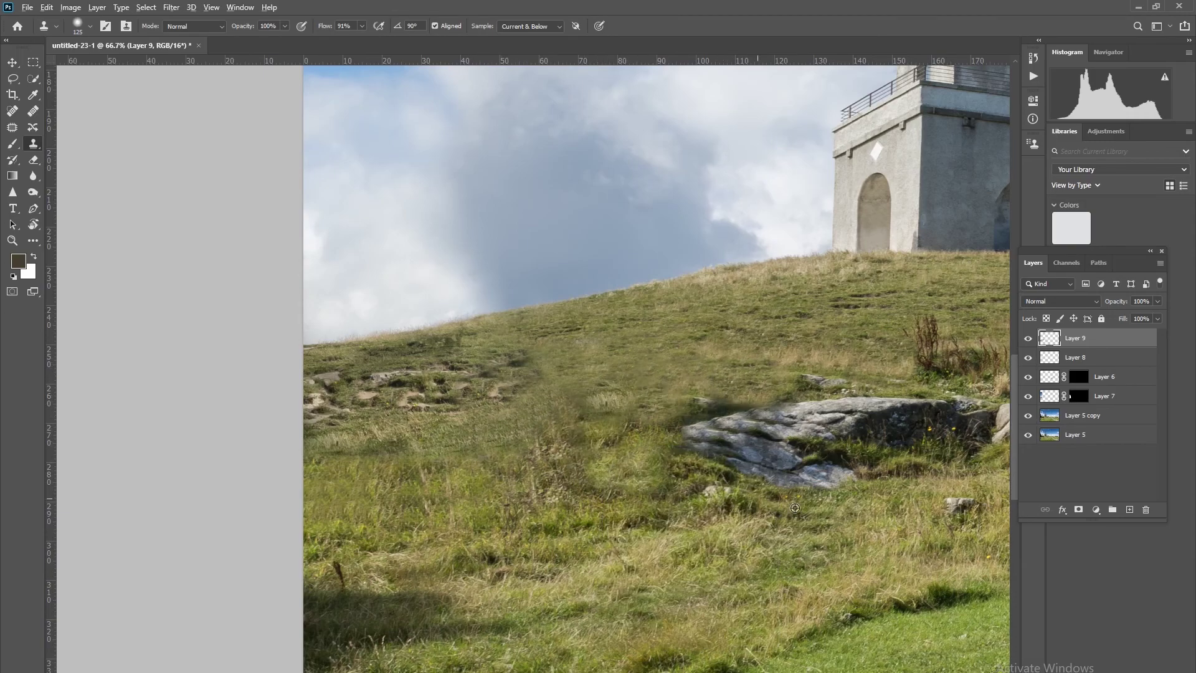
- Set the Clone Stamp brush to 100% hardness, reduce it to 60 px and rebuild the left end of the large rock
right_click(723, 415)
left_click_drag(810, 473, 904, 474)
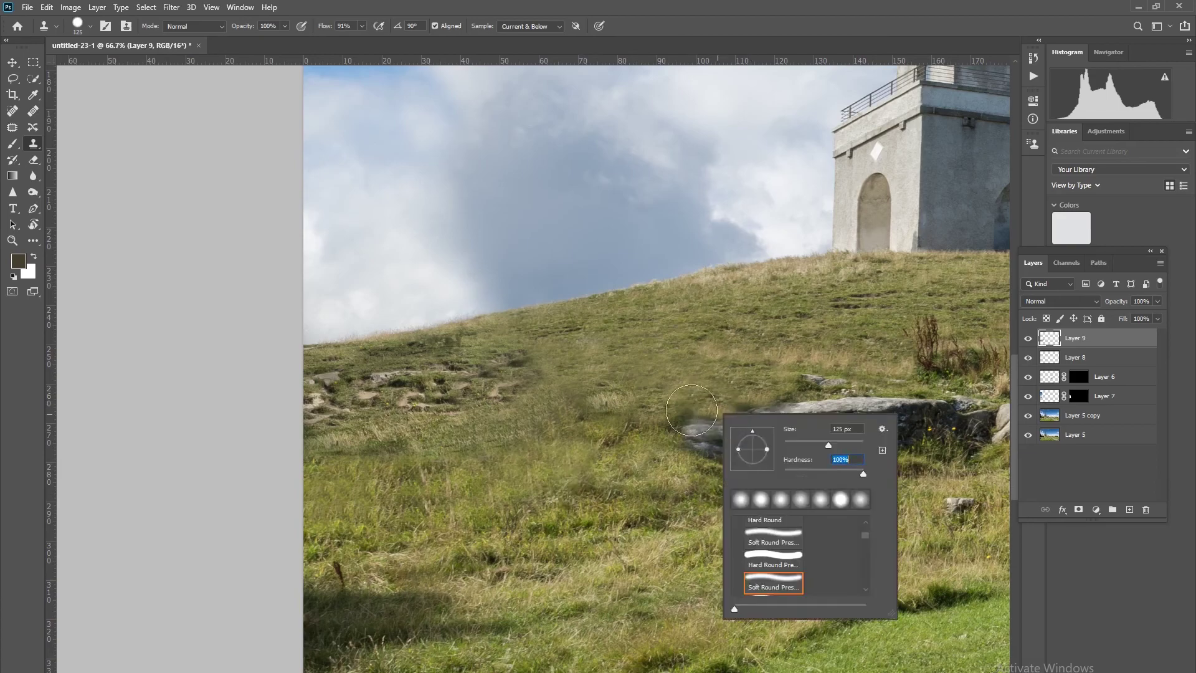
key("Return")
key("bracketleft")
key("bracketleft")
key("bracketleft")
key("bracketleft")
key("bracketleft")
key("bracketleft")
key("bracketleft")
key("bracketleft")
key("bracketright")
key("bracketright")
key("bracketright")
key("bracketright")
key("bracketright")
key("bracketright")
key("bracketright")
key("bracketright")
key("bracketright")
mouse_move(602, 469)
left_mouse_down()
mouse_move(523, 461)
mouse_move(591, 448)
mouse_move(495, 492)
mouse_move(278, 462)
left_mouse_up()
key("bracketleft")
key("bracketleft")
key("bracketleft")
key("bracketleft")
key("bracketleft")
key("bracketleft")
mouse_move(583, 387)
left_mouse_down()
mouse_move(486, 388)
mouse_move(495, 401)
mouse_move(550, 392)
left_mouse_up()
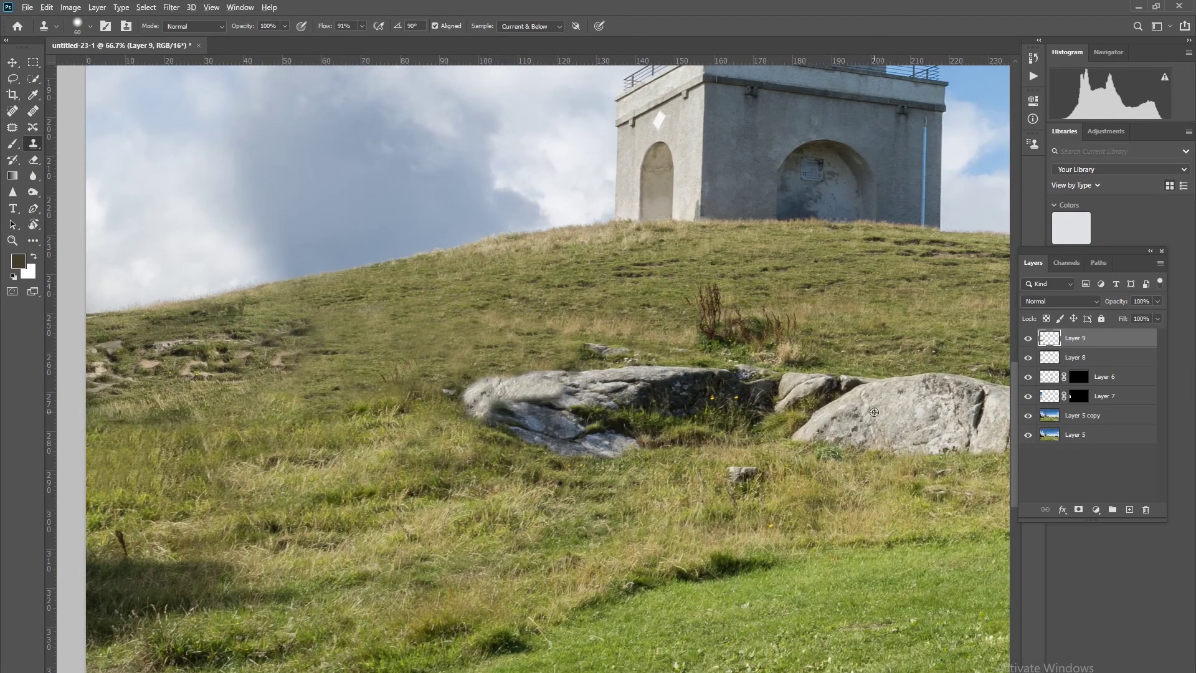
- Enlarge the Clone Stamp brush and touch up the remaining area of the left hillside
key("bracketright")
key("bracketright")
key("bracketright")
key("bracketright")
key("bracketright")
key("bracketright")
key("bracketright")
scroll(842, 412, "left", 5)
scroll(623, 374, "right", 1)
scroll(498, 342, "down", 6)
mouse_move(411, 282)
left_mouse_down()
mouse_move(360, 229)
mouse_move(474, 287)
left_mouse_up()
- Compare the whole retouched photo with the original in untitled-23-2 by hiding and showing Layer 1 again
key("ctrl+minus")
key("ctrl+minus")
key("ctrl+minus")
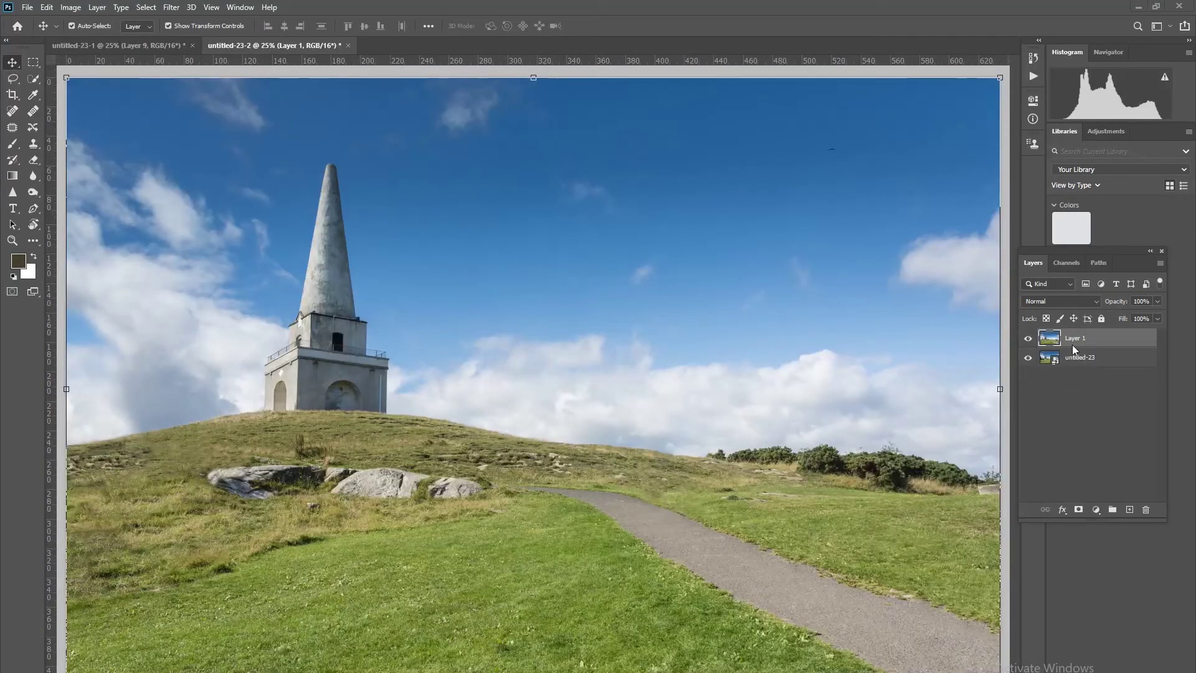
left_click(1027, 339)
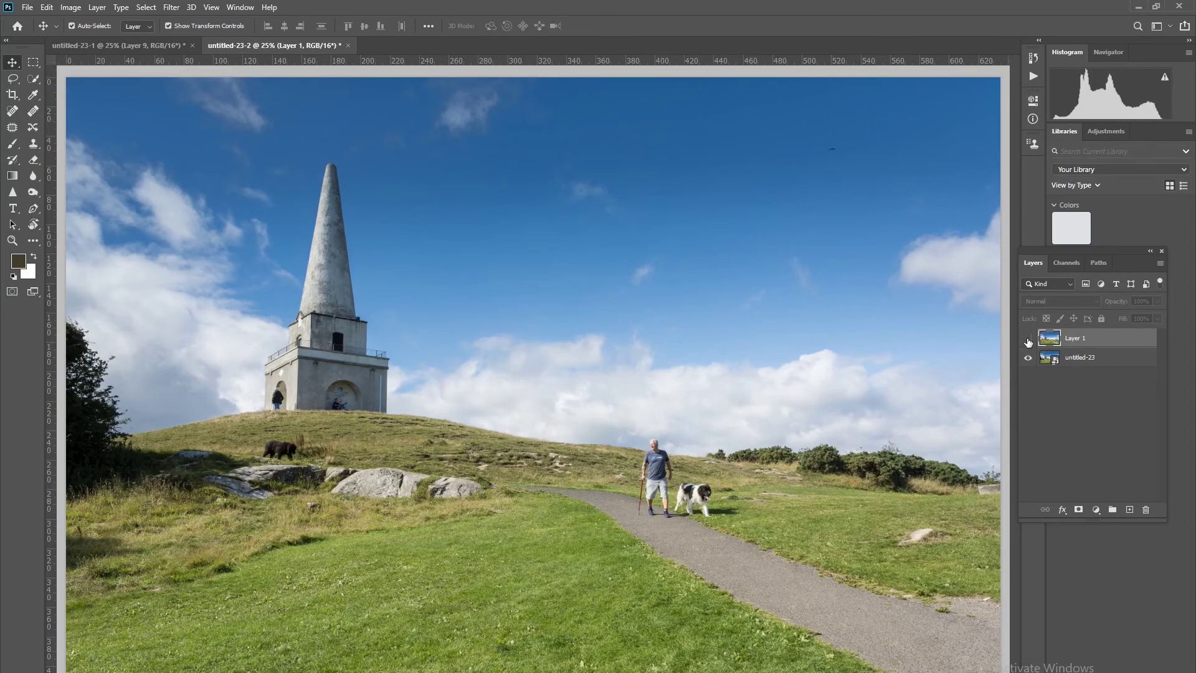
left_click(1028, 339)
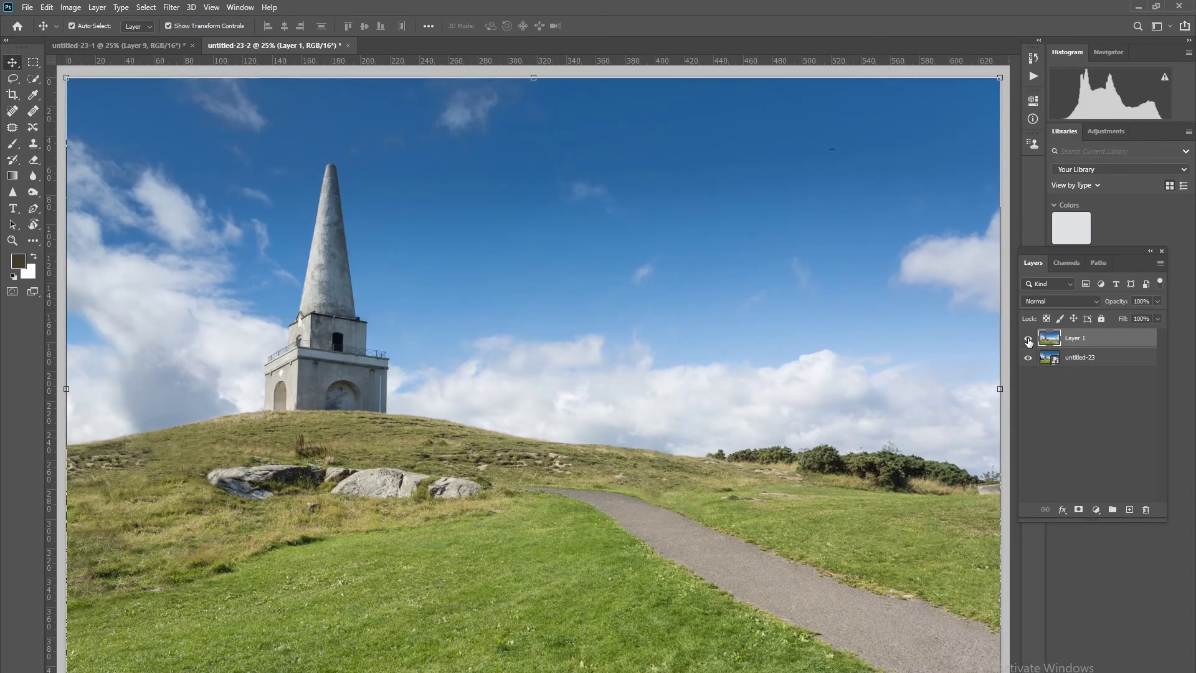